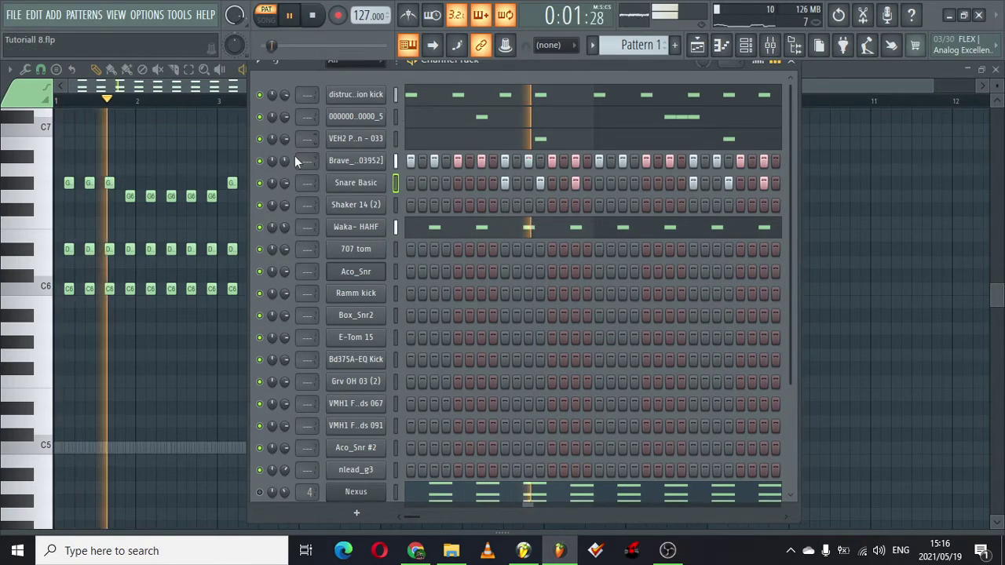
Duplicate the first two bars of Snare Basic notes in the piano roll three times to fill bars 3 to 8.
{"action": "right_click", "coordinate": [343, 196]}
{"action": "left_click", "coordinate": [412, 189]}
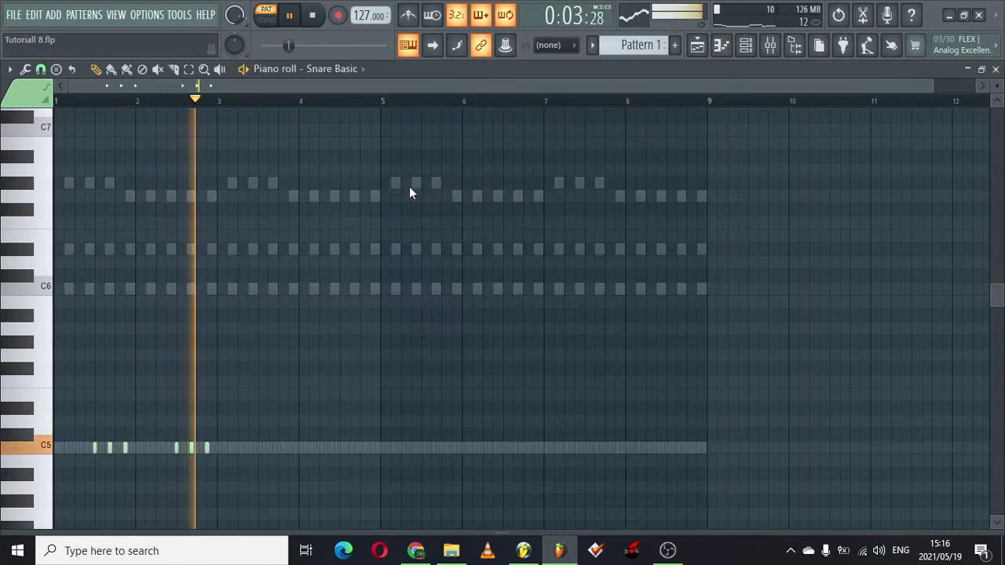
{"action": "left_click_drag", "start_coordinate": [224, 101], "coordinate": [8, 94]}
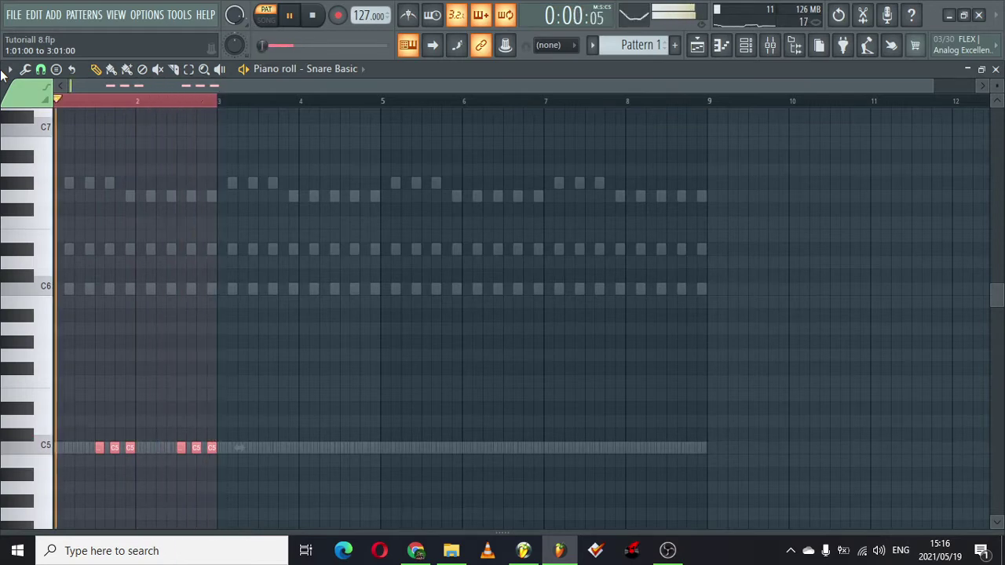
{"action": "key", "text": "ctrl+b"}
{"action": "key", "text": "ctrl+b"}
{"action": "key", "text": "ctrl+b"}
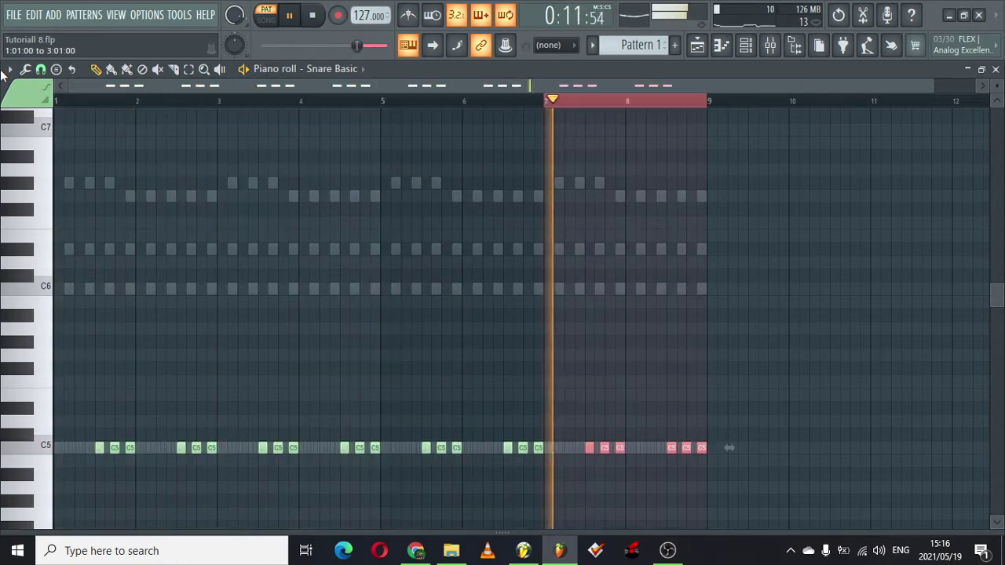
{"action": "left_click", "coordinate": [995, 69]}
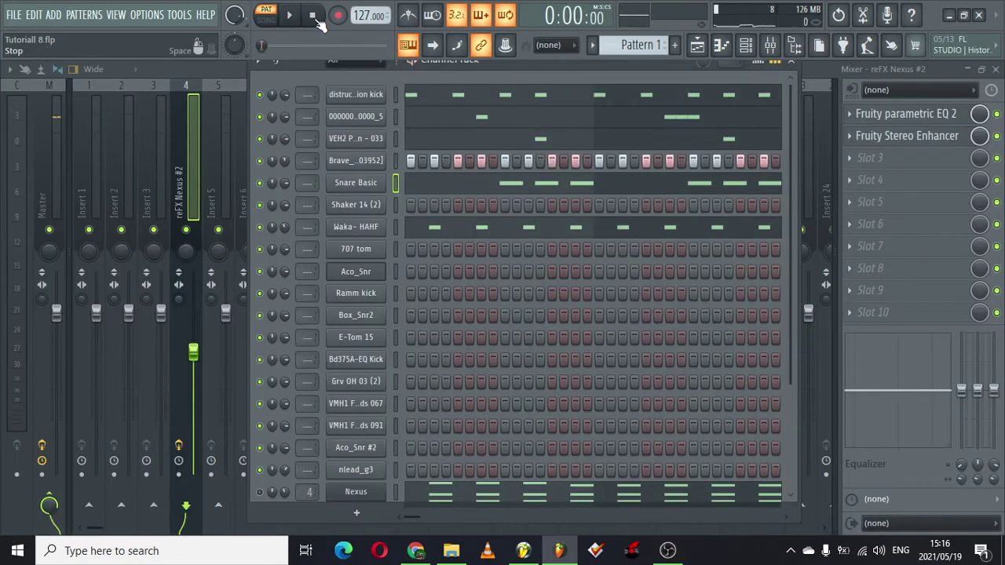
Add 707 tom hits on steps 7, 12 and 15 of Pattern 1, auditioning them against the beat.
{"action": "left_click", "coordinate": [481, 249]}
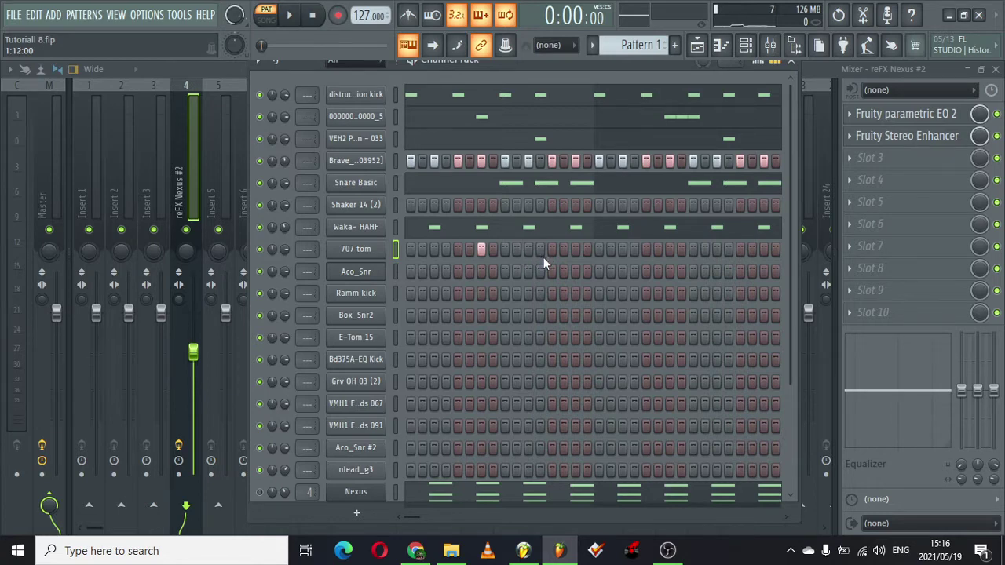
{"action": "key", "text": "space"}
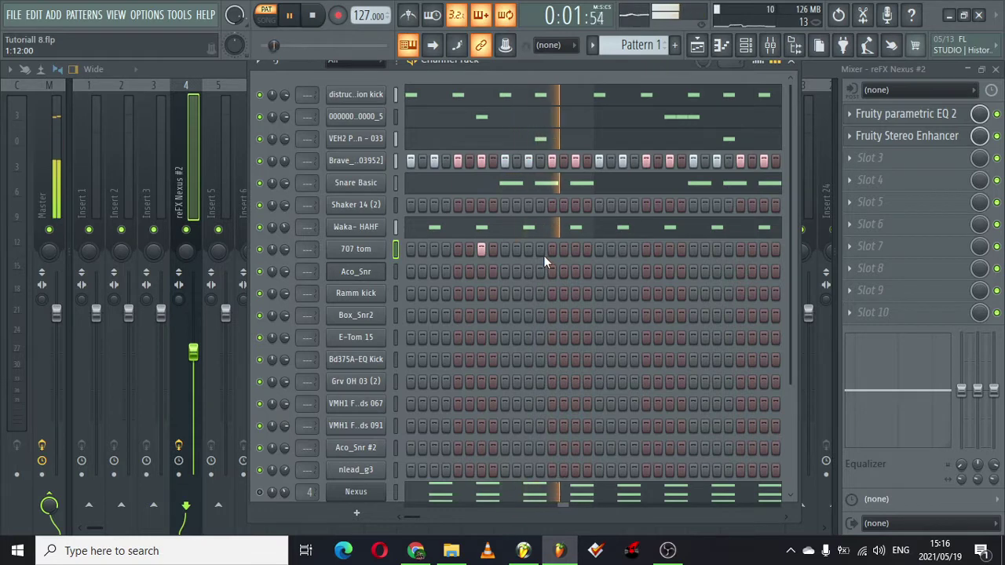
{"action": "left_click", "coordinate": [540, 249]}
{"action": "left_click", "coordinate": [575, 250]}
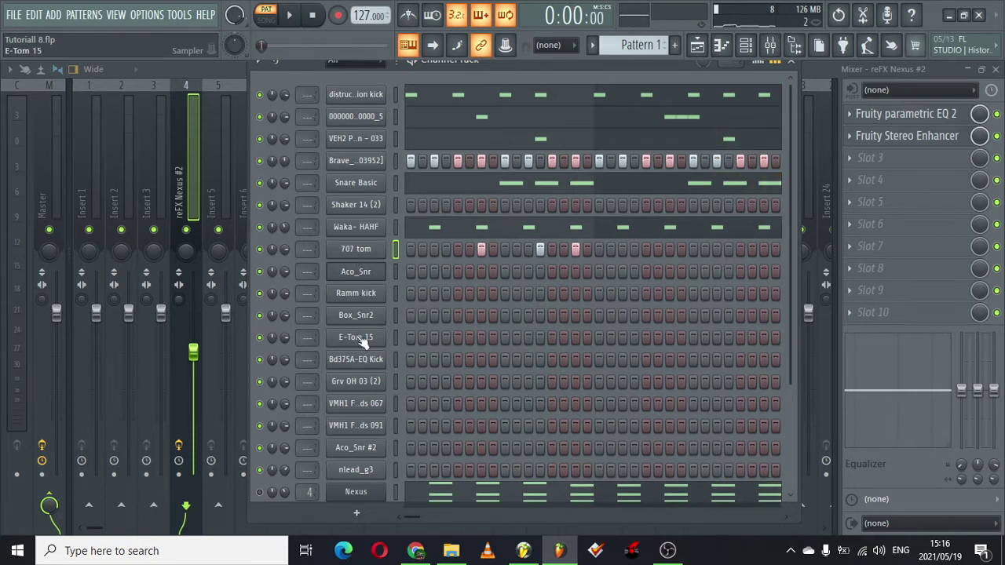
Audition the Bd375A-EQ Kick, VMH1 FX Sounds 067 and Box_Snr2 samples.
{"action": "left_click", "coordinate": [358, 366]}
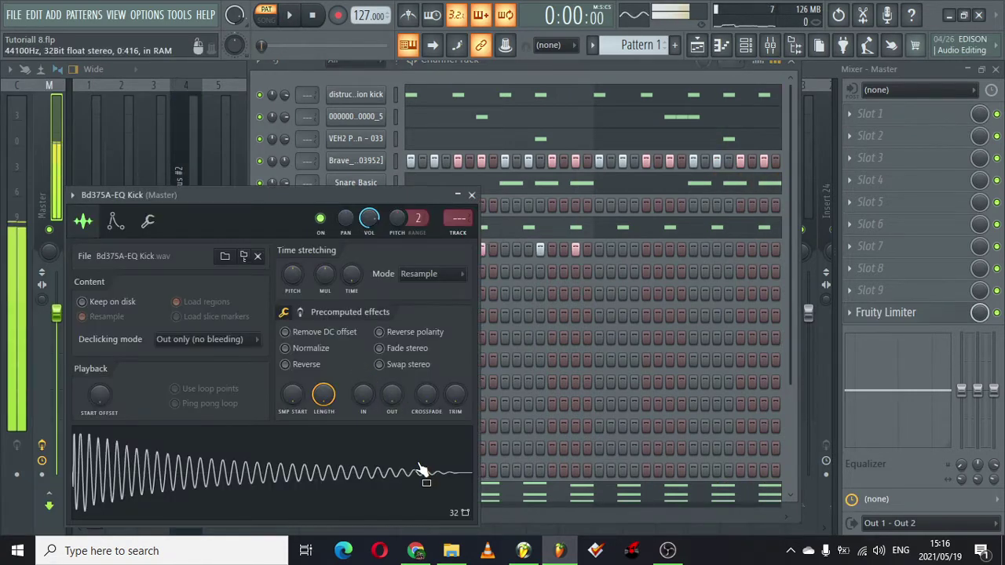
{"action": "key", "text": "Escape"}
{"action": "left_click", "coordinate": [376, 408]}
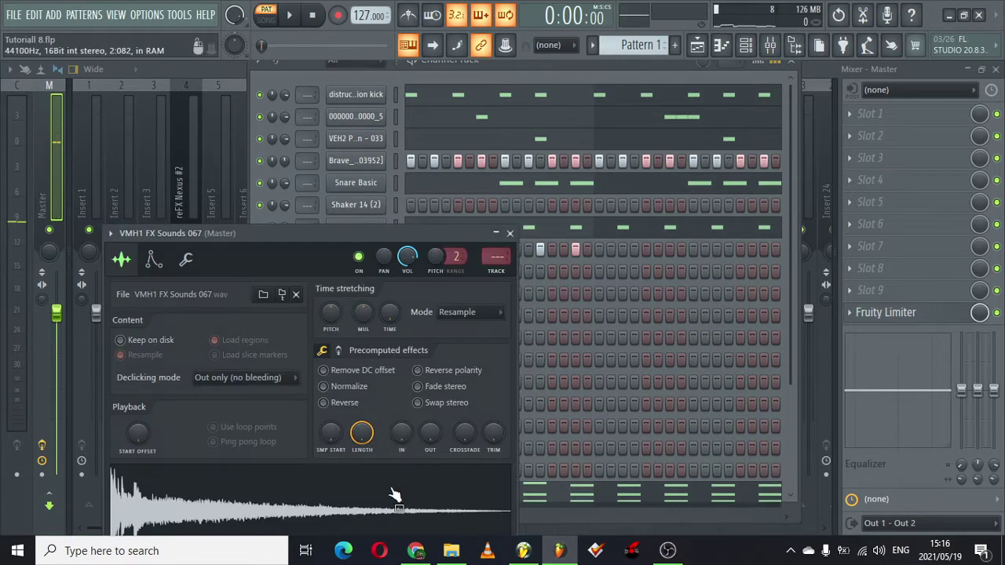
{"action": "left_click", "coordinate": [510, 234]}
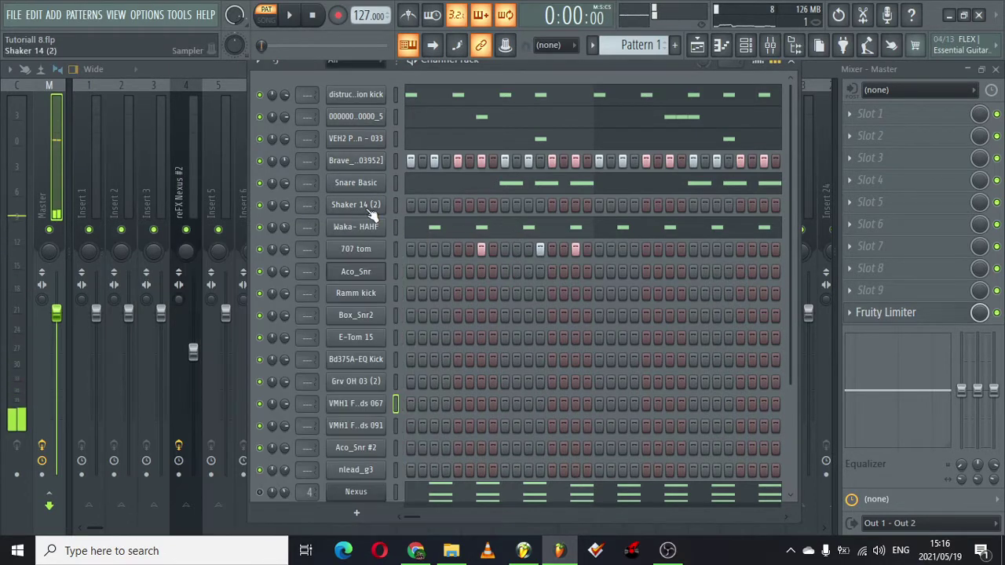
{"action": "left_click", "coordinate": [370, 322]}
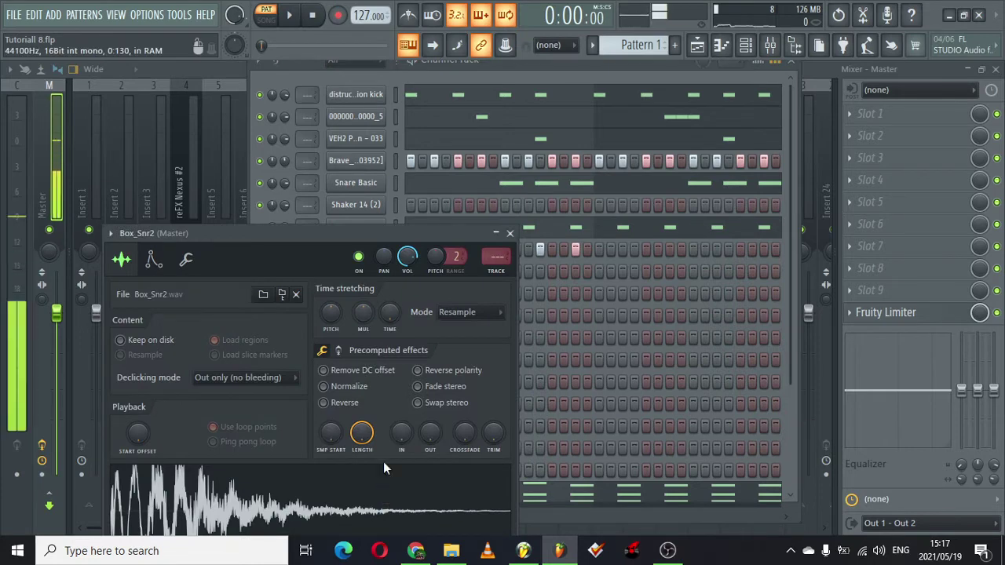
{"action": "left_click", "coordinate": [510, 234]}
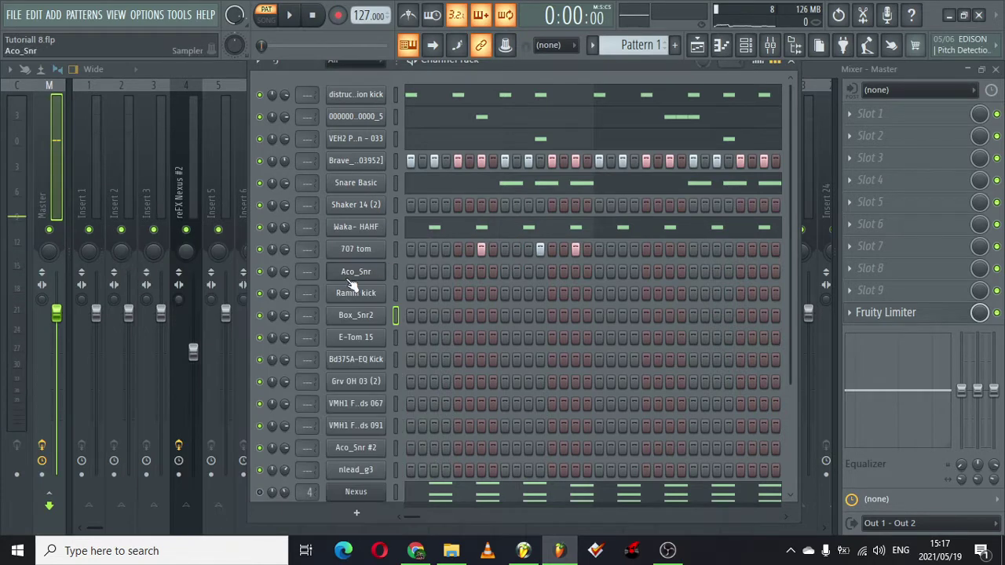
Add Aco_Snr hits on steps 9, 15 and 17 of Pattern 1 while playing the beat.
{"action": "left_click", "coordinate": [504, 270]}
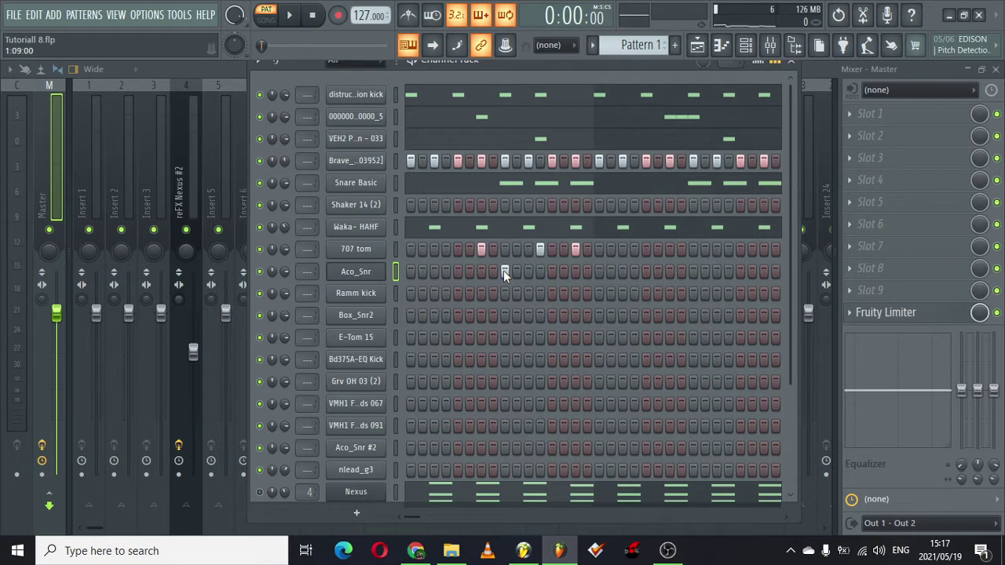
{"action": "key", "text": "space"}
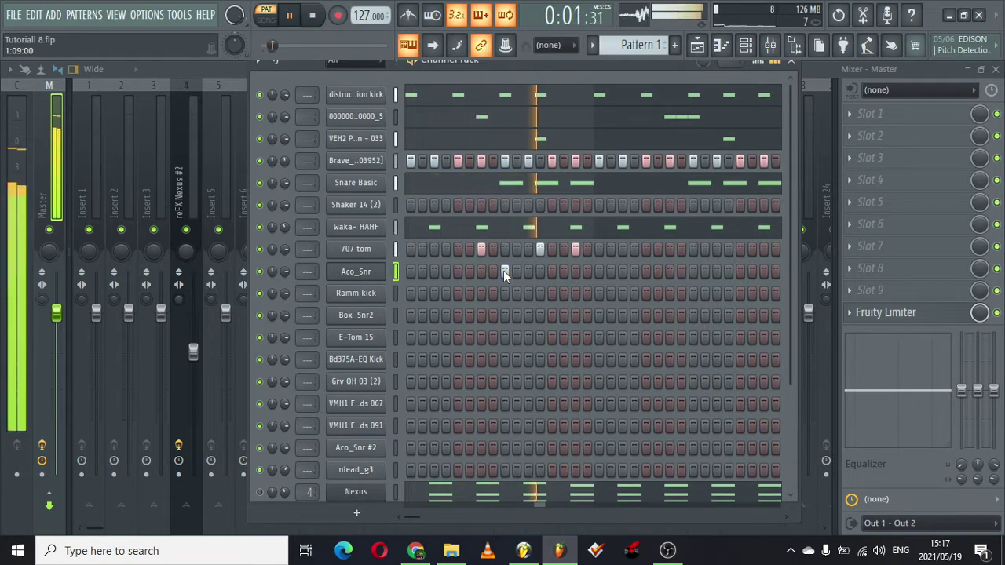
{"action": "left_click", "coordinate": [576, 268]}
{"action": "left_click", "coordinate": [600, 270]}
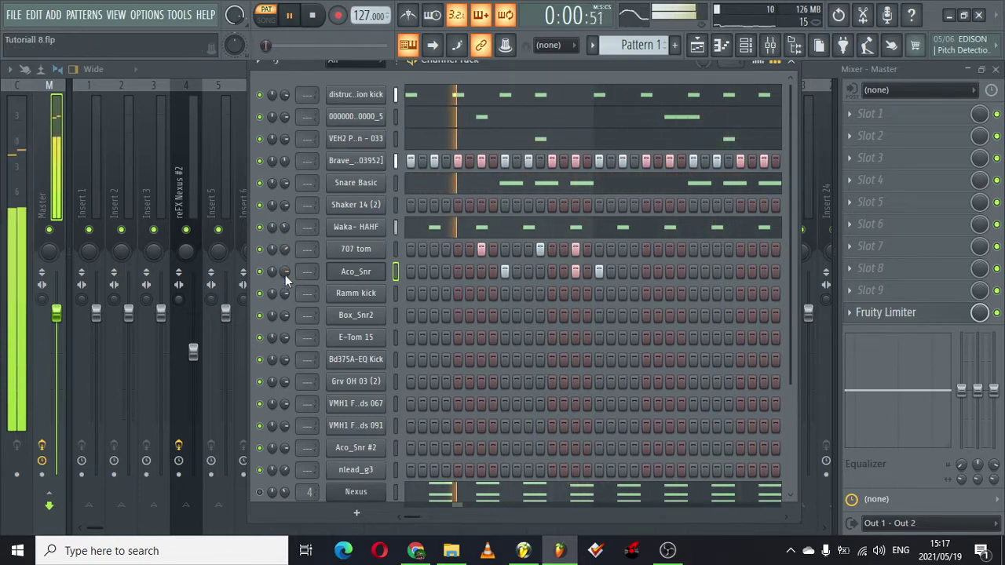
Add Ramm kick hits on steps 9, 15 and 17 of Pattern 1.
{"action": "left_click", "coordinate": [505, 292]}
{"action": "left_click", "coordinate": [575, 293]}
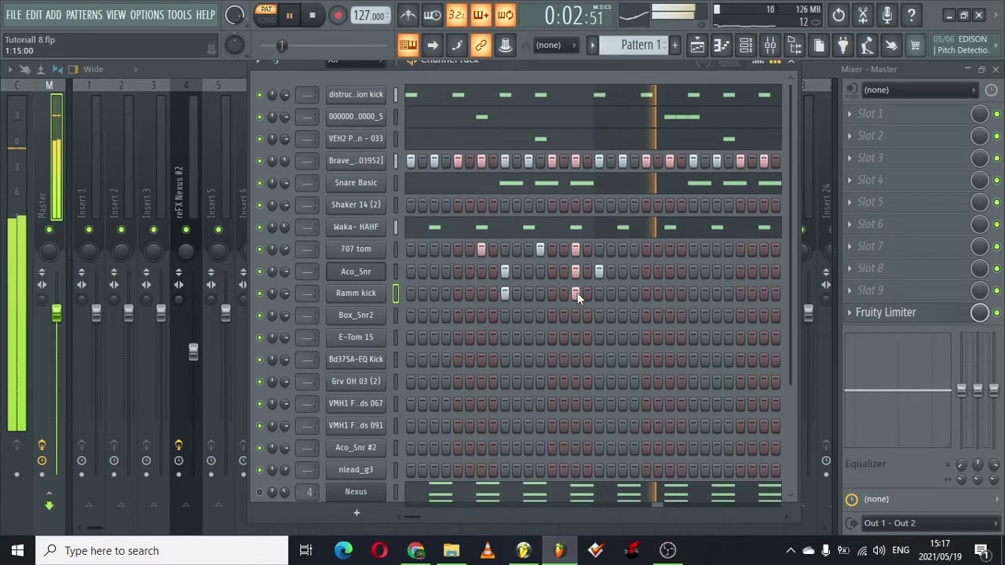
{"action": "left_click", "coordinate": [599, 293]}
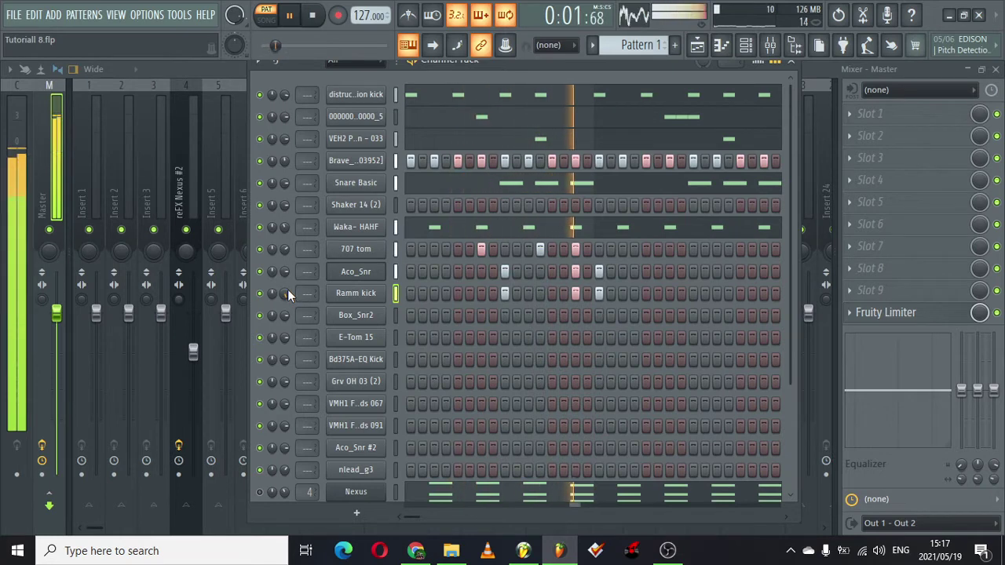
{"action": "scroll", "coordinate": [285, 291], "scroll_direction": "up", "scroll_amount": 1}
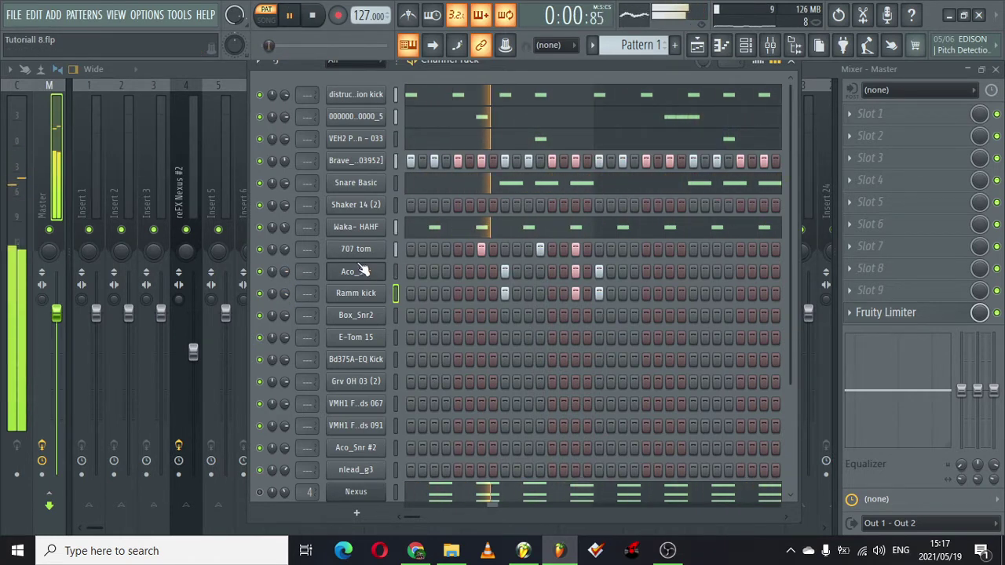
Duplicate the first bar of 707 tom notes in the piano roll through bar 8, and return to the channel rack.
{"action": "right_click", "coordinate": [357, 249]}
{"action": "left_click", "coordinate": [417, 250]}
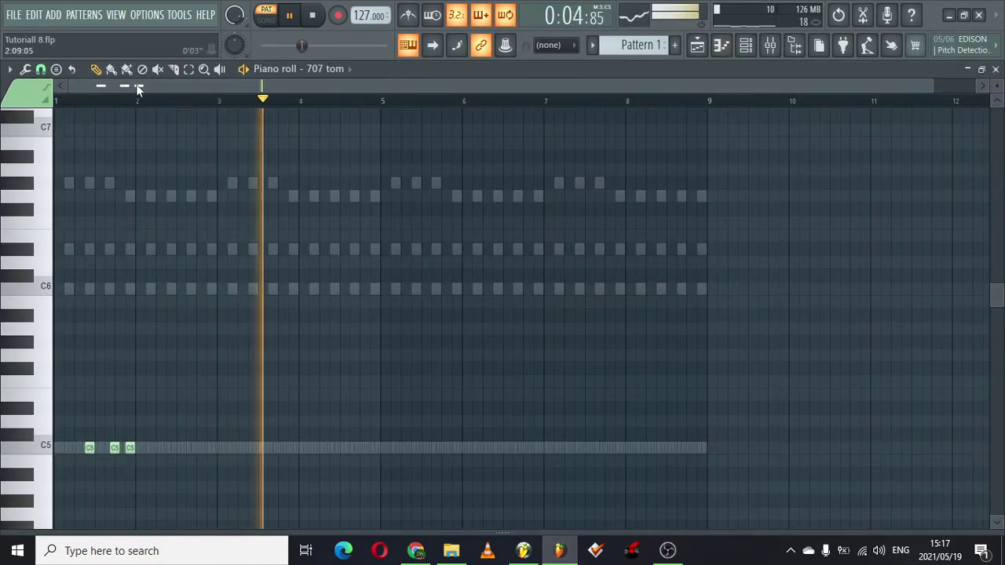
{"action": "left_click_drag", "start_coordinate": [140, 101], "coordinate": [56, 100]}
{"action": "key", "text": "ctrl+b"}
{"action": "key", "text": "ctrl+b"}
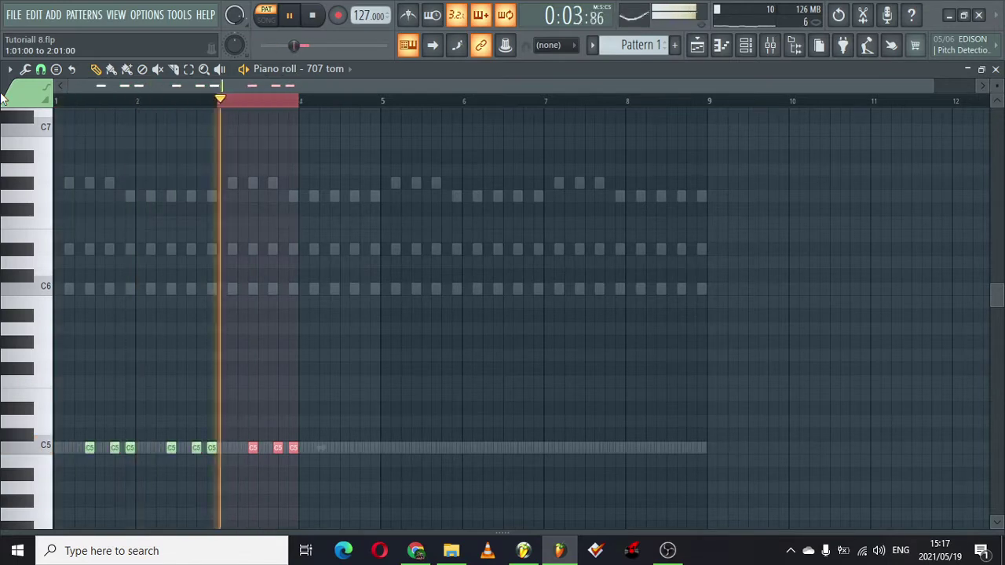
{"action": "key", "text": "ctrl+b"}
{"action": "key", "text": "ctrl+b"}
{"action": "key", "text": "ctrl+b"}
{"action": "key", "text": "ctrl+b"}
{"action": "key", "text": "ctrl+b"}
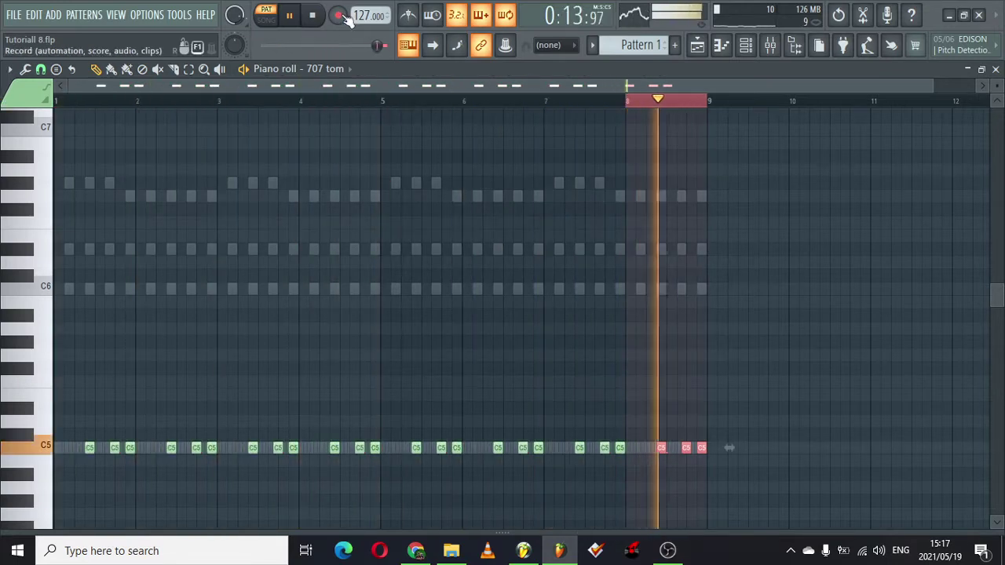
{"action": "key", "text": "F6"}
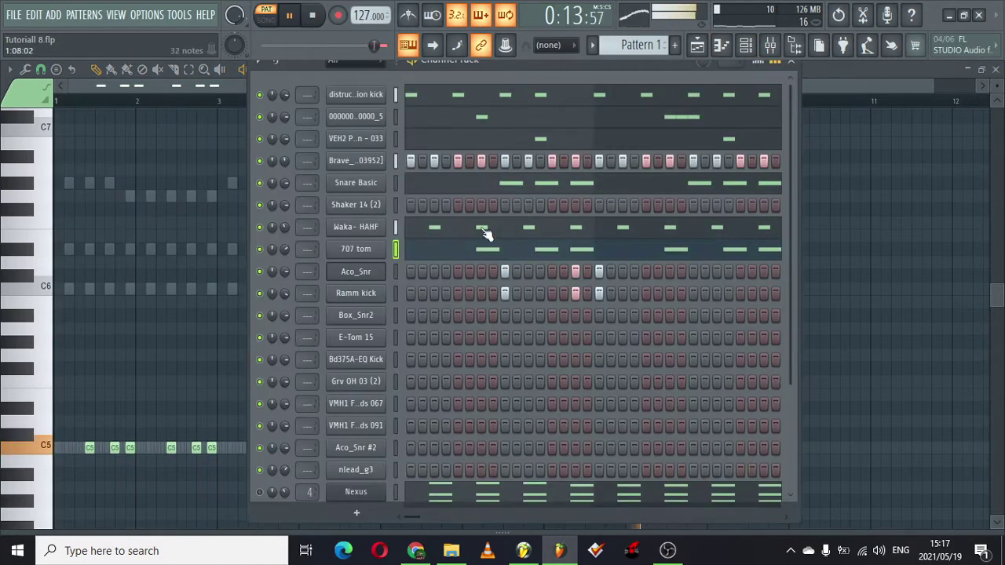
Repeat the three-note Aco_Snr pattern in the piano roll every bar through bar 8, and stop playback.
{"action": "right_click", "coordinate": [357, 276]}
{"action": "left_click", "coordinate": [424, 273]}
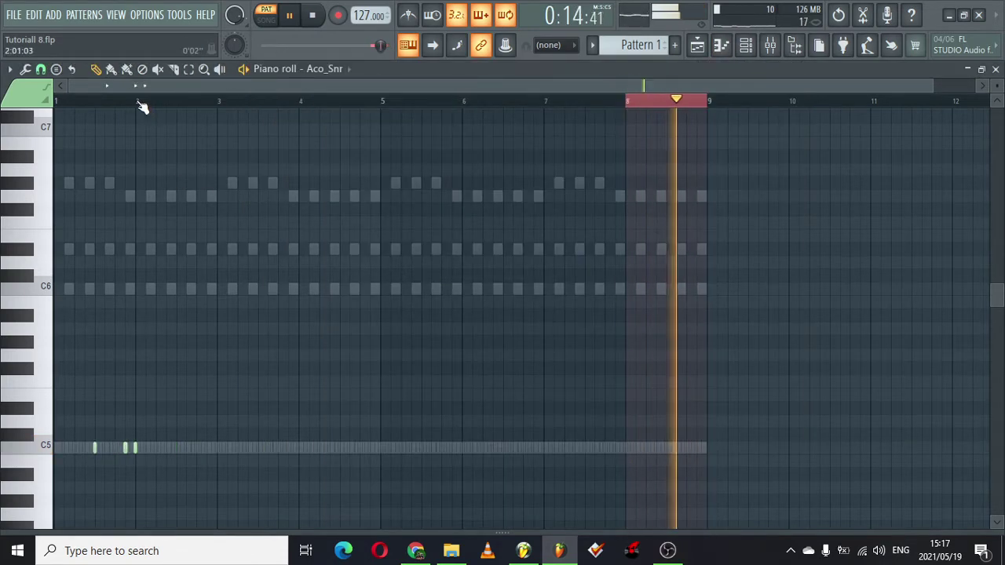
{"action": "key", "text": "ctrl+a"}
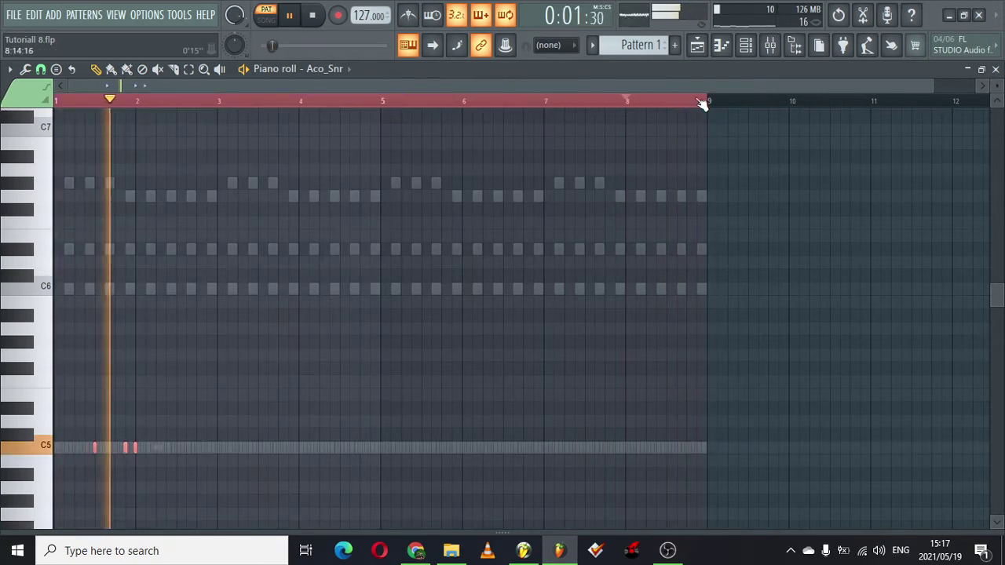
{"action": "left_click", "coordinate": [140, 102]}
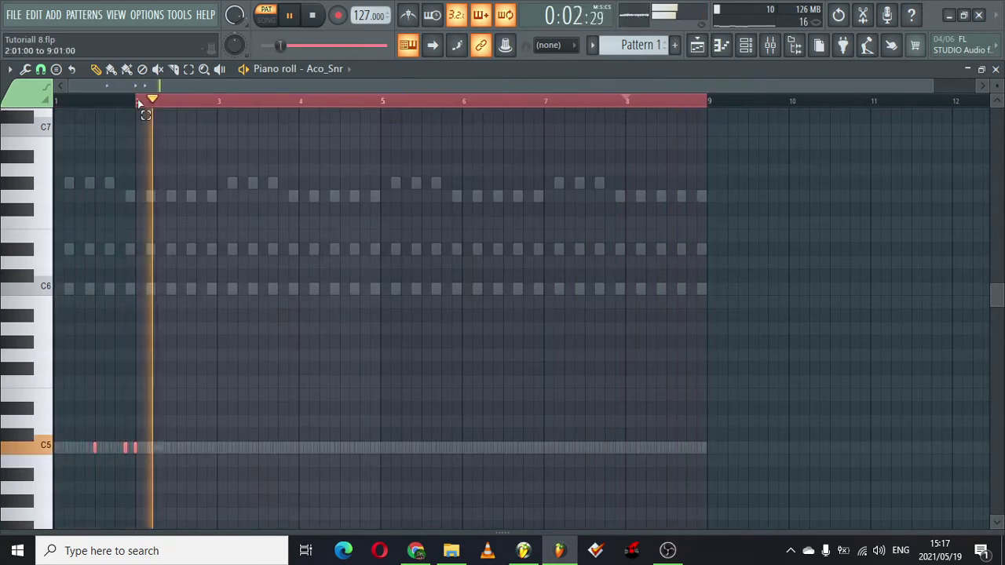
{"action": "left_click", "coordinate": [63, 101]}
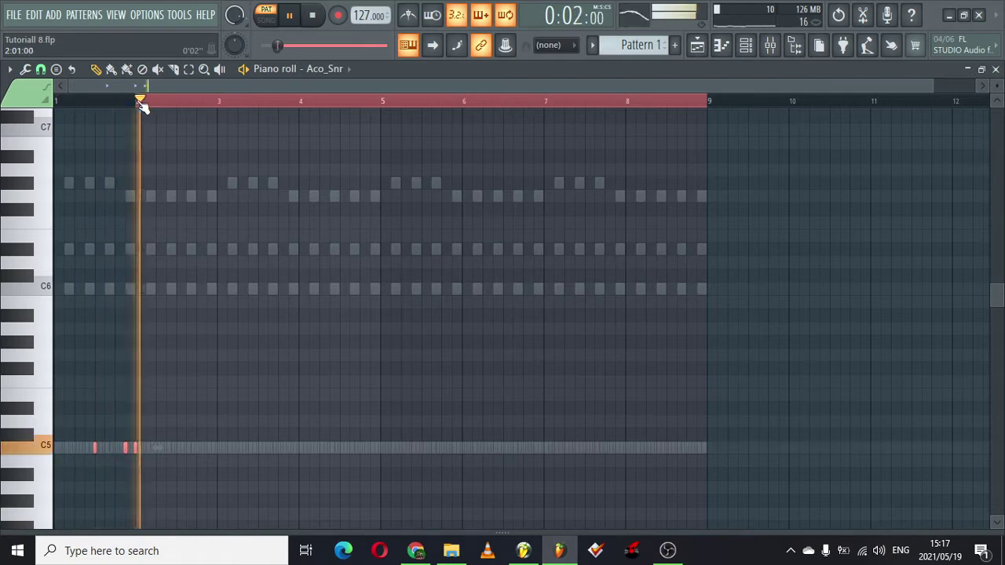
{"action": "left_click_drag", "start_coordinate": [175, 101], "coordinate": [55, 102]}
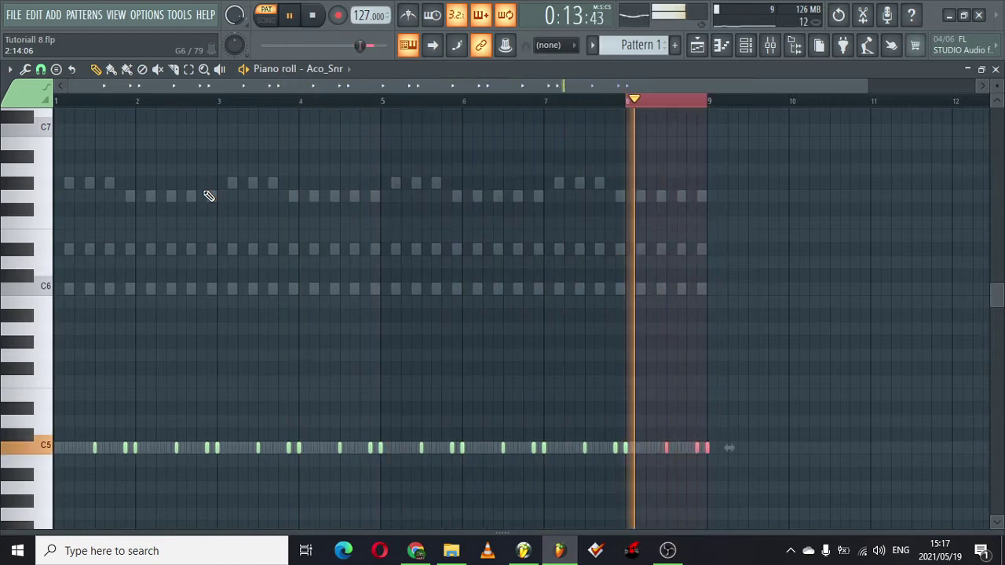
{"action": "left_click", "coordinate": [314, 16]}
{"action": "left_click", "coordinate": [752, 48]}
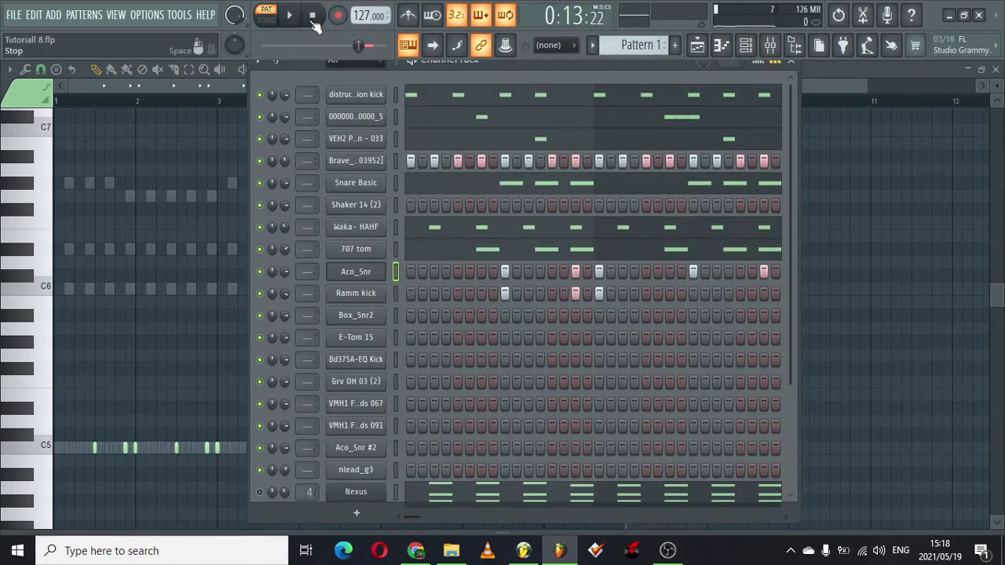
Try lengthening only the last repetition of Aco_Snr notes in the piano roll.
{"action": "left_click", "coordinate": [205, 85]}
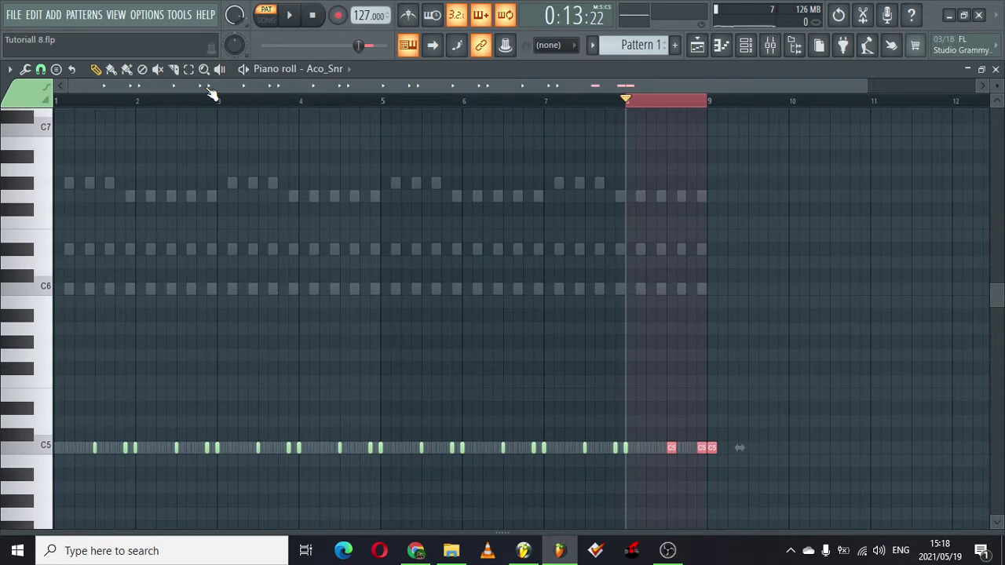
{"action": "left_click", "coordinate": [746, 47]}
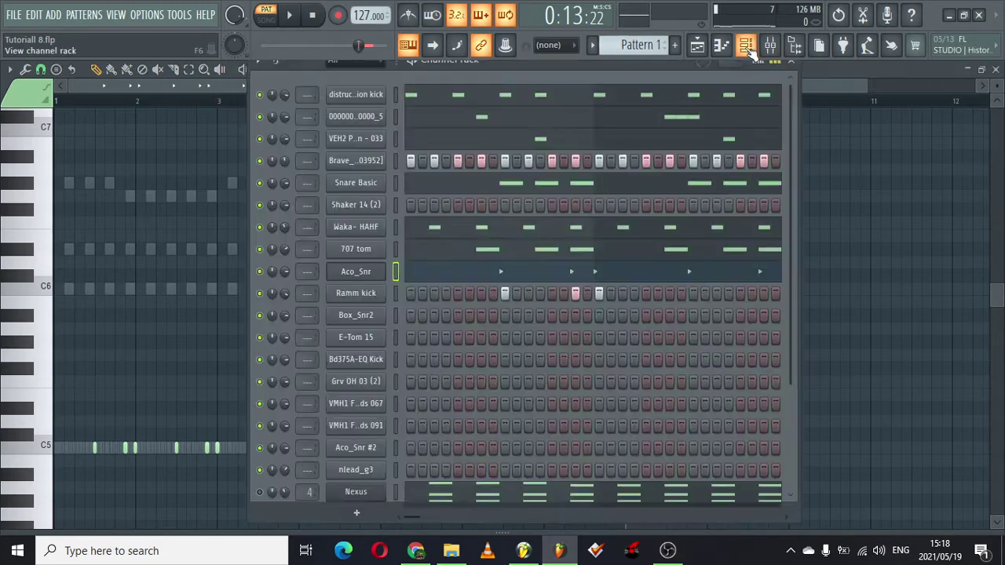
{"action": "left_click", "coordinate": [990, 81]}
{"action": "key", "text": "F7"}
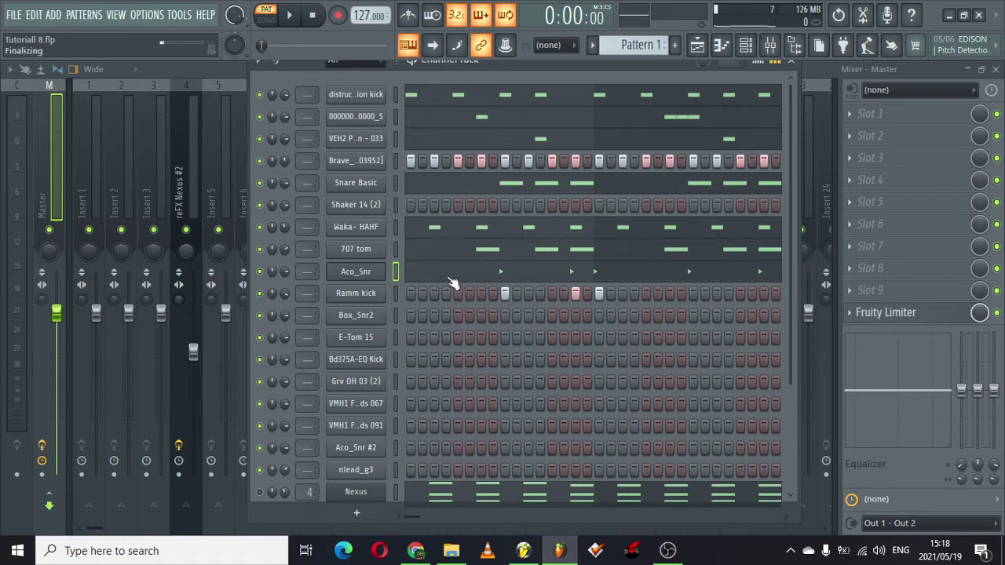
Lengthen every Aco_Snr note in the piano roll and delete the last note starting at bar 9.
{"action": "left_click", "coordinate": [450, 274]}
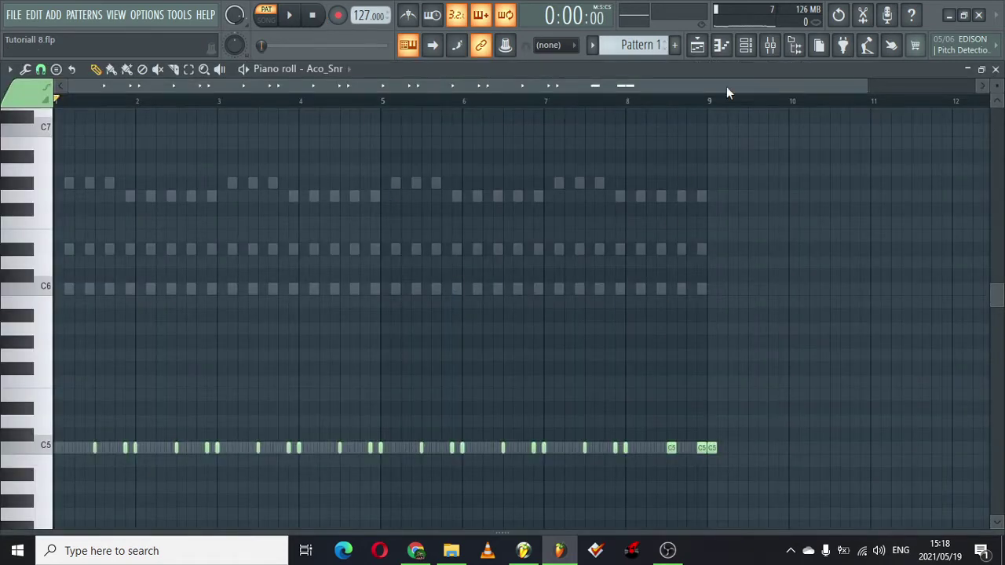
{"action": "left_click", "coordinate": [838, 14]}
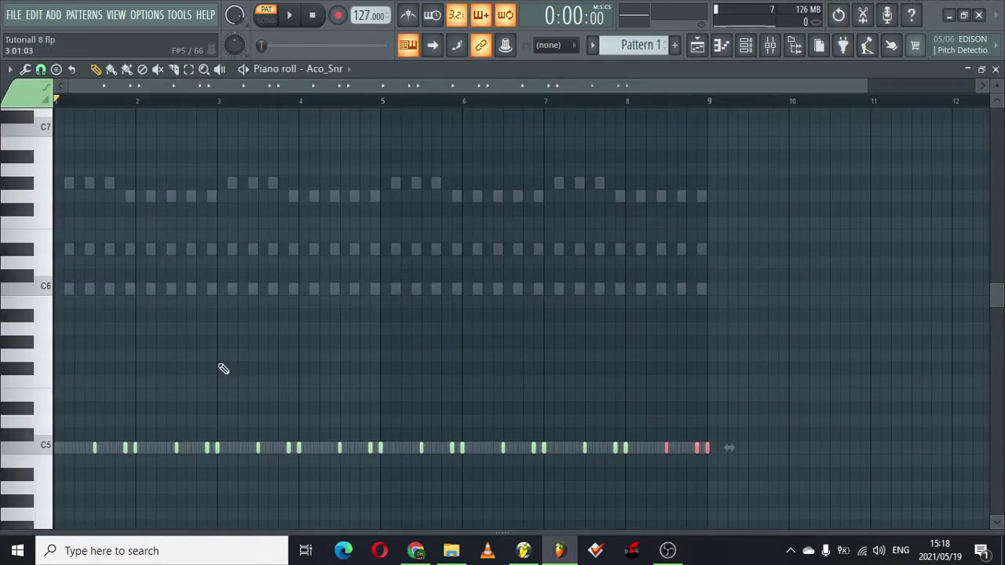
{"action": "key", "text": "ctrl+z"}
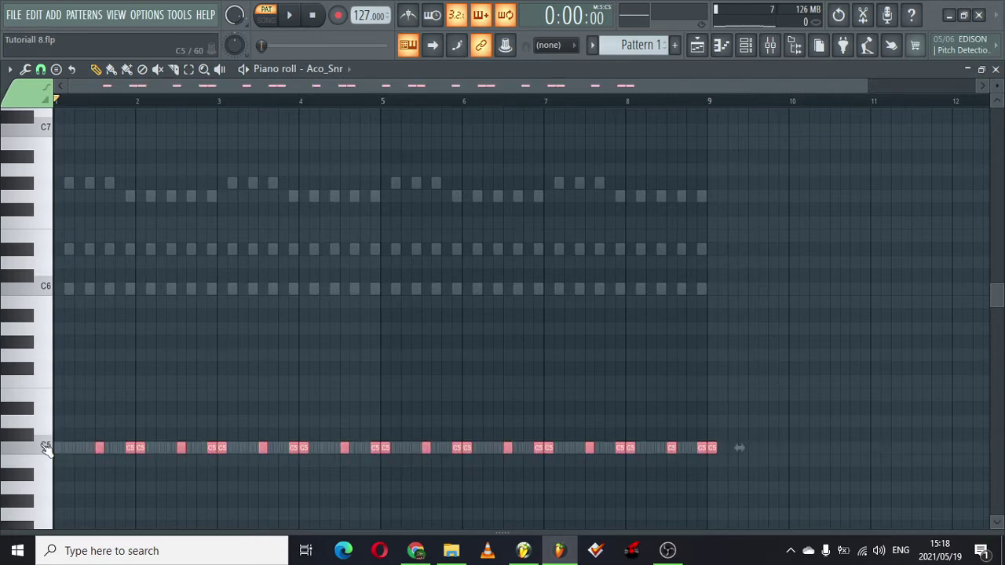
{"action": "right_click", "coordinate": [715, 449]}
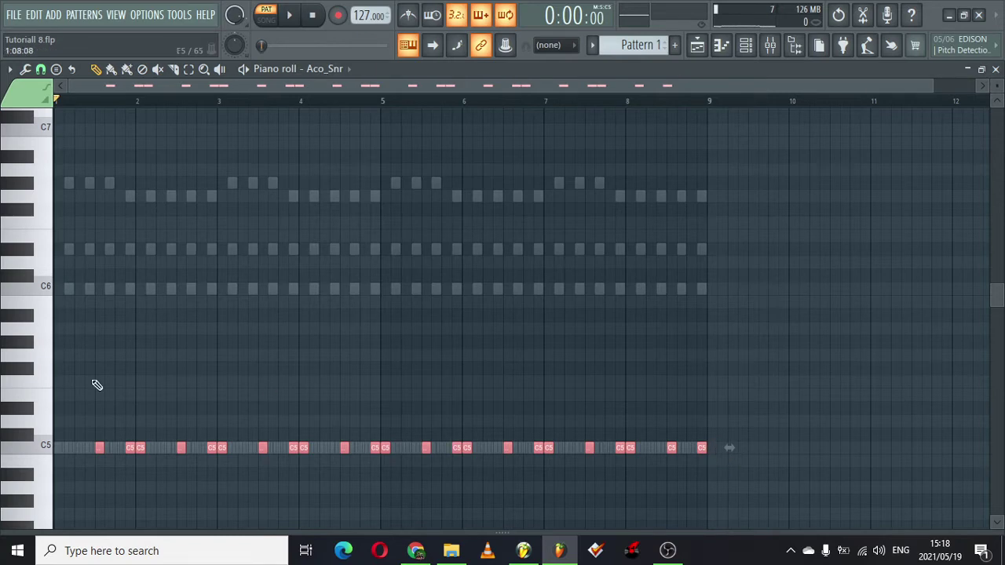
Start playback and copy the Aco_Snr notes onto the Ramm kick channel in the channel rack.
{"action": "key", "text": "space"}
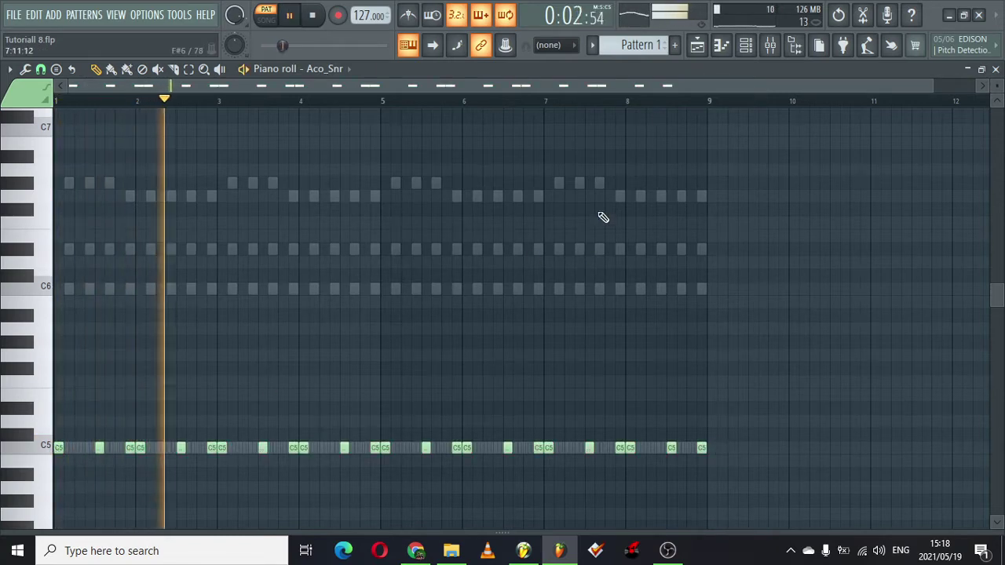
{"action": "left_click", "coordinate": [747, 45]}
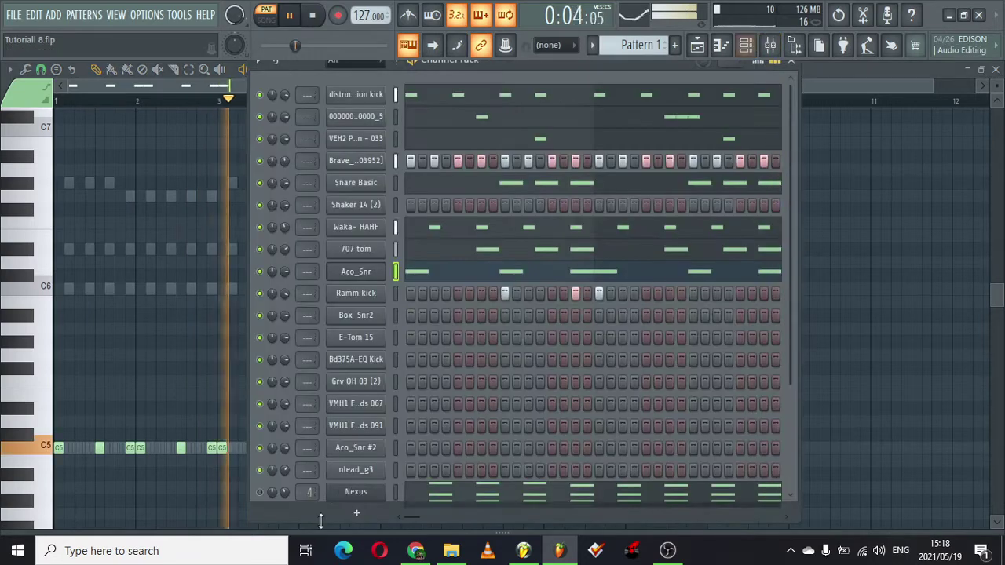
{"action": "right_click", "coordinate": [342, 270]}
{"action": "left_click", "coordinate": [549, 286]}
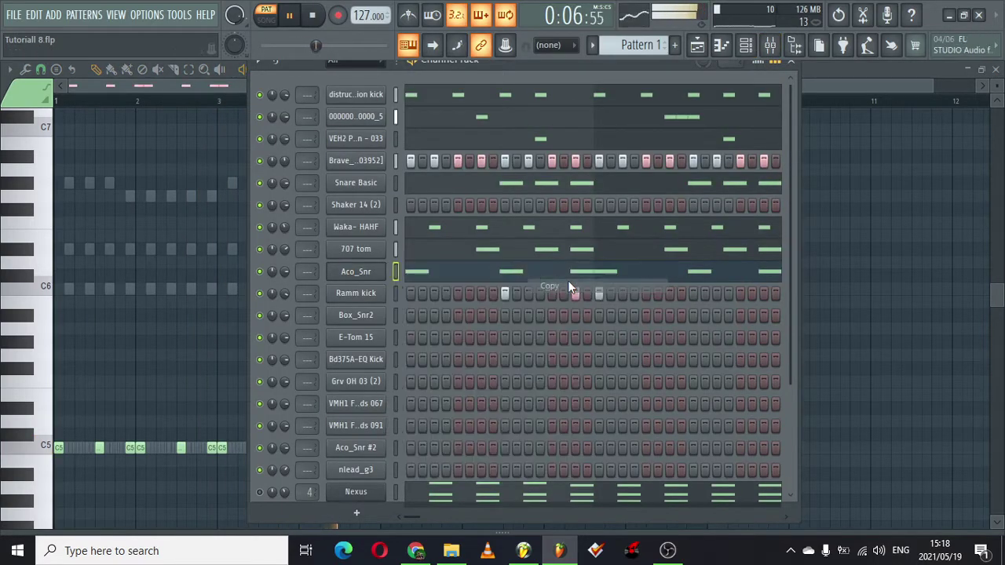
{"action": "right_click", "coordinate": [366, 293]}
{"action": "left_click", "coordinate": [595, 322]}
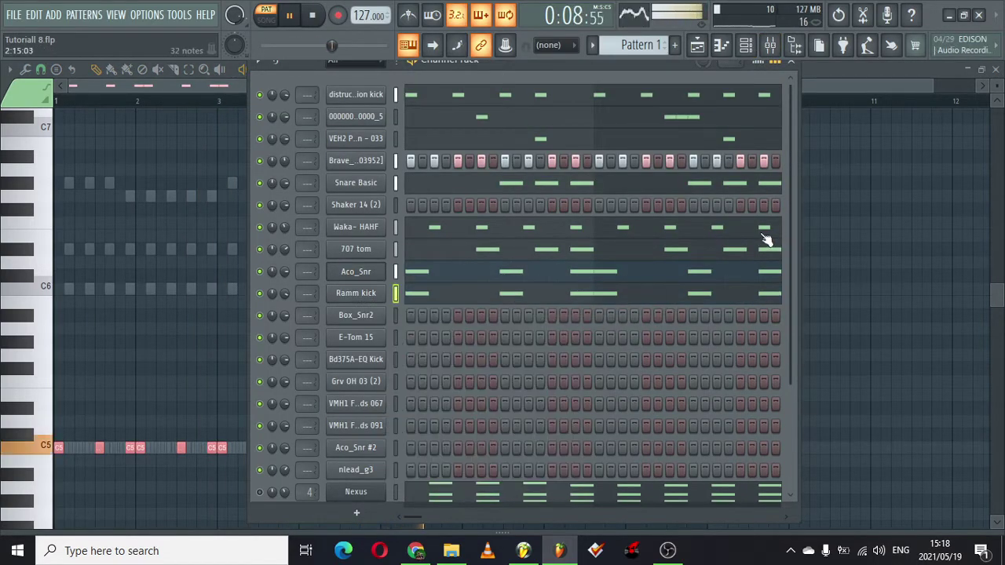
Add Box_Snr2 hits on steps 9, 12, 25 and 28, and E-Tom 15 hits on steps 15 and 31.
{"action": "scroll", "coordinate": [755, 451], "scroll_direction": "down", "scroll_amount": 5}
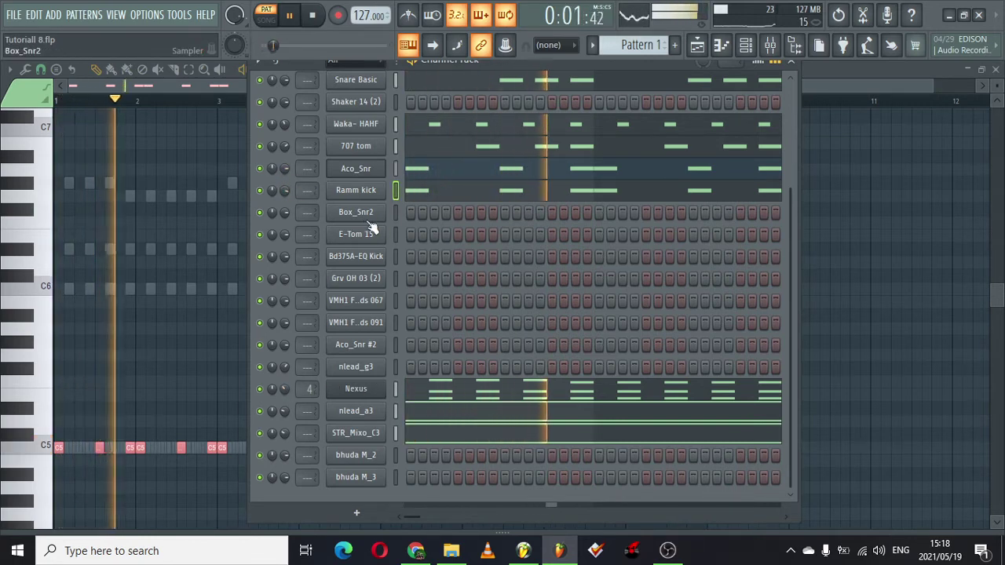
{"action": "left_click", "coordinate": [552, 212]}
{"action": "left_click_drag", "start_coordinate": [793, 195], "coordinate": [786, 88]}
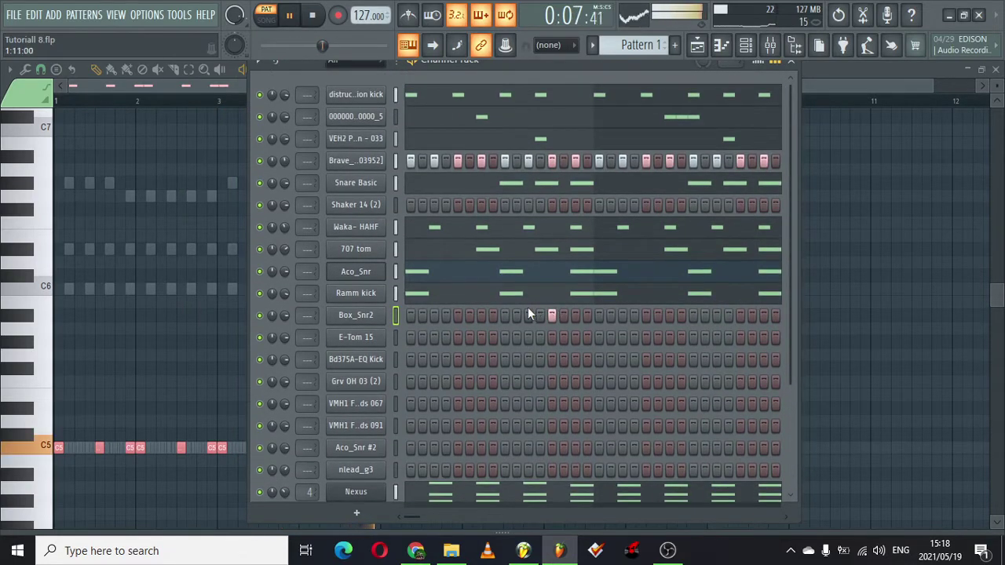
{"action": "left_click", "coordinate": [506, 313]}
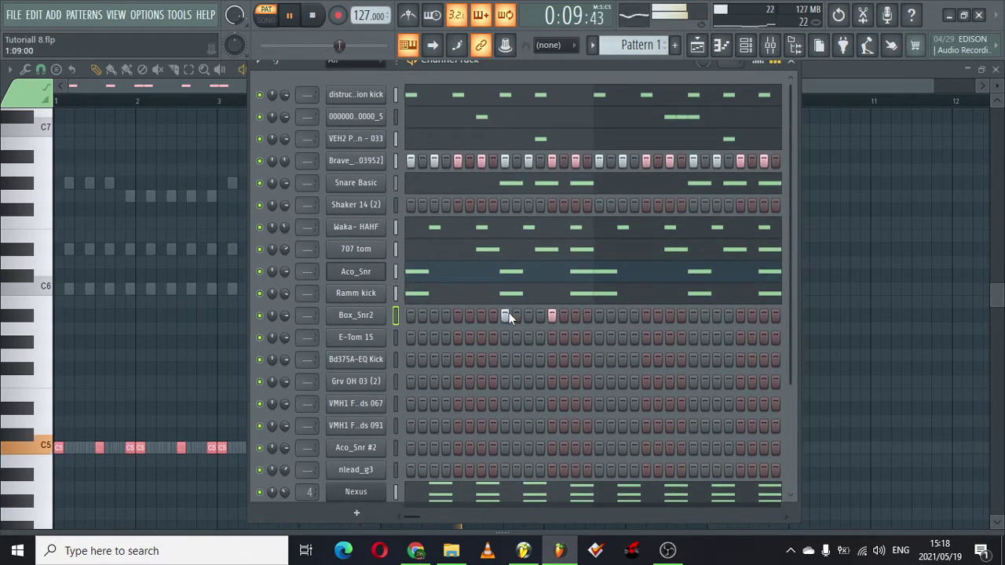
{"action": "left_click", "coordinate": [540, 315]}
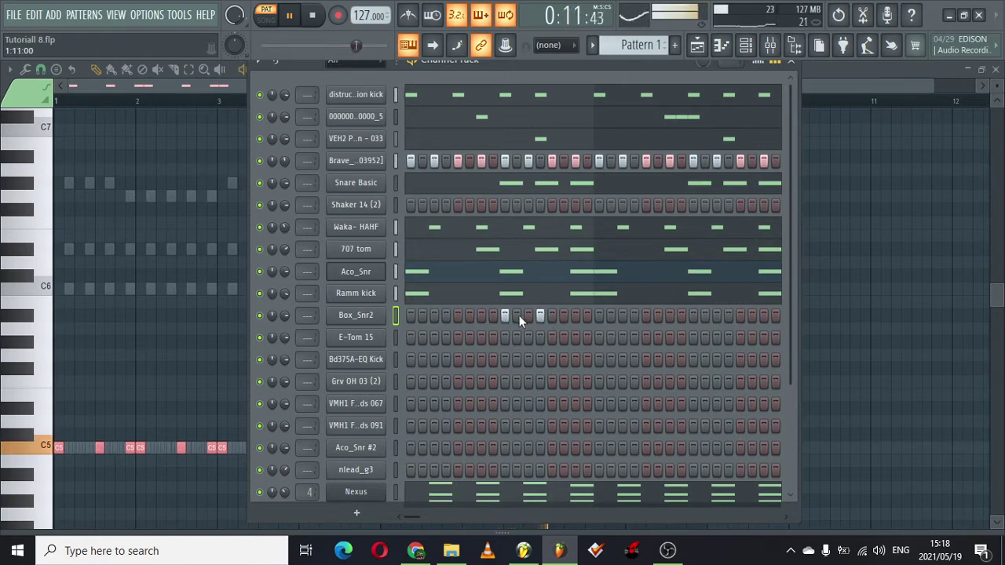
{"action": "left_click", "coordinate": [729, 314]}
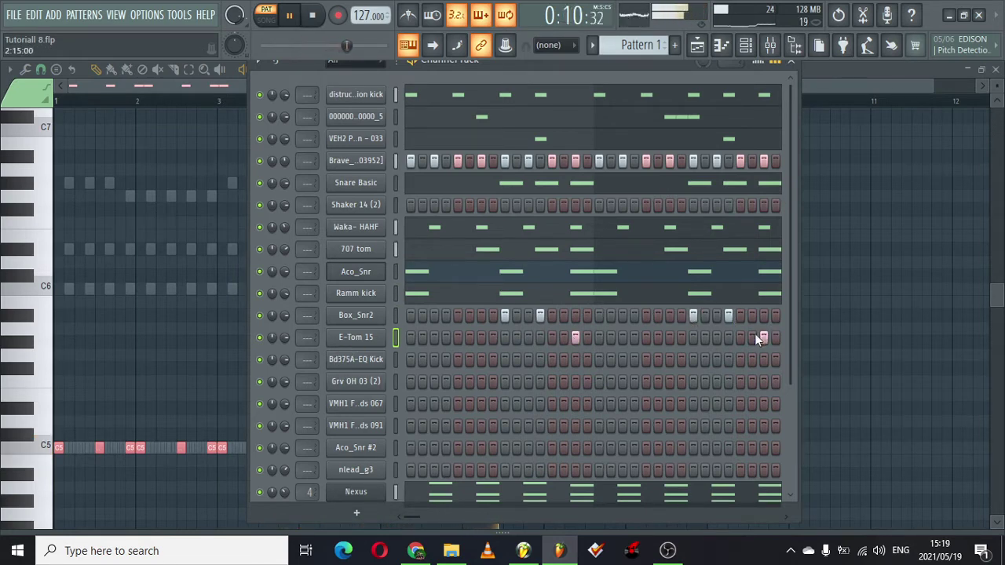
Check the Bd375A-EQ Kick and Grv OH 03 (2) samples in their channel settings while the pattern plays.
{"action": "left_click", "coordinate": [360, 359]}
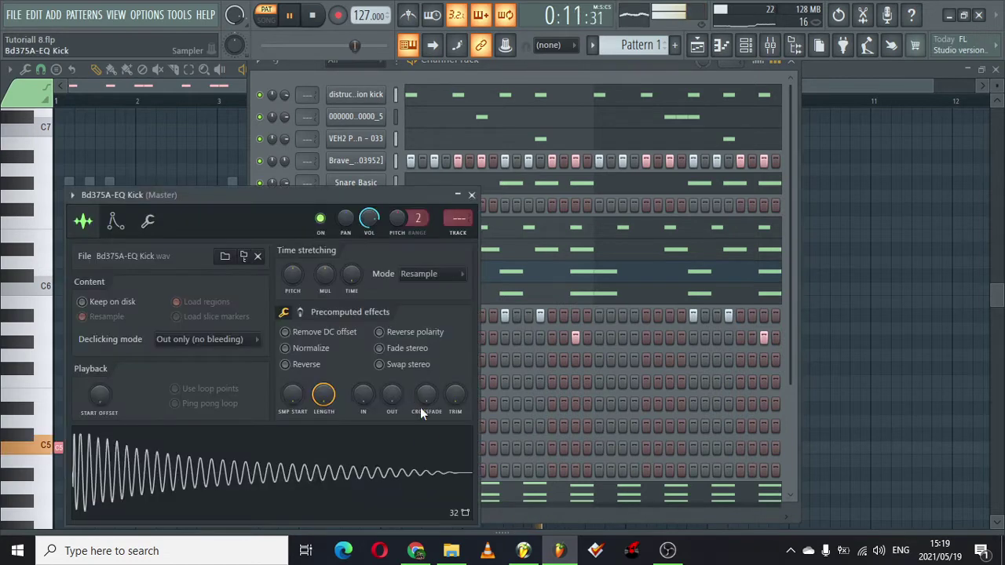
{"action": "left_click", "coordinate": [471, 194]}
{"action": "left_click", "coordinate": [350, 380]}
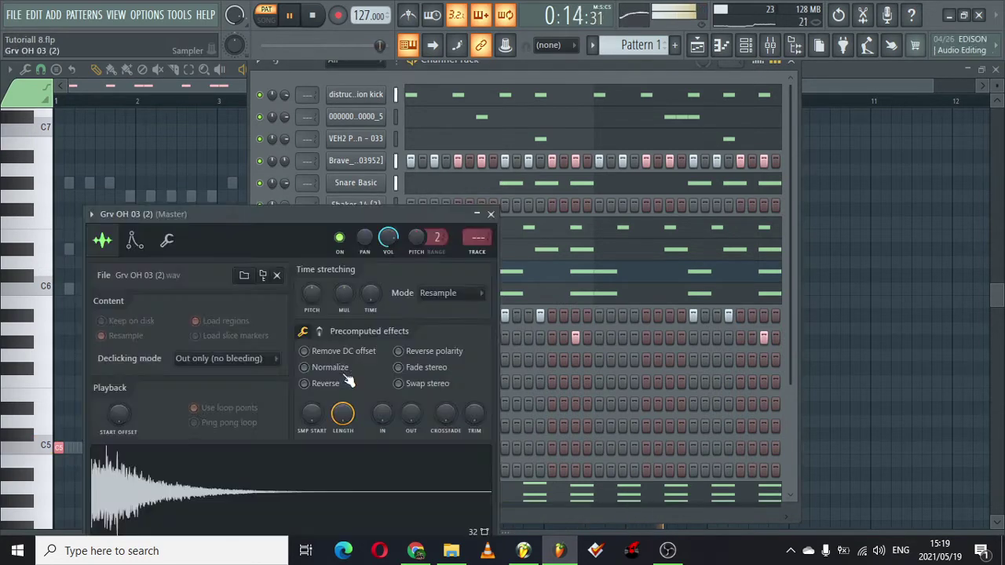
{"action": "key", "text": "space"}
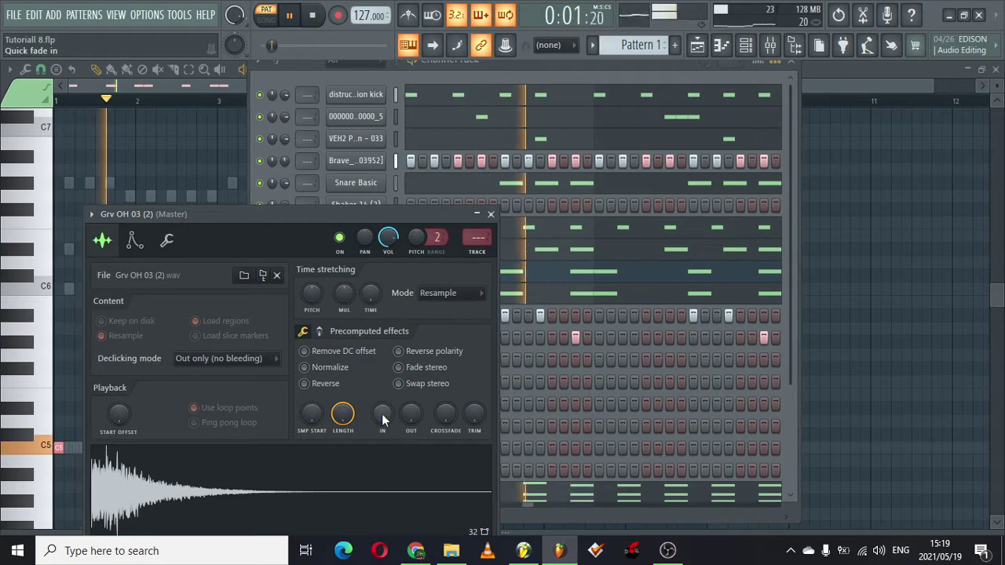
{"action": "left_click", "coordinate": [491, 213]}
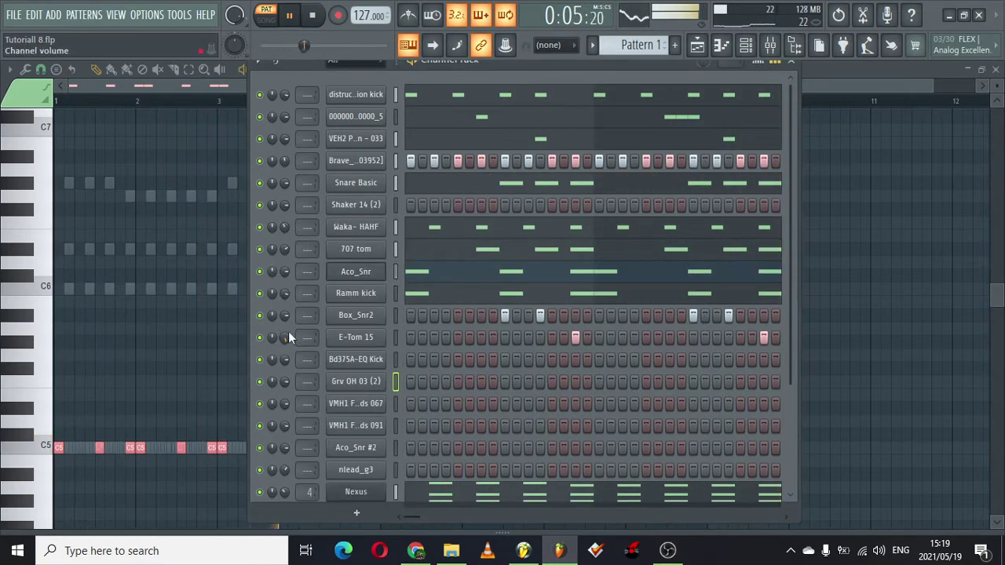
Turn on Normalize for the E-Tom 15 sample and close its channel settings.
{"action": "left_click", "coordinate": [356, 338]}
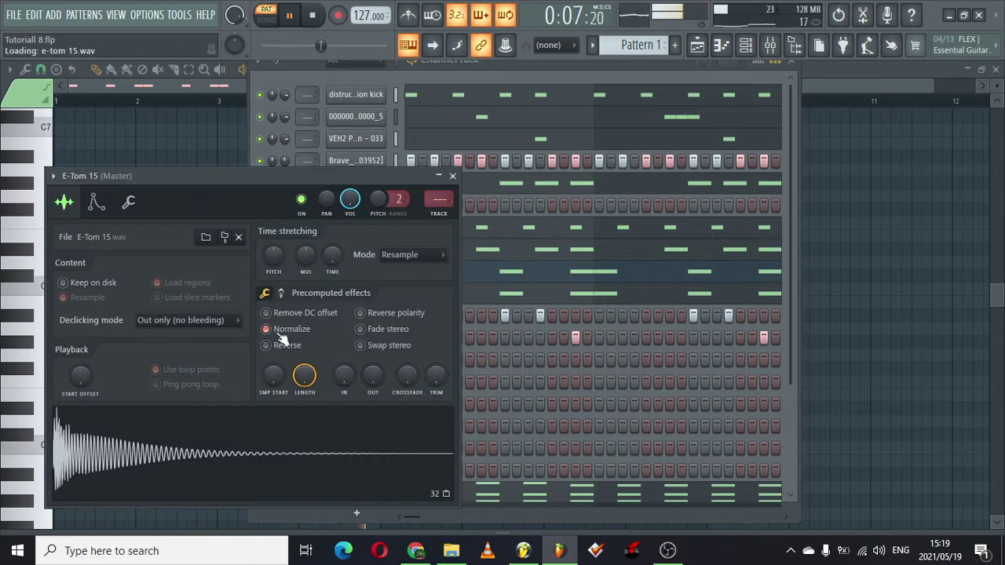
{"action": "left_click", "coordinate": [453, 175]}
Check the VMH1 FX Sounds 067 sample, and add an E-Tom 15 hit on step 28.
{"action": "left_click_drag", "start_coordinate": [788, 151], "coordinate": [784, 280]}
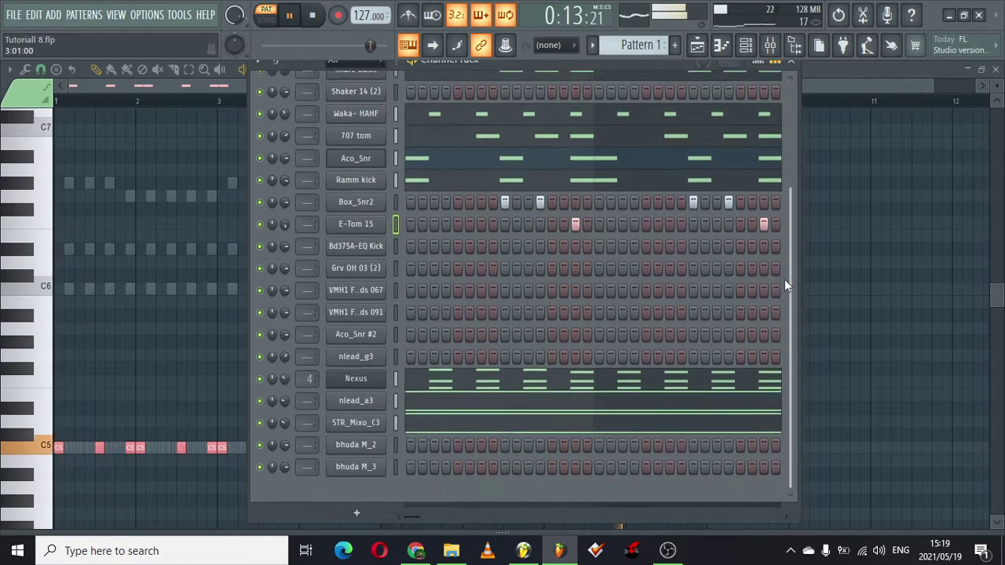
{"action": "left_click", "coordinate": [343, 303]}
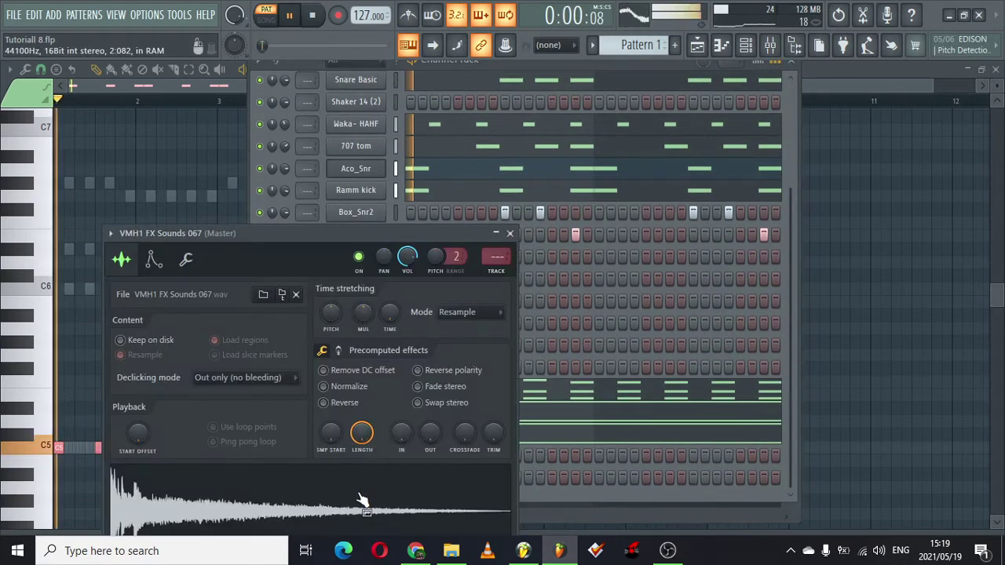
{"action": "left_click", "coordinate": [510, 234]}
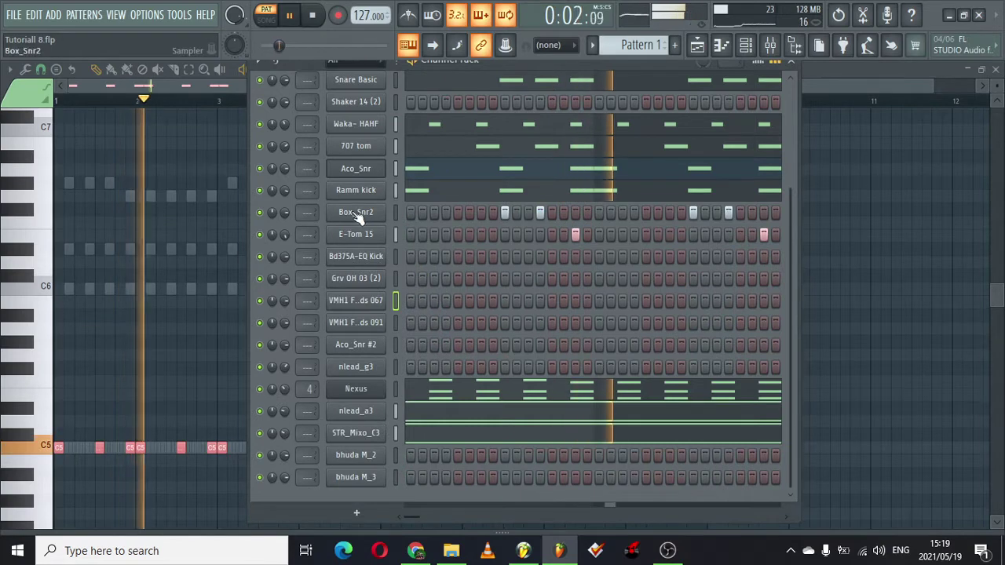
{"action": "left_click", "coordinate": [742, 233]}
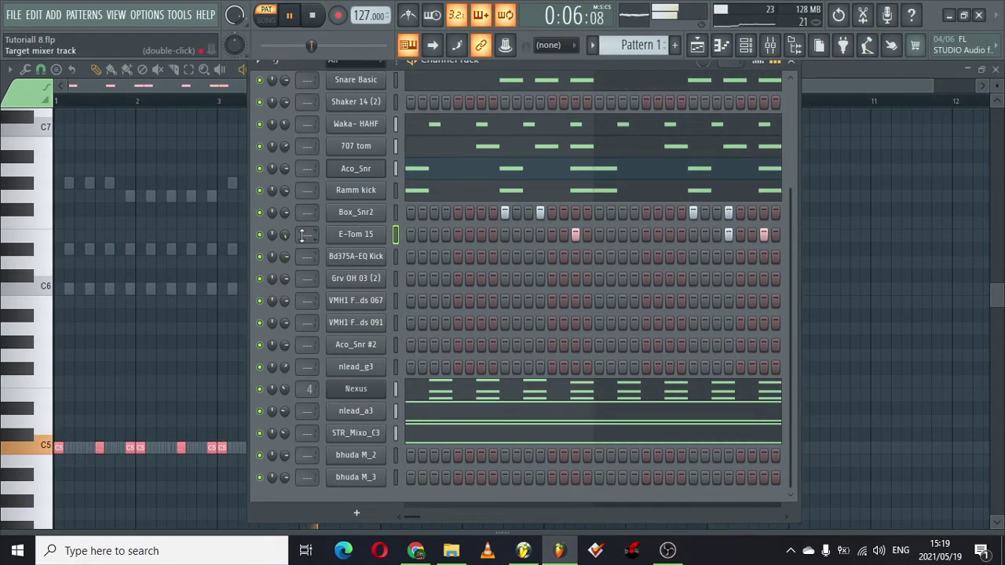
Duplicate the first two bars of Box_Snr2 notes in the piano roll through bar 8, and return to the channel rack.
{"action": "right_click", "coordinate": [350, 217]}
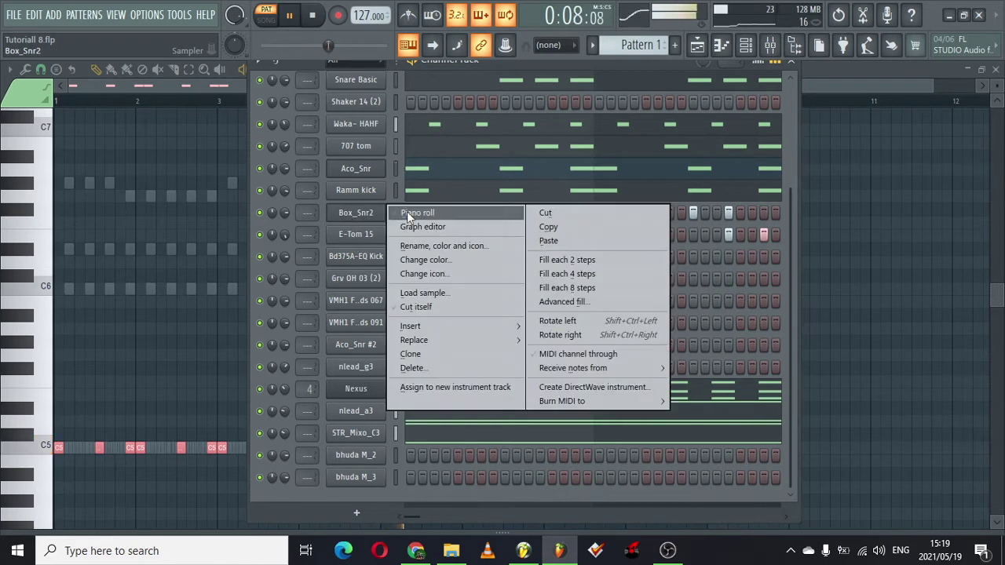
{"action": "left_click", "coordinate": [407, 211]}
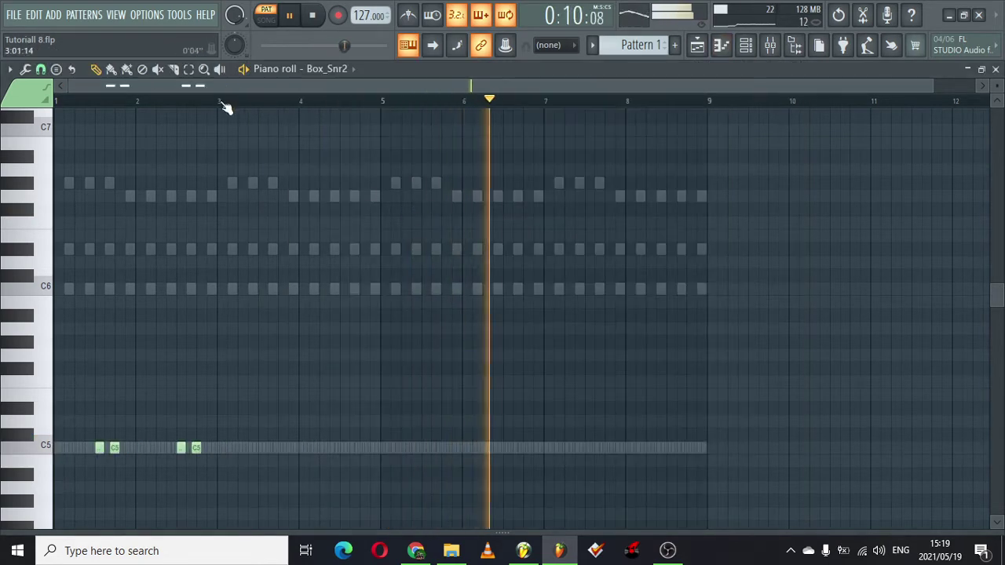
{"action": "left_click_drag", "start_coordinate": [220, 102], "coordinate": [56, 100]}
{"action": "key", "text": "ctrl+b"}
{"action": "key", "text": "ctrl+b"}
{"action": "key", "text": "ctrl+b"}
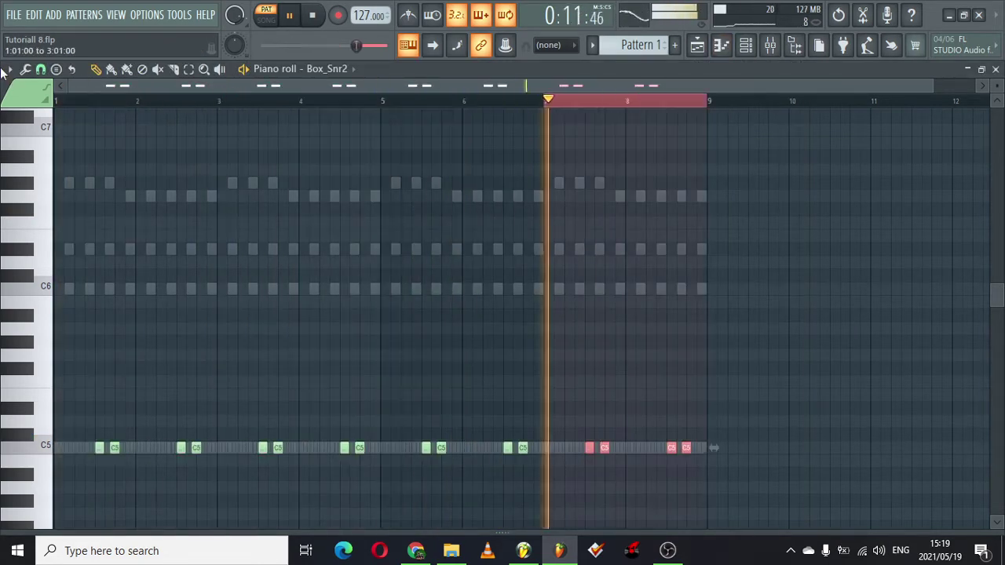
{"action": "left_click", "coordinate": [746, 48]}
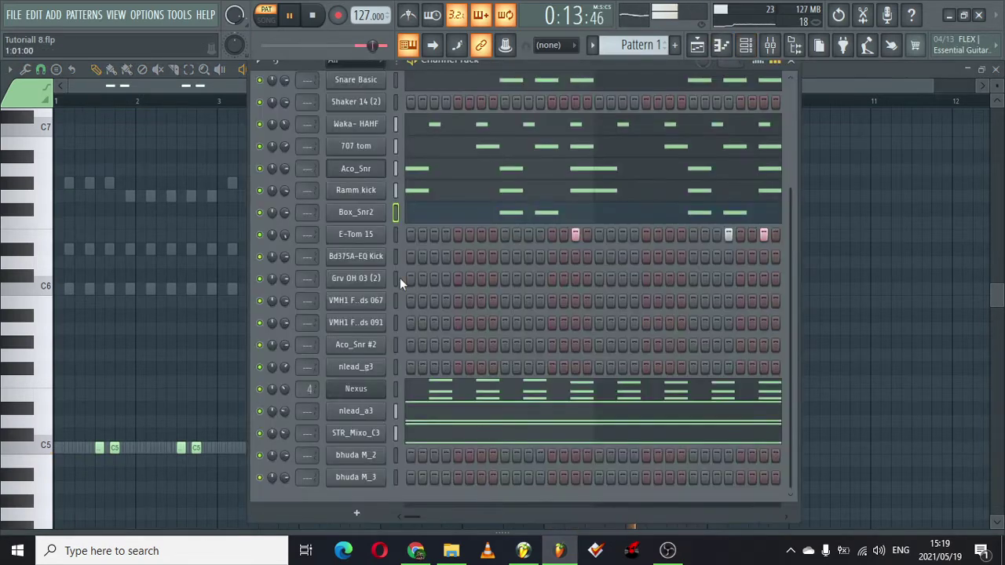
Duplicate the first two bars of E-Tom 15 notes in the piano roll through bar 8, and close the piano roll.
{"action": "right_click", "coordinate": [349, 235]}
{"action": "left_click", "coordinate": [414, 235]}
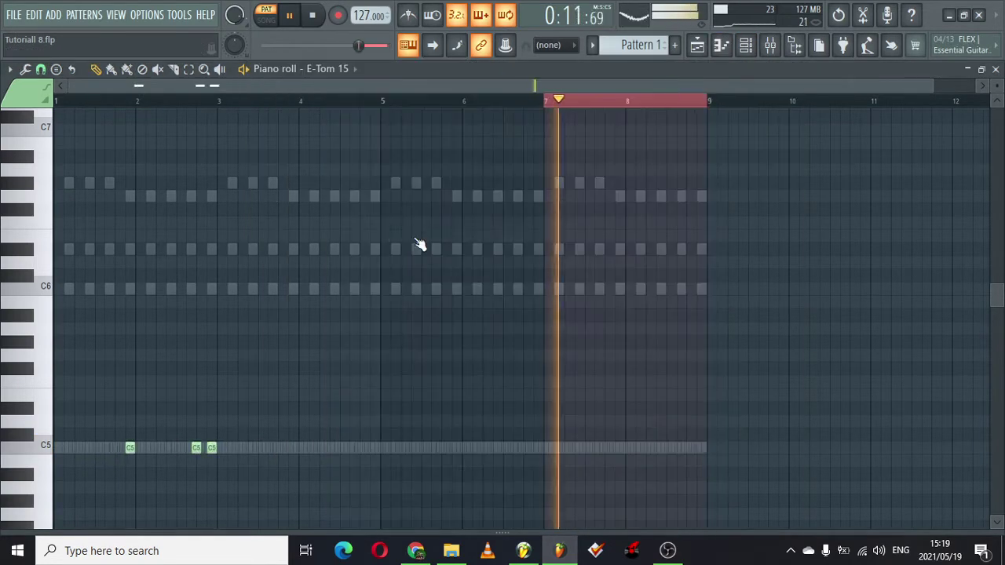
{"action": "left_click_drag", "start_coordinate": [219, 102], "coordinate": [8, 117]}
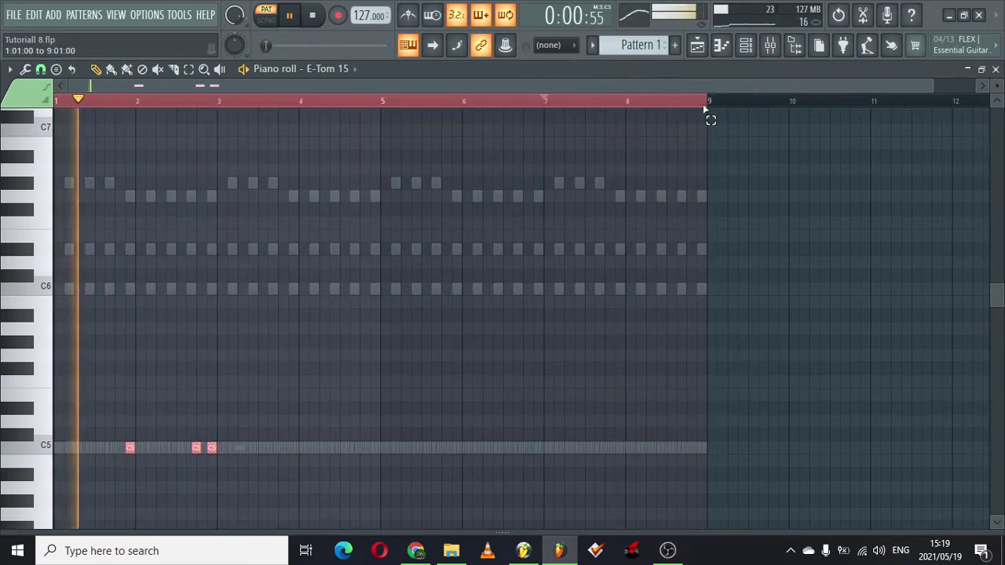
{"action": "left_click_drag", "start_coordinate": [706, 112], "coordinate": [217, 136]}
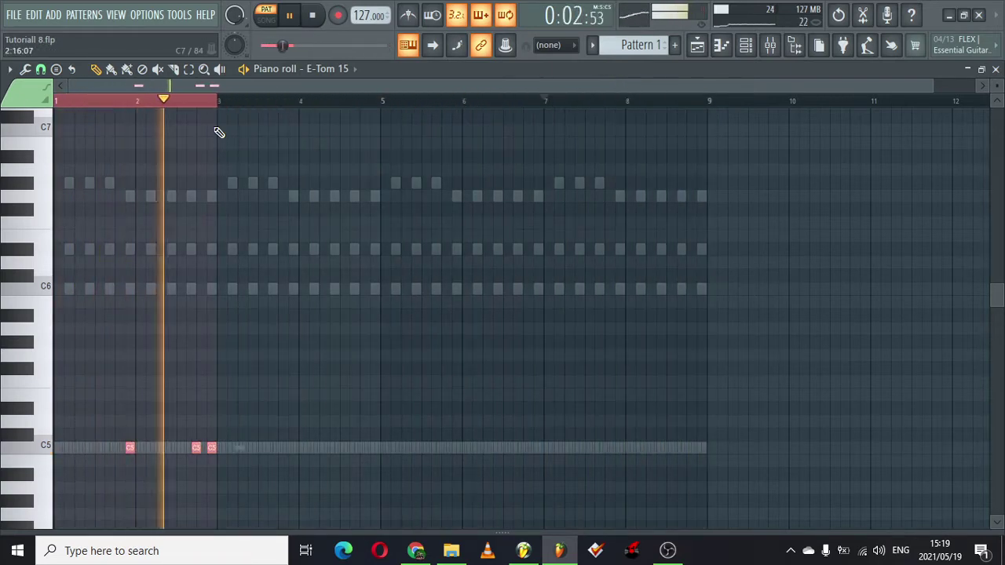
{"action": "key", "text": "ctrl+b"}
{"action": "key", "text": "ctrl+b"}
{"action": "key", "text": "ctrl+b"}
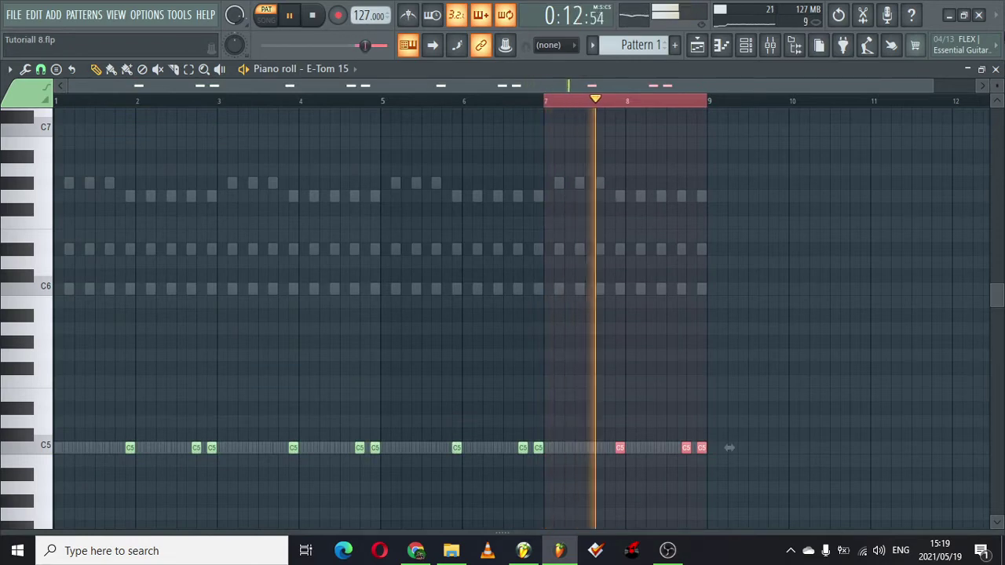
{"action": "left_click", "coordinate": [995, 69]}
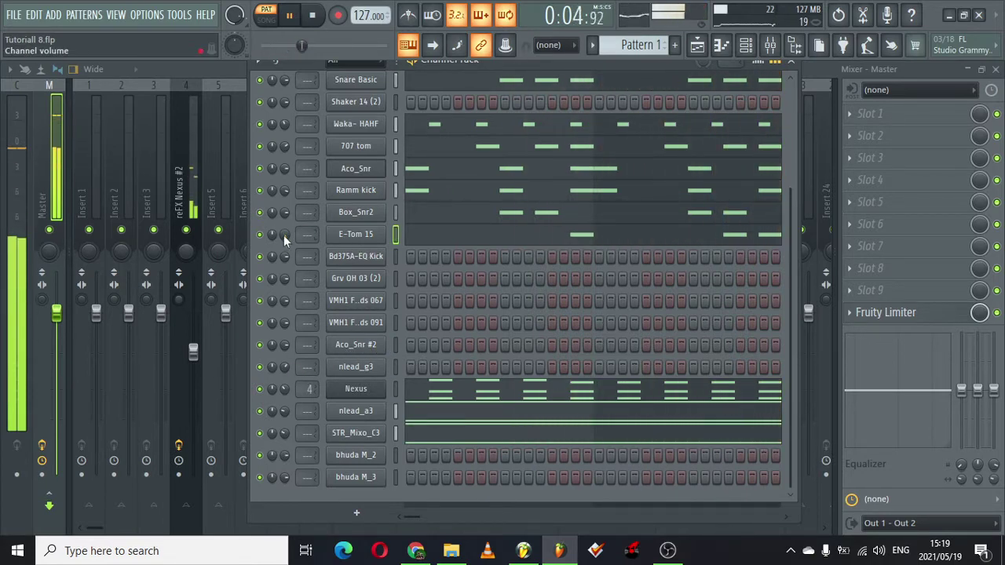
Check the Bd375A-EQ Kick sample and draw a rising five-note run from C6 to D#6 in bar 1 of its piano roll.
{"action": "left_click", "coordinate": [353, 262]}
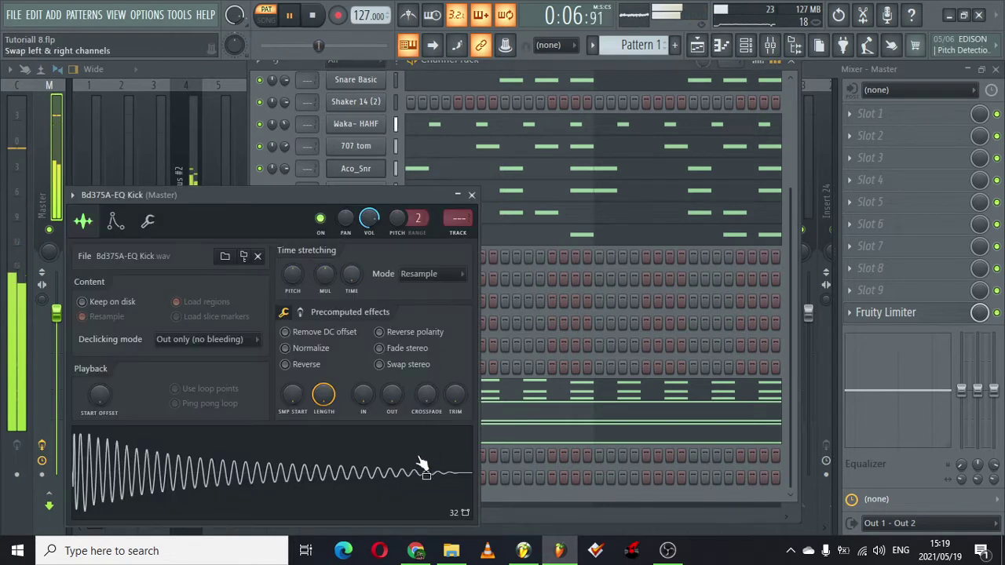
{"action": "left_click", "coordinate": [472, 194]}
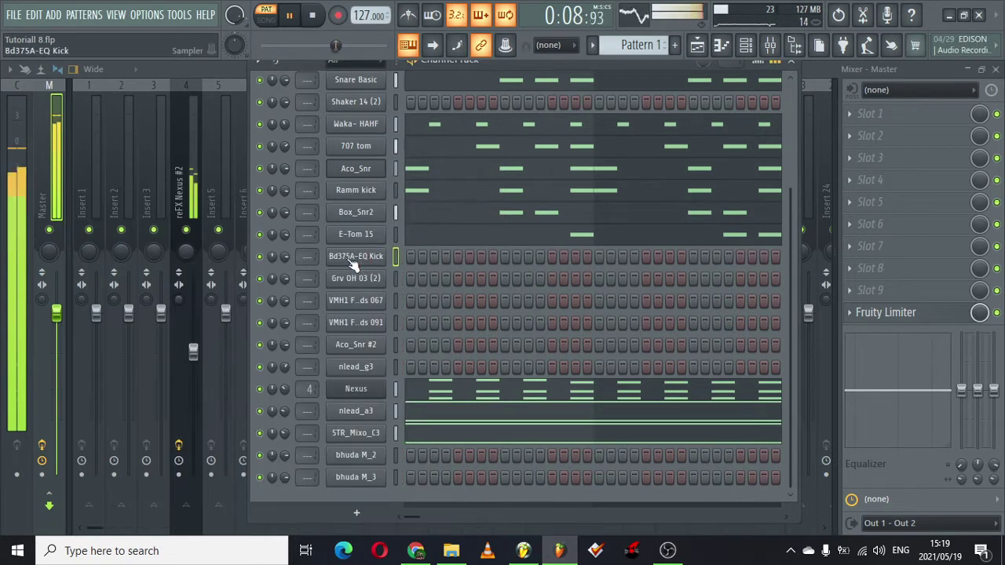
{"action": "right_click", "coordinate": [352, 265]}
{"action": "left_click", "coordinate": [404, 259]}
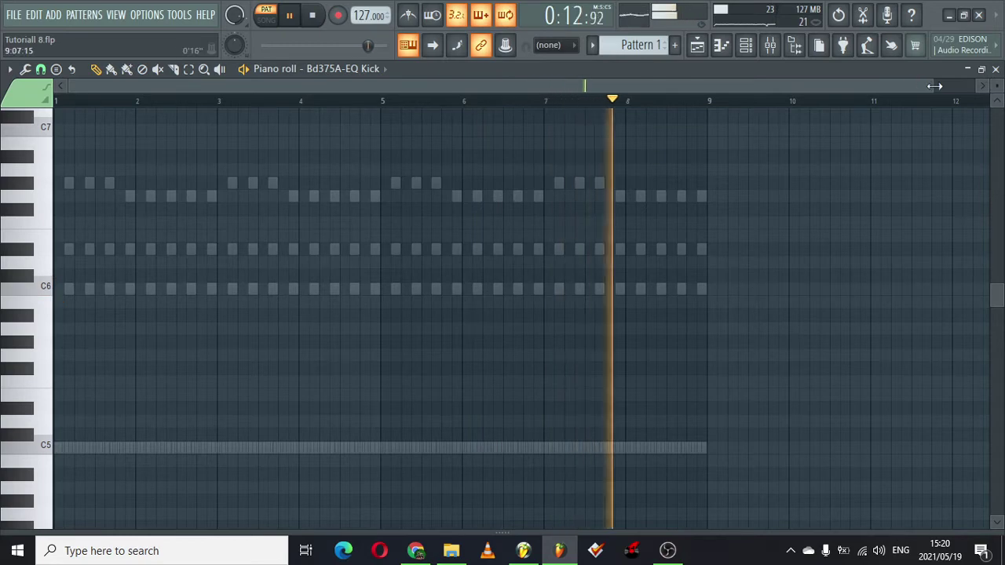
{"action": "left_click_drag", "start_coordinate": [934, 86], "coordinate": [624, 86]}
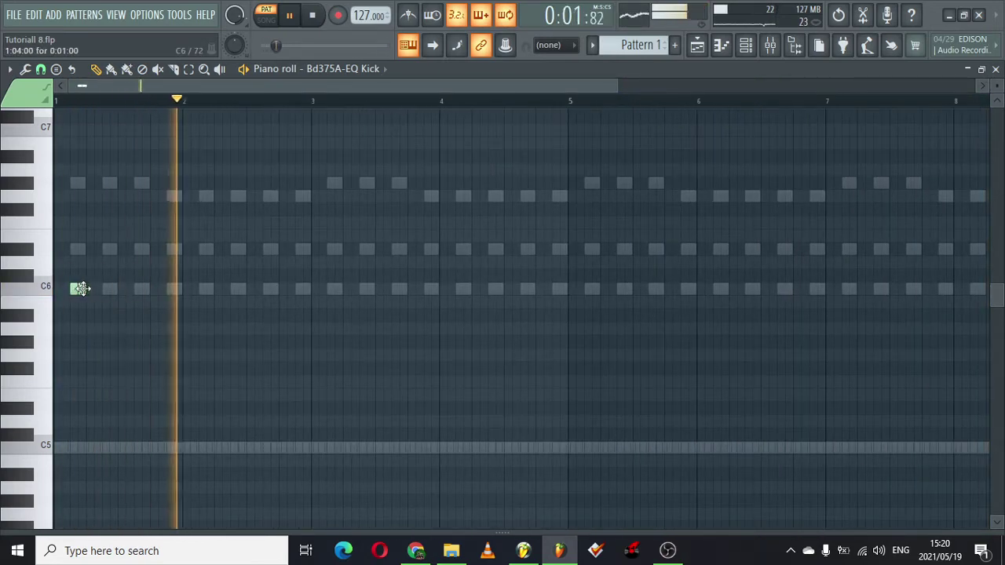
{"action": "left_click_drag", "start_coordinate": [89, 274], "coordinate": [102, 254]}
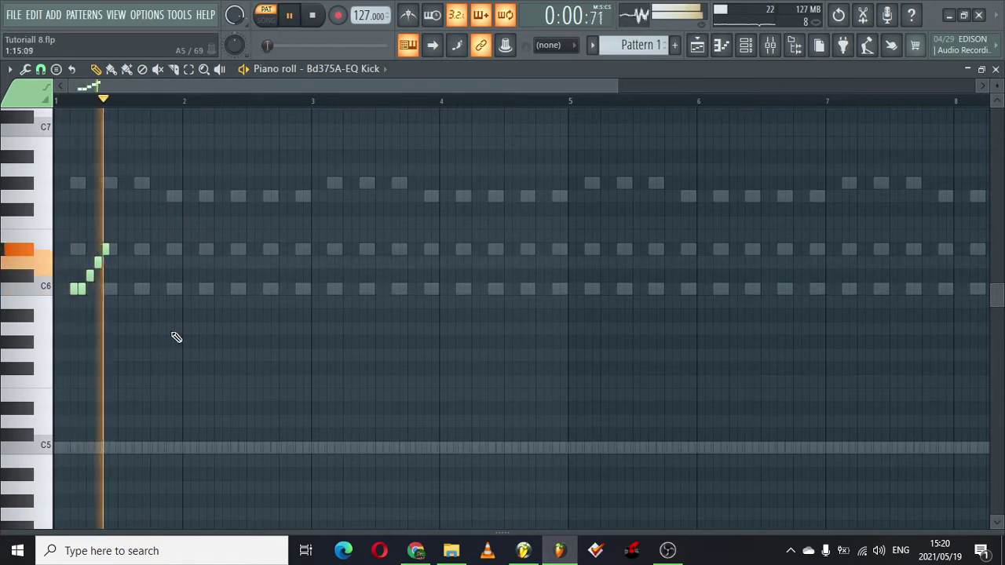
Add a C6 note on the third step of bar 2, lower all Bd375A-EQ Kick notes one octave, and restart playback.
{"action": "left_click", "coordinate": [202, 289]}
{"action": "key", "text": "ctrl+Down"}
{"action": "key", "text": "space"}
{"action": "key", "text": "space"}
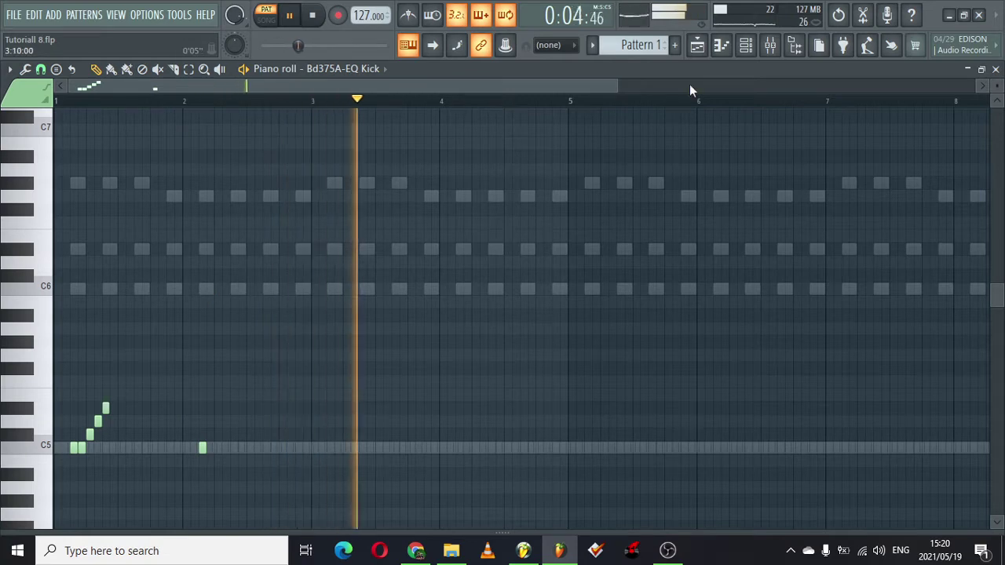
Select all Bd375A-EQ Kick notes and move them four bars forward so the rising run falls in bar 5.
{"action": "left_click_drag", "start_coordinate": [54, 363], "coordinate": [71, 518]}
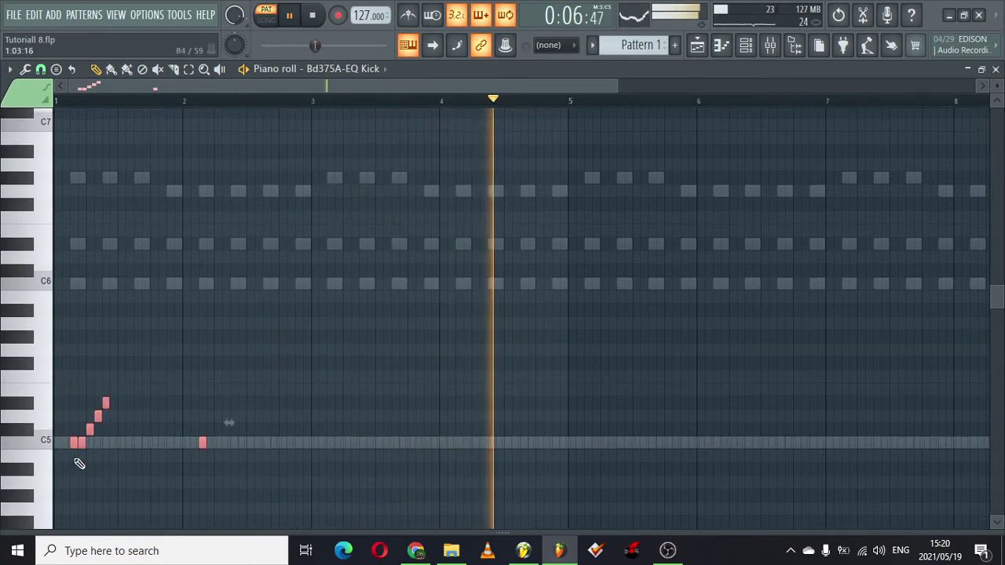
{"action": "left_click_drag", "start_coordinate": [75, 446], "coordinate": [583, 434]}
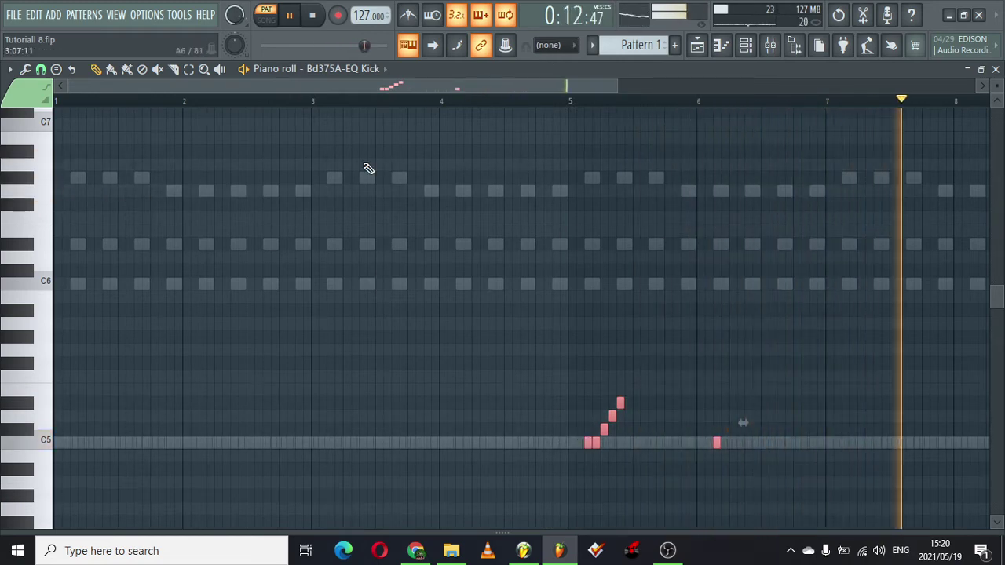
Draw descending pairs of Bd375A-EQ Kick notes on G#6, G6, F6 and D#6 across bar 3.
{"action": "left_click", "coordinate": [333, 177]}
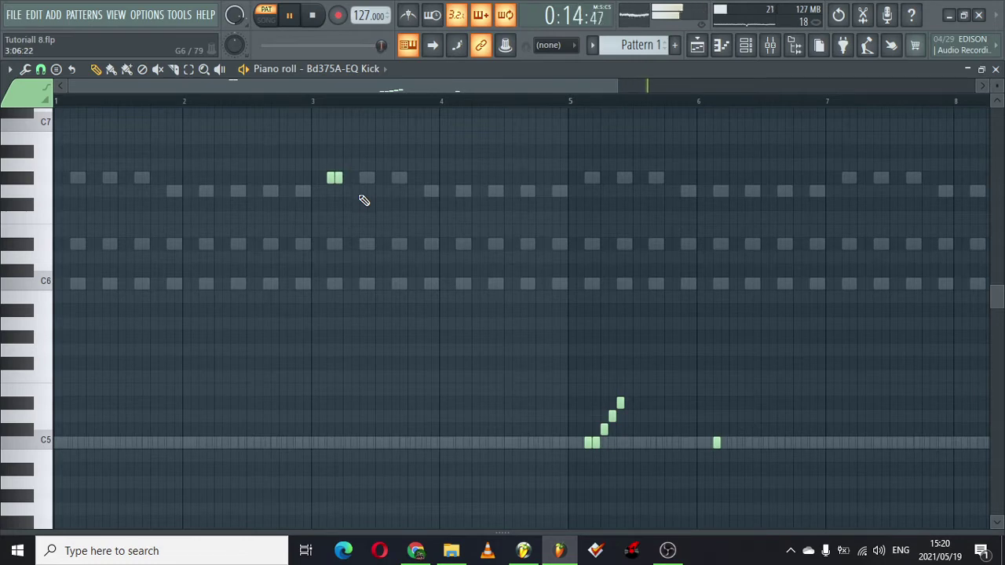
{"action": "left_click", "coordinate": [397, 217]}
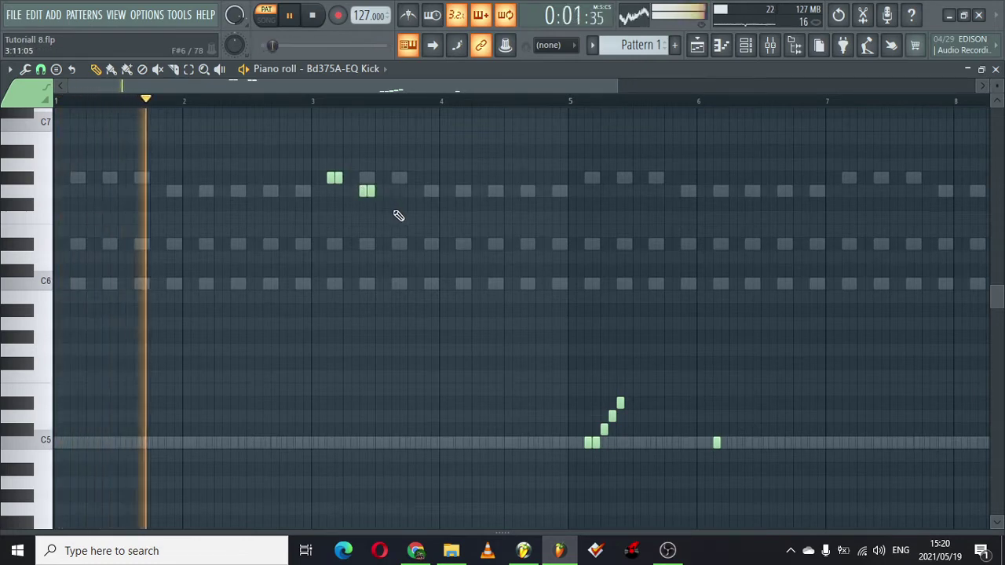
{"action": "left_click_drag", "start_coordinate": [402, 218], "coordinate": [408, 219]}
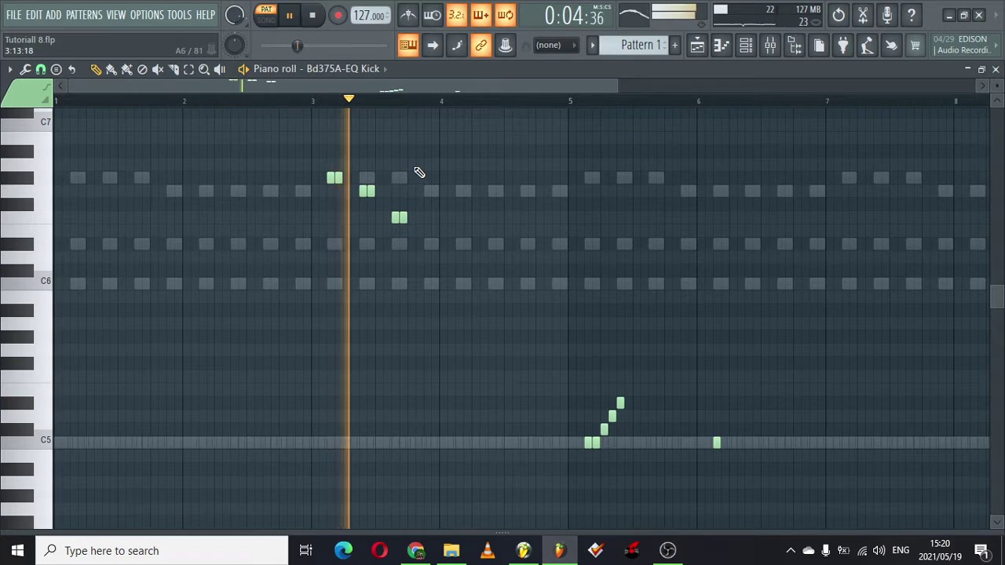
{"action": "left_click", "coordinate": [430, 244]}
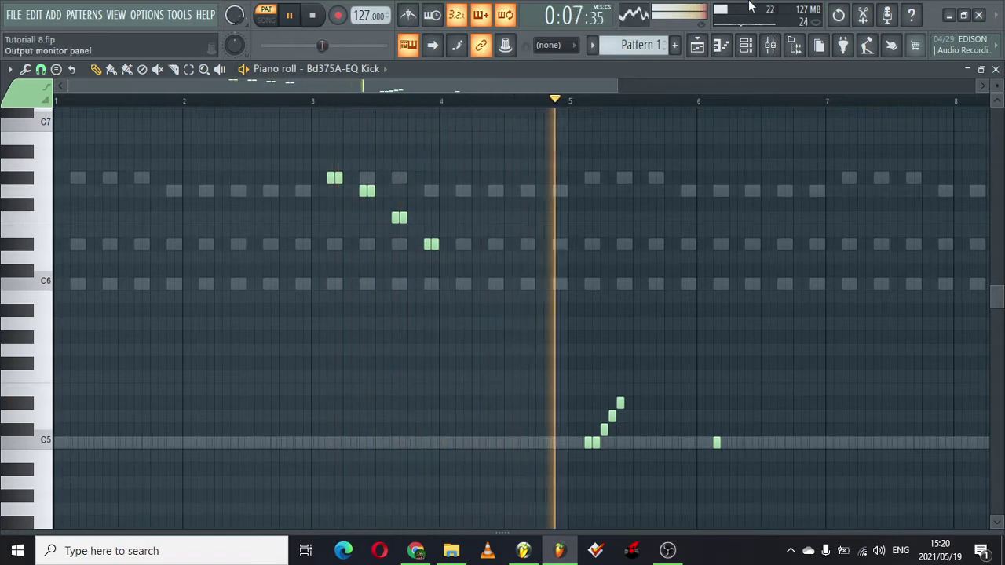
Check the VMH1 FX Sounds 067 sample and fill every fourth step of the Shaker 14 (2) channel.
{"action": "left_click", "coordinate": [746, 45]}
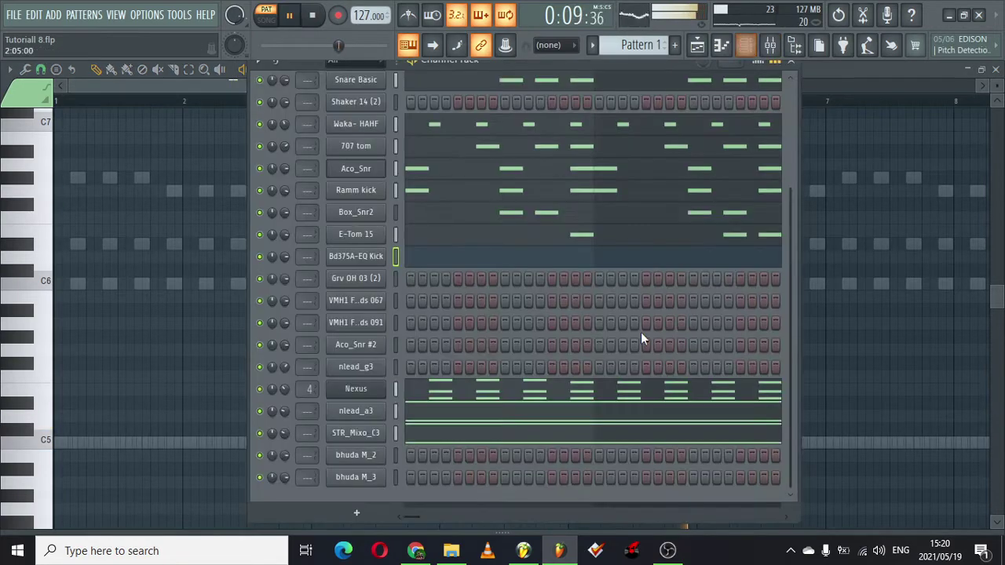
{"action": "left_click", "coordinate": [340, 300]}
{"action": "left_click", "coordinate": [510, 233]}
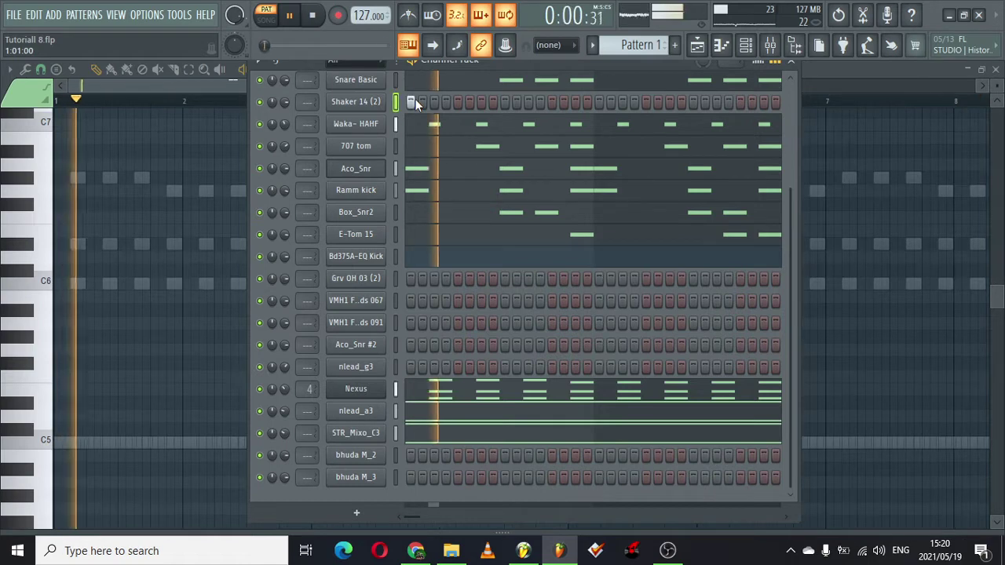
{"action": "right_click", "coordinate": [375, 106]}
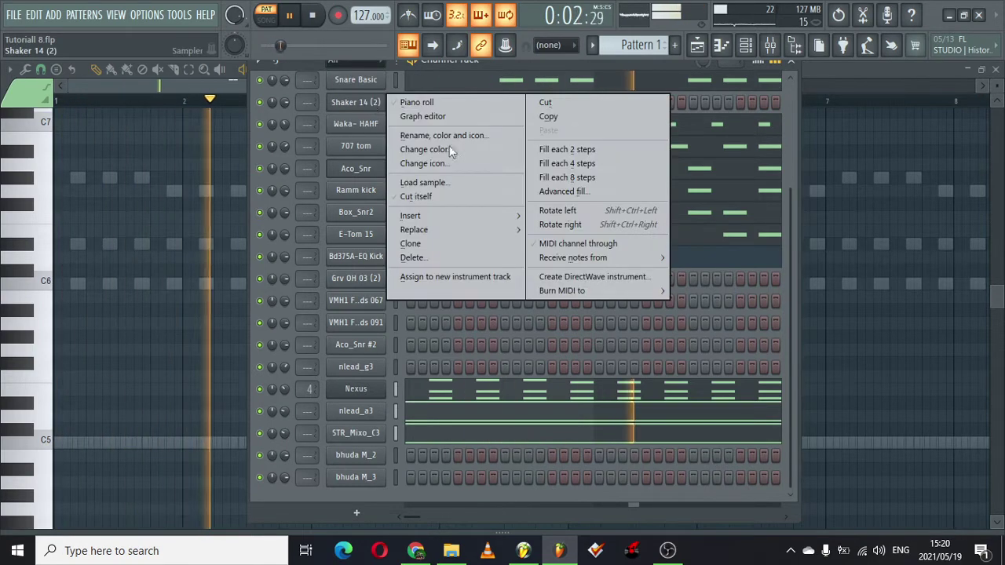
{"action": "left_click", "coordinate": [560, 163]}
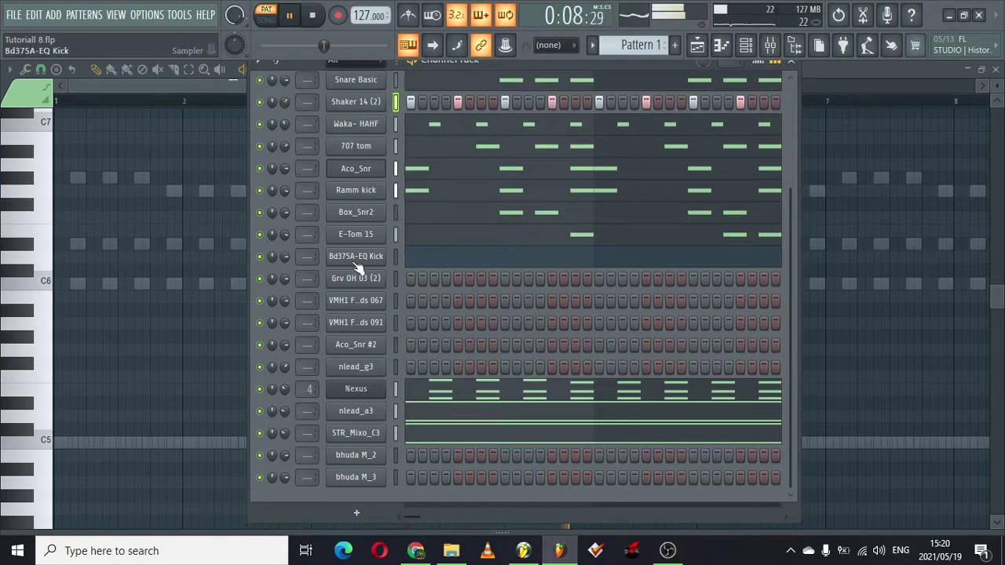
Inspect the VMH1 FX Sounds 067 sample again and try out step hits on the Aco_Snr #2 channel.
{"action": "left_click", "coordinate": [348, 304]}
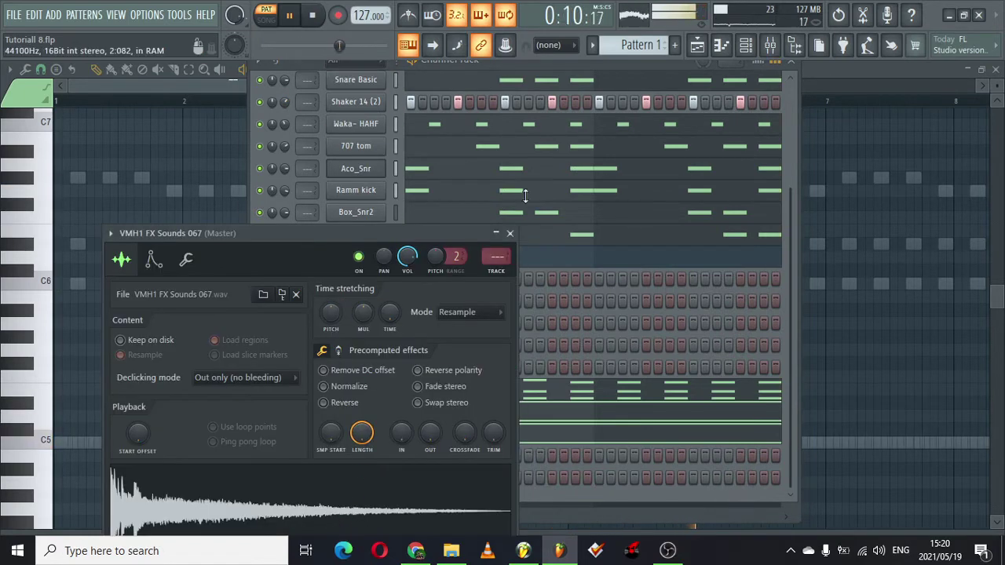
{"action": "left_click", "coordinate": [519, 240]}
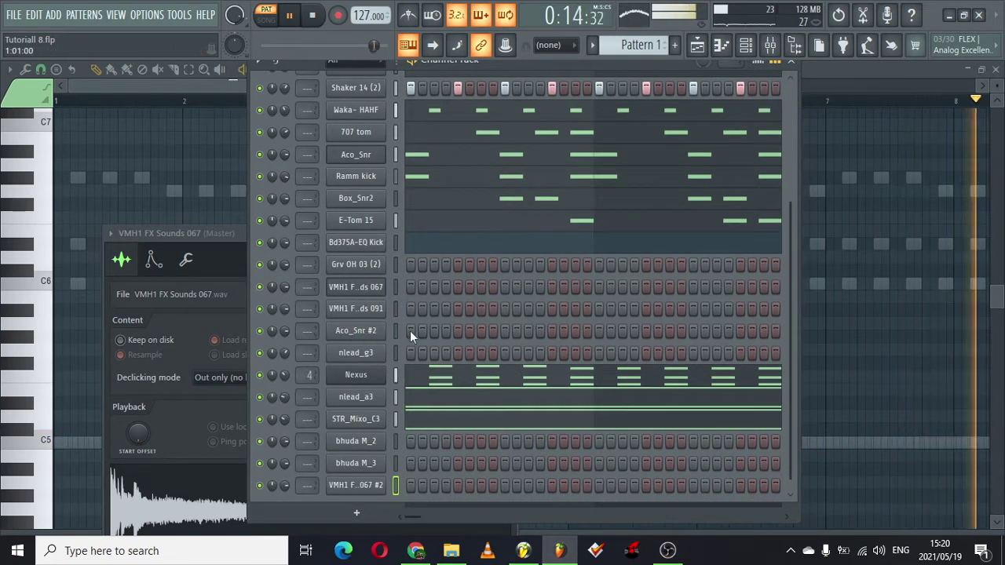
{"action": "left_click_drag", "start_coordinate": [408, 330], "coordinate": [505, 330]}
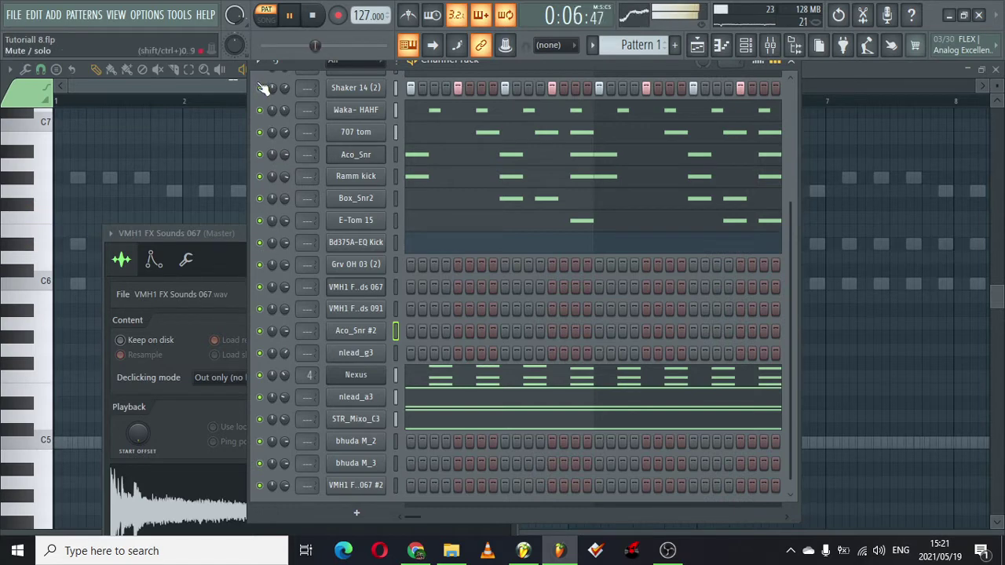
Shift all Shaker 14 (2) notes two steps later in its piano roll and return to the channel rack.
{"action": "right_click", "coordinate": [377, 87]}
{"action": "left_click", "coordinate": [409, 87]}
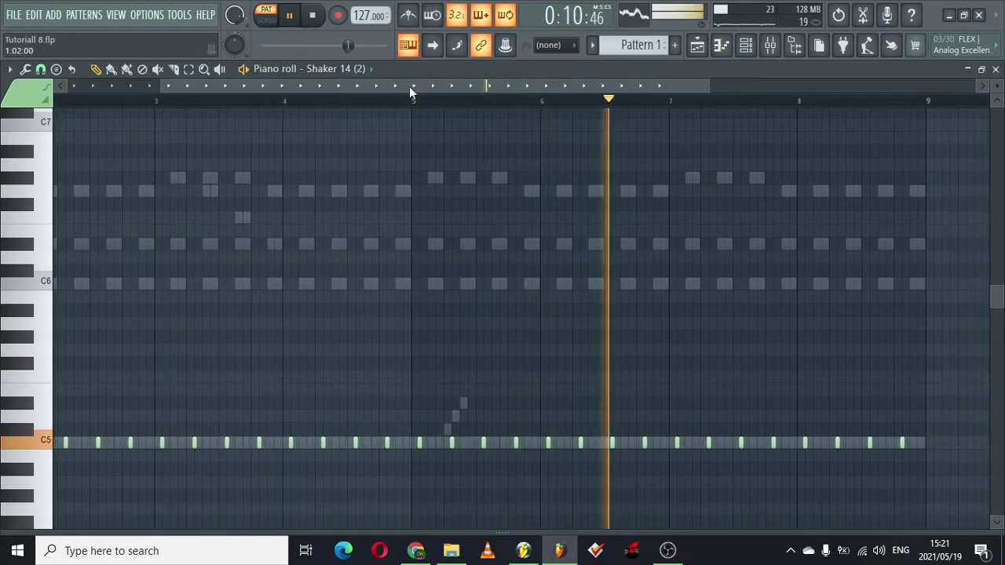
{"action": "left_click", "coordinate": [746, 44]}
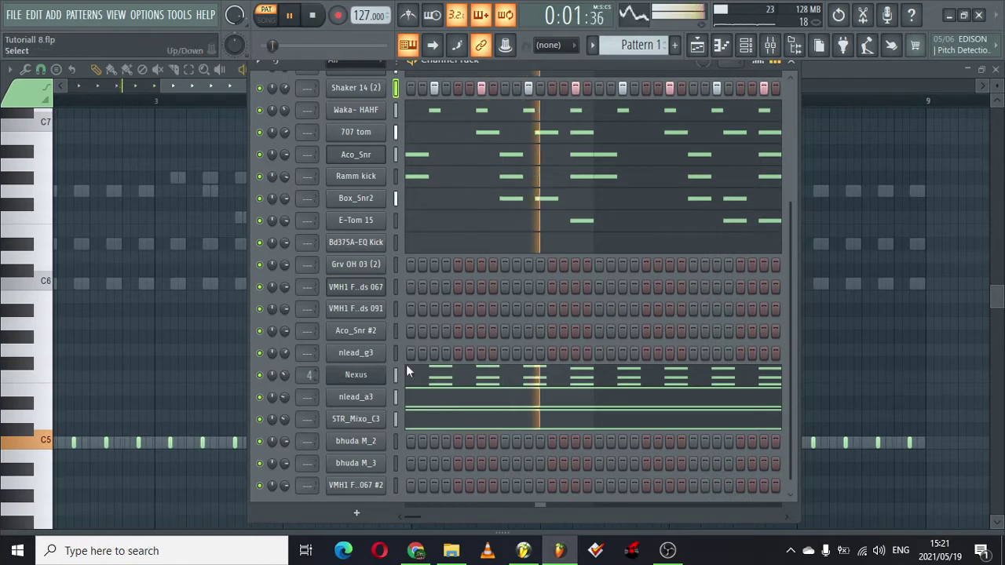
Select all G#6 notes of the Nexus channel, lower them to G6, and return to the channel rack.
{"action": "left_click", "coordinate": [453, 375]}
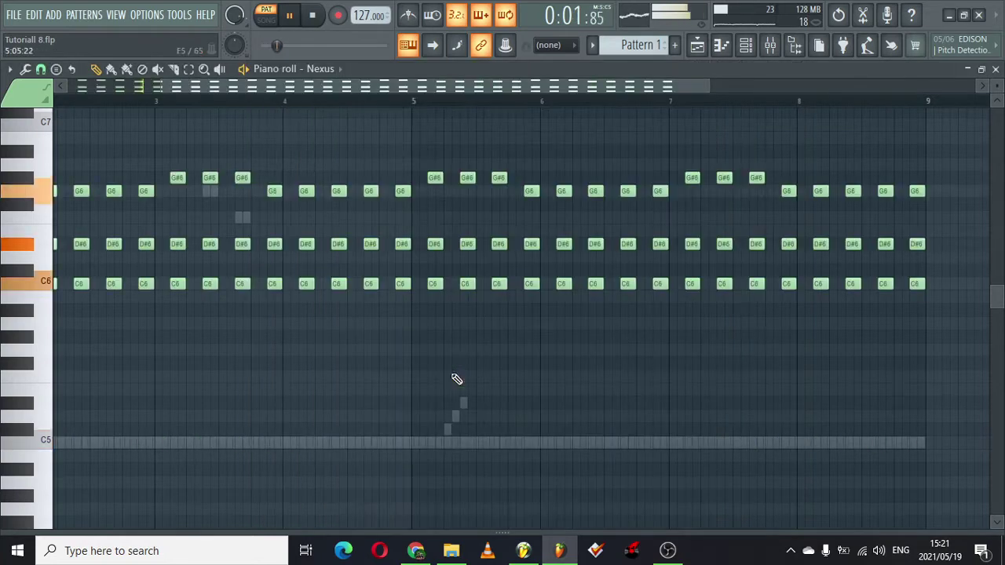
{"action": "left_click", "coordinate": [39, 178]}
{"action": "left_click_drag", "start_coordinate": [179, 174], "coordinate": [176, 193]}
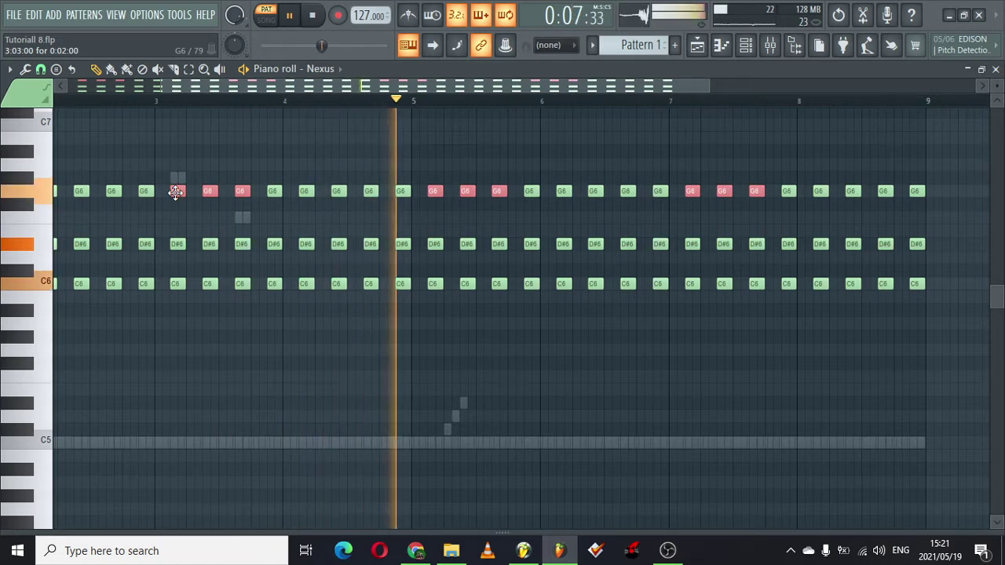
{"action": "key", "text": "F6"}
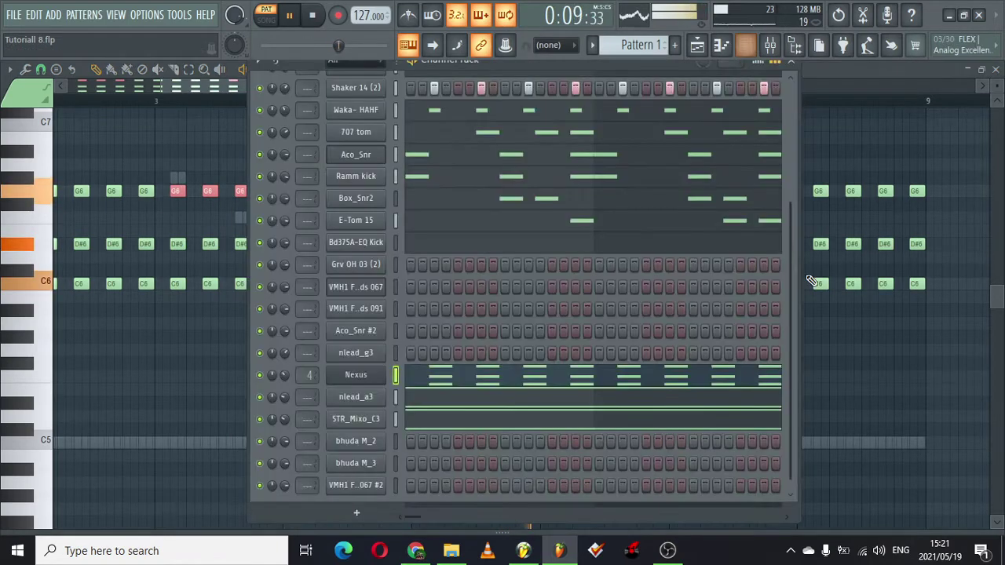
Copy the Snare Basic channel's notes and paste them into the Grv OH 03 (2) channel.
{"action": "mouse_move", "coordinate": [792, 265]}
{"action": "left_mouse_down"}
{"action": "mouse_move", "coordinate": [777, 32]}
{"action": "mouse_move", "coordinate": [781, 264]}
{"action": "left_mouse_up"}
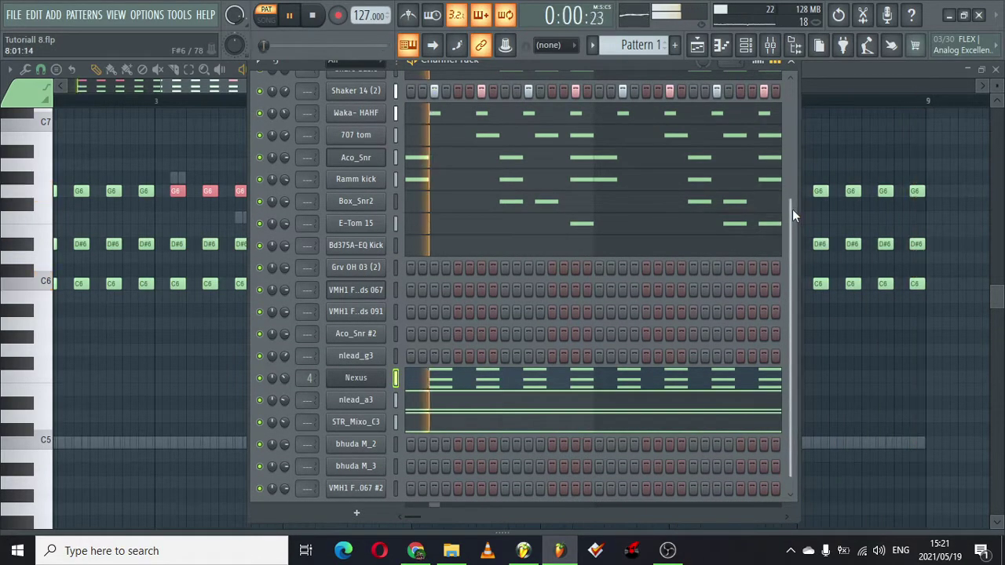
{"action": "left_click_drag", "start_coordinate": [791, 209], "coordinate": [792, 114]}
{"action": "right_click", "coordinate": [336, 160]}
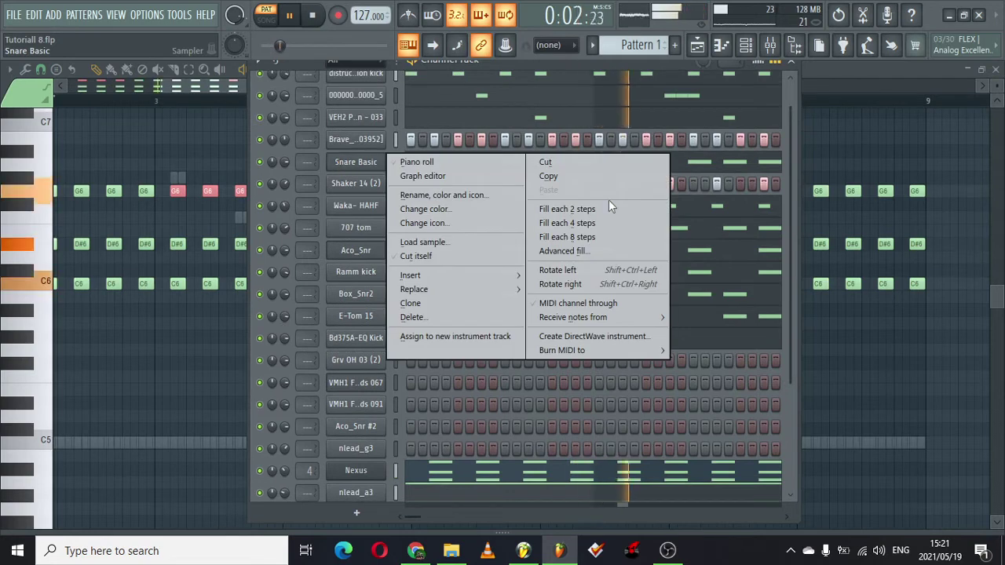
{"action": "left_click", "coordinate": [583, 176]}
{"action": "right_click", "coordinate": [343, 366]}
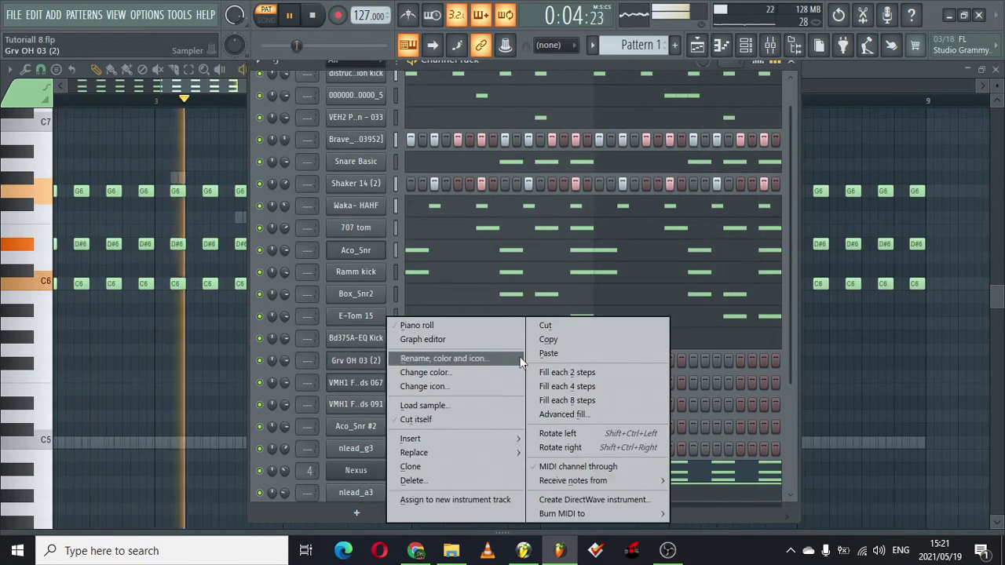
{"action": "left_click", "coordinate": [556, 348]}
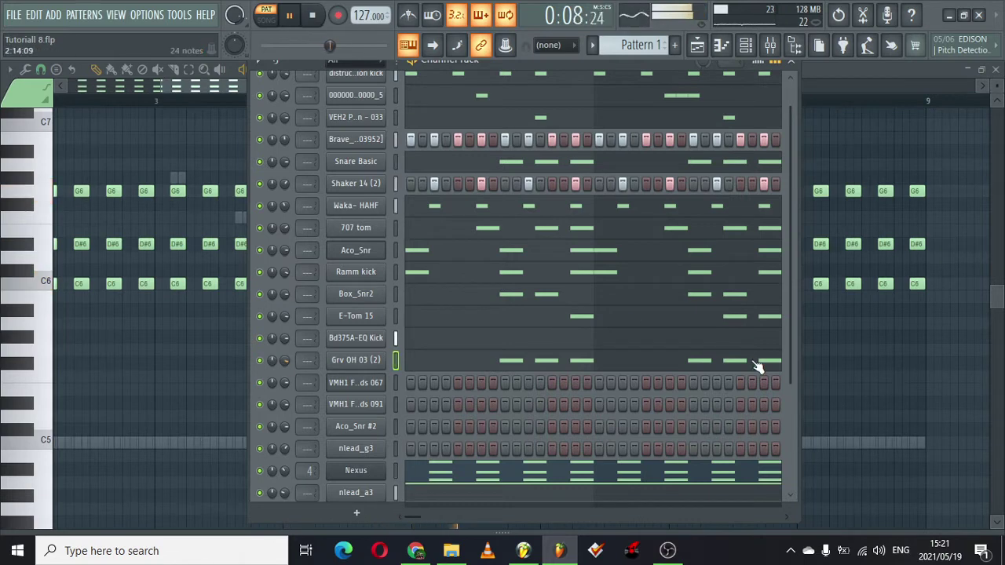
Start an nlead_g3 melody in bar 1 with a two-step C6, a four-step G#6 and a two-step G6.
{"action": "left_click_drag", "start_coordinate": [787, 234], "coordinate": [773, 501]}
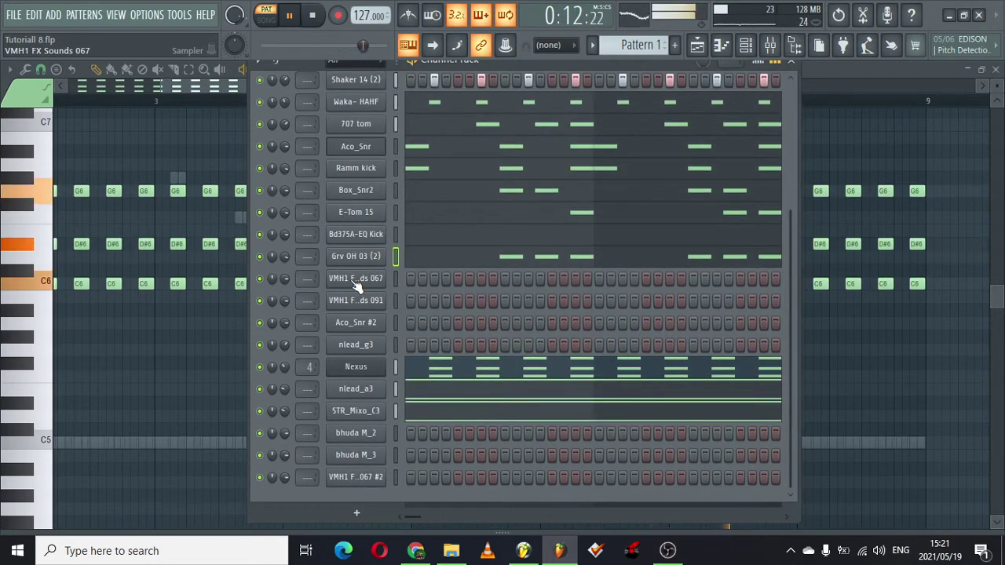
{"action": "right_click", "coordinate": [353, 345]}
{"action": "left_click", "coordinate": [399, 330]}
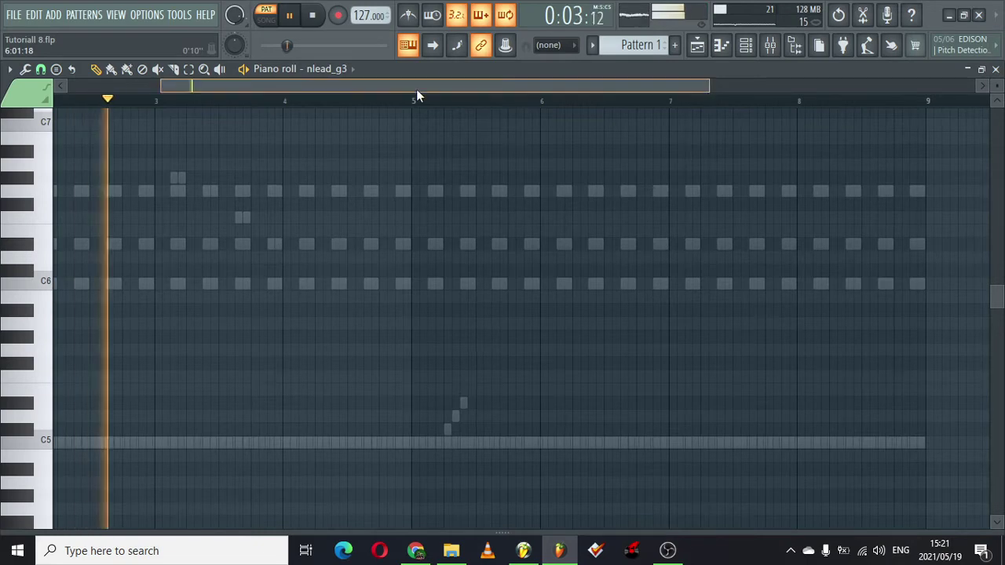
{"action": "left_click_drag", "start_coordinate": [416, 89], "coordinate": [321, 89]}
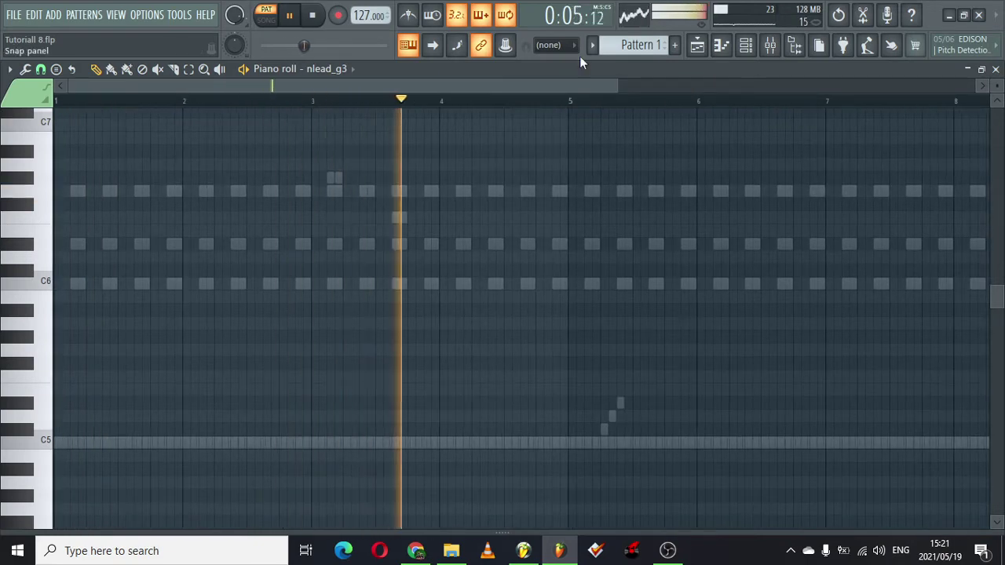
{"action": "left_click_drag", "start_coordinate": [617, 86], "coordinate": [162, 86]}
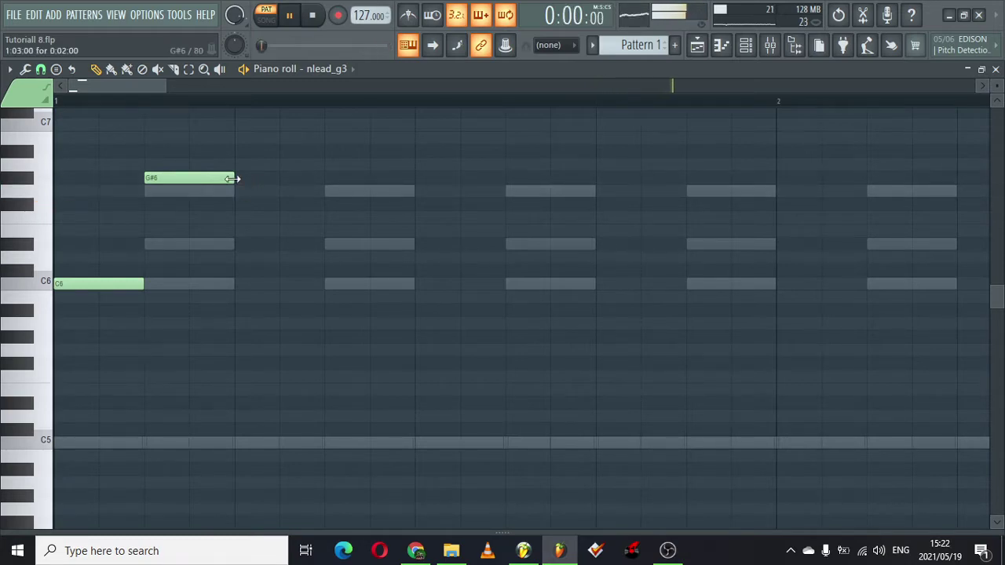
{"action": "left_click", "coordinate": [235, 191]}
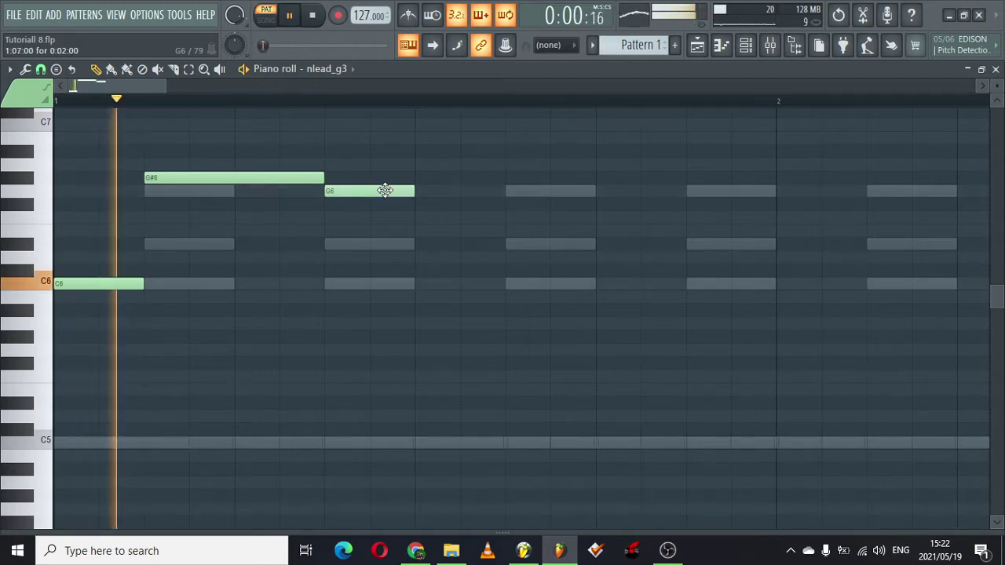
Add a two-step C6 on step 9 and a four-step A#6 on step 11 of bar 1, and restart playback.
{"action": "left_click_drag", "start_coordinate": [168, 85], "coordinate": [374, 82]}
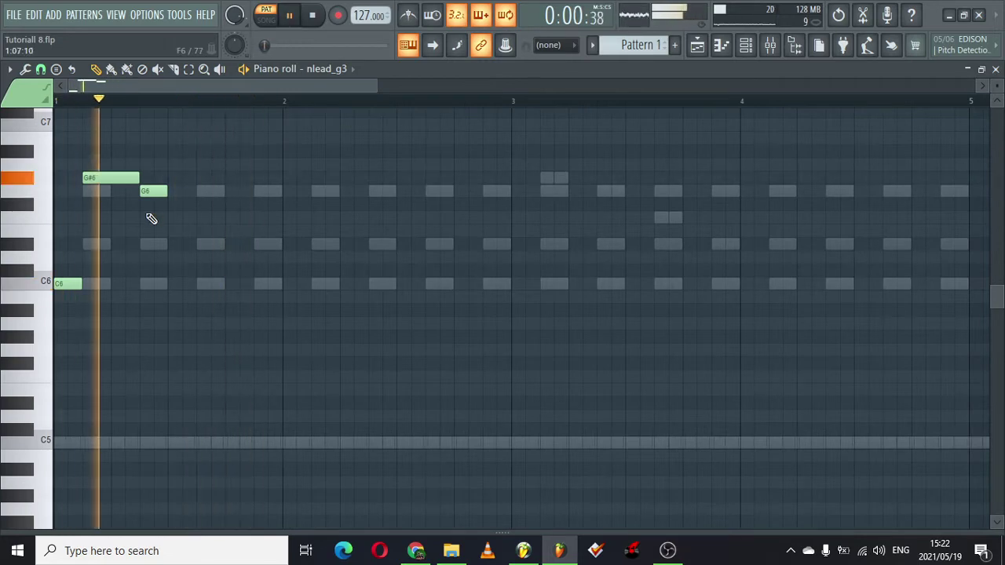
{"action": "left_click", "coordinate": [166, 283]}
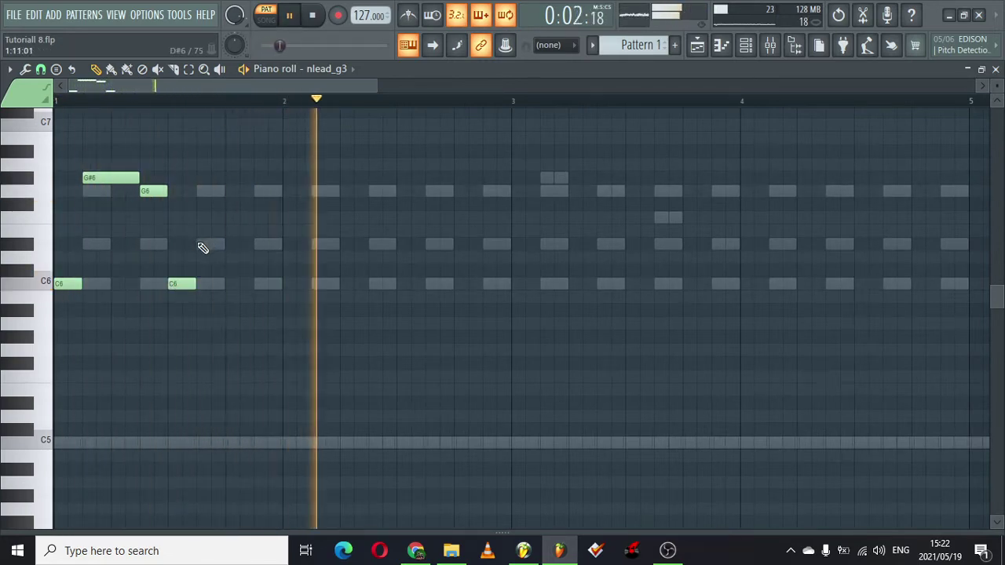
{"action": "right_click", "coordinate": [177, 286]}
{"action": "key", "text": "space"}
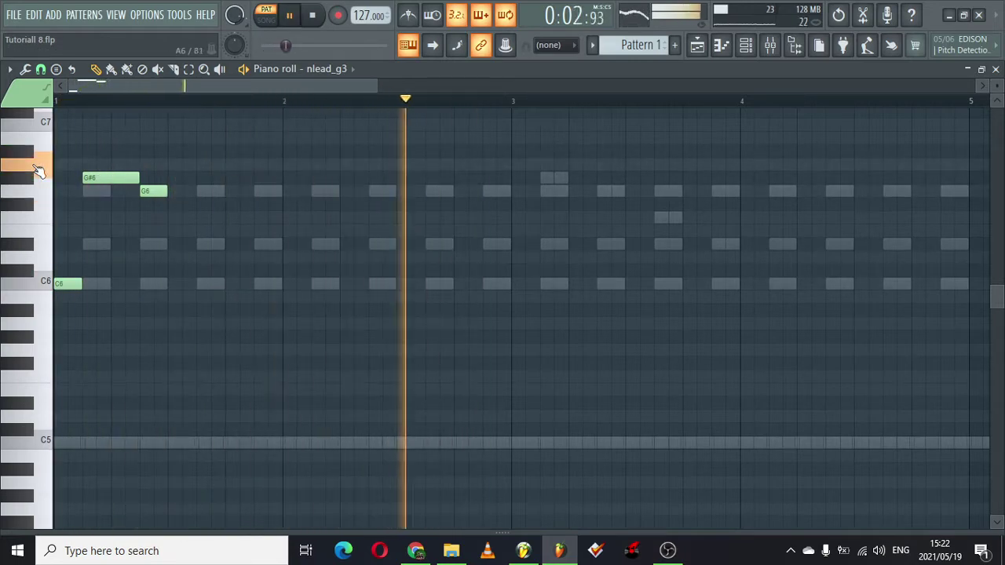
{"action": "left_click", "coordinate": [176, 166]}
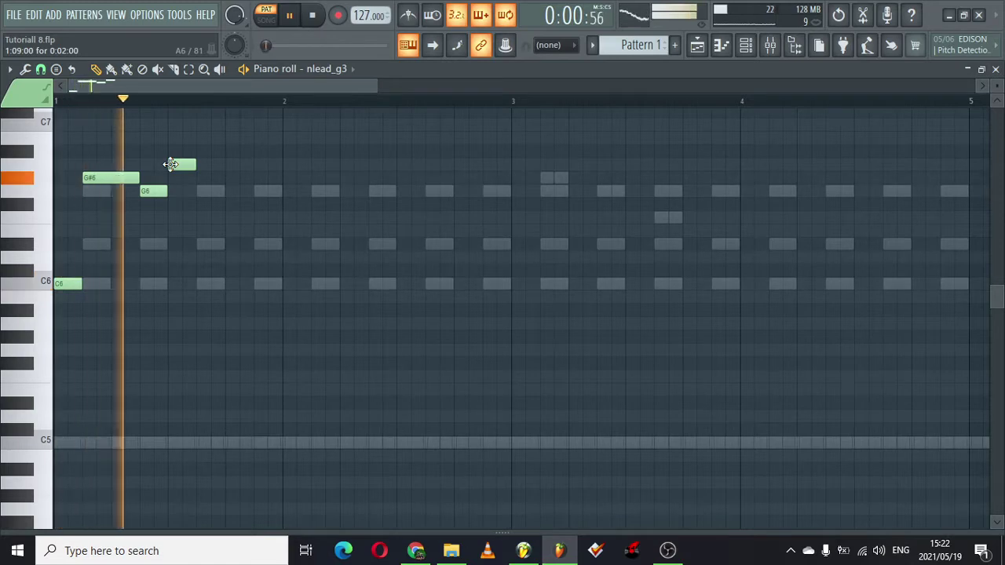
{"action": "left_click_drag", "start_coordinate": [185, 166], "coordinate": [185, 152]}
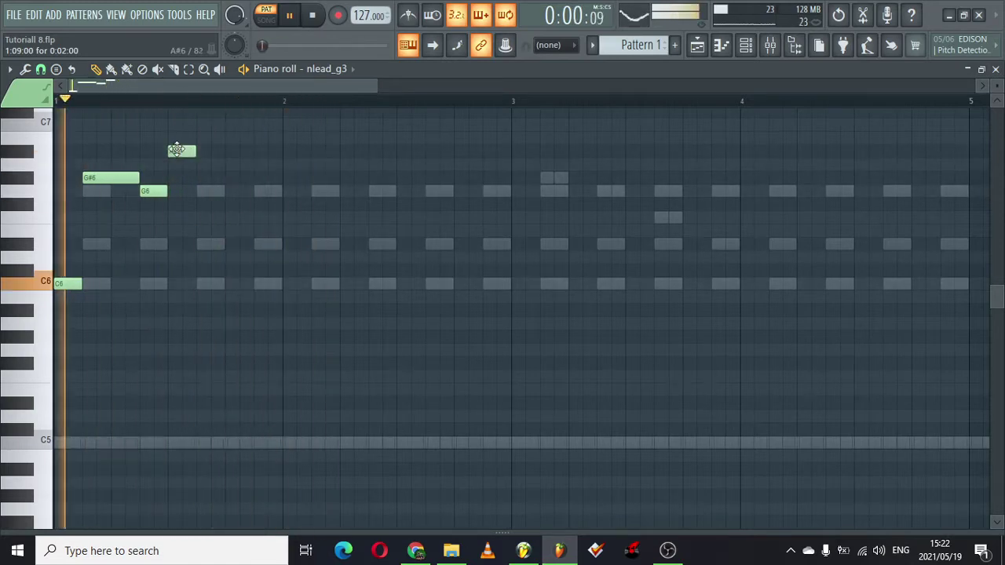
{"action": "left_click", "coordinate": [173, 284]}
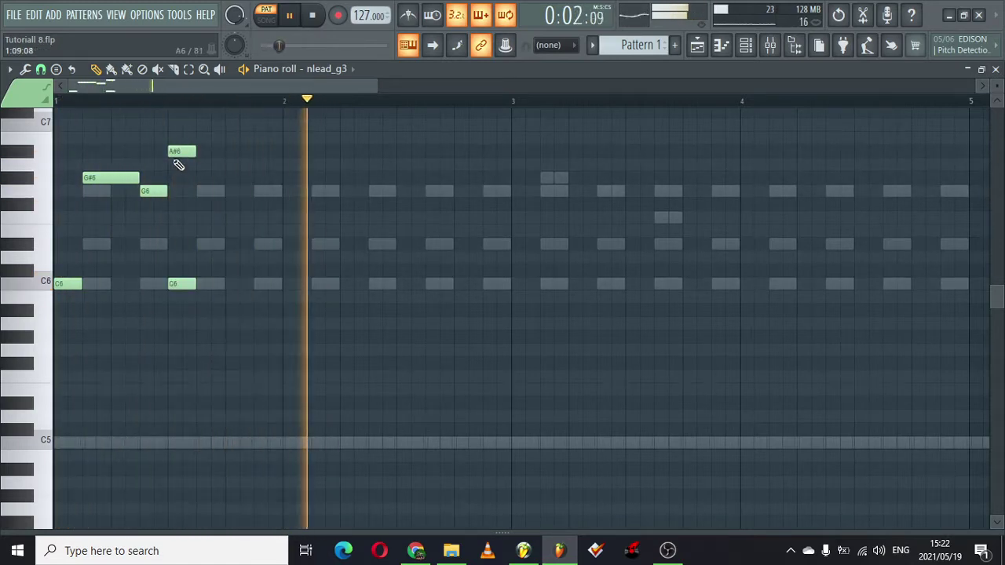
{"action": "left_click_drag", "start_coordinate": [176, 151], "coordinate": [248, 152]}
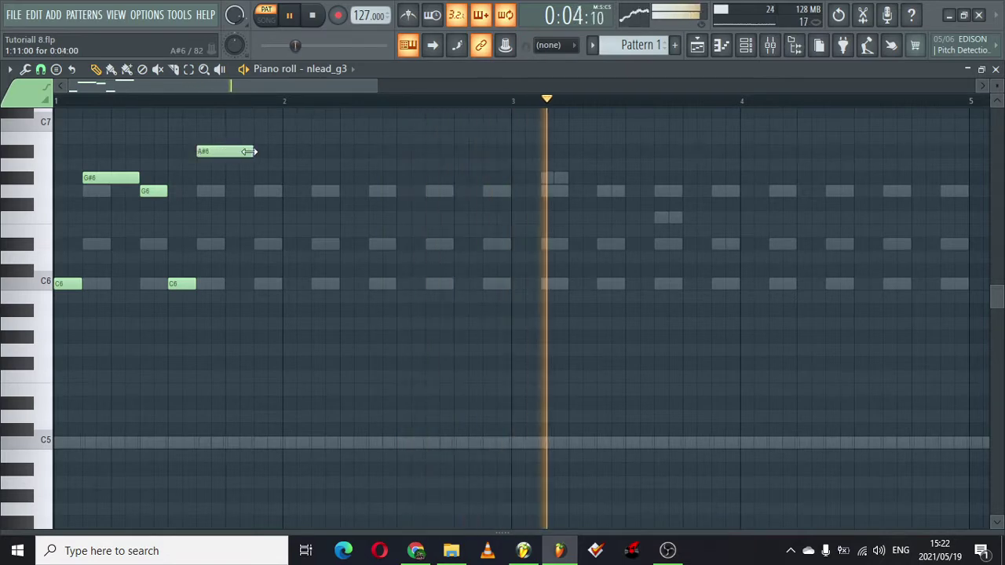
{"action": "key", "text": "space"}
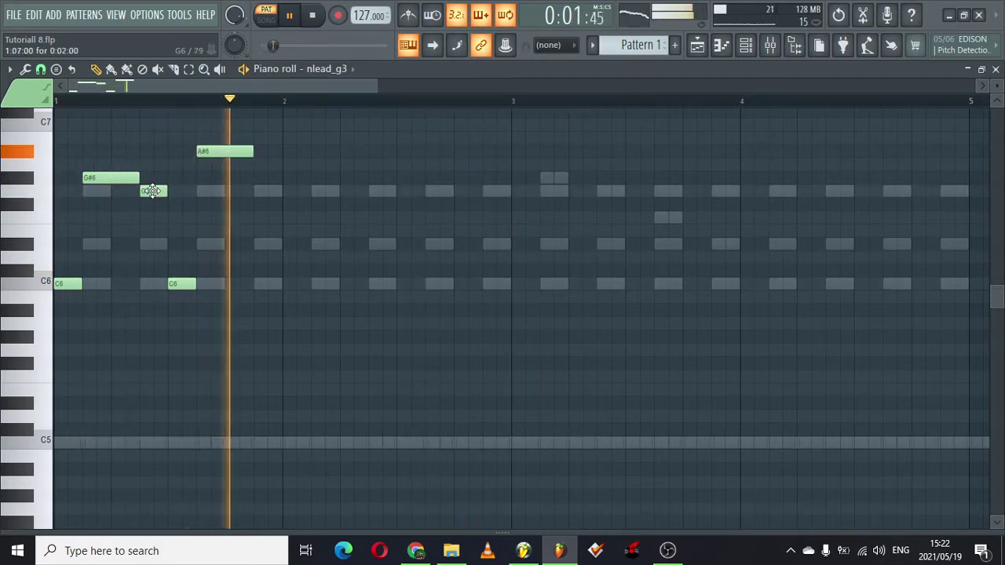
Add a two-step A6 note on step 15 at the end of bar 1 and restart playback.
{"action": "left_click", "coordinate": [255, 179]}
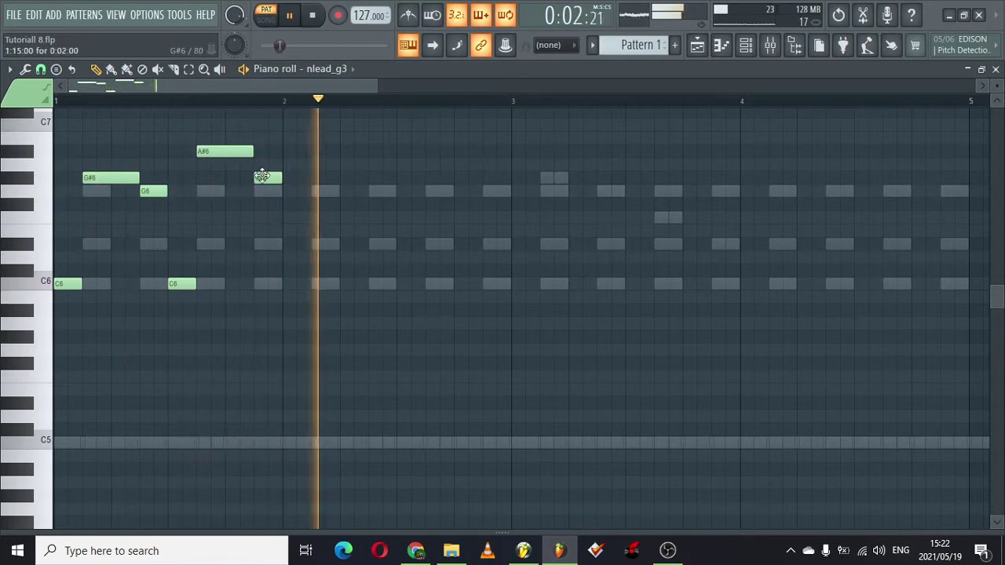
{"action": "left_click_drag", "start_coordinate": [262, 176], "coordinate": [262, 160]}
{"action": "key", "text": "space"}
{"action": "key", "text": "space"}
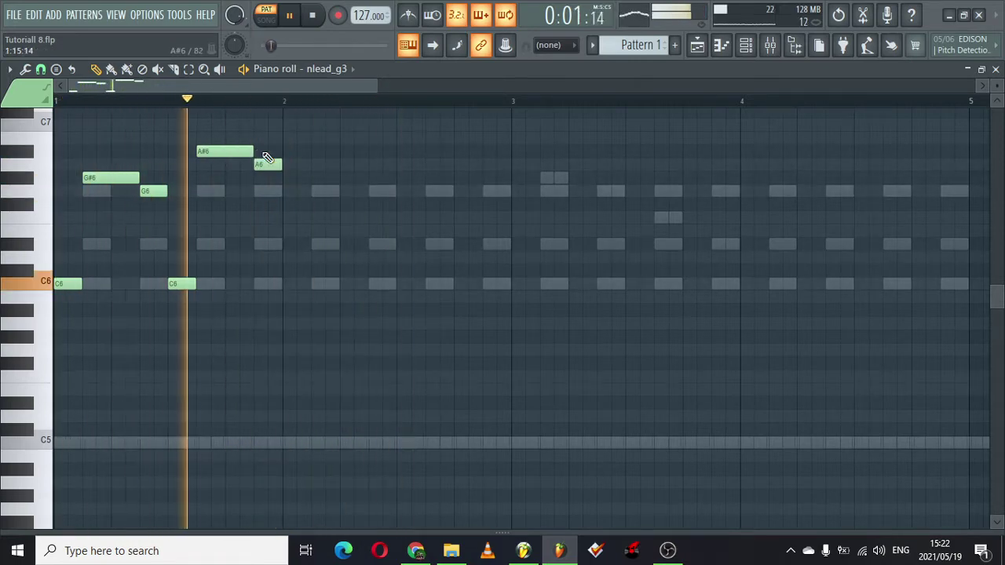
Try the four-step A#6 at B6, and delete it along with the A6 and the second C6 in bar 1.
{"action": "left_click_drag", "start_coordinate": [230, 151], "coordinate": [231, 140]}
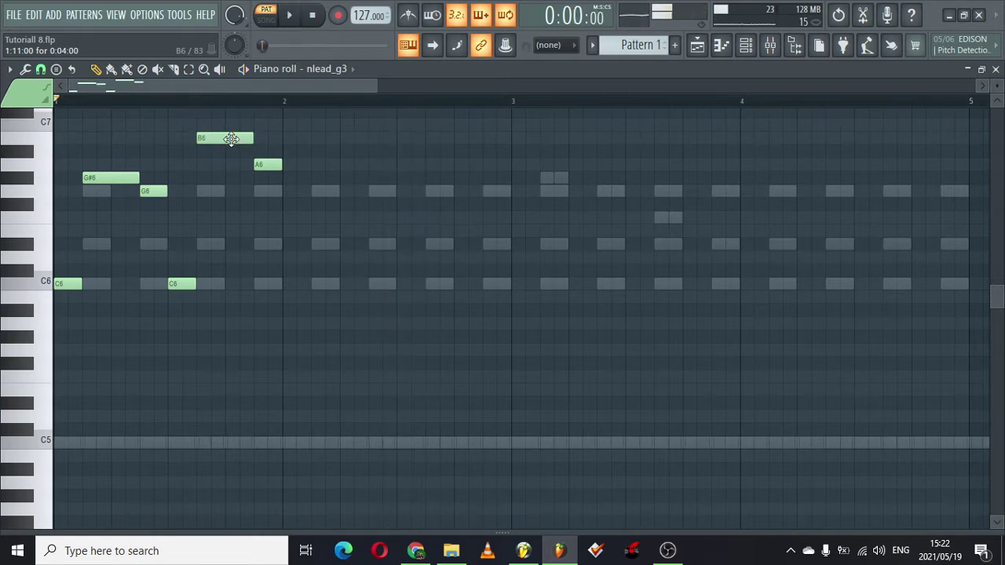
{"action": "key", "text": "space"}
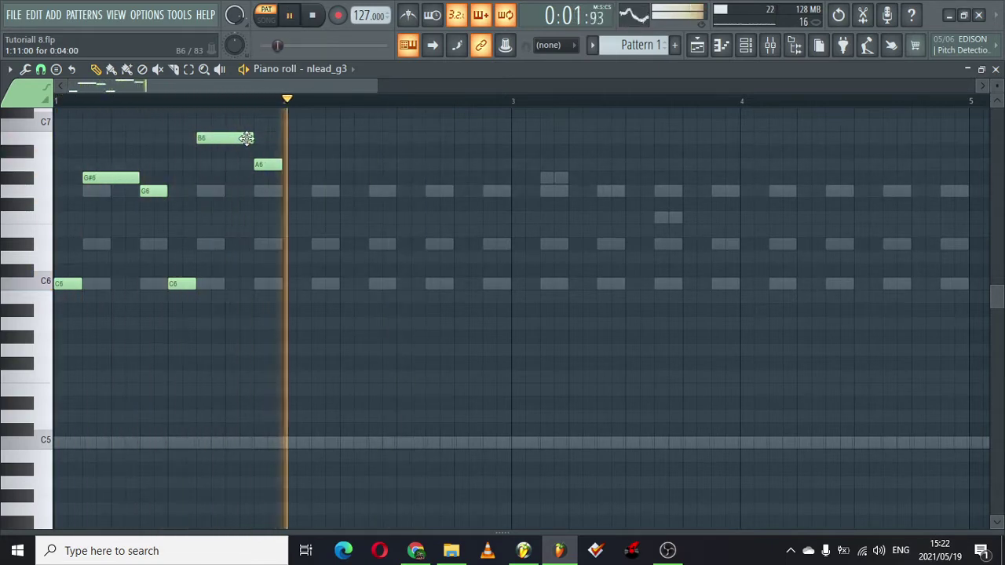
{"action": "right_click", "coordinate": [246, 138]}
{"action": "right_click", "coordinate": [267, 164]}
{"action": "right_click", "coordinate": [189, 284]}
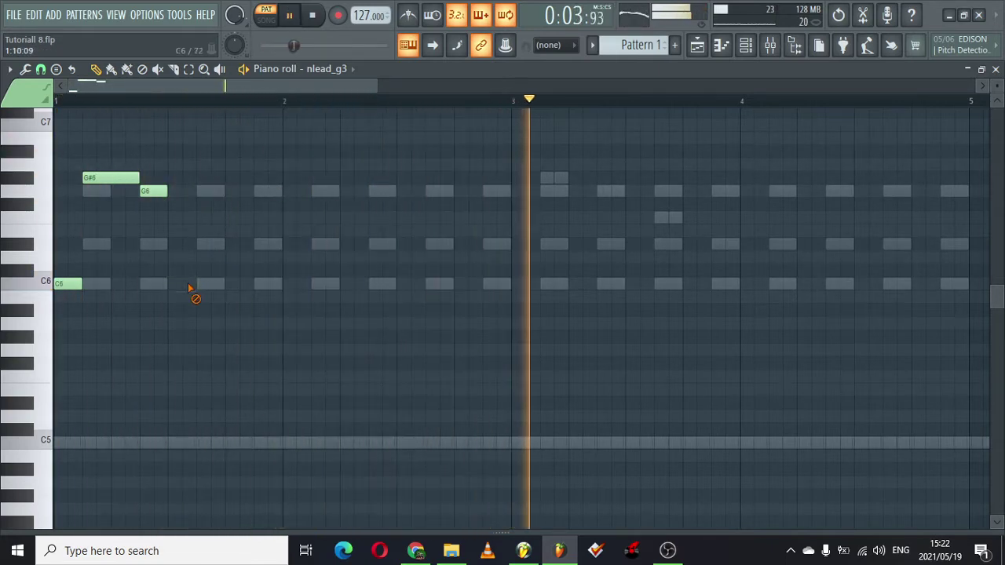
Repeat the three-note phrase in bar 1's second half with its long note at G6 and last note at G#6, and duplicate the bar across eight bars.
{"action": "key", "text": "ctrl+b"}
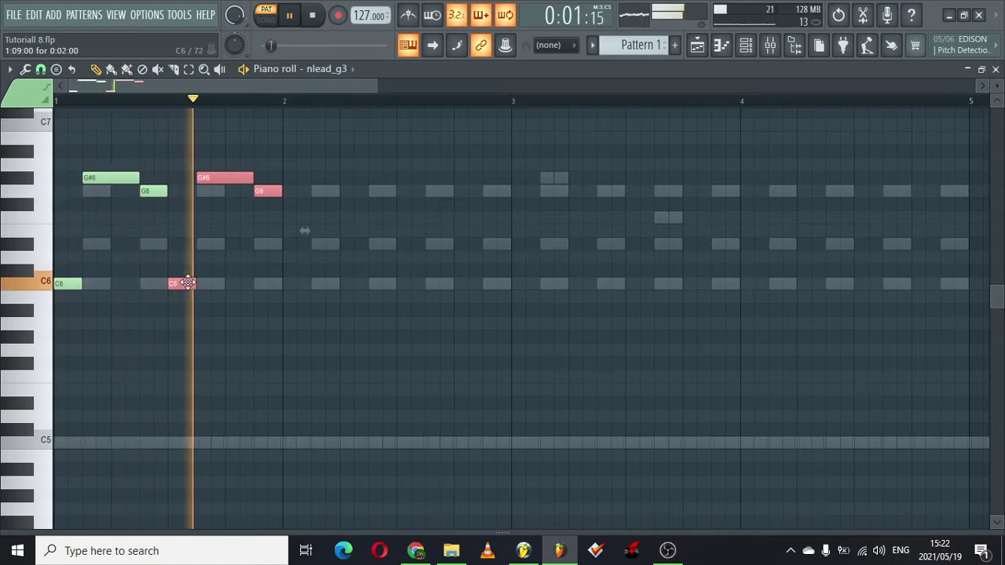
{"action": "left_click", "coordinate": [201, 150]}
{"action": "left_click_drag", "start_coordinate": [208, 155], "coordinate": [208, 202]}
{"action": "right_click", "coordinate": [208, 179]}
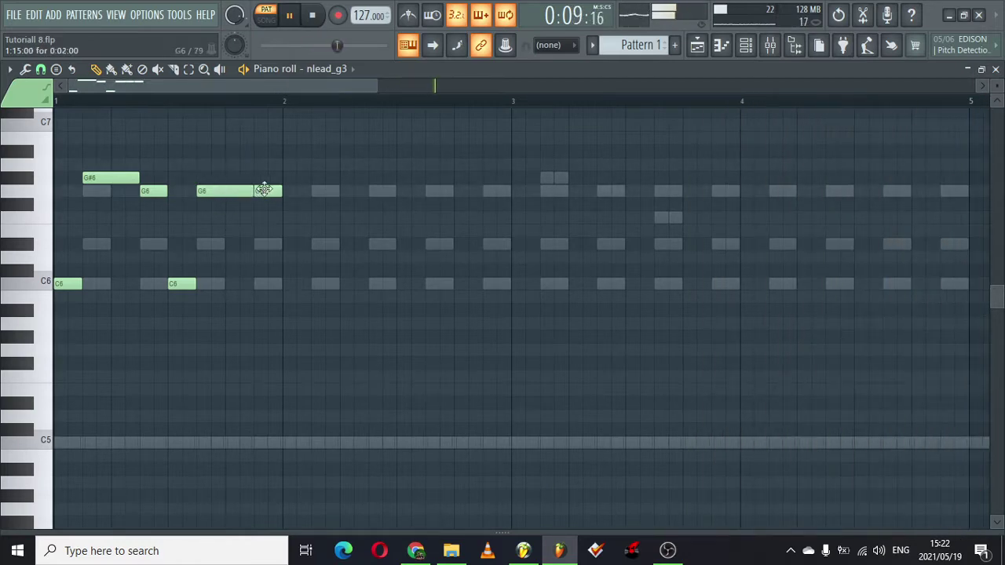
{"action": "key", "text": "space"}
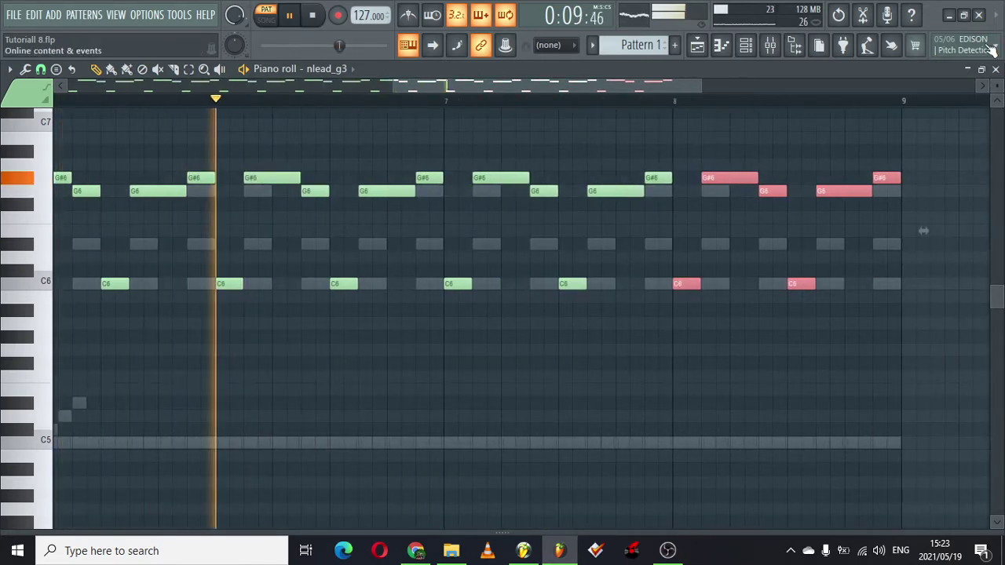
Open the Aco_Snr #2 channel's piano roll and place two-step C5 notes on steps 6, 9, 12 and 15 of bar 4.
{"action": "key", "text": "F7"}
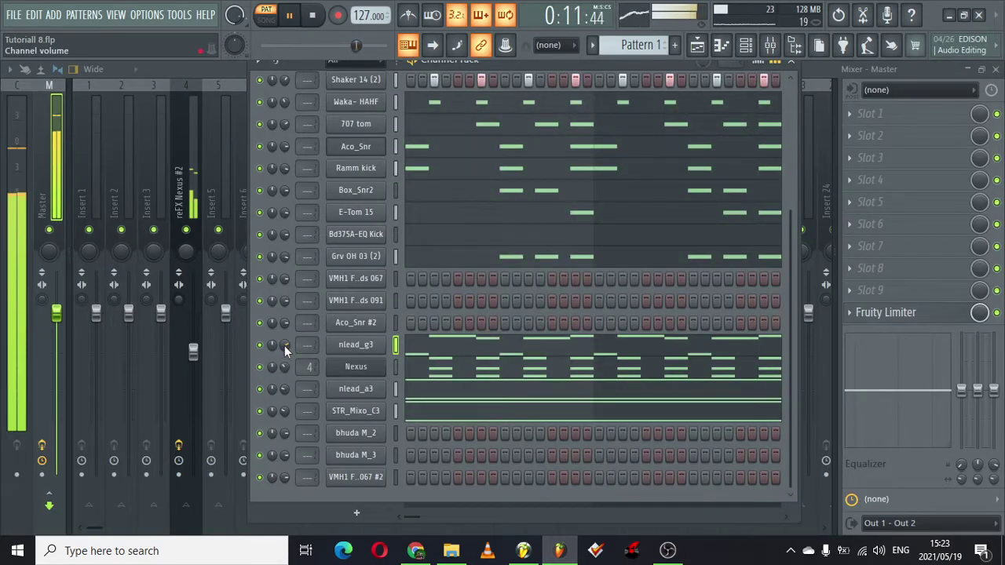
{"action": "right_click", "coordinate": [381, 317]}
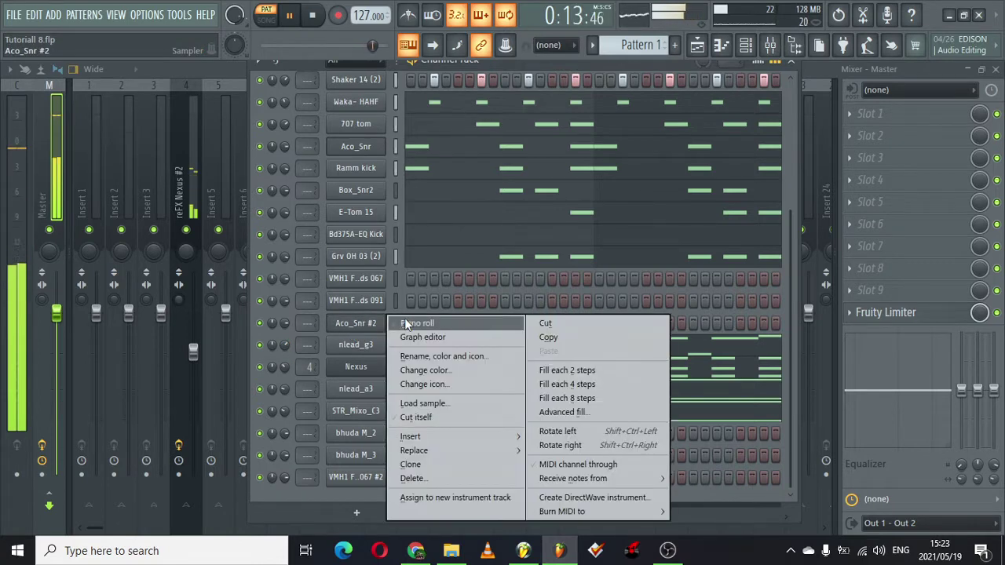
{"action": "left_click", "coordinate": [408, 322]}
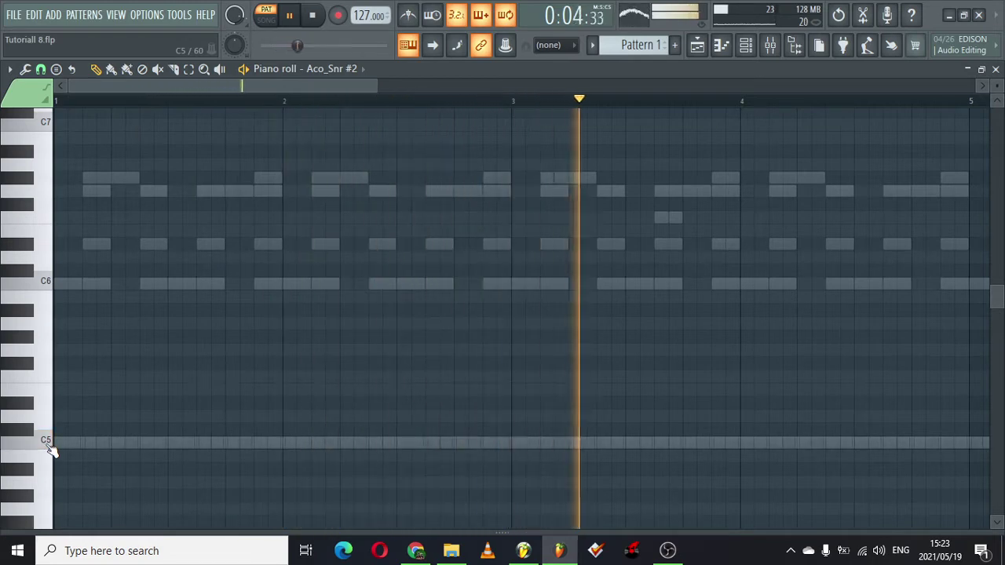
{"action": "left_click", "coordinate": [181, 444]}
{"action": "left_click", "coordinate": [215, 443]}
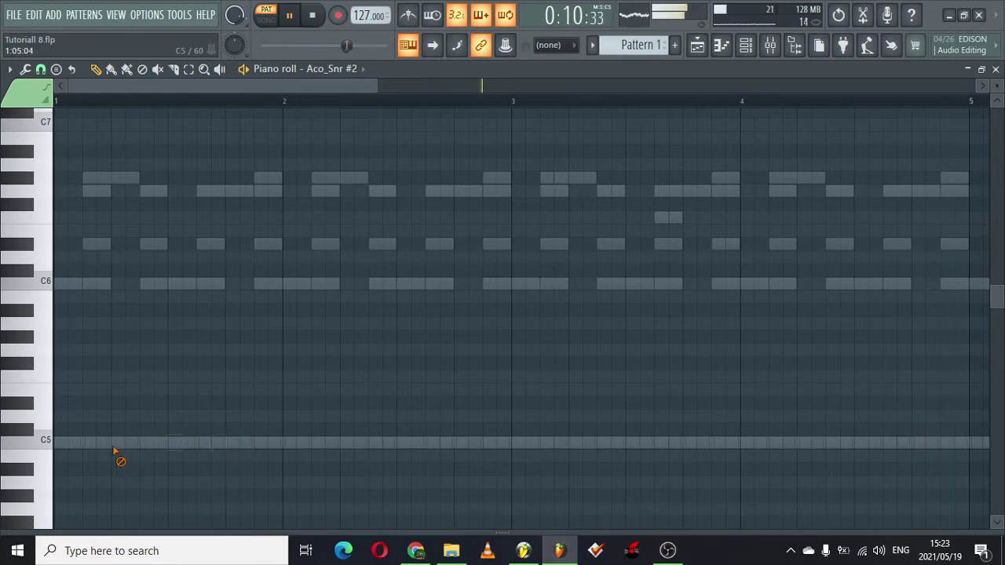
{"action": "left_click_drag", "start_coordinate": [329, 81], "coordinate": [481, 63]}
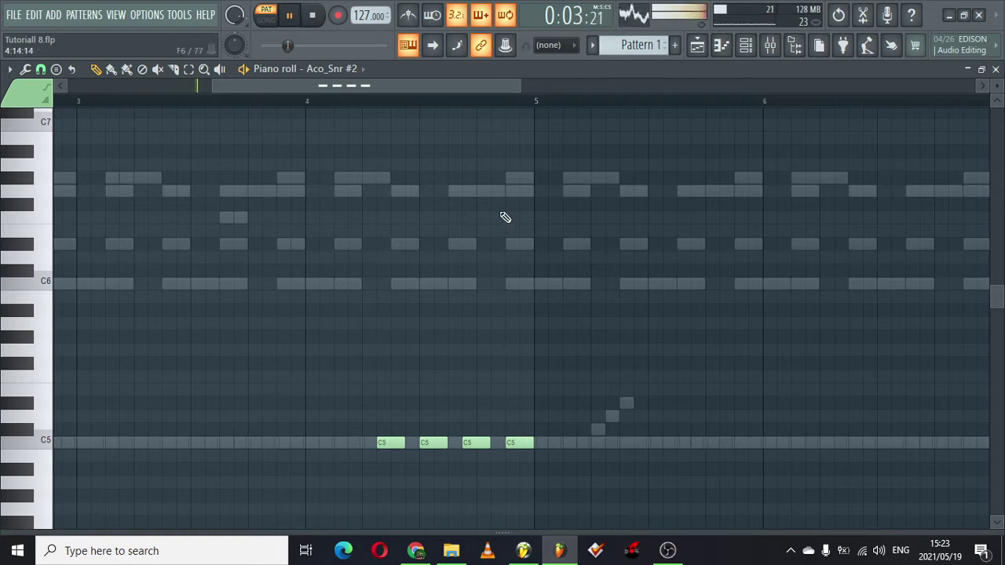
Lower the bar 4 notes to C4 and add C4 hits in bar 5: one-step on steps 5 to 8, two-step on 9, 12 and 15.
{"action": "key", "text": "ctrl+z"}
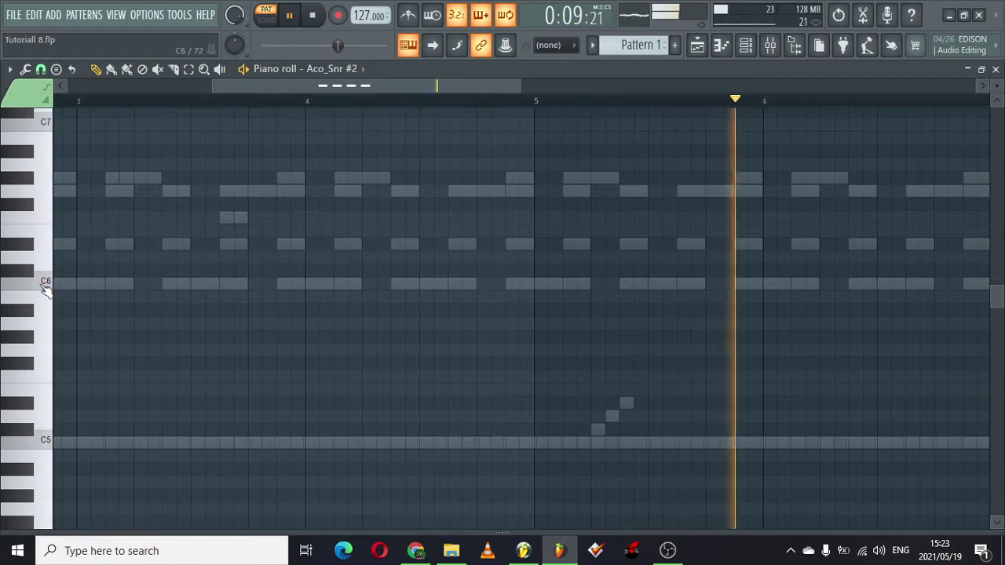
{"action": "scroll", "coordinate": [45, 290], "scroll_direction": "down", "scroll_amount": 3}
{"action": "scroll", "coordinate": [45, 291], "scroll_direction": "down", "scroll_amount": 3}
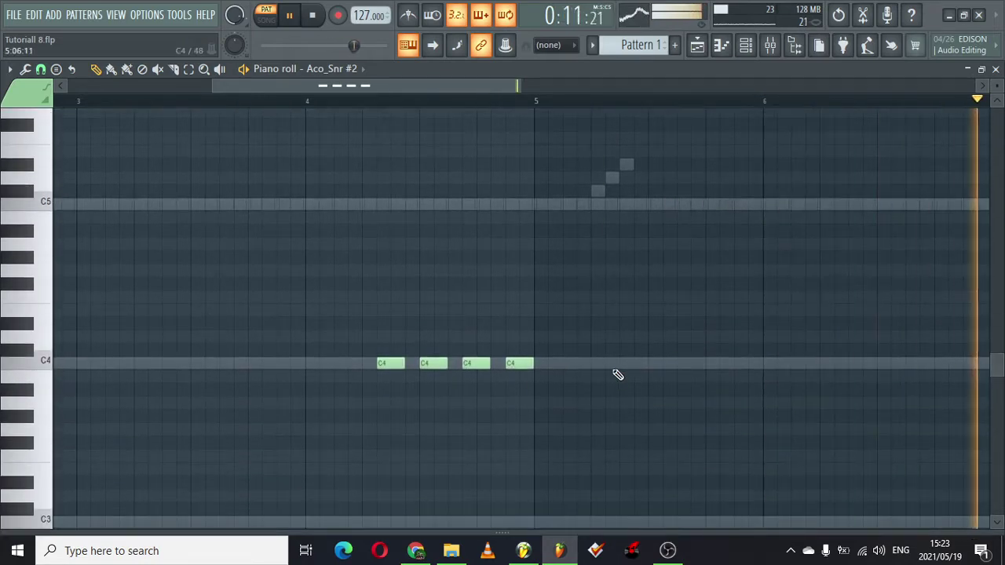
{"action": "left_click", "coordinate": [636, 362]}
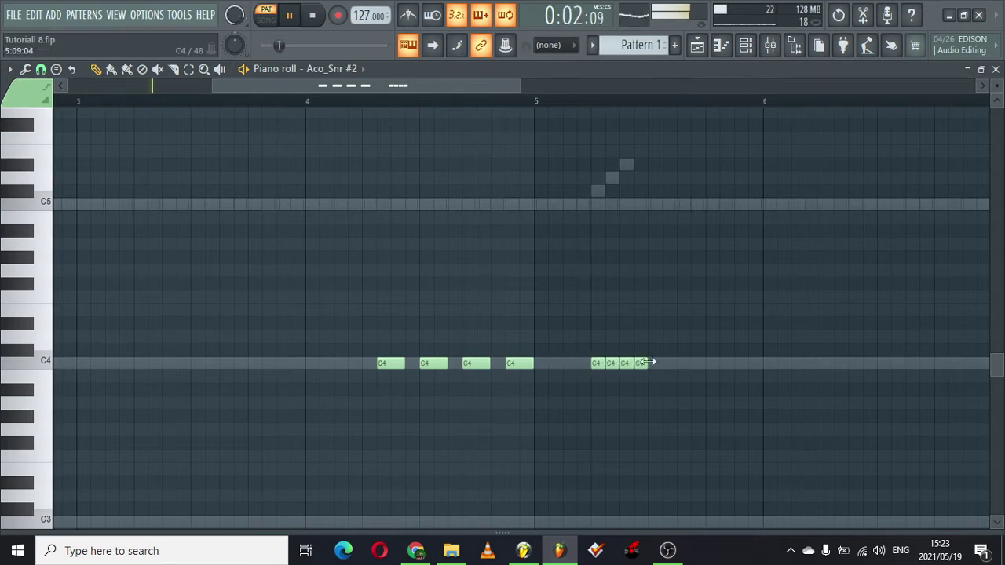
{"action": "left_click", "coordinate": [691, 363]}
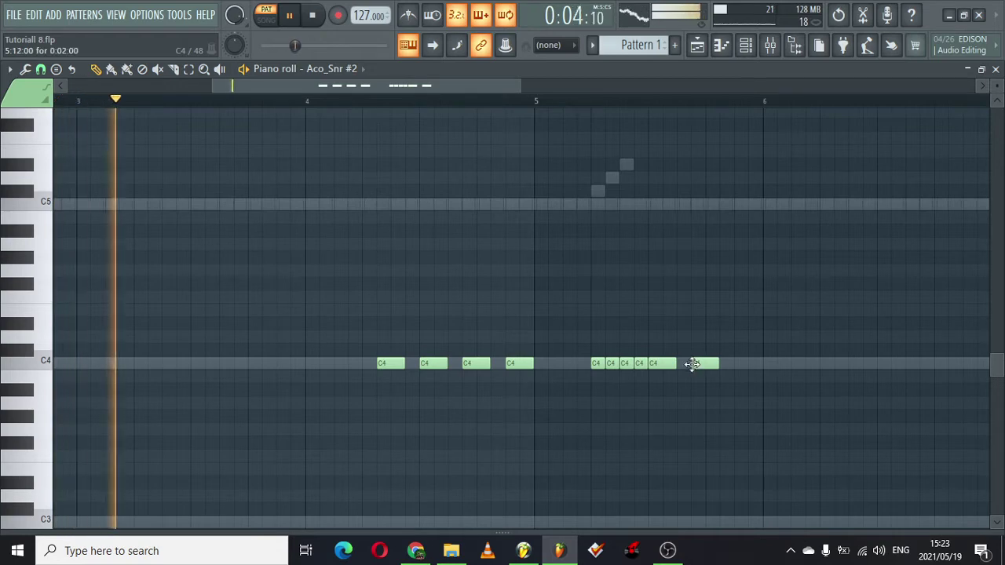
{"action": "left_click", "coordinate": [740, 363]}
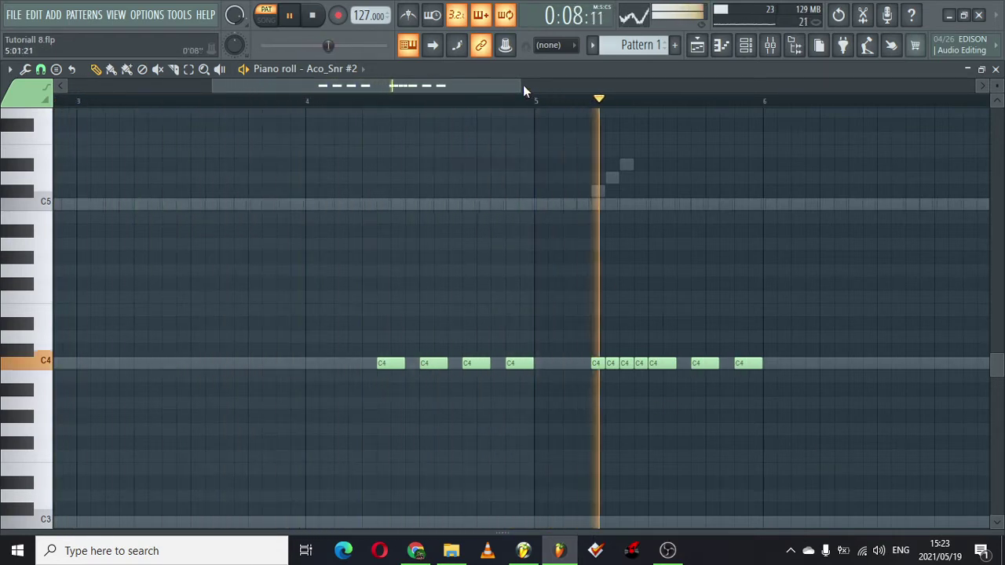
Raise the nlead_g3 channel's volume to about 48%.
{"action": "left_click", "coordinate": [746, 46]}
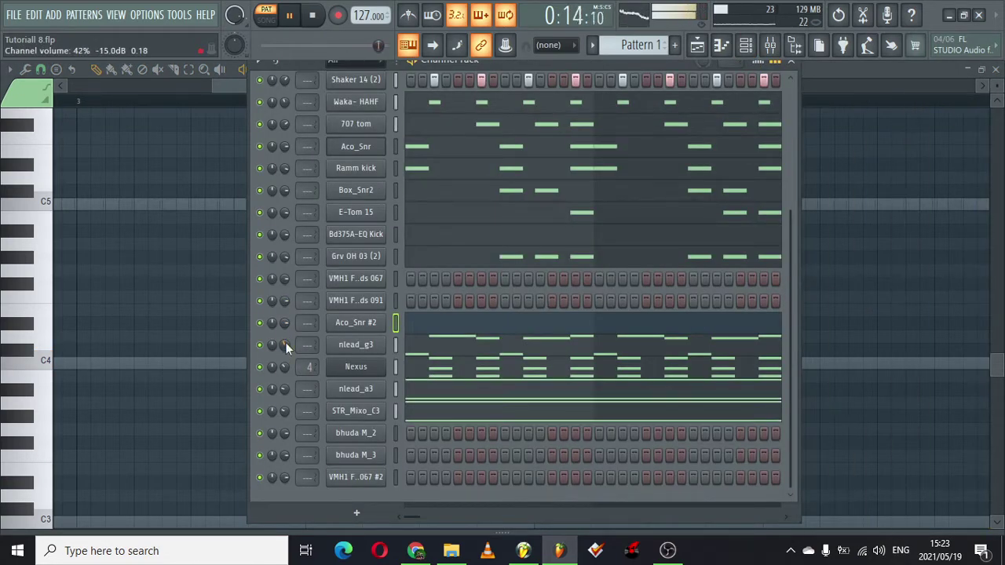
{"action": "mouse_move", "coordinate": [286, 345]}
{"action": "left_mouse_down"}
{"action": "mouse_move", "coordinate": [285, 362]}
{"action": "mouse_move", "coordinate": [284, 343]}
{"action": "left_mouse_up"}
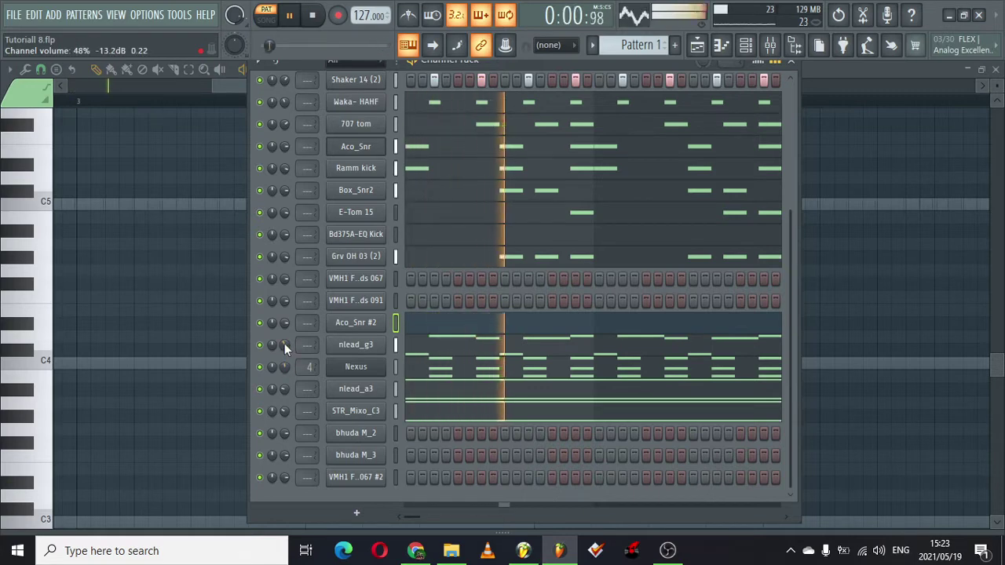
{"action": "left_click_drag", "start_coordinate": [289, 344], "coordinate": [289, 344]}
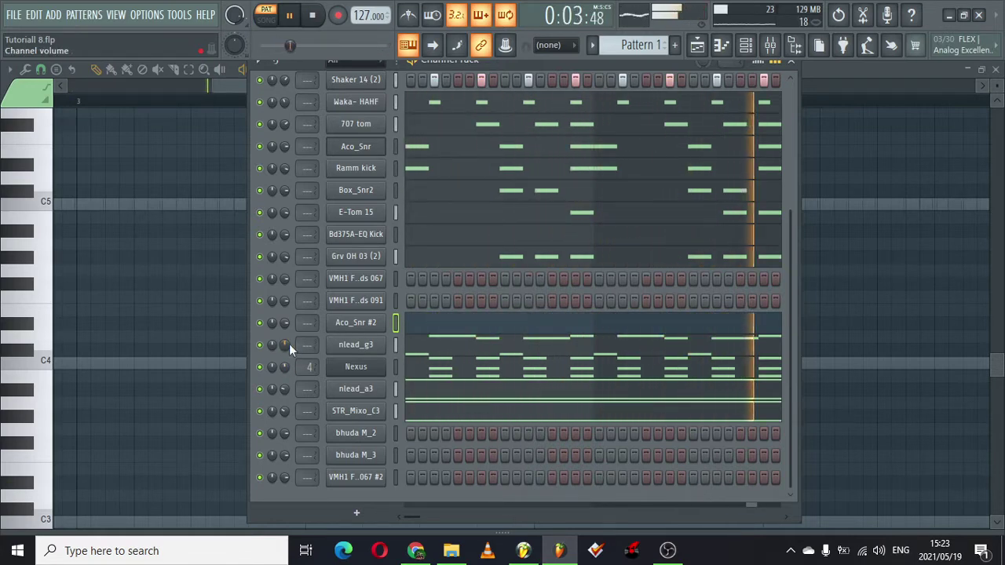
Place a four-step C5 note at the start of bar 1 in the VMH1 FX Sounds 067 channel's piano roll.
{"action": "right_click", "coordinate": [345, 282]}
{"action": "left_click", "coordinate": [410, 284]}
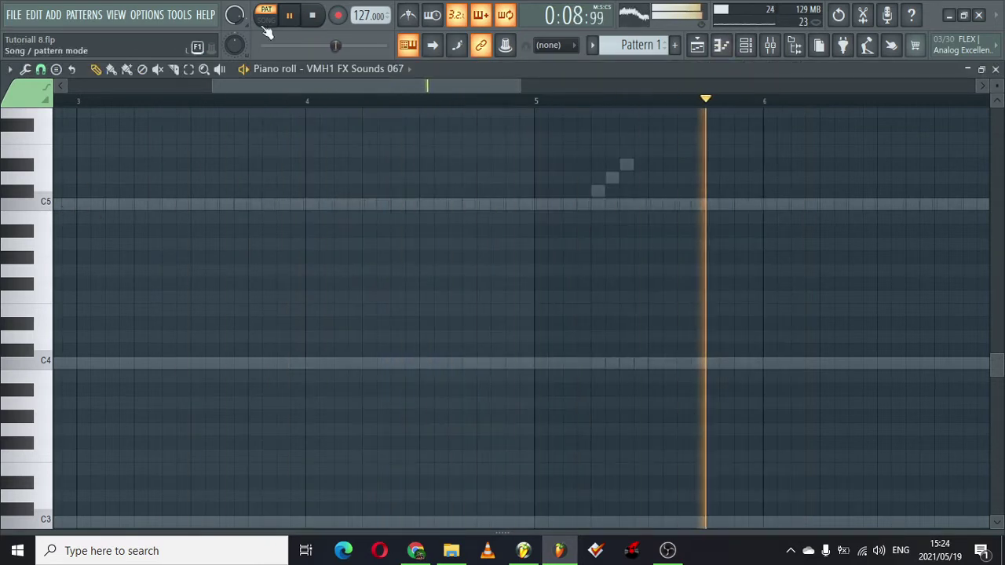
{"action": "left_click_drag", "start_coordinate": [275, 86], "coordinate": [3, 78]}
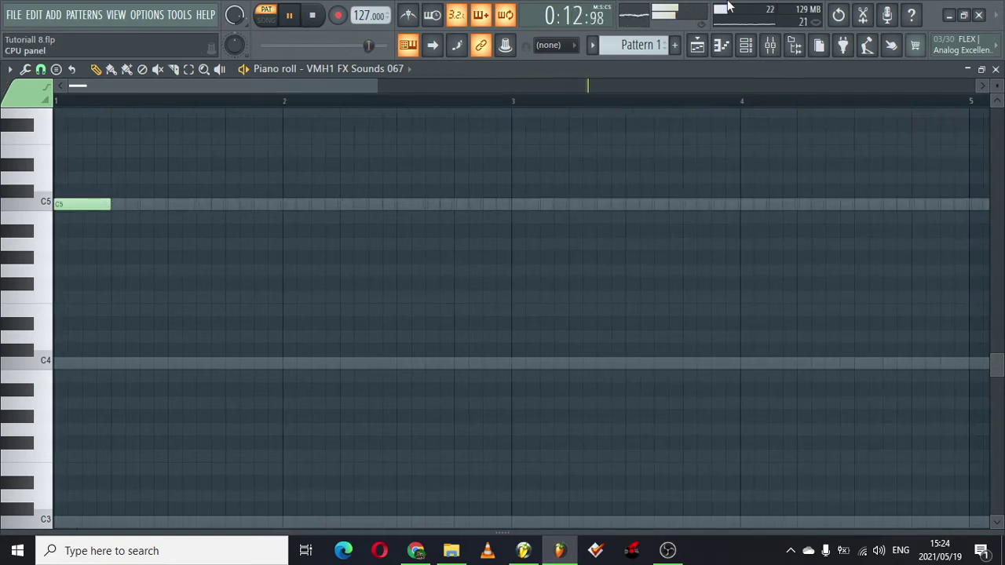
{"action": "left_click", "coordinate": [745, 44]}
{"action": "left_click", "coordinate": [419, 417]}
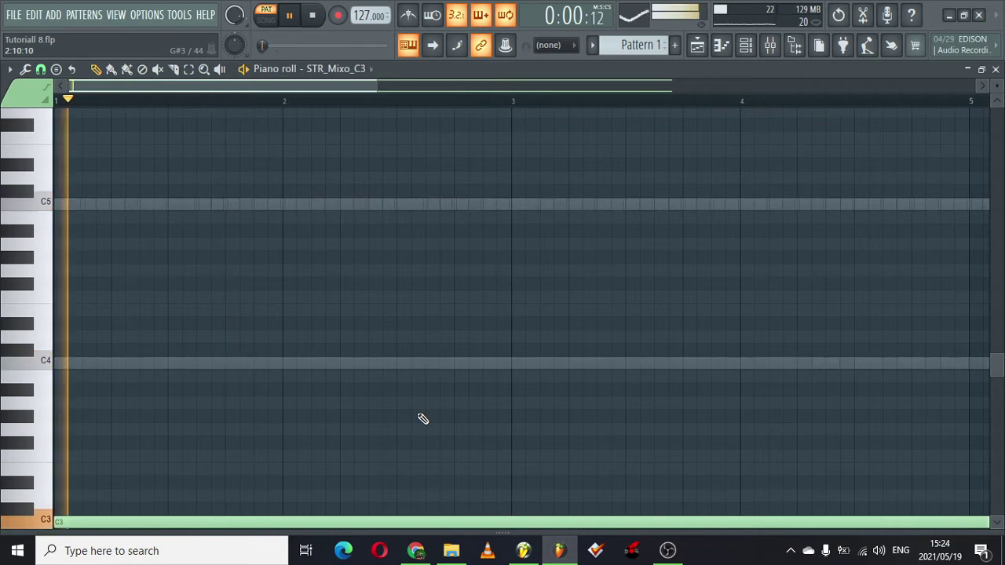
{"action": "left_click", "coordinate": [748, 46]}
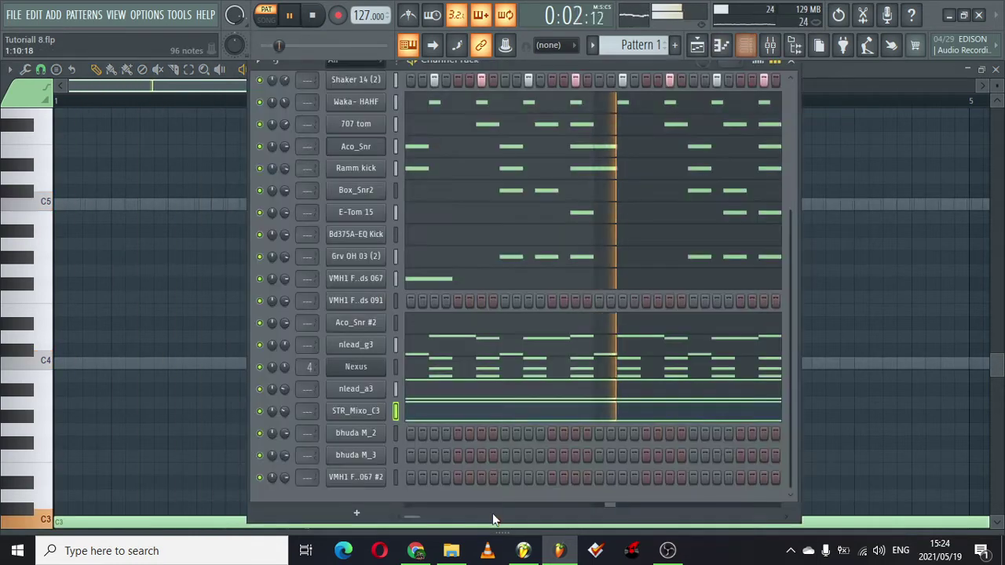
Try a four-step C5 note at the start of bar 5 in the VMH1 FX Sounds 091 piano roll, and delete it.
{"action": "right_click", "coordinate": [350, 302]}
{"action": "left_click", "coordinate": [408, 304]}
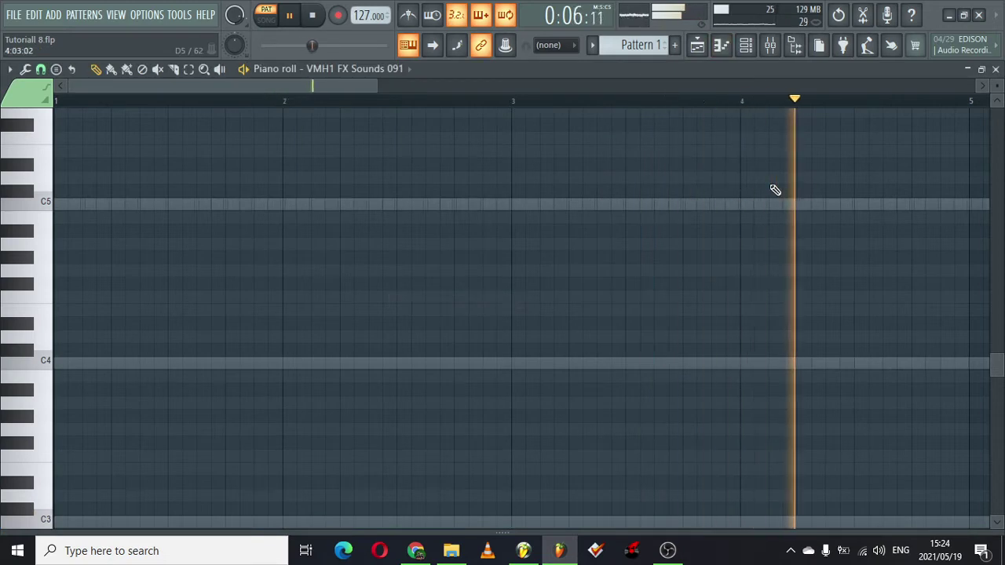
{"action": "left_click", "coordinate": [977, 204]}
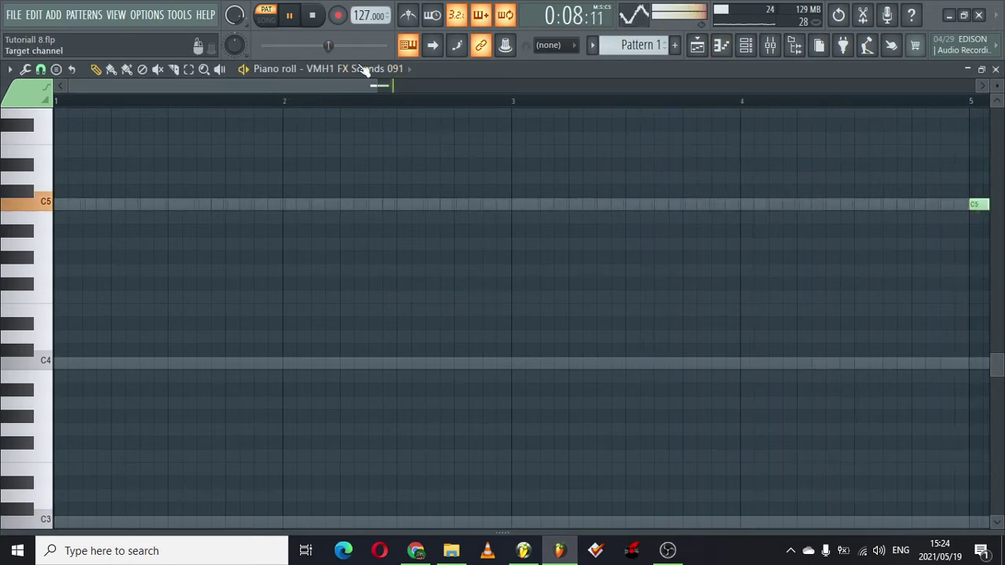
{"action": "left_click_drag", "start_coordinate": [377, 82], "coordinate": [704, 83]}
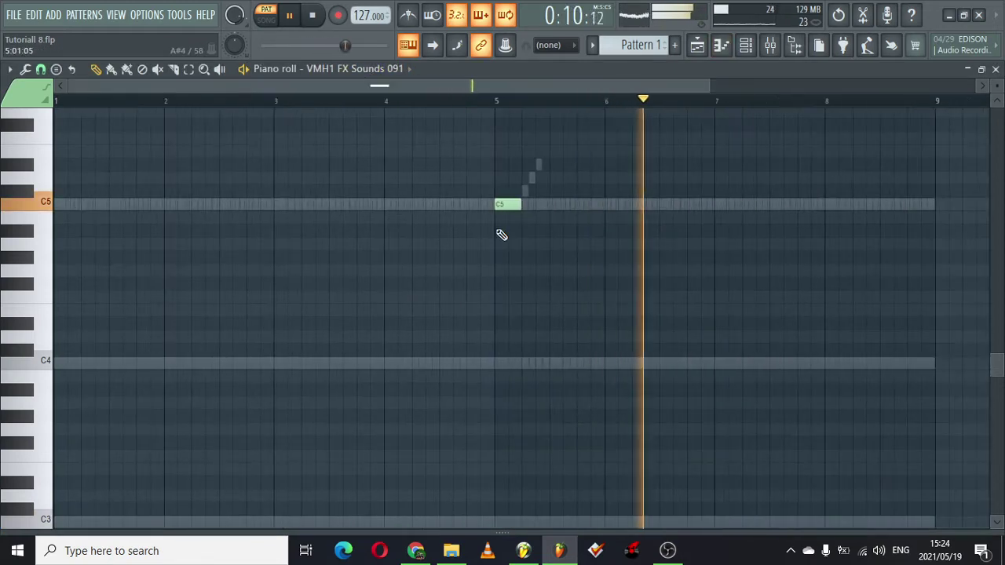
{"action": "right_click", "coordinate": [509, 210]}
Inspect the waveform of the VMH1 FX Sounds 091 sample in its channel settings.
{"action": "left_click", "coordinate": [748, 47]}
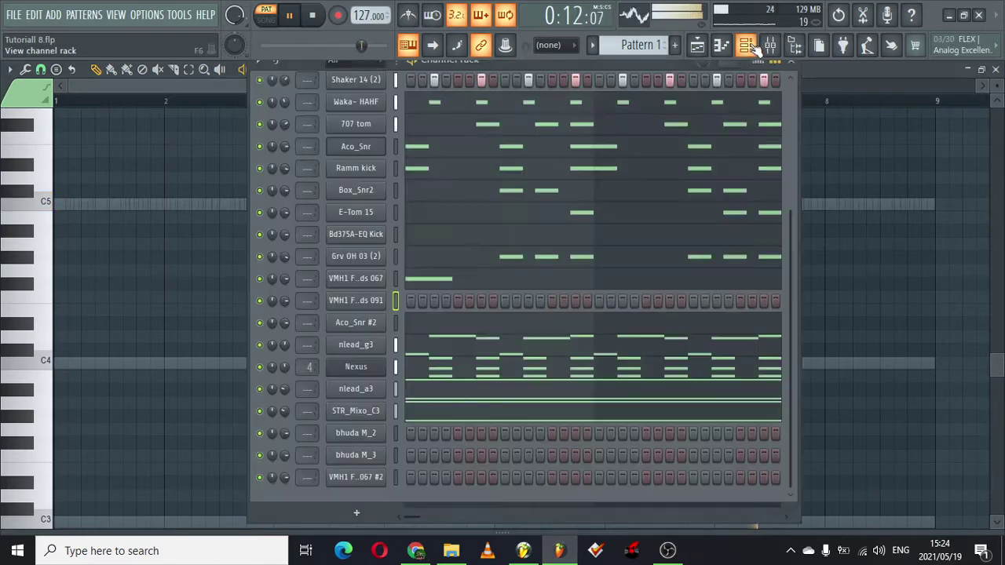
{"action": "left_click", "coordinate": [365, 301]}
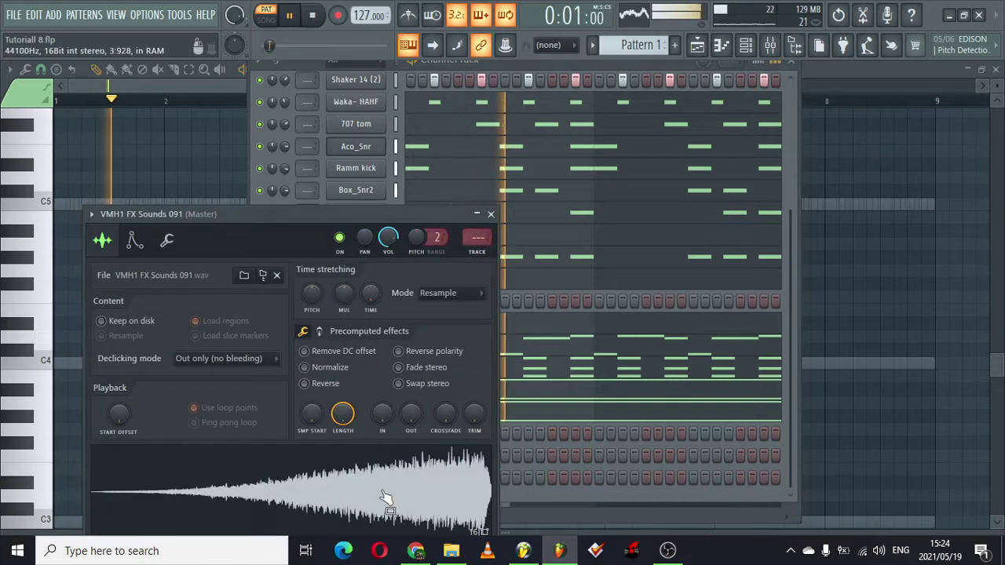
{"action": "left_click", "coordinate": [490, 213]}
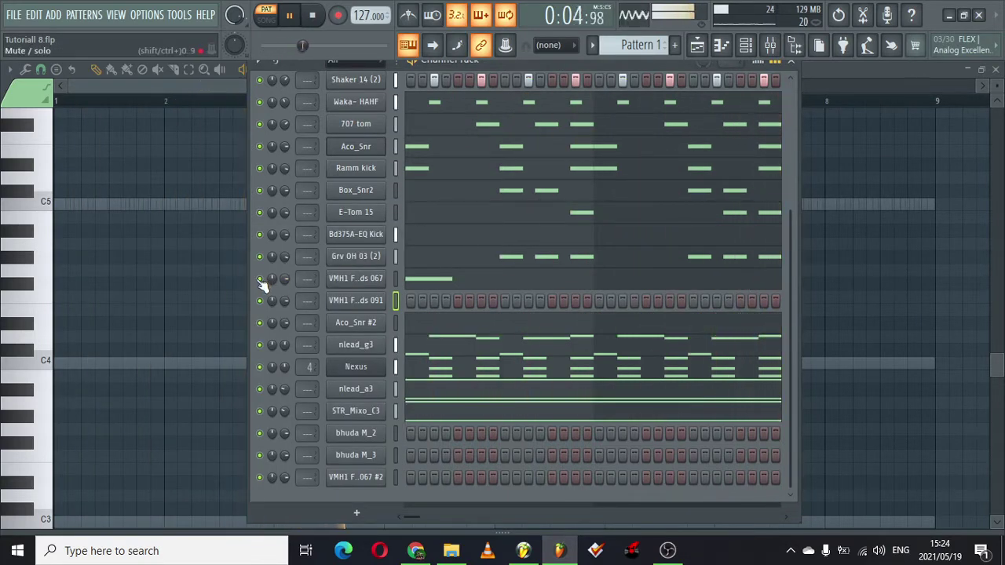
Mute the VMH1 FX Sounds 067 channel and draw a C5 note of length 1:14:00 from bar 7 in VMH1 FX Sounds 091.
{"action": "left_click", "coordinate": [199, 86]}
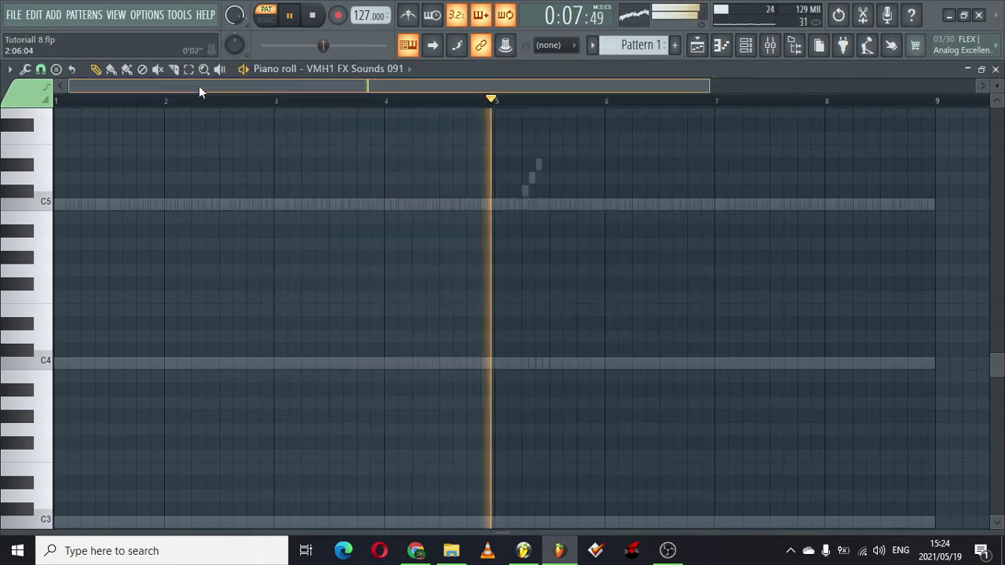
{"action": "left_click", "coordinate": [722, 206]}
{"action": "left_click_drag", "start_coordinate": [743, 205], "coordinate": [918, 164]}
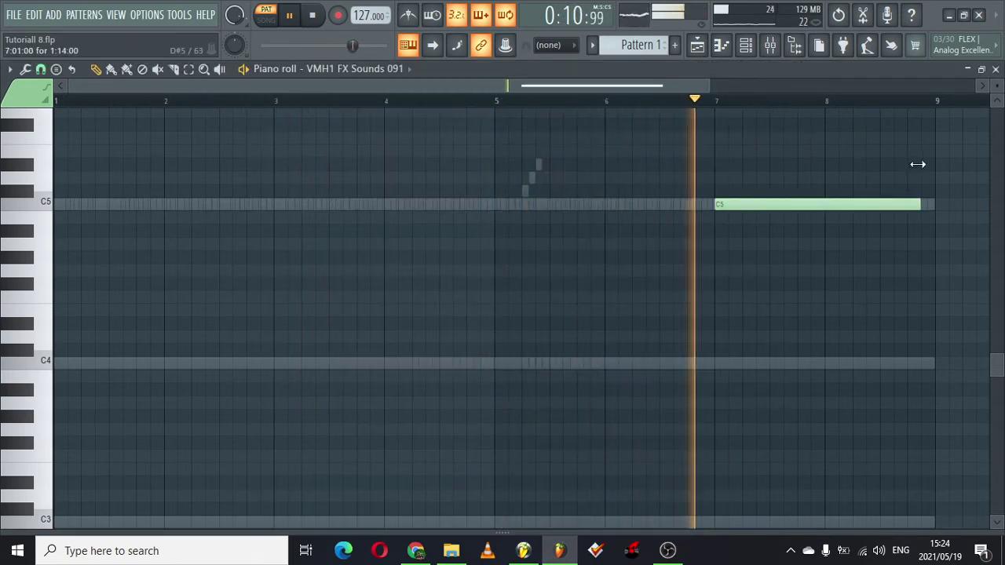
Add a slight fade-in to the VMH1 FX Sounds 091 sample, set its time stretching mode to Auto and adjust its pitch slightly.
{"action": "key", "text": "F6"}
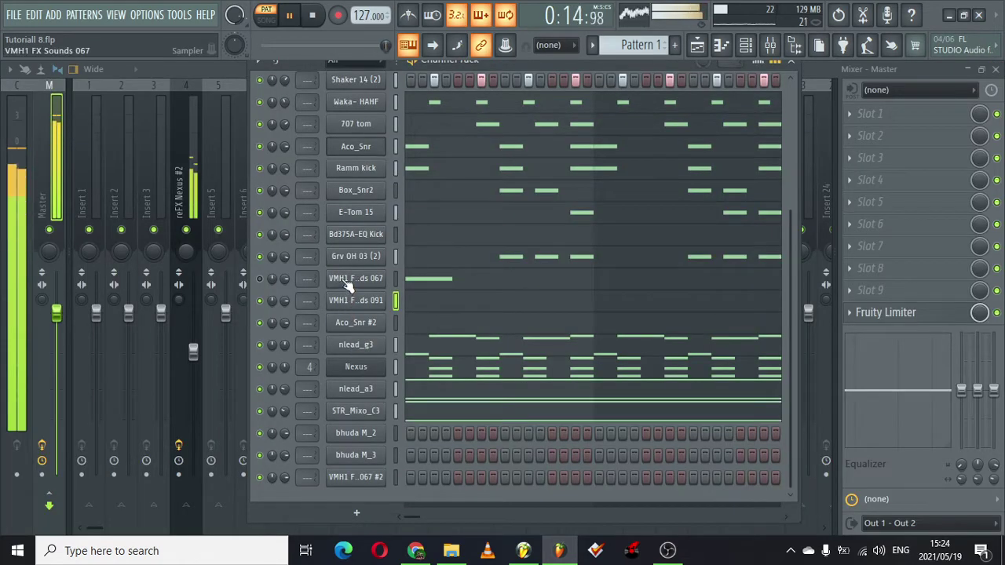
{"action": "left_click", "coordinate": [355, 299]}
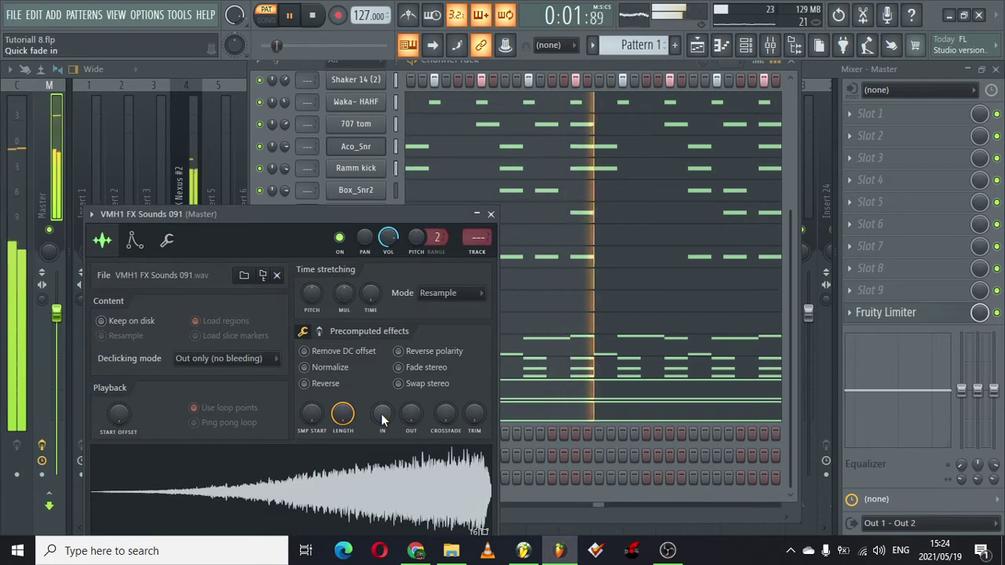
{"action": "left_click_drag", "start_coordinate": [380, 414], "coordinate": [381, 409]}
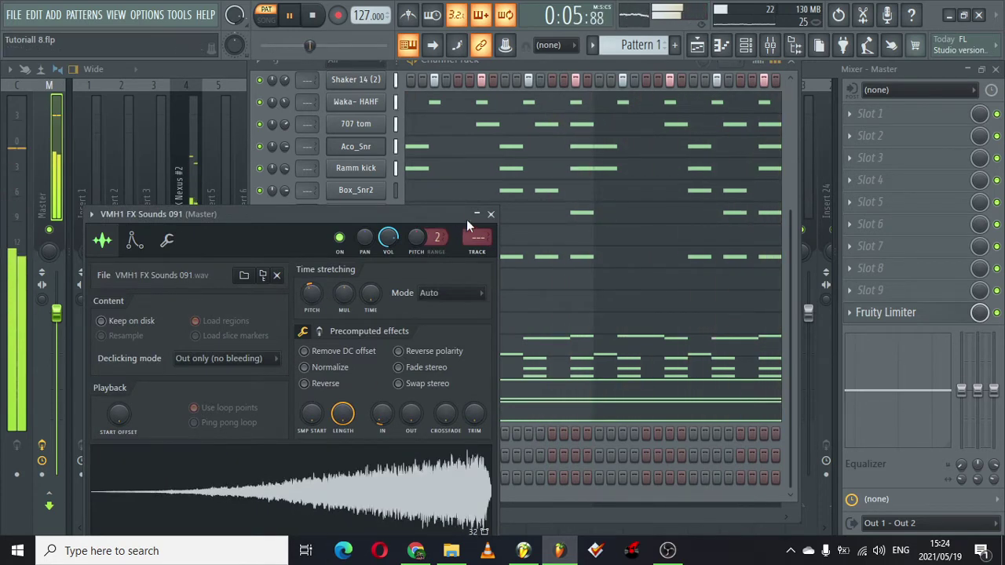
{"action": "left_click", "coordinate": [490, 215]}
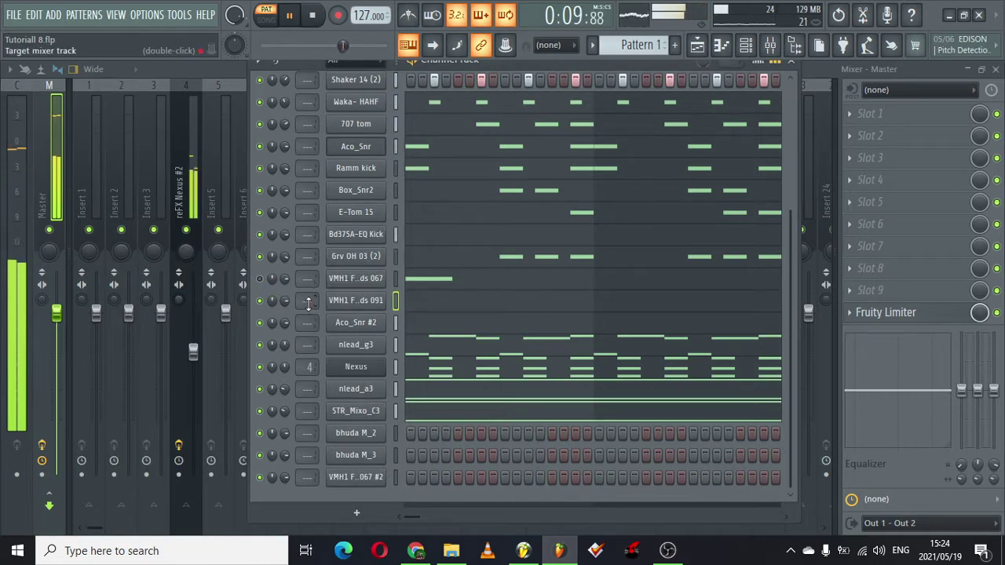
Route the VMH1 FX Sounds 091 channel to mixer insert 5, linking the track's name to the channel.
{"action": "left_click_drag", "start_coordinate": [309, 304], "coordinate": [314, 299]}
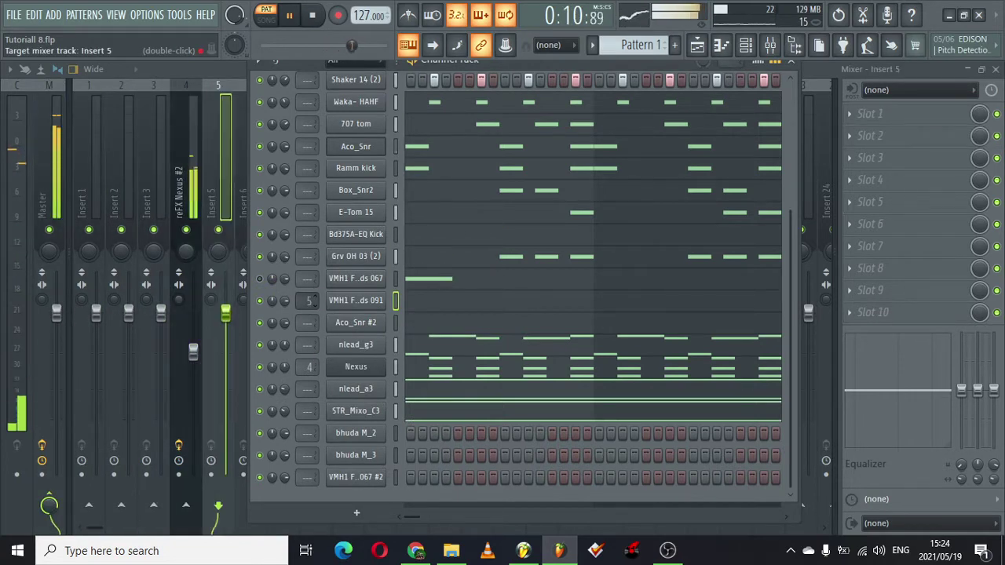
{"action": "left_click", "coordinate": [225, 70]}
{"action": "right_click", "coordinate": [228, 83]}
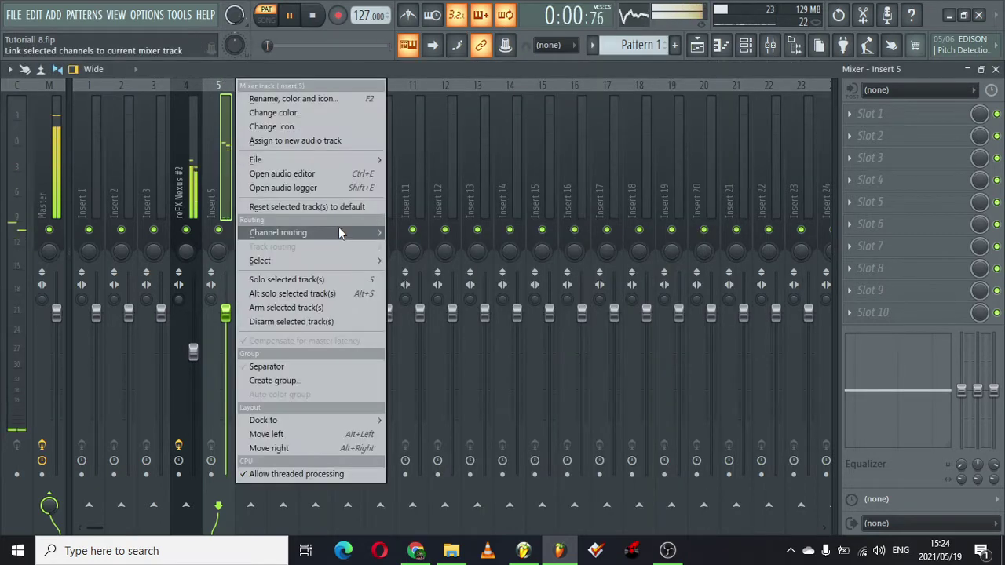
{"action": "mouse_move", "coordinate": [340, 230]}
{"action": "left_click", "coordinate": [455, 233]}
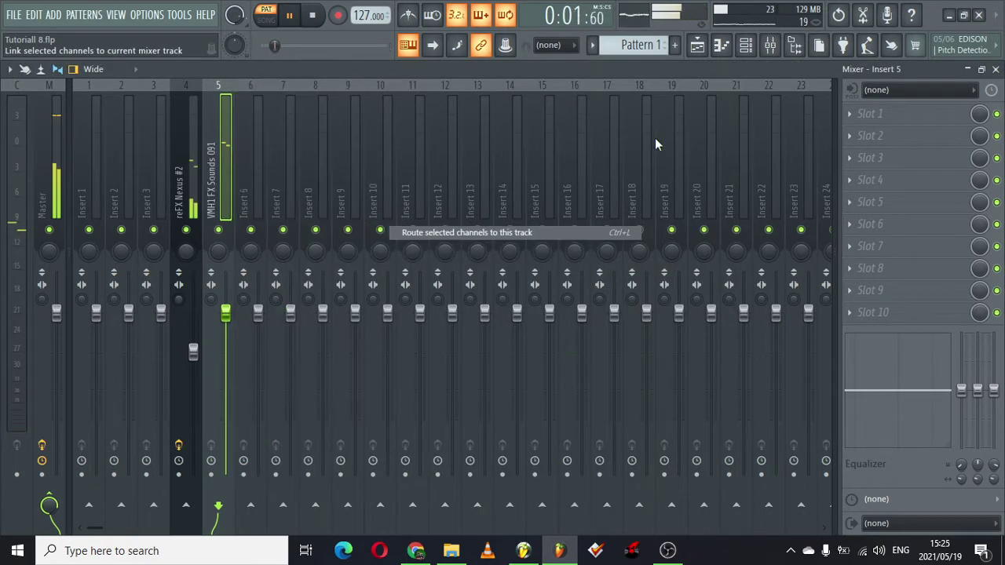
Load Gross Beat in the first effect slot of the VMH1 FX Sounds 091 mixer track and select its Momentary preset.
{"action": "left_click", "coordinate": [857, 114]}
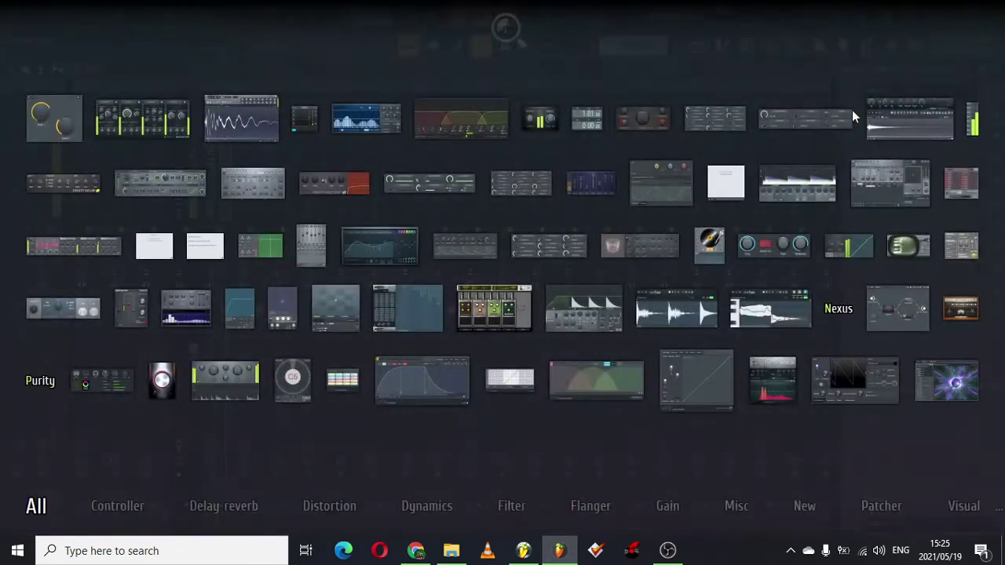
{"action": "left_click", "coordinate": [408, 322]}
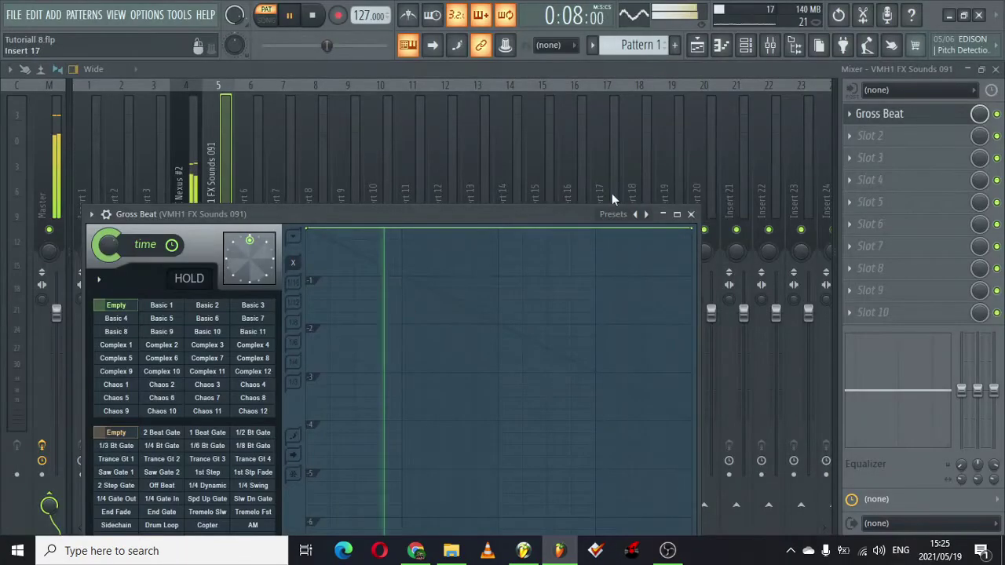
{"action": "left_click_drag", "start_coordinate": [555, 217], "coordinate": [558, 81]}
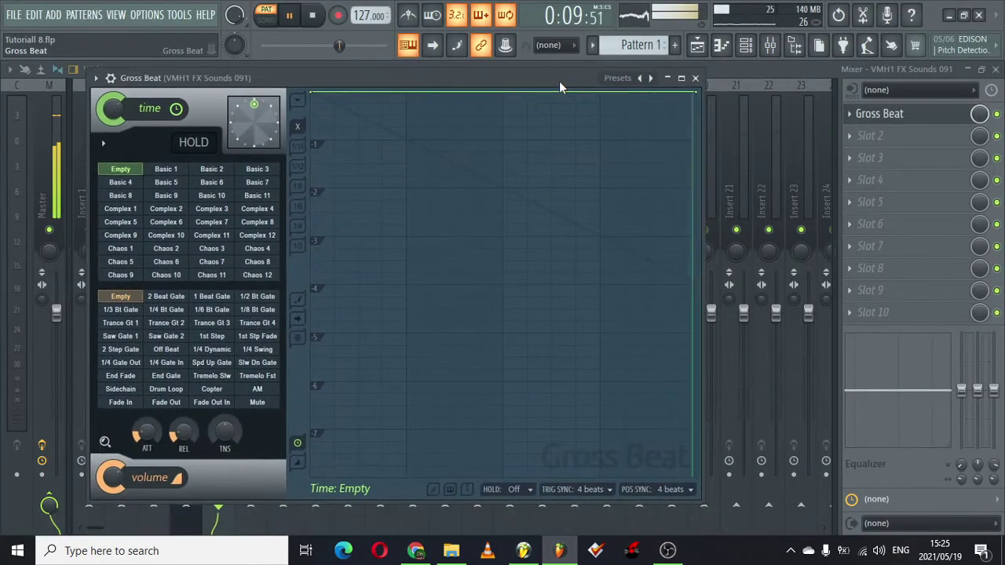
{"action": "left_click", "coordinate": [651, 78]}
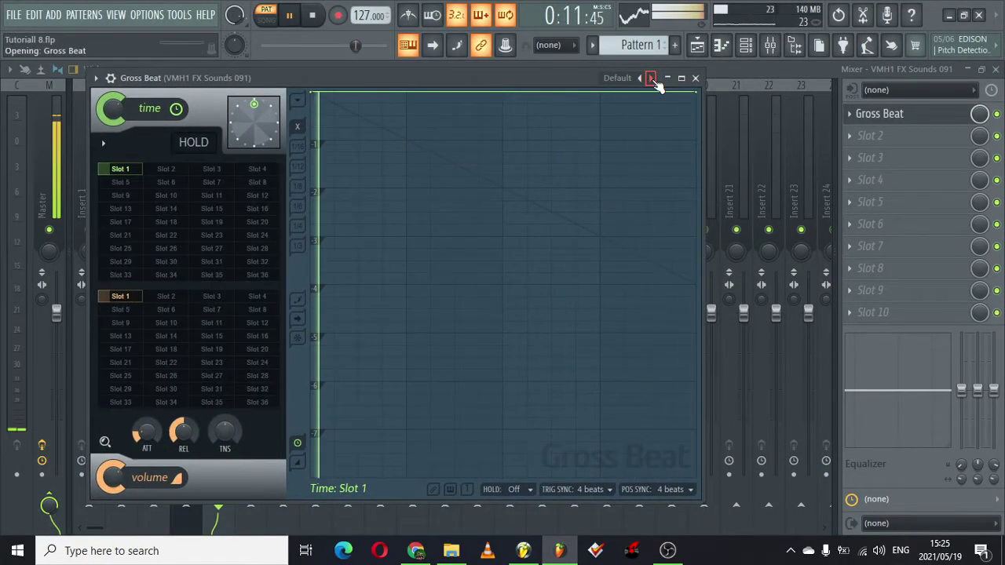
{"action": "left_click", "coordinate": [650, 77]}
{"action": "left_click", "coordinate": [651, 78]}
Audition Gross Beat's volume gates, settle on Trance Gt 4, and slightly lower the VMH1 FX Sounds 091 mixer track's fader.
{"action": "left_click", "coordinate": [165, 350]}
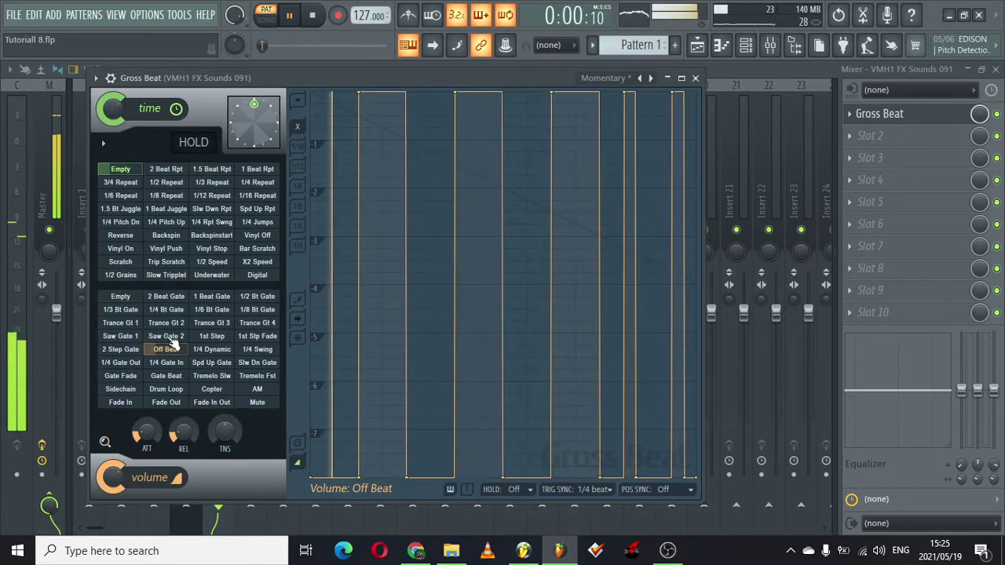
{"action": "left_click", "coordinate": [166, 336]}
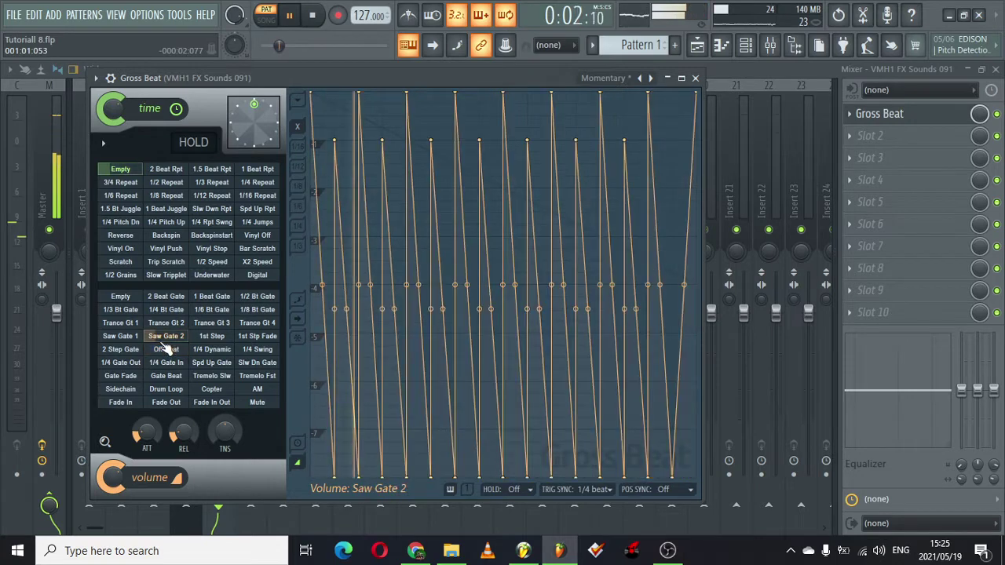
{"action": "left_click", "coordinate": [122, 350]}
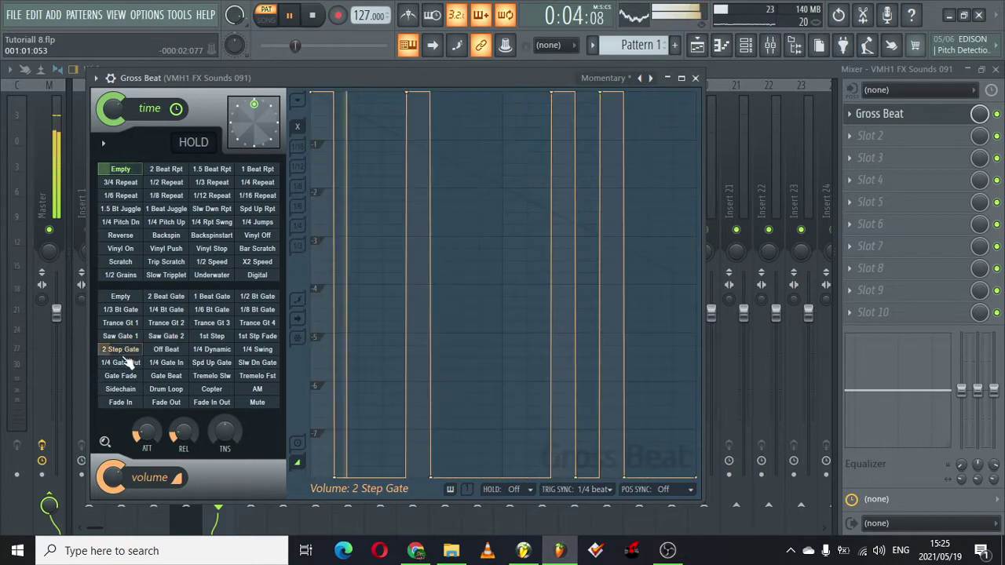
{"action": "left_click", "coordinate": [213, 335]}
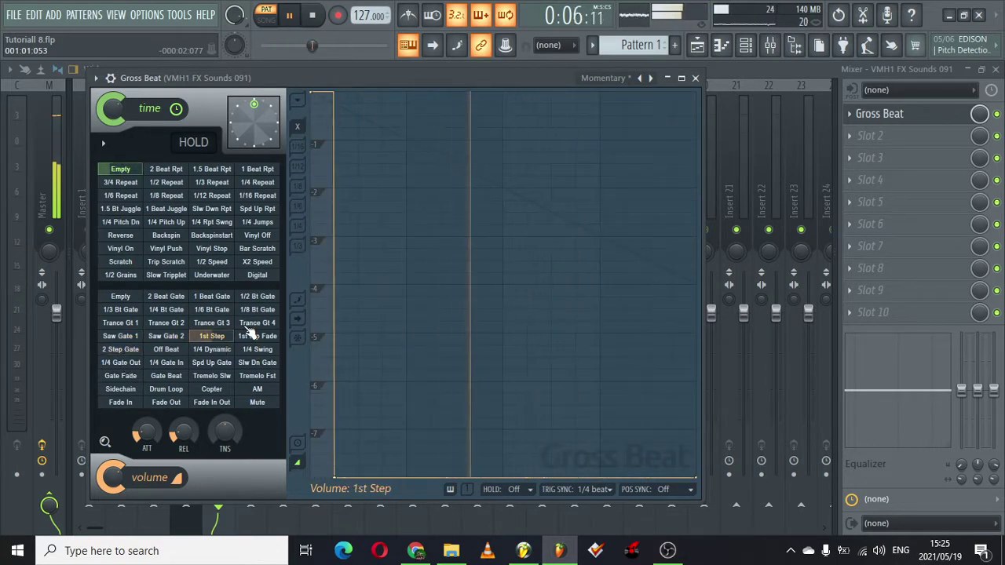
{"action": "left_click", "coordinate": [259, 321]}
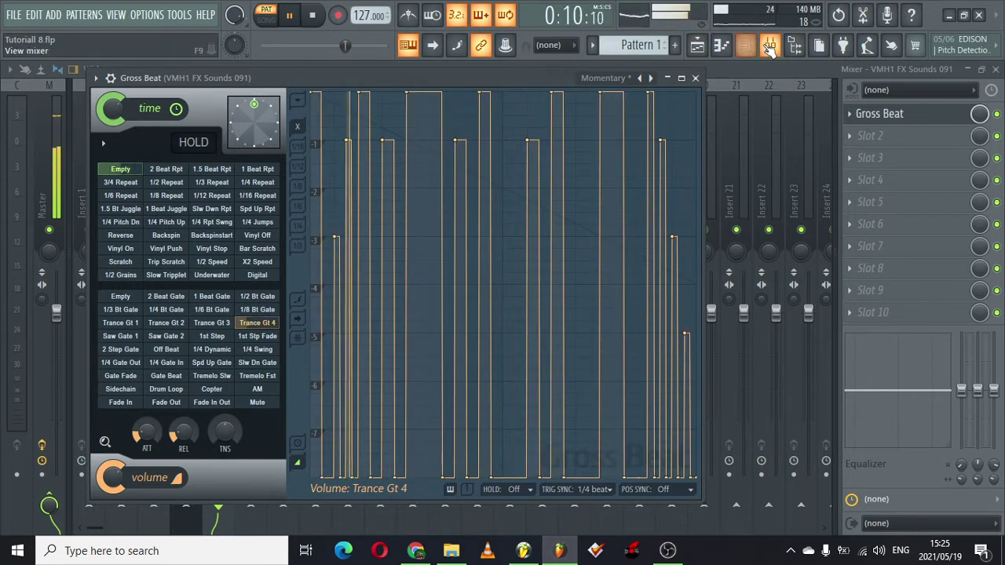
{"action": "left_click", "coordinate": [740, 48]}
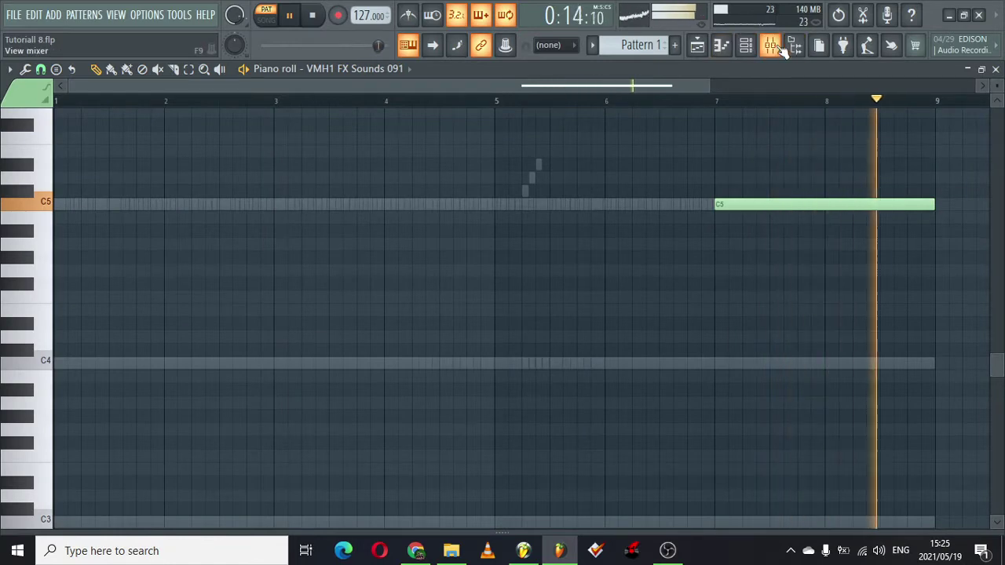
{"action": "left_click", "coordinate": [781, 49]}
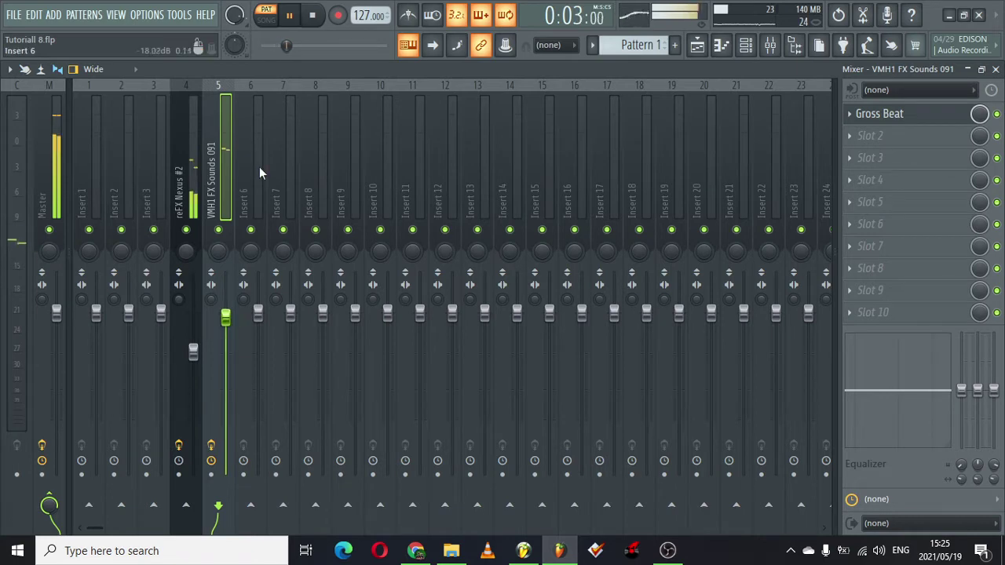
Route the nlead_g3 channel to mixer insert 6 and lower that track's fader.
{"action": "left_click", "coordinate": [745, 47]}
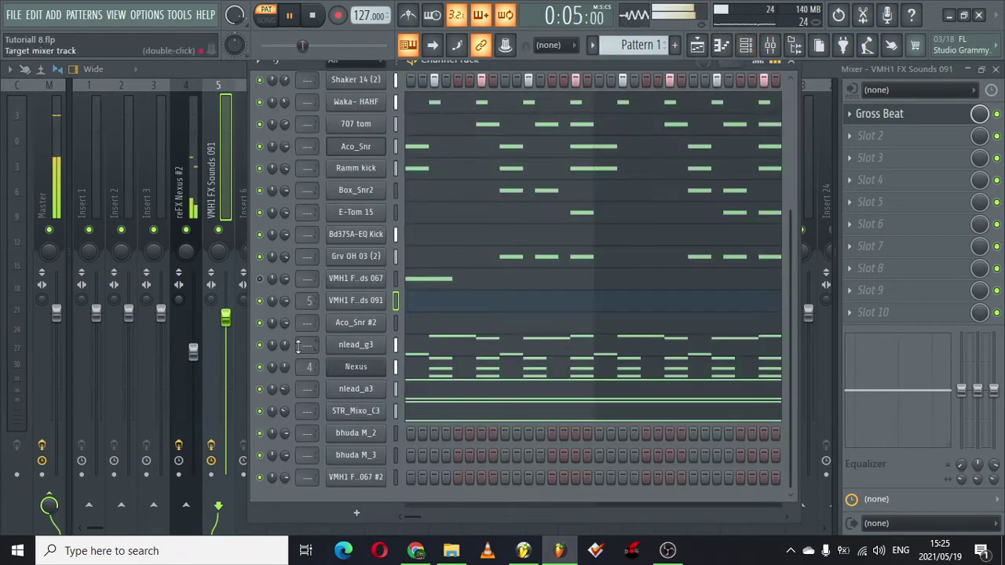
{"action": "scroll", "coordinate": [306, 344], "scroll_direction": "up", "scroll_amount": 6}
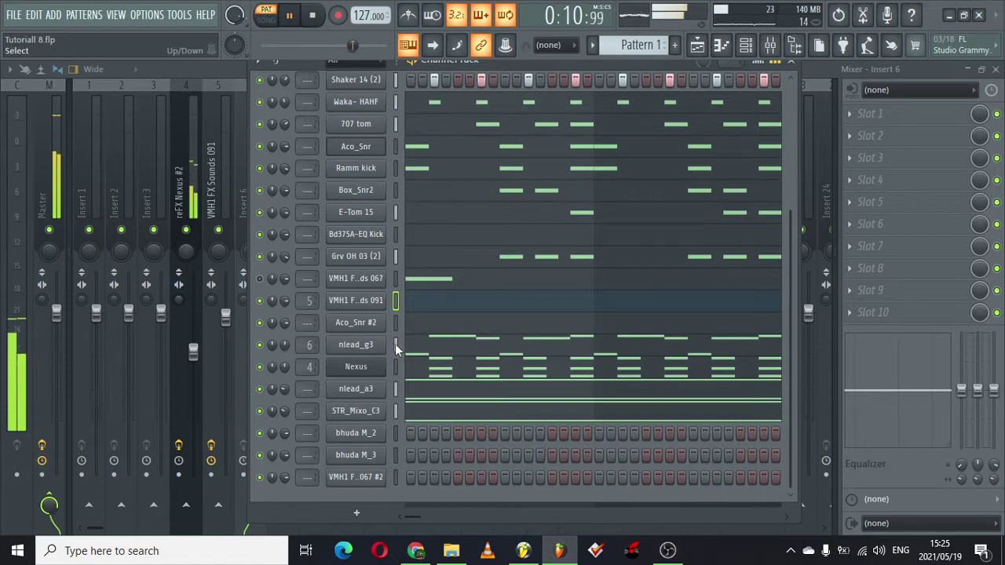
{"action": "key", "text": "F6"}
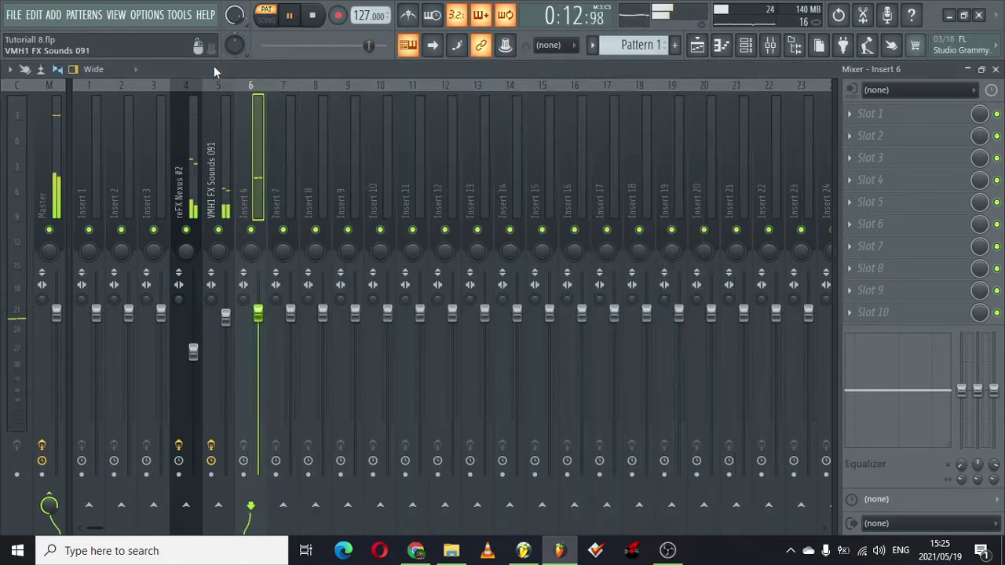
{"action": "right_click", "coordinate": [259, 86]}
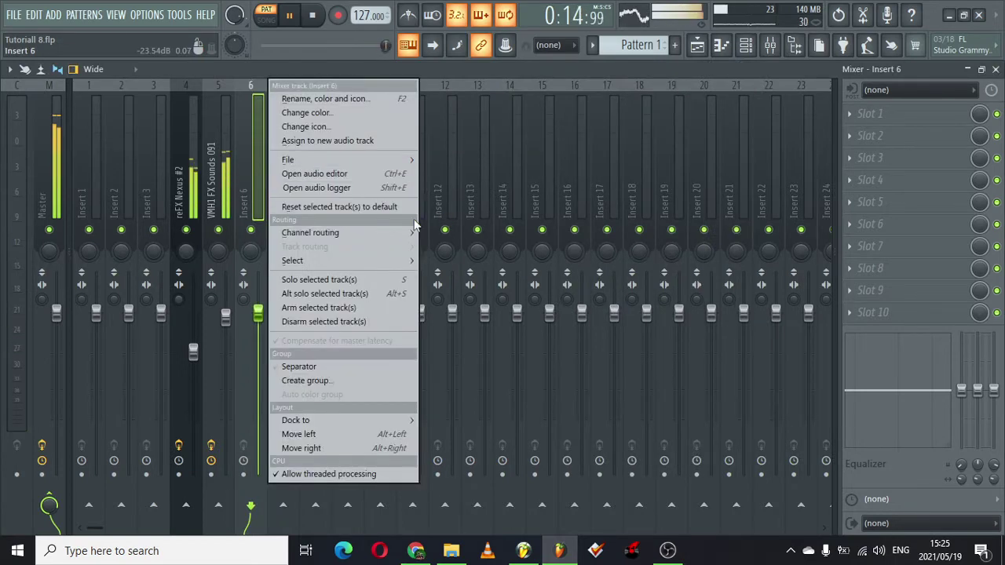
{"action": "mouse_move", "coordinate": [403, 232]}
{"action": "left_click", "coordinate": [443, 233]}
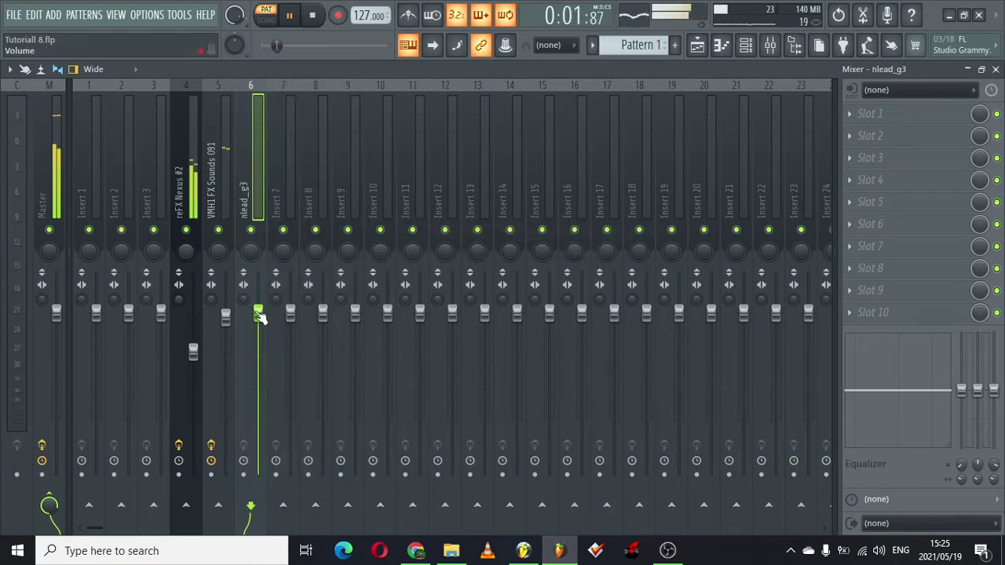
Mute the nlead_g3 channel and clone it.
{"action": "left_click", "coordinate": [747, 45]}
{"action": "right_click", "coordinate": [338, 347]}
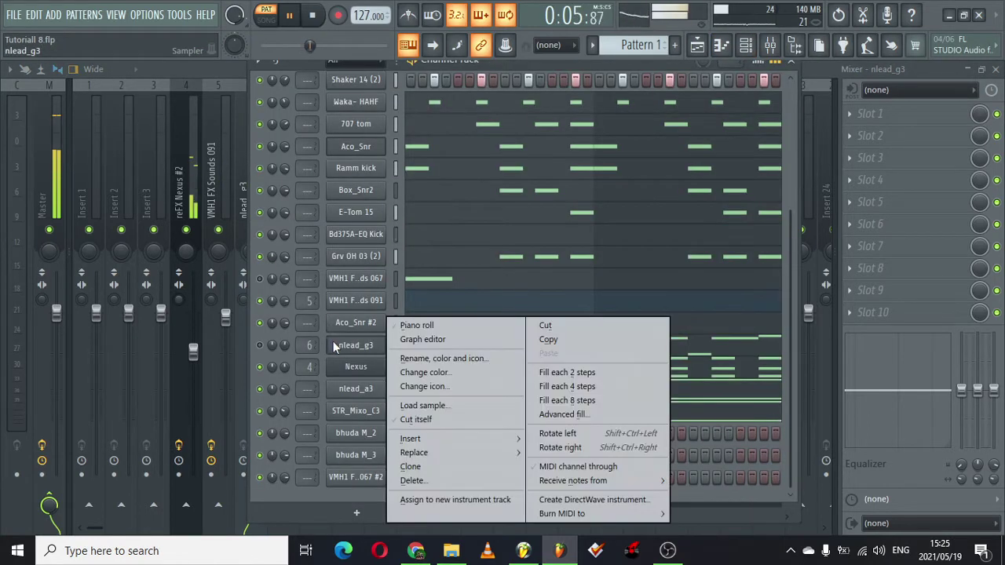
{"action": "left_click", "coordinate": [412, 368]}
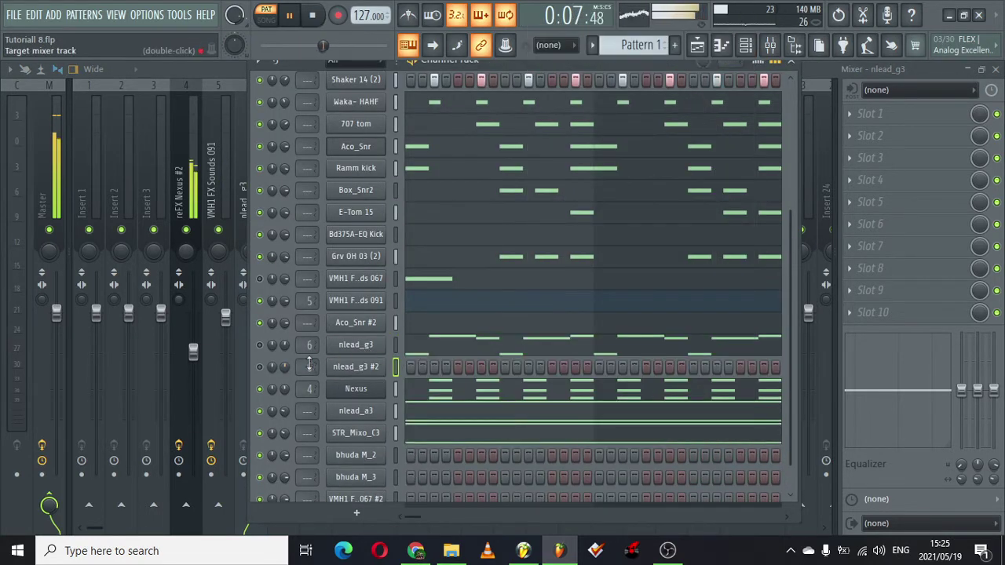
Unmute the nlead_g3 #2 clone, target it to mixer track 7 and copy the nlead_g3 notes into it.
{"action": "right_click", "coordinate": [347, 349]}
{"action": "left_click", "coordinate": [576, 345]}
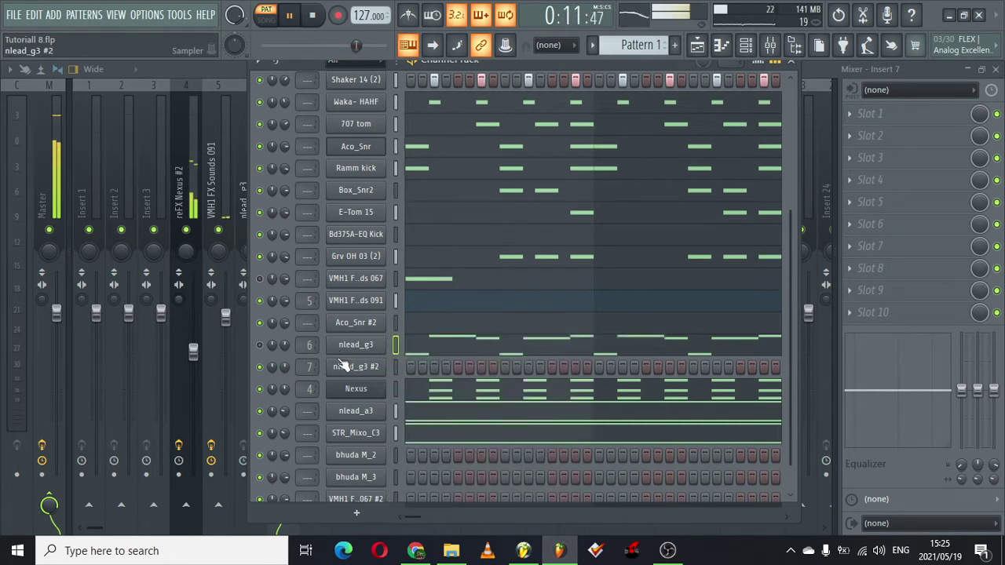
{"action": "right_click", "coordinate": [342, 366]}
{"action": "left_click", "coordinate": [549, 355]}
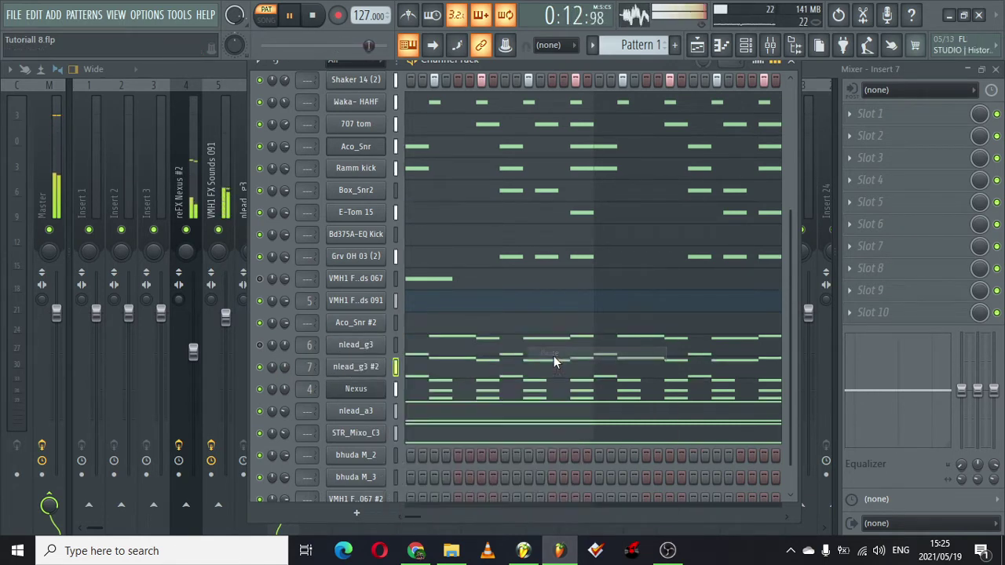
Link mixer insert 7 to the nlead_g3 #2 channel by routing the selected channel to that track.
{"action": "left_click", "coordinate": [235, 68]}
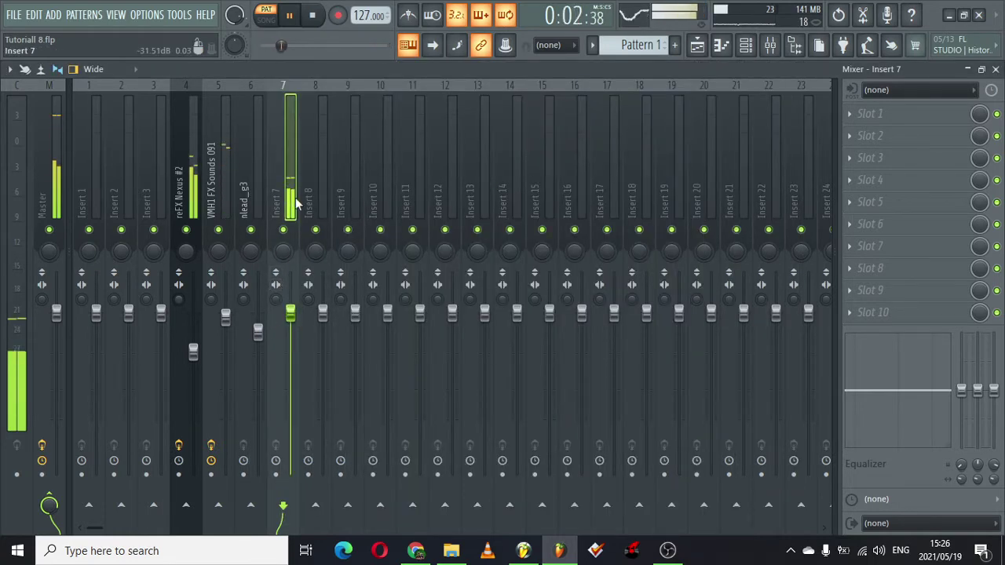
{"action": "left_click", "coordinate": [747, 45]}
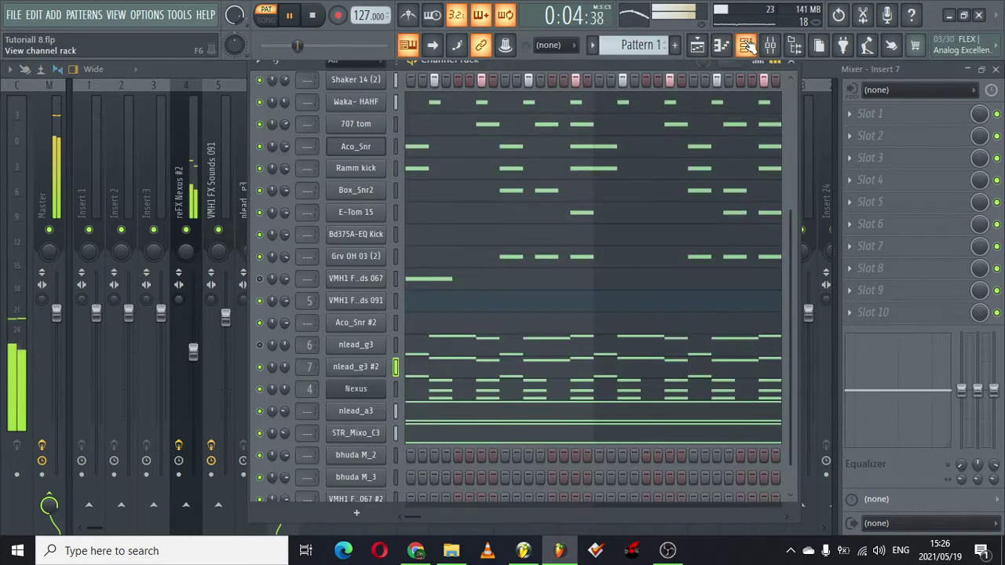
{"action": "left_click", "coordinate": [747, 46]}
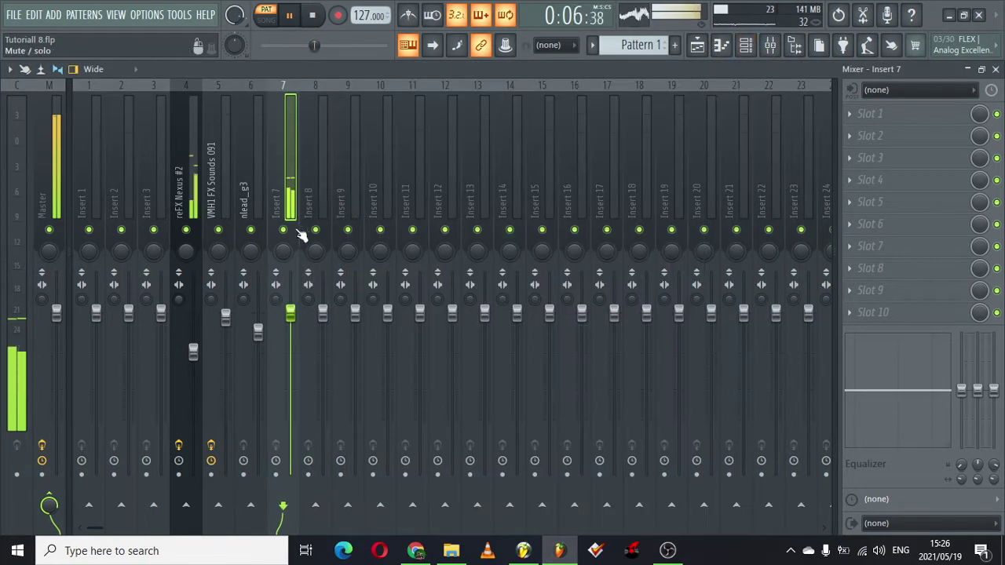
{"action": "right_click", "coordinate": [291, 208]}
{"action": "mouse_move", "coordinate": [437, 236]}
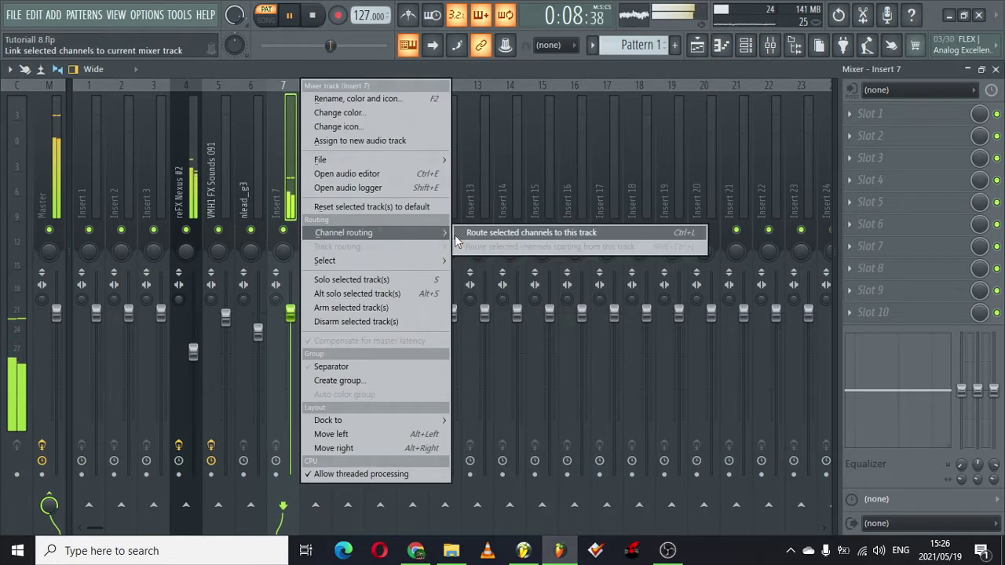
{"action": "left_click", "coordinate": [477, 236]}
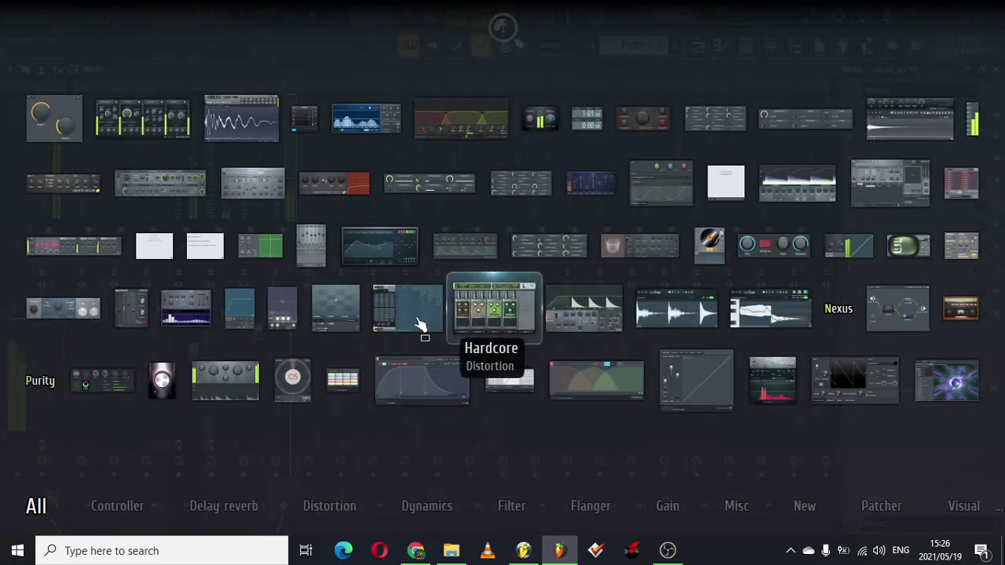
Add Gross Beat to the nlead_g3 #2 mixer track with the Momentary preset and the Saw Gate 2 volume pattern.
{"action": "left_click", "coordinate": [410, 325]}
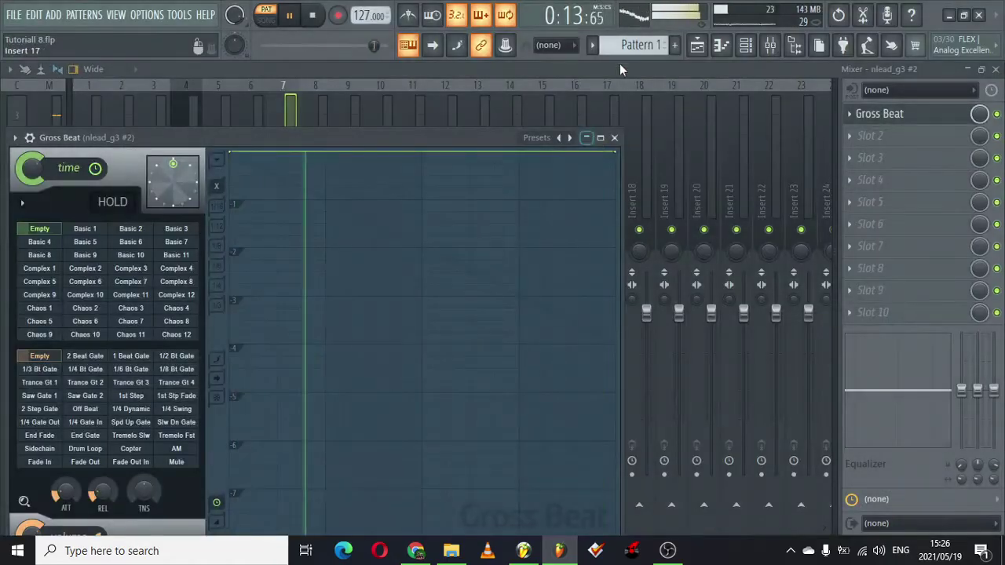
{"action": "left_click", "coordinate": [569, 137]}
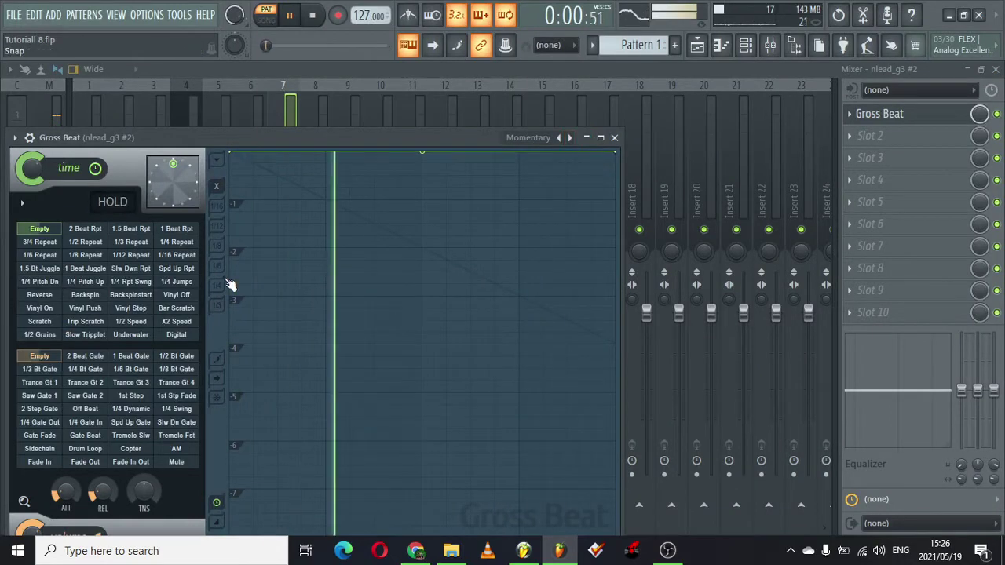
{"action": "left_click", "coordinate": [96, 438]}
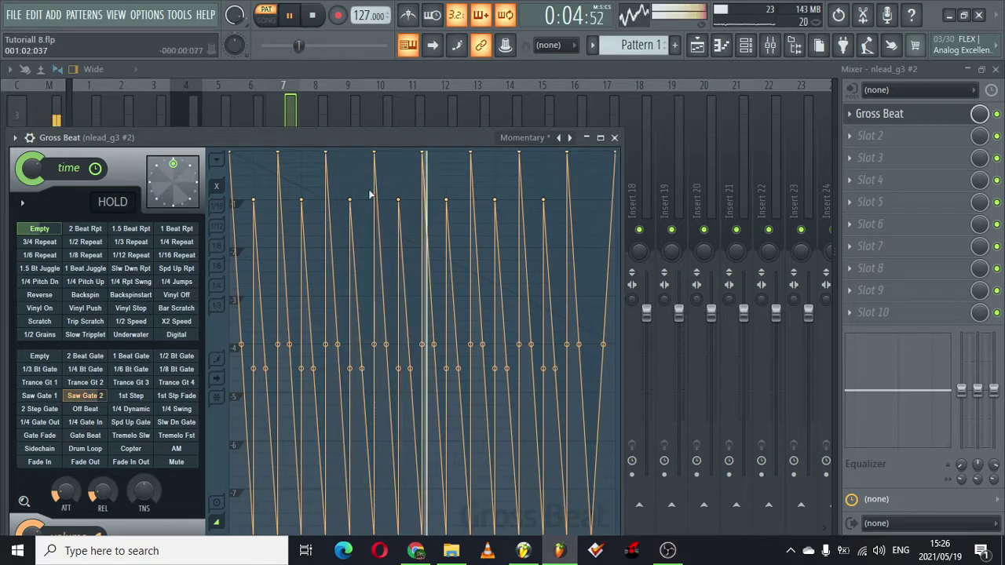
{"action": "left_click", "coordinate": [613, 138]}
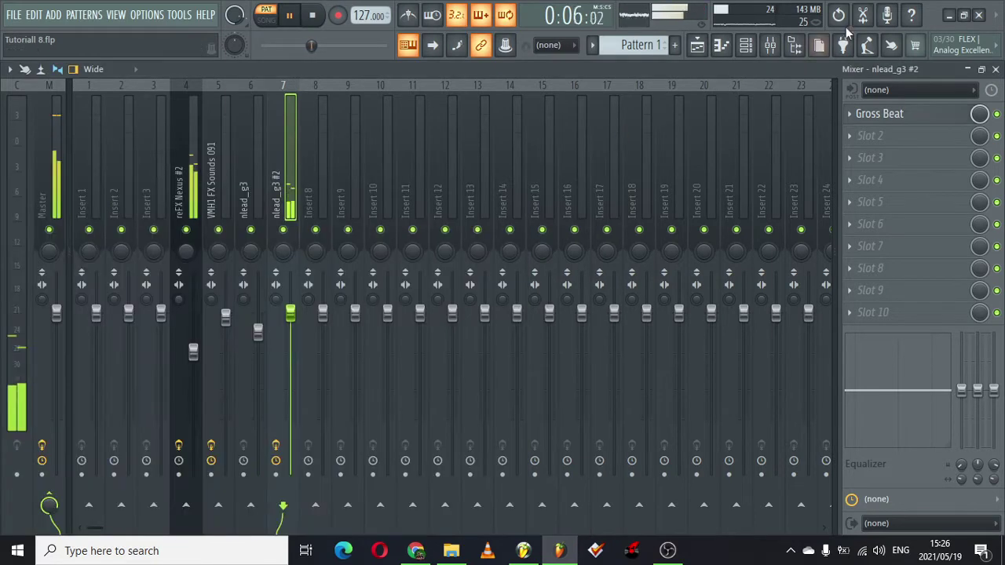
Open the nlead_g3 #2 piano roll and examine its melody notes around C7 to G#7.
{"action": "left_click", "coordinate": [746, 48]}
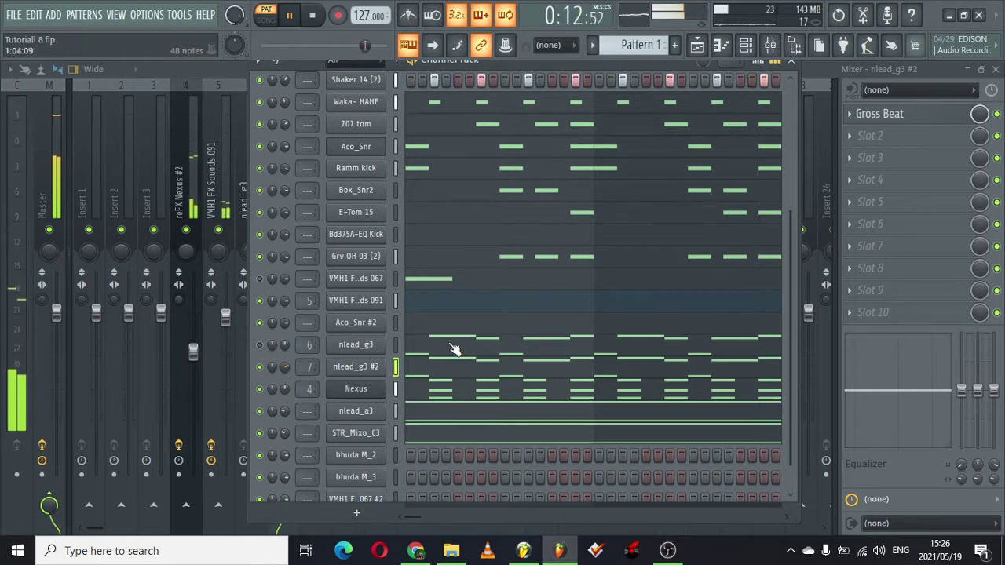
{"action": "left_click", "coordinate": [458, 367]}
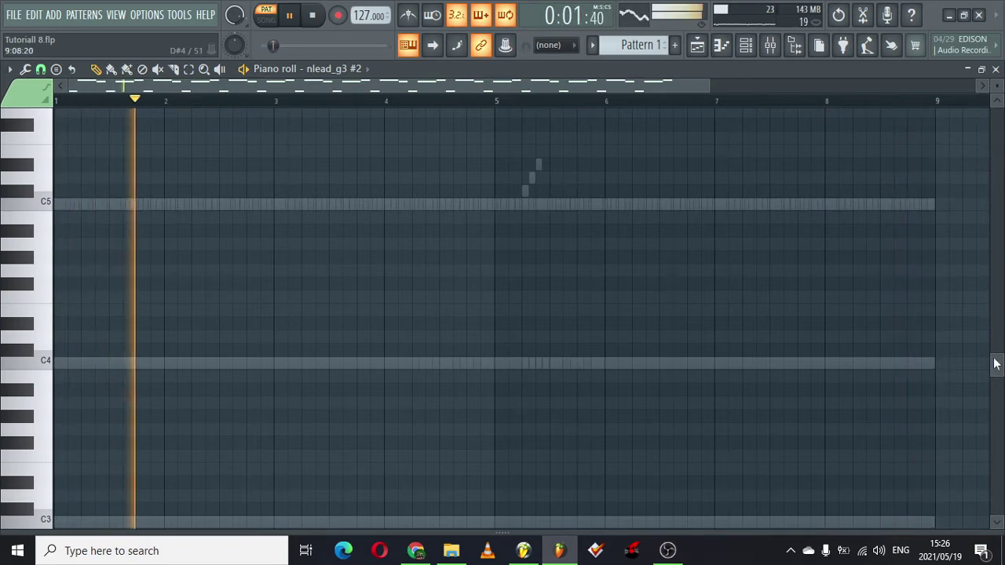
{"action": "left_click_drag", "start_coordinate": [994, 359], "coordinate": [993, 246]}
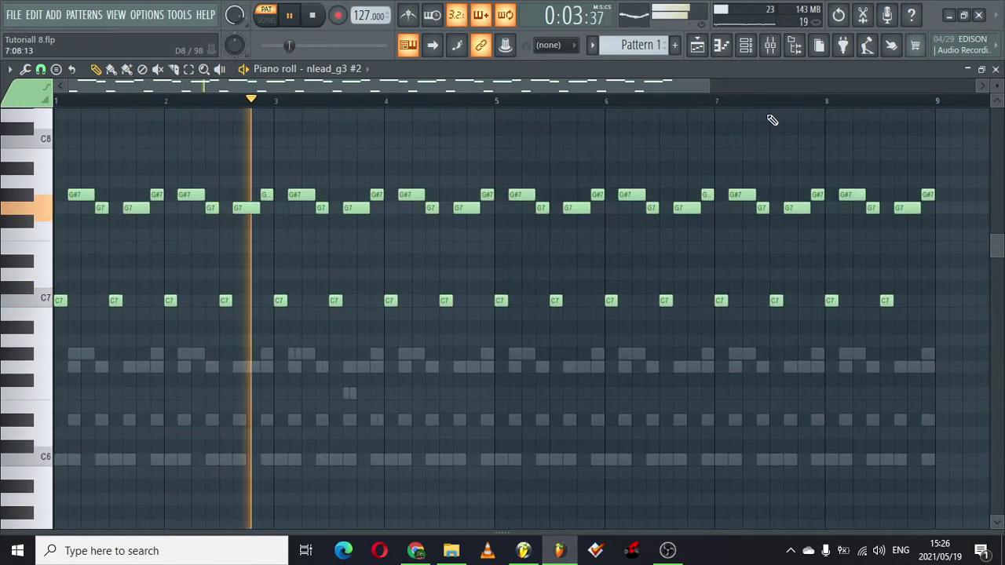
Raise the nlead_g3 #2 melody notes by one octave and open the Gross Beat effect on its mixer track.
{"action": "left_click_drag", "start_coordinate": [710, 83], "coordinate": [629, 80]}
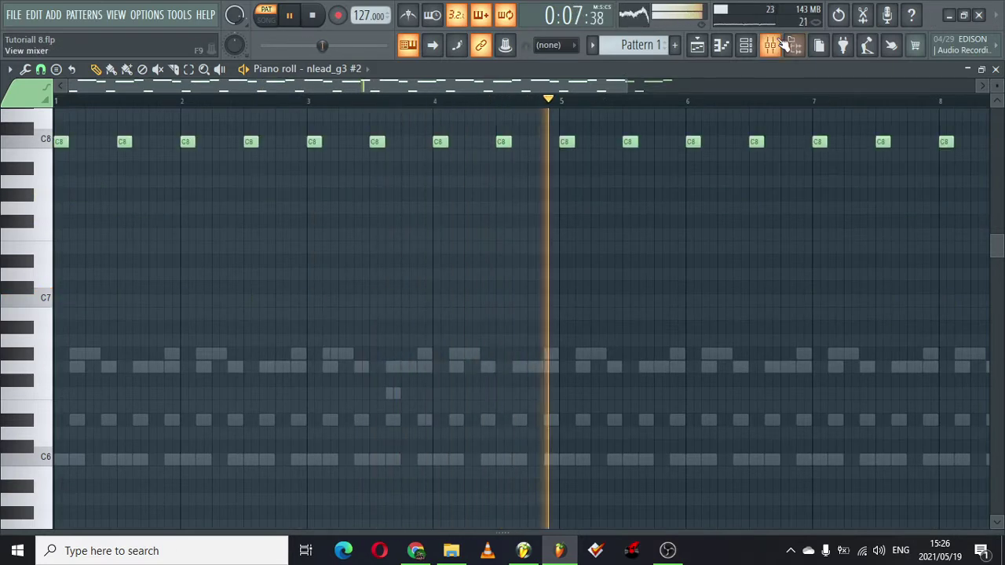
{"action": "key", "text": "F9"}
{"action": "left_click", "coordinate": [910, 108]}
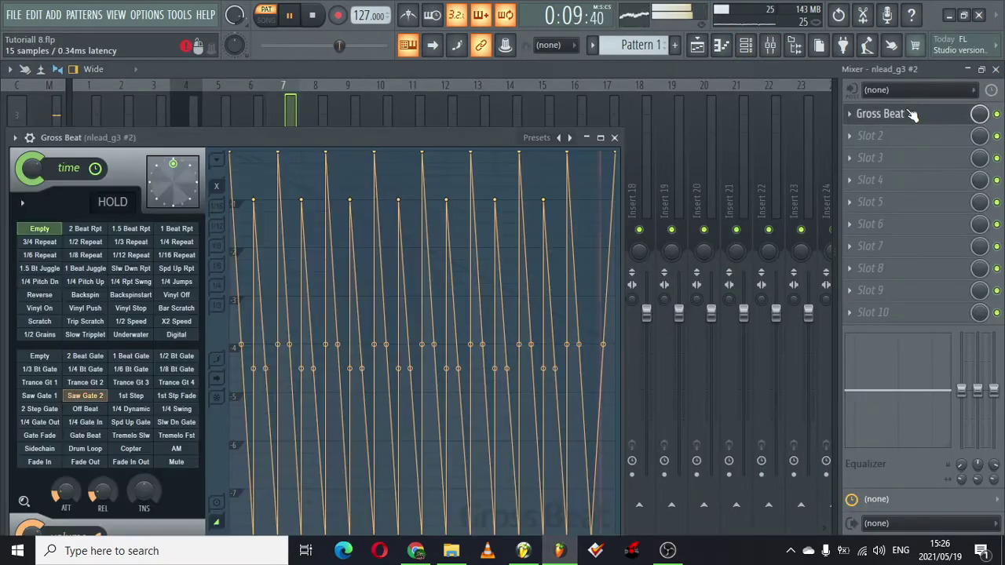
Audition the 1/4 Bt Gate, Trance Gt 3, Saw Gate 1 and 1st Step volume patterns in Gross Beat, ending back on Saw Gate 2.
{"action": "left_click", "coordinate": [86, 372]}
{"action": "left_click", "coordinate": [46, 372]}
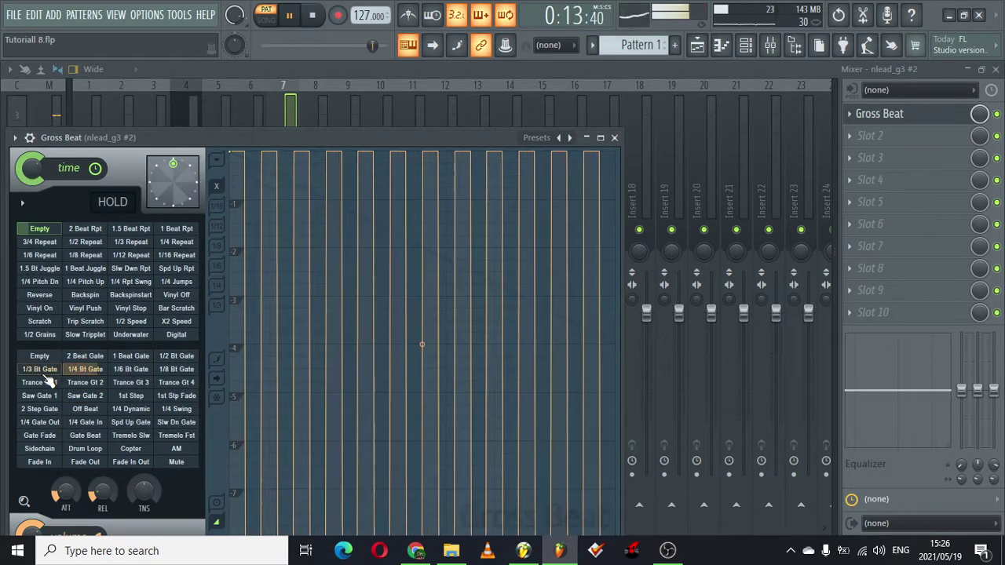
{"action": "left_click", "coordinate": [39, 383]}
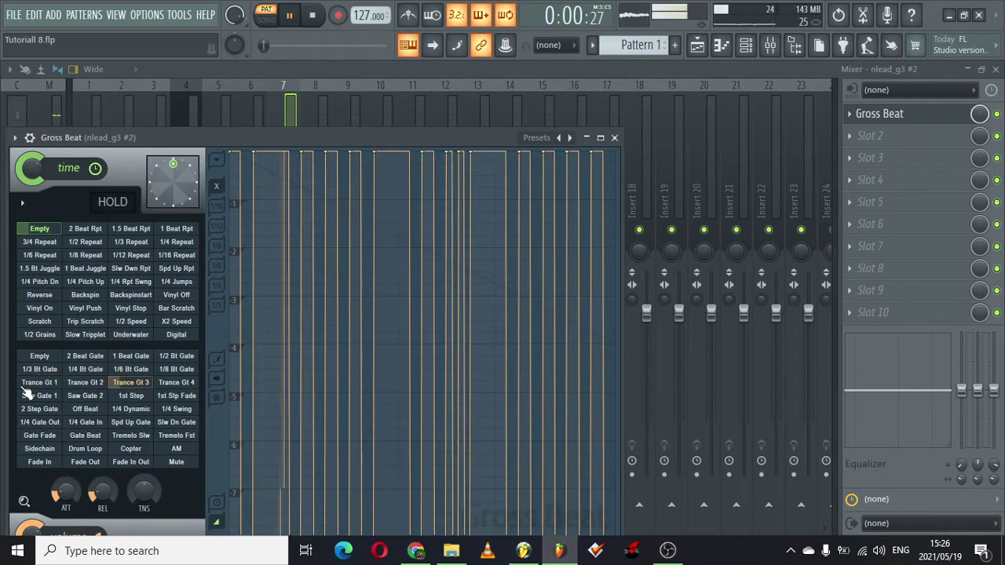
{"action": "left_click", "coordinate": [43, 396]}
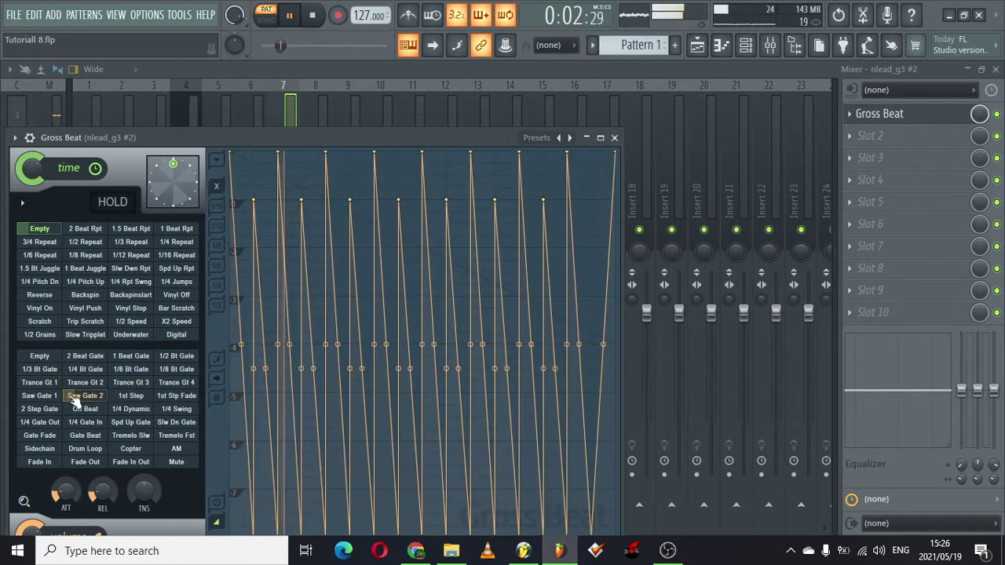
{"action": "left_click", "coordinate": [131, 396]}
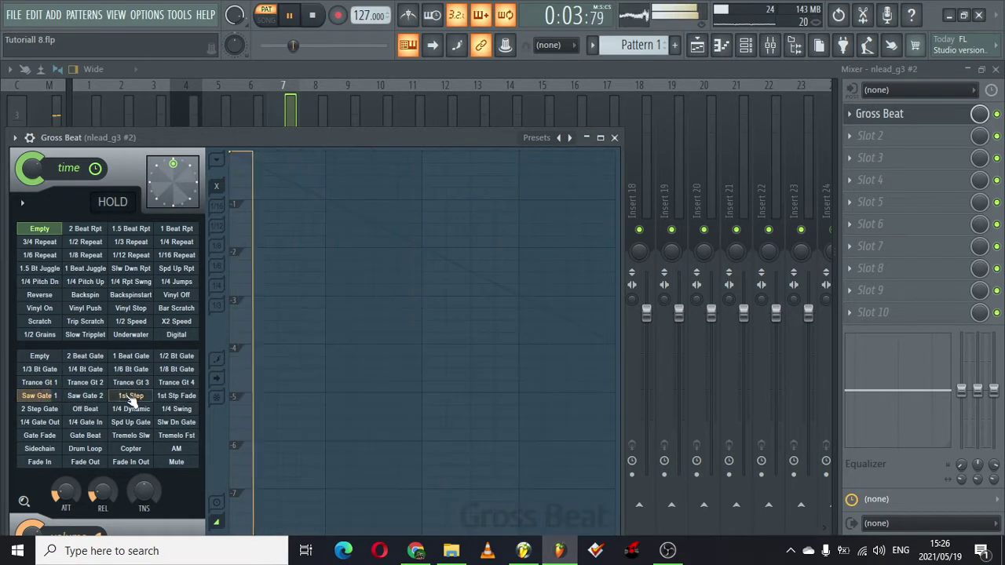
{"action": "left_click", "coordinate": [84, 395]}
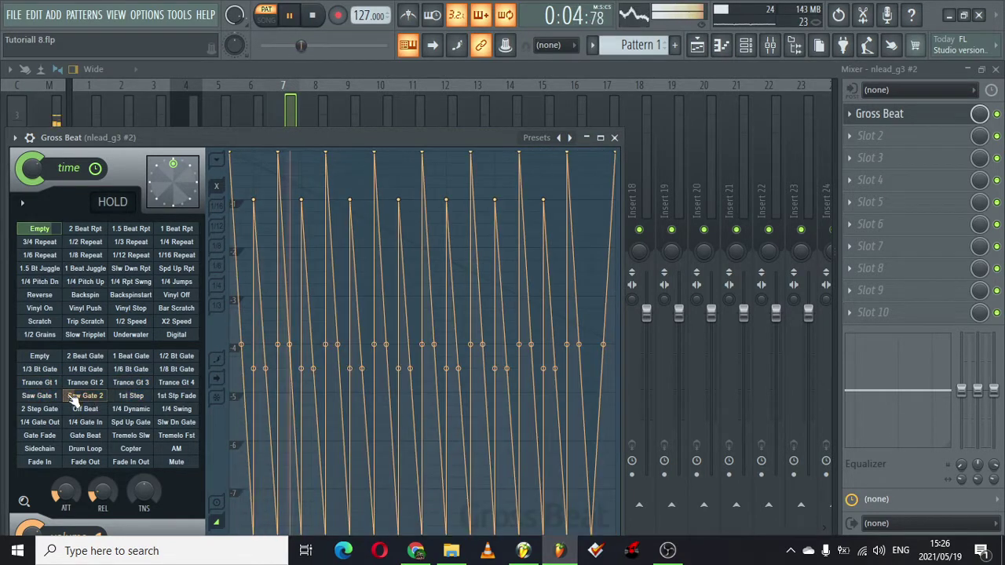
{"action": "left_click", "coordinate": [614, 138]}
Browse the other qgom pack folder and preview its samples for a new sound.
{"action": "left_click", "coordinate": [747, 47]}
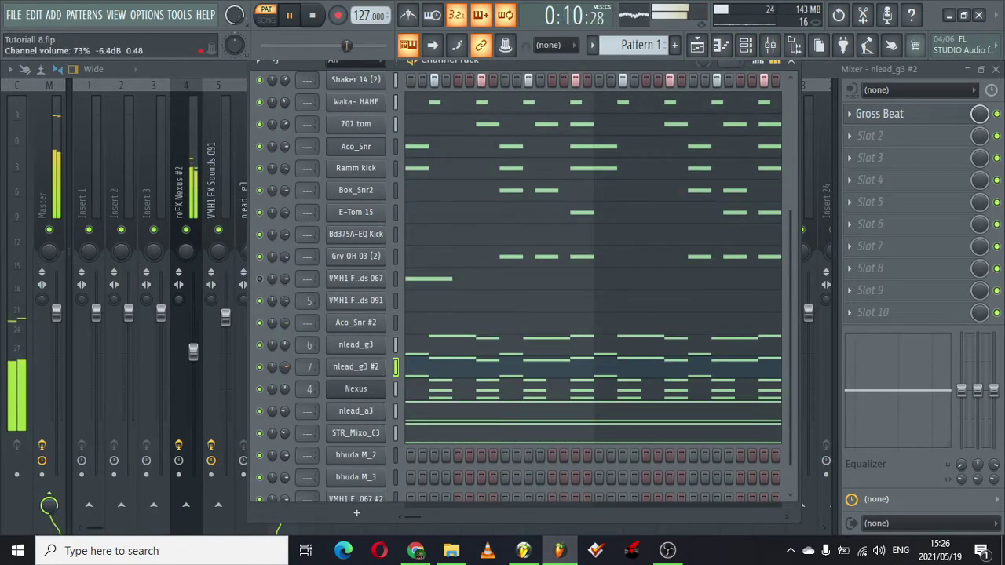
{"action": "scroll", "coordinate": [791, 271], "scroll_direction": "up", "scroll_amount": 5}
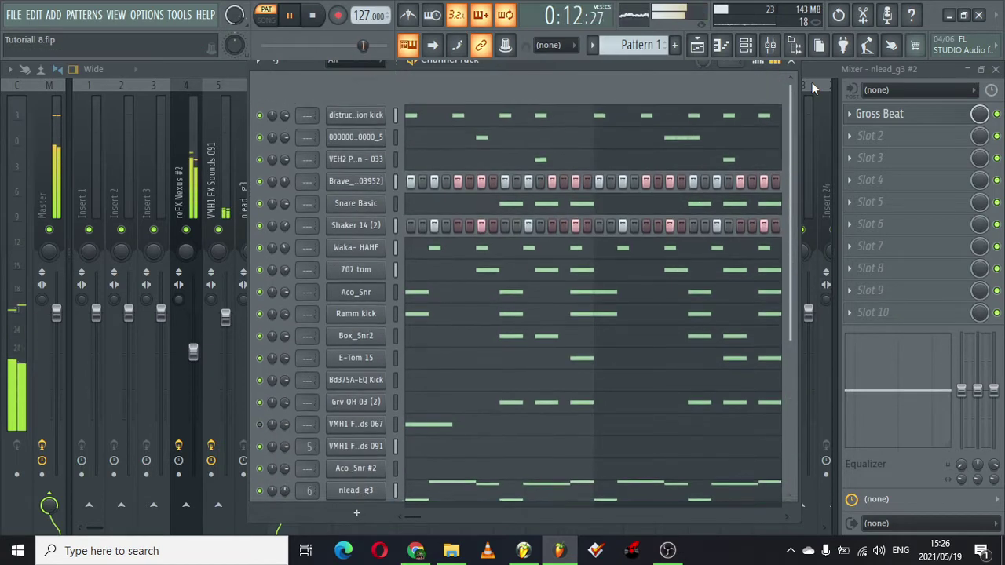
{"action": "left_click", "coordinate": [795, 47]}
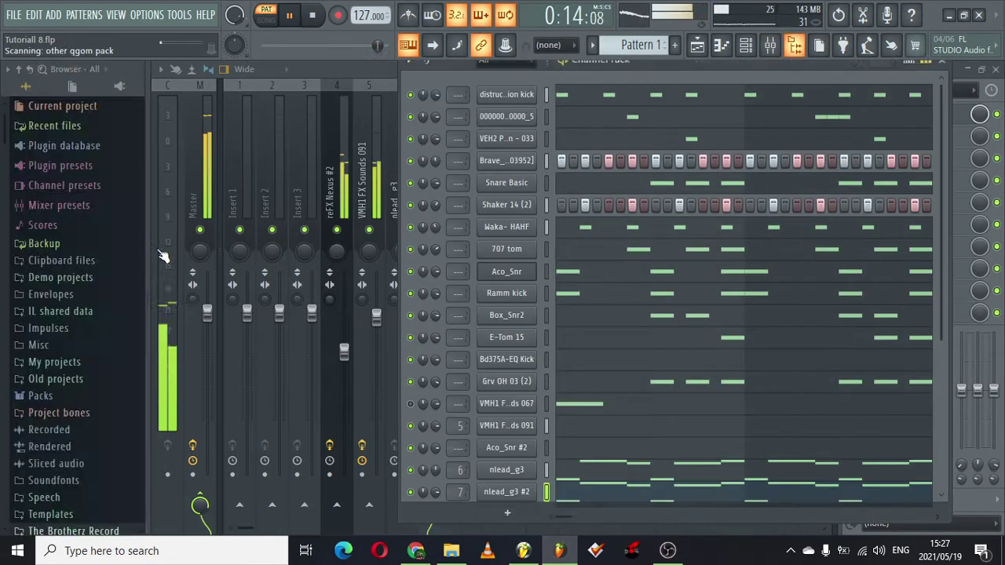
{"action": "scroll", "coordinate": [47, 306], "scroll_direction": "down", "scroll_amount": 10}
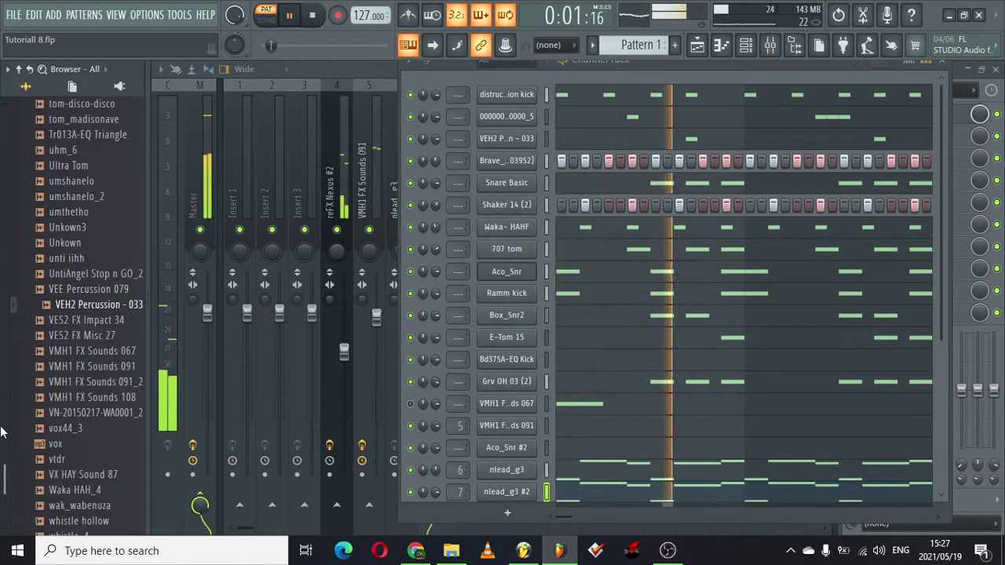
{"action": "left_click_drag", "start_coordinate": [2, 474], "coordinate": [3, 248]}
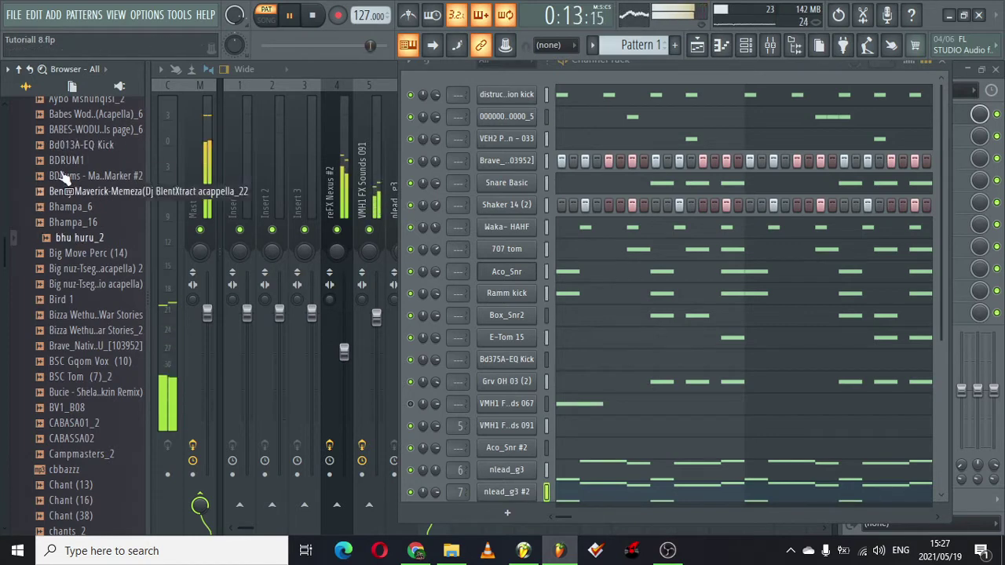
{"action": "left_click_drag", "start_coordinate": [64, 100], "coordinate": [55, 117]}
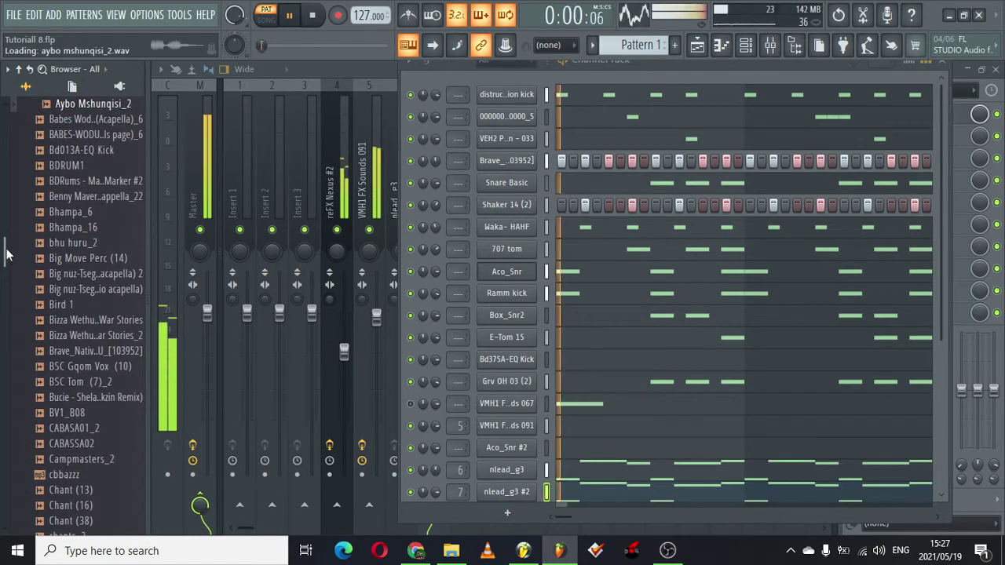
{"action": "left_click_drag", "start_coordinate": [6, 254], "coordinate": [4, 184]}
{"action": "left_click_drag", "start_coordinate": [87, 449], "coordinate": [87, 463]}
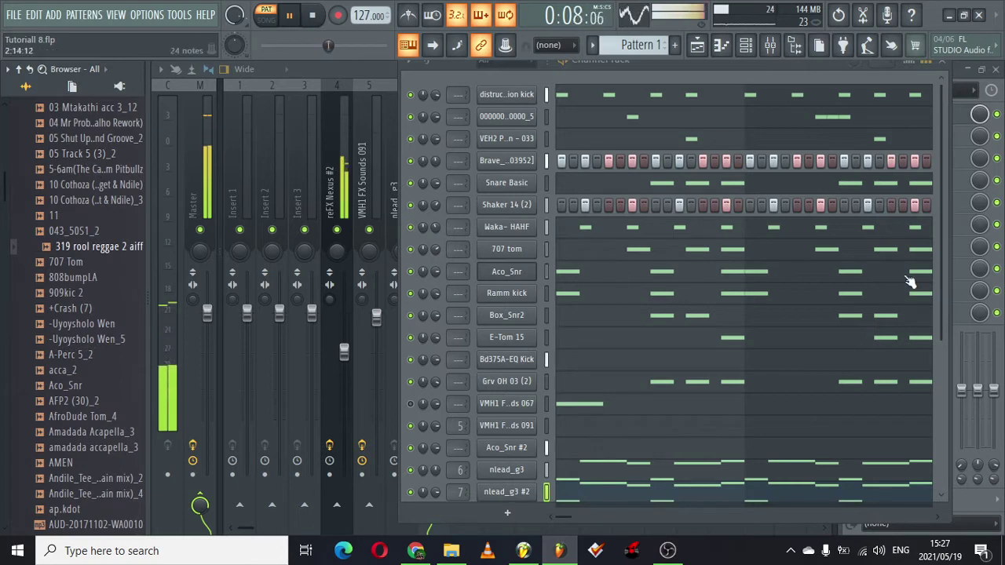
Add the 319 rool reggae 2 aiff sample as a new channel between Aco_Snr #2 and nlead_g3.
{"action": "scroll", "coordinate": [939, 183], "scroll_direction": "down", "scroll_amount": 5}
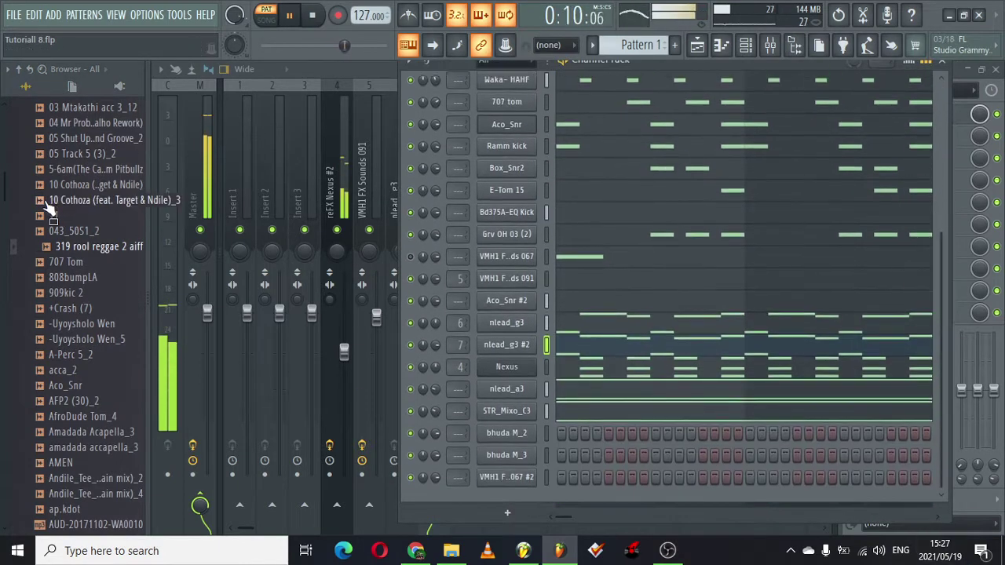
{"action": "left_click_drag", "start_coordinate": [47, 203], "coordinate": [52, 209]}
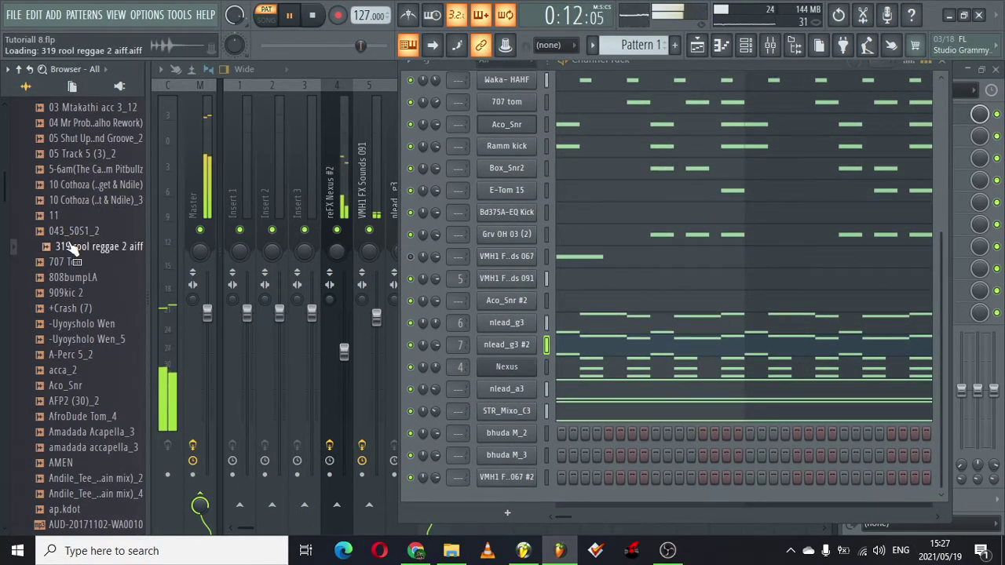
{"action": "left_click_drag", "start_coordinate": [484, 321], "coordinate": [430, 314]}
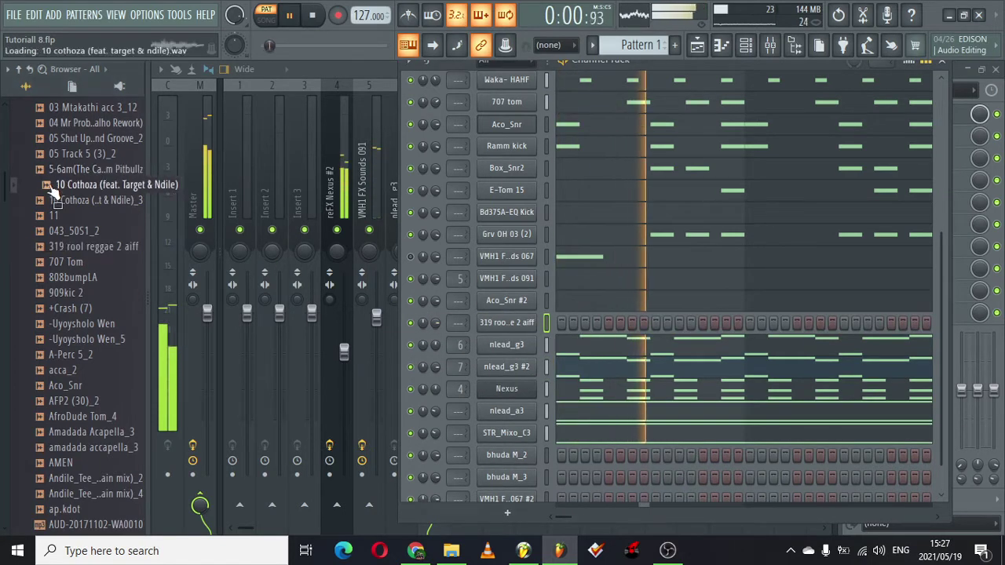
Add the BASS_EfEm_C2 sample from the 031 in studio_free_flp folder as a new channel above nlead_g3.
{"action": "left_click_drag", "start_coordinate": [4, 189], "coordinate": [2, 155]}
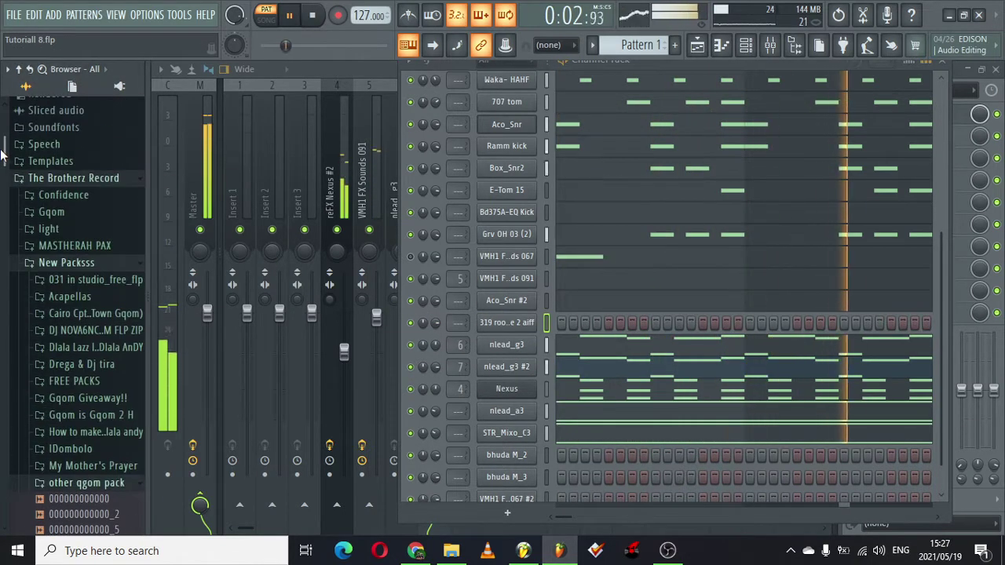
{"action": "left_click", "coordinate": [113, 275]}
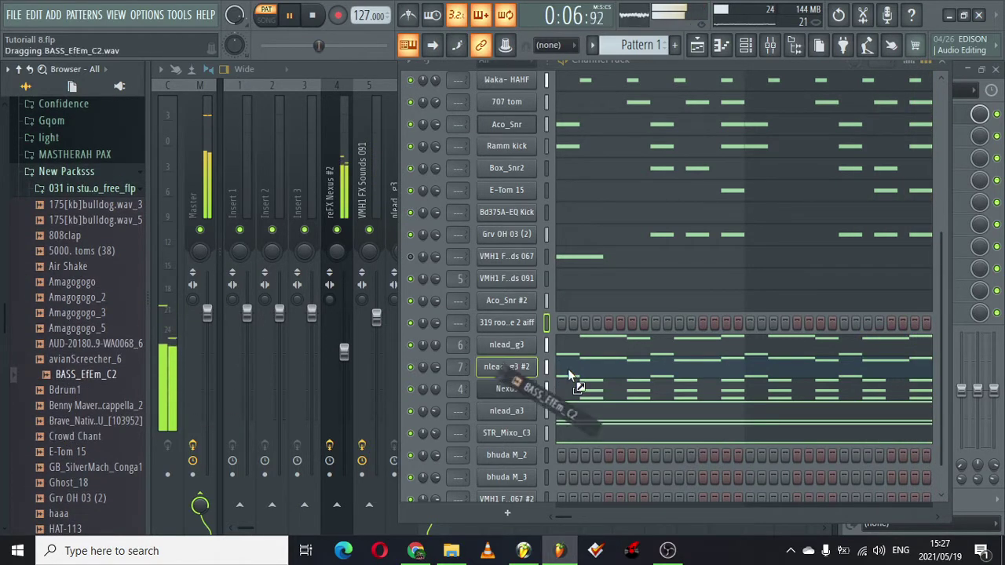
{"action": "left_click_drag", "start_coordinate": [570, 377], "coordinate": [438, 343]}
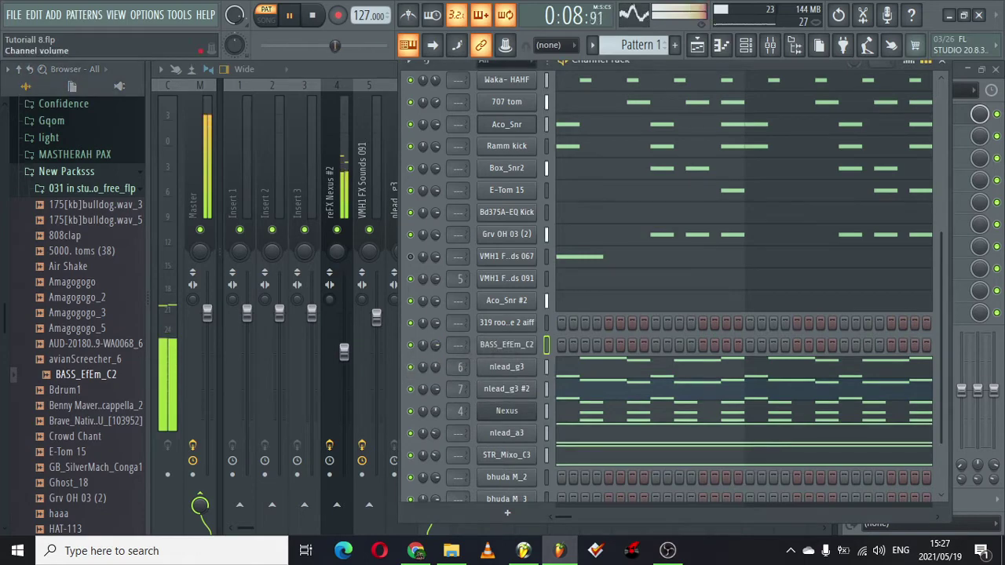
{"action": "left_click", "coordinate": [666, 551]}
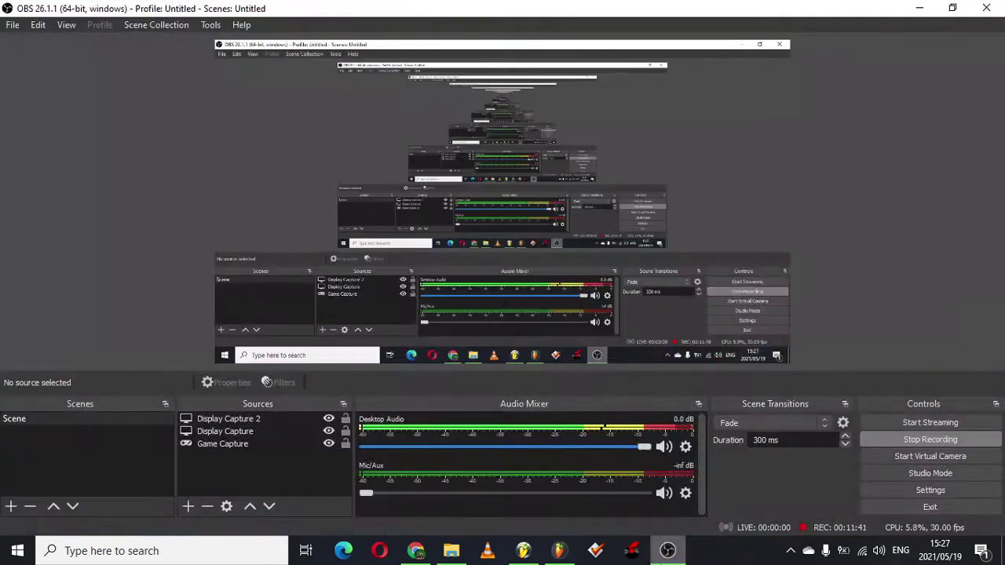
{"action": "left_click", "coordinate": [667, 550]}
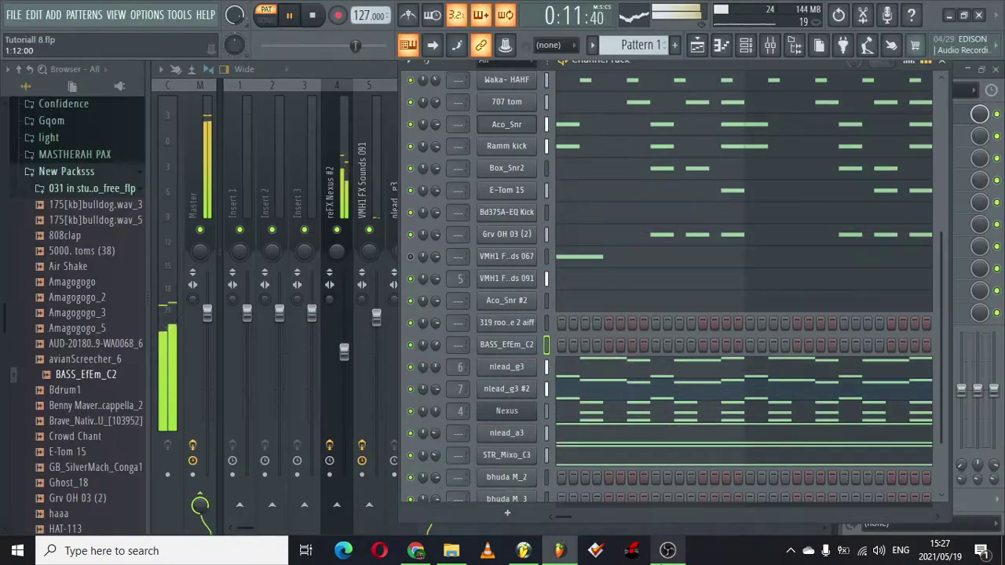
Hide the sample browser and mute the nlead_g3 #2 channel.
{"action": "left_click", "coordinate": [795, 45]}
{"action": "key", "text": "F7"}
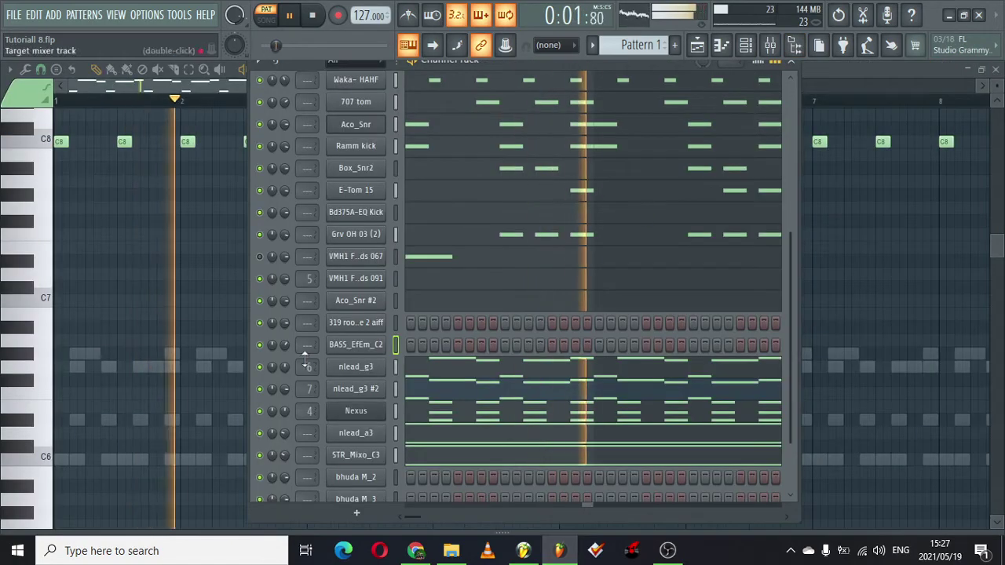
{"action": "left_click", "coordinate": [260, 389]}
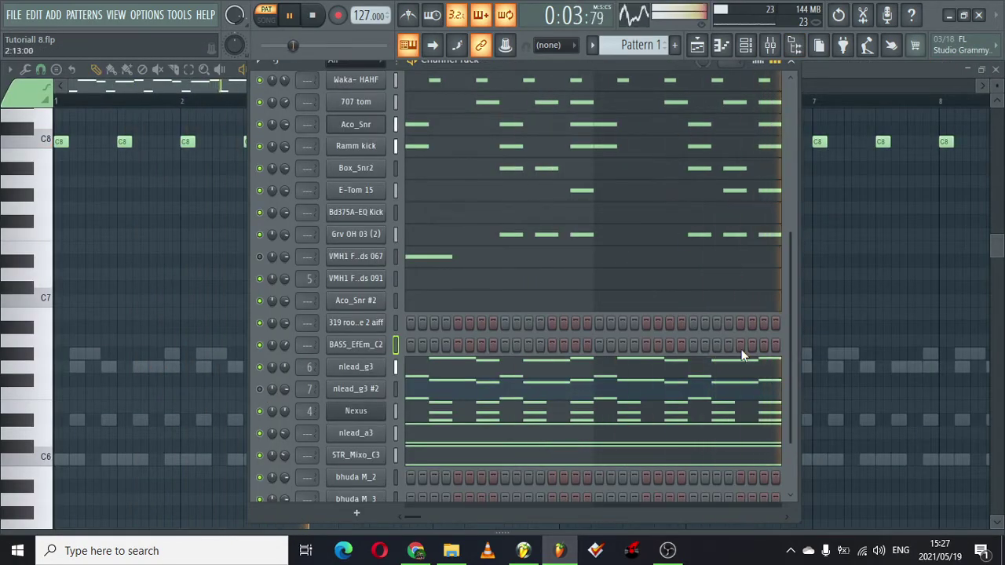
Insert a Purity instrument channel between Nexus and nlead_a3 and load the ST Fast Strings preset from its Strings category.
{"action": "right_click", "coordinate": [355, 436]}
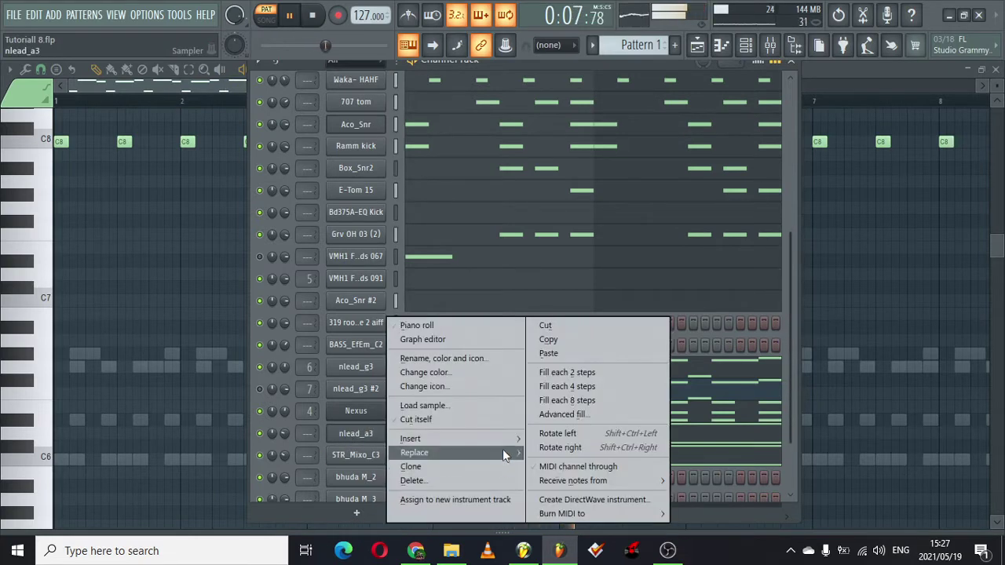
{"action": "mouse_move", "coordinate": [506, 445]}
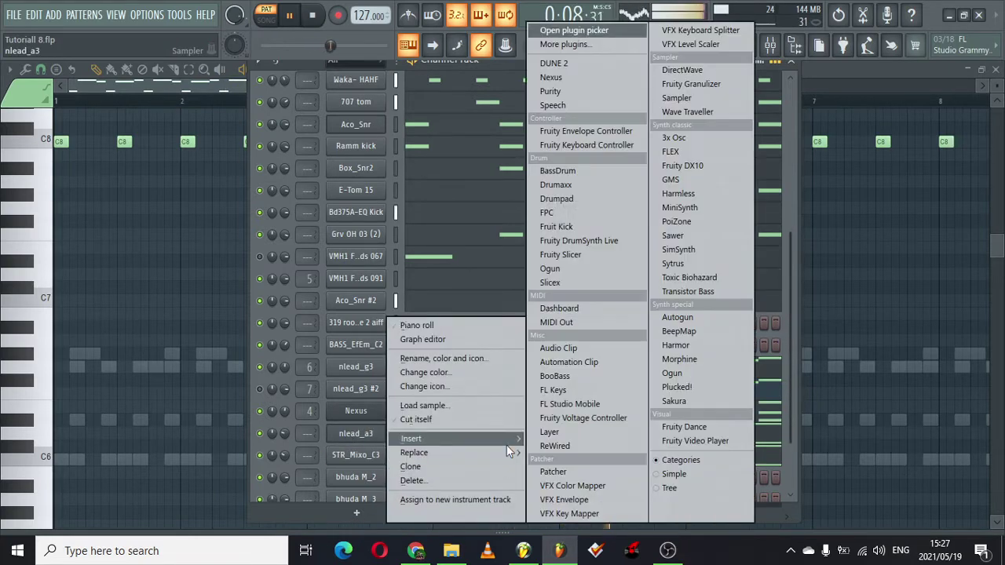
{"action": "left_click", "coordinate": [573, 93]}
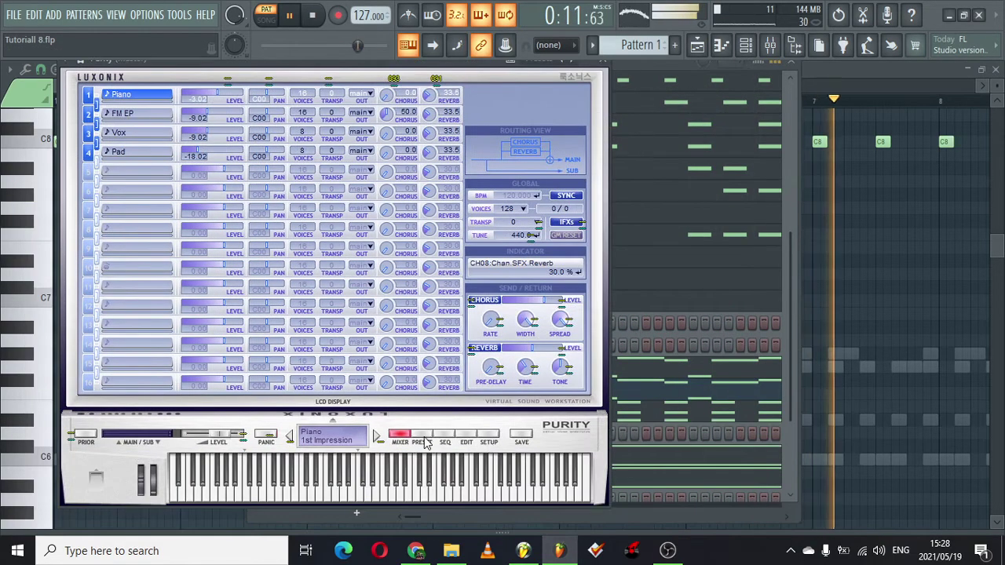
{"action": "left_click", "coordinate": [422, 439]}
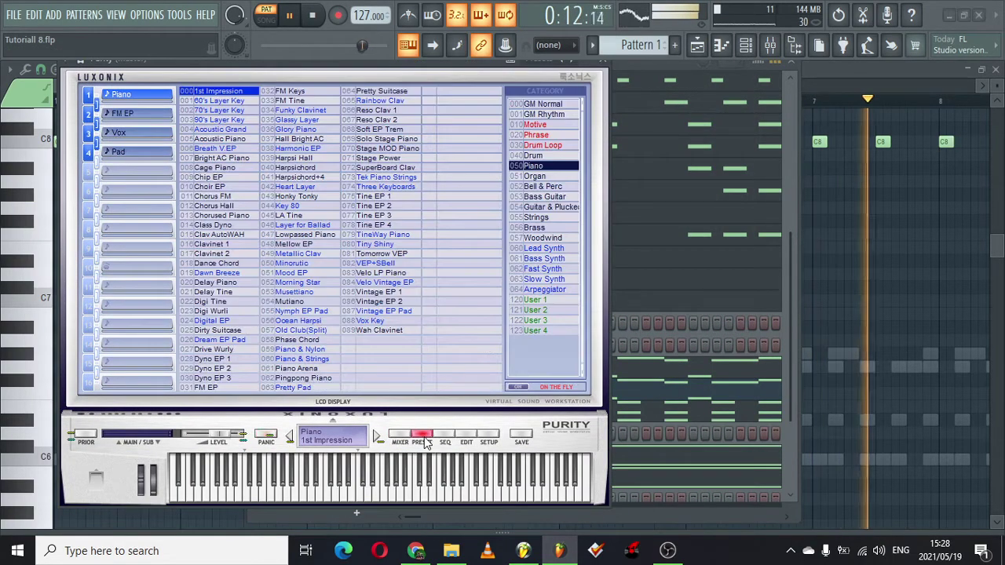
{"action": "left_click", "coordinate": [551, 216]}
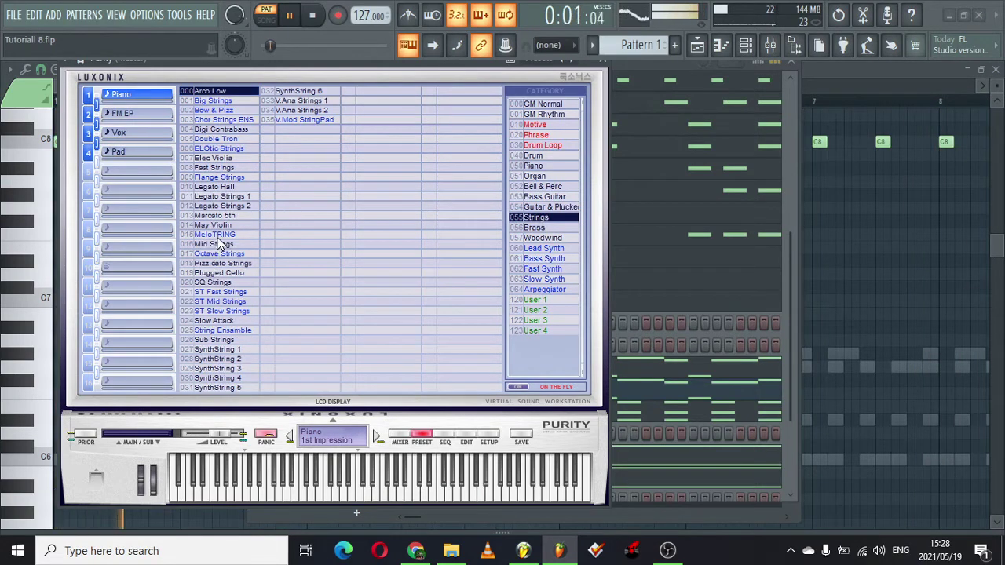
{"action": "left_click", "coordinate": [221, 292]}
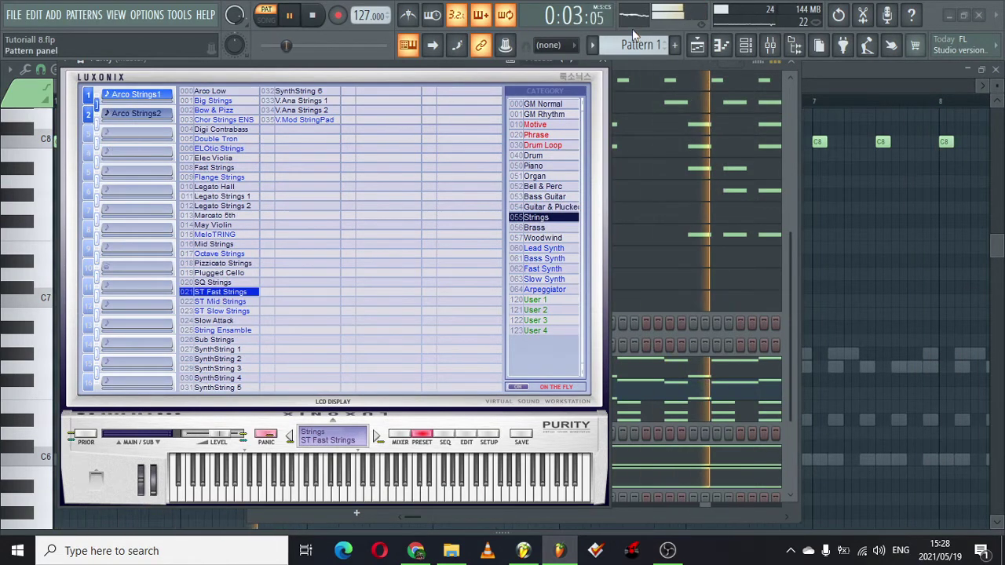
{"action": "key", "text": "Escape"}
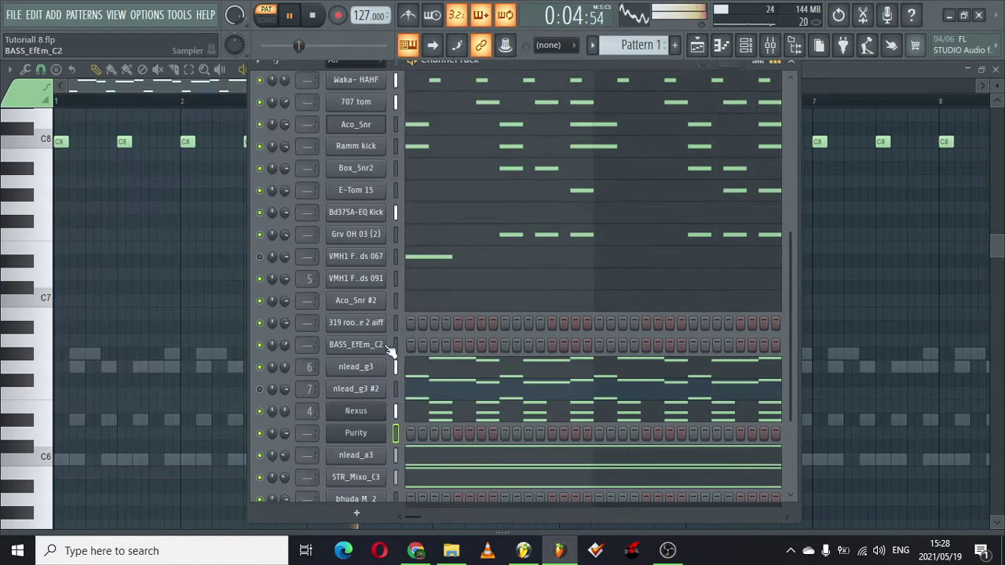
Copy the Nexus chord notes into the Purity channel and shorten all the copied notes to half their length.
{"action": "right_click", "coordinate": [341, 413]}
{"action": "left_click", "coordinate": [561, 340]}
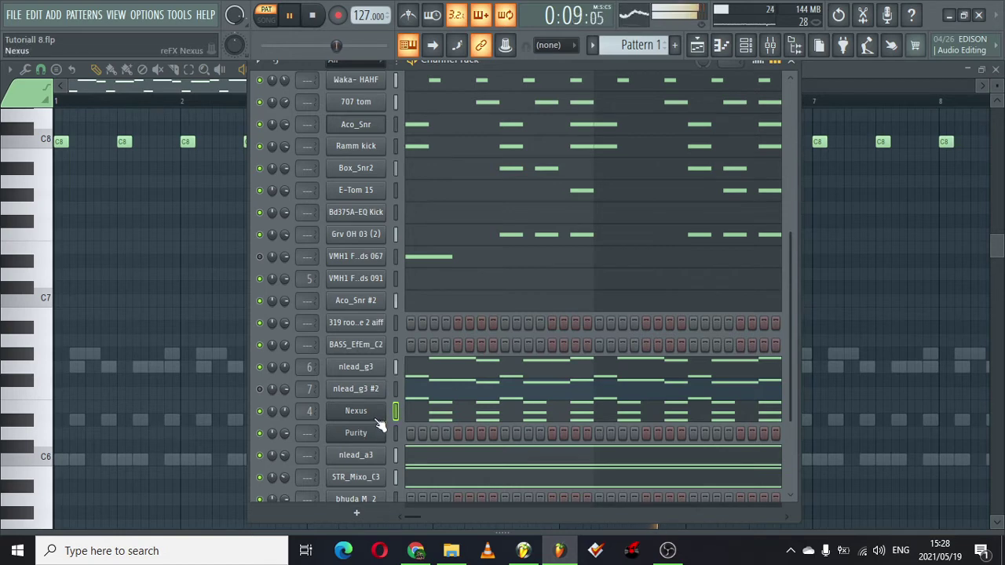
{"action": "right_click", "coordinate": [354, 434]}
{"action": "left_click", "coordinate": [567, 355]}
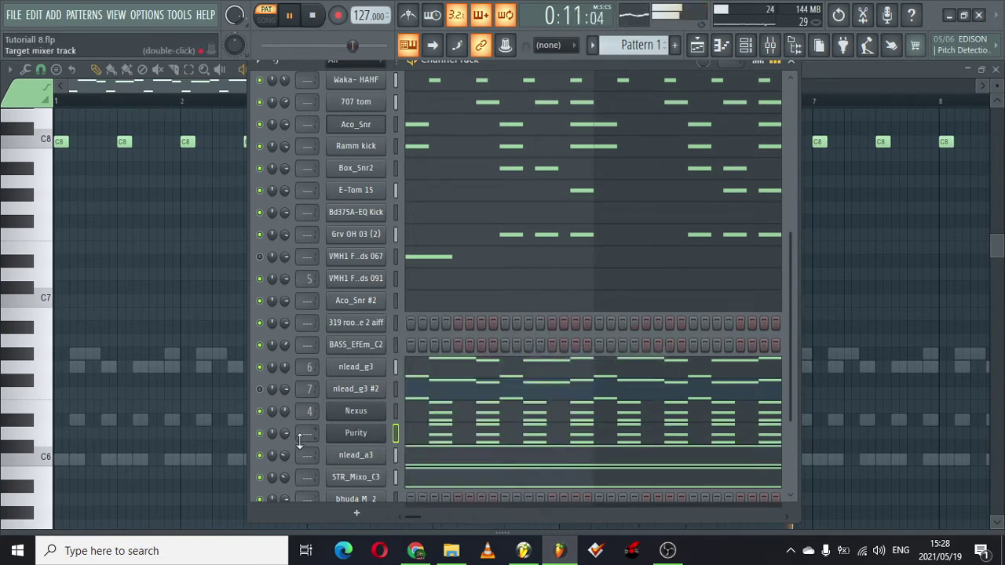
{"action": "left_click", "coordinate": [449, 433]}
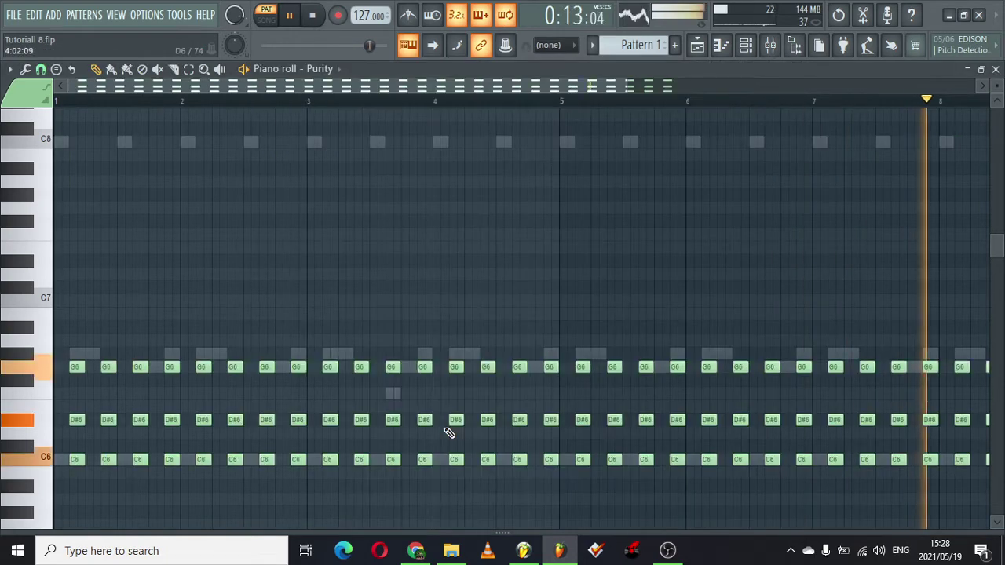
{"action": "key", "text": "ctrl+q"}
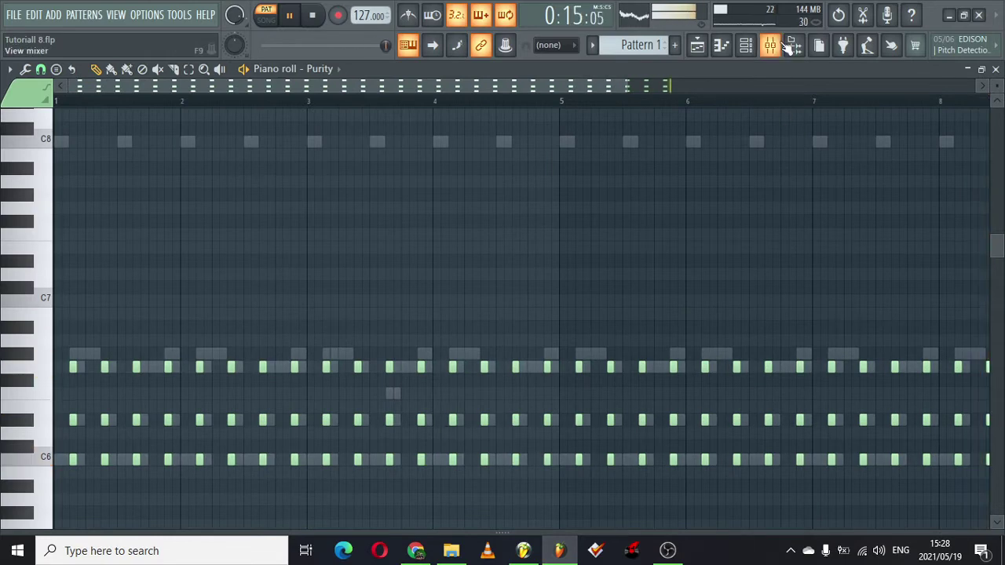
Transpose the Purity notes up one octave, and clone the Nexus channel.
{"action": "key", "text": "ctrl+Up"}
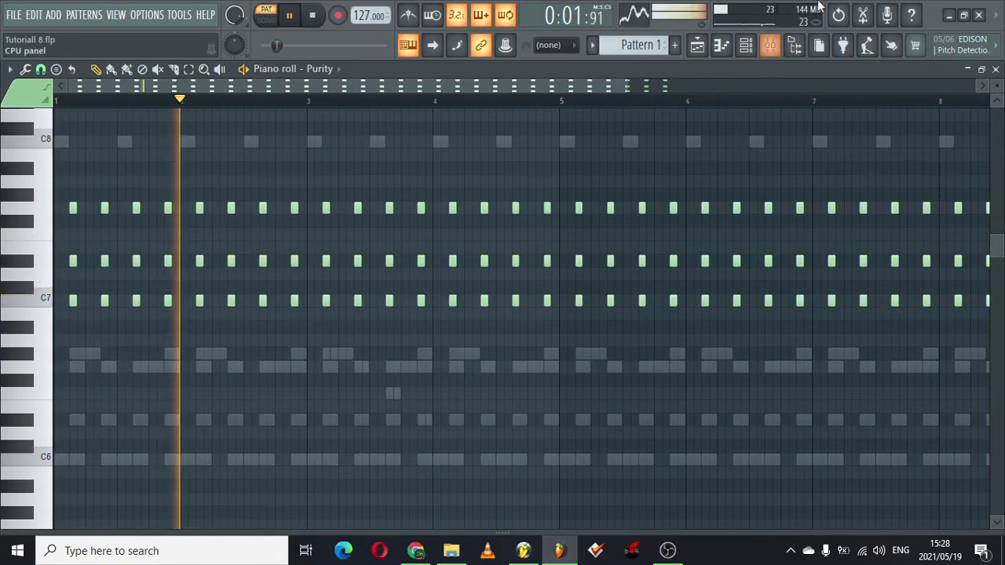
{"action": "key", "text": "F6"}
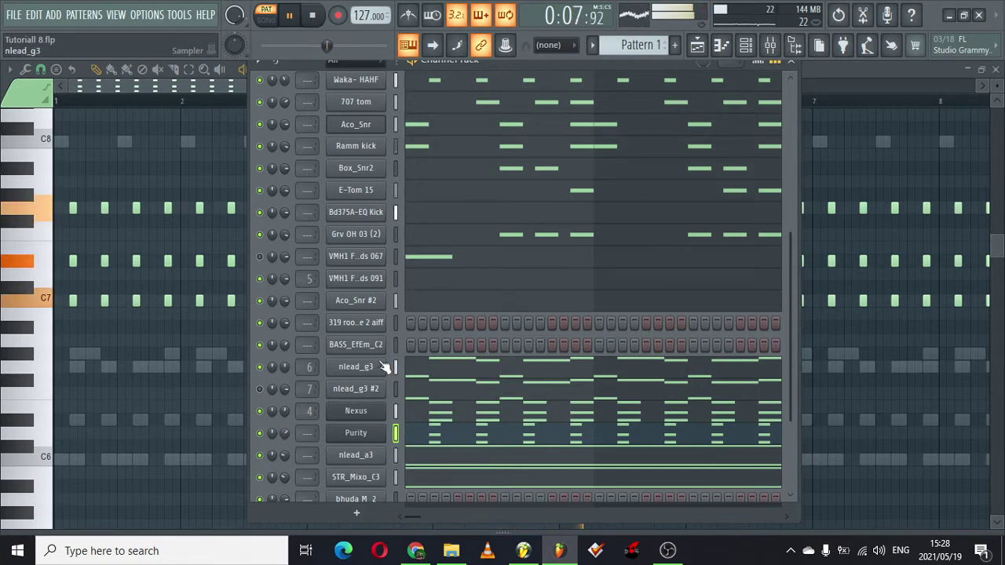
{"action": "right_click", "coordinate": [344, 415]}
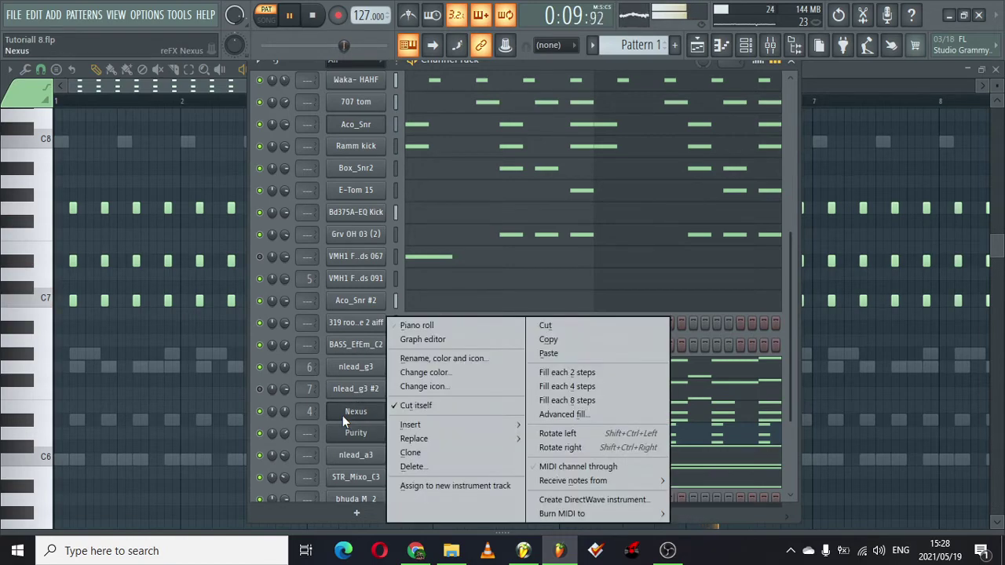
{"action": "left_click", "coordinate": [425, 454]}
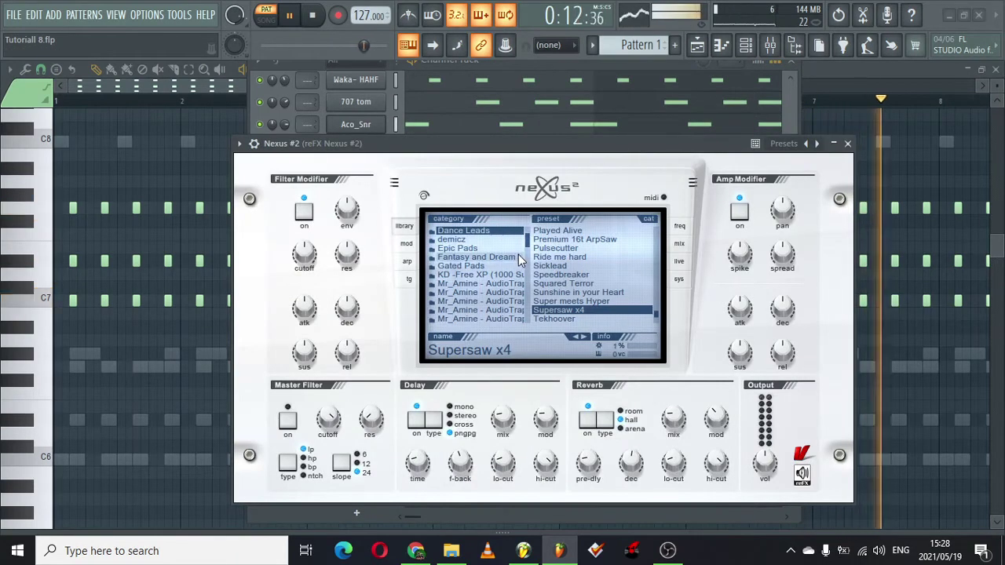
Load the PN Digipiano preset from the Piano category in the cloned Nexus #2 and close the plugin window.
{"action": "scroll", "coordinate": [531, 249], "scroll_direction": "down", "scroll_amount": 3}
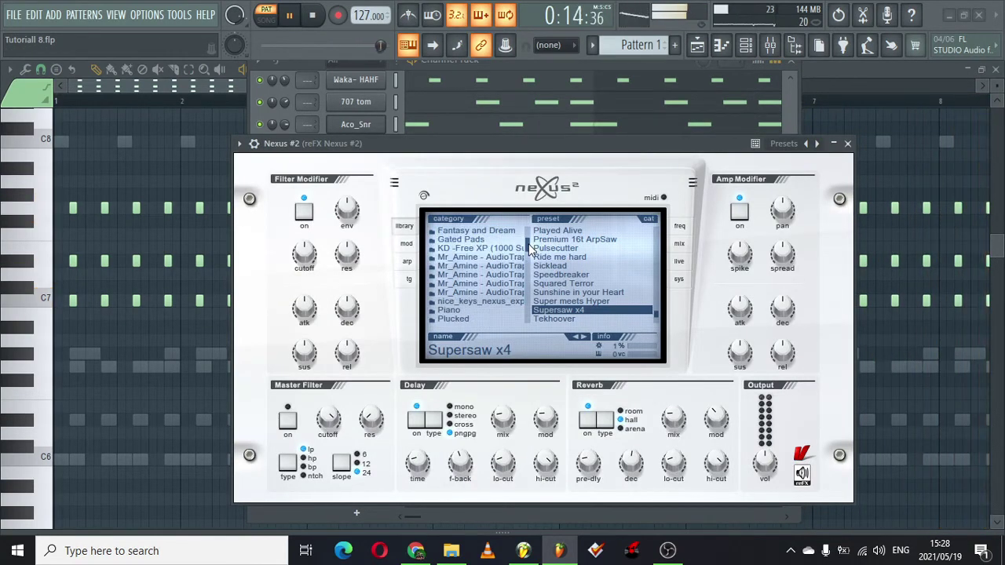
{"action": "scroll", "coordinate": [496, 272], "scroll_direction": "down", "scroll_amount": 2}
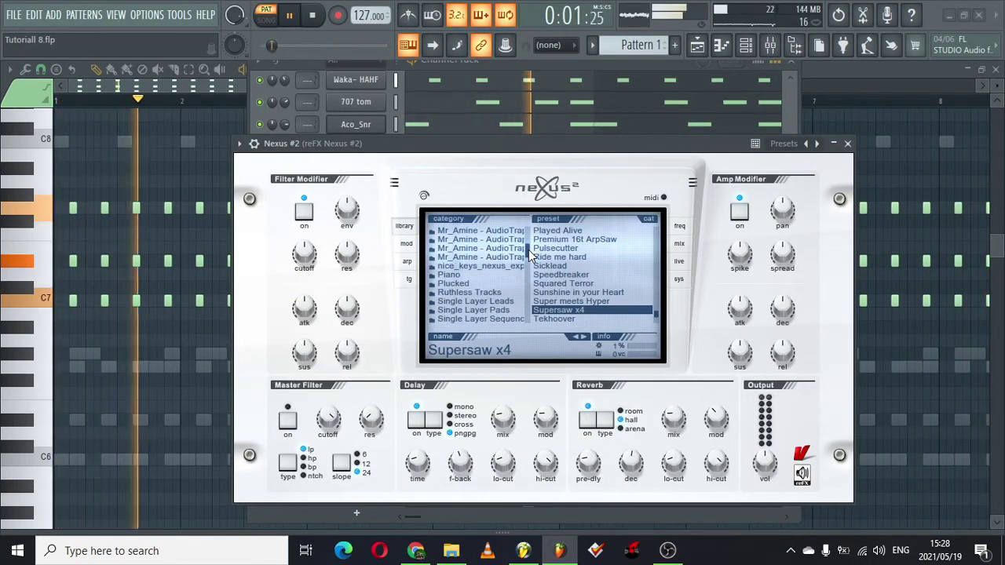
{"action": "left_click", "coordinate": [492, 275]}
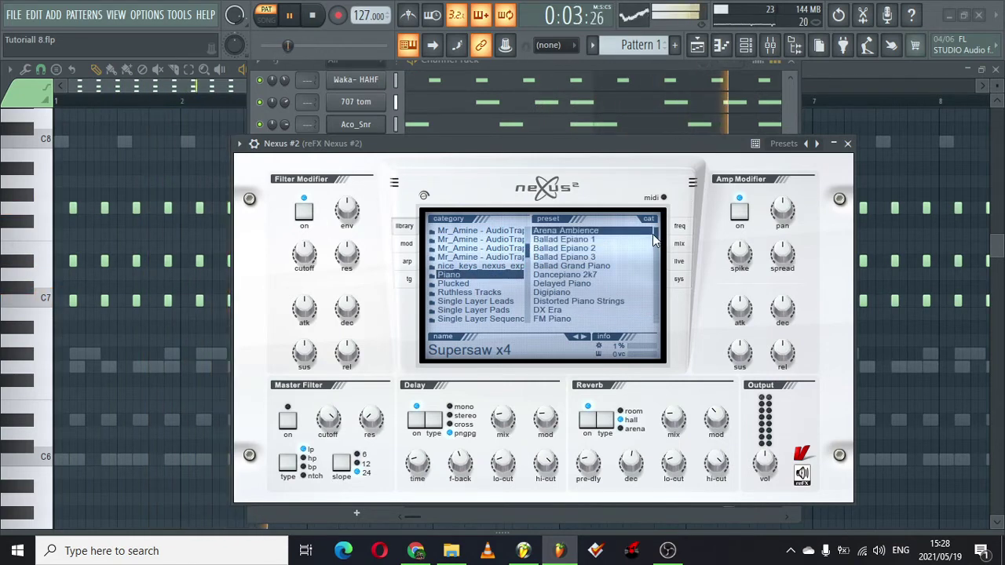
{"action": "scroll", "coordinate": [655, 240], "scroll_direction": "down", "scroll_amount": 2}
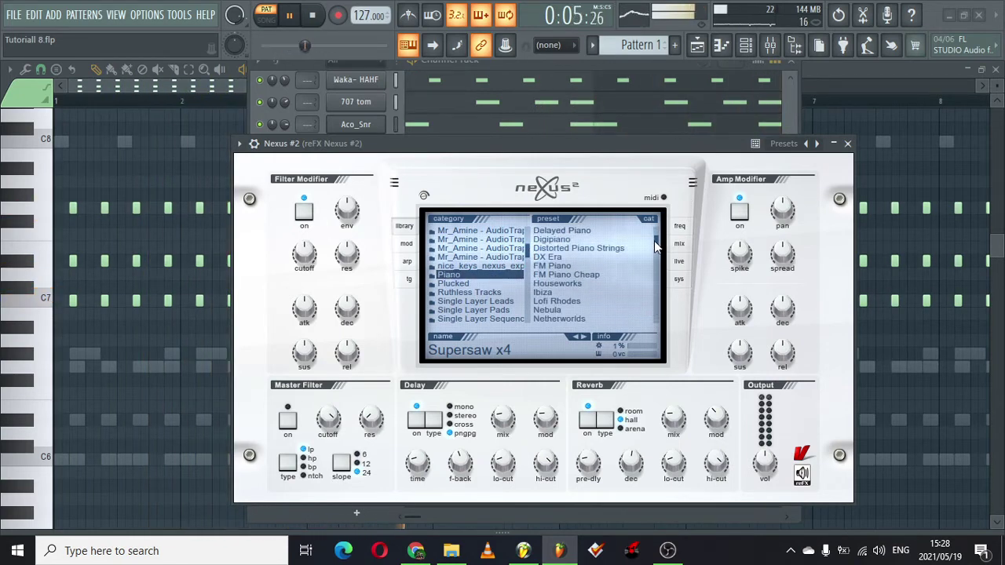
{"action": "left_click_drag", "start_coordinate": [655, 247], "coordinate": [655, 259]}
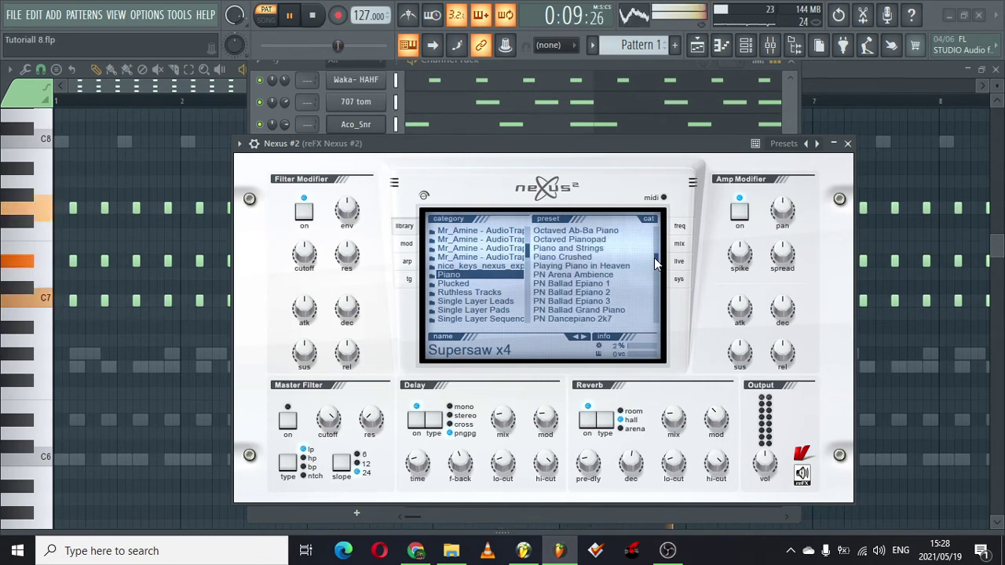
{"action": "scroll", "coordinate": [655, 264], "scroll_direction": "down", "scroll_amount": 6}
{"action": "left_click", "coordinate": [570, 284]}
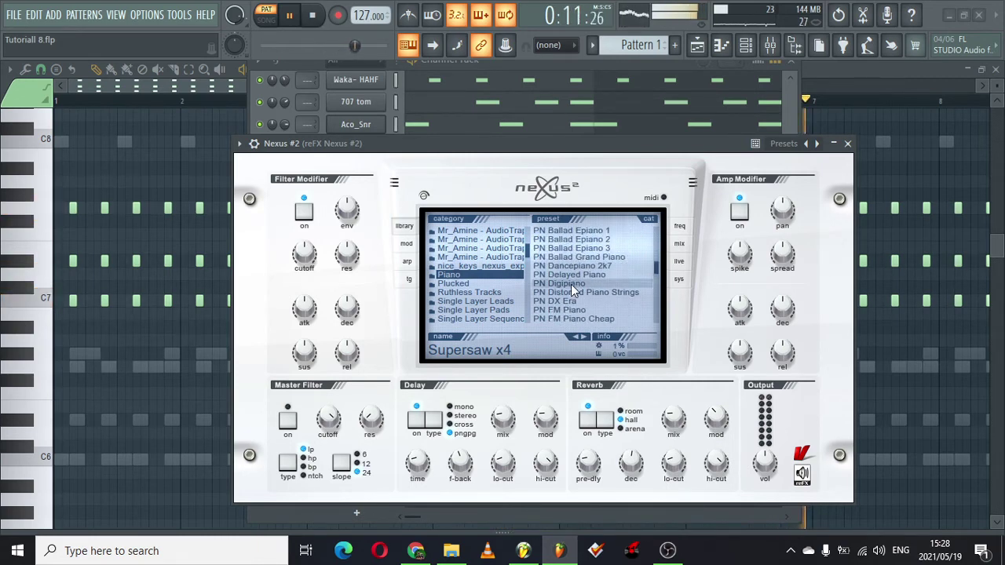
{"action": "left_click", "coordinate": [847, 143]}
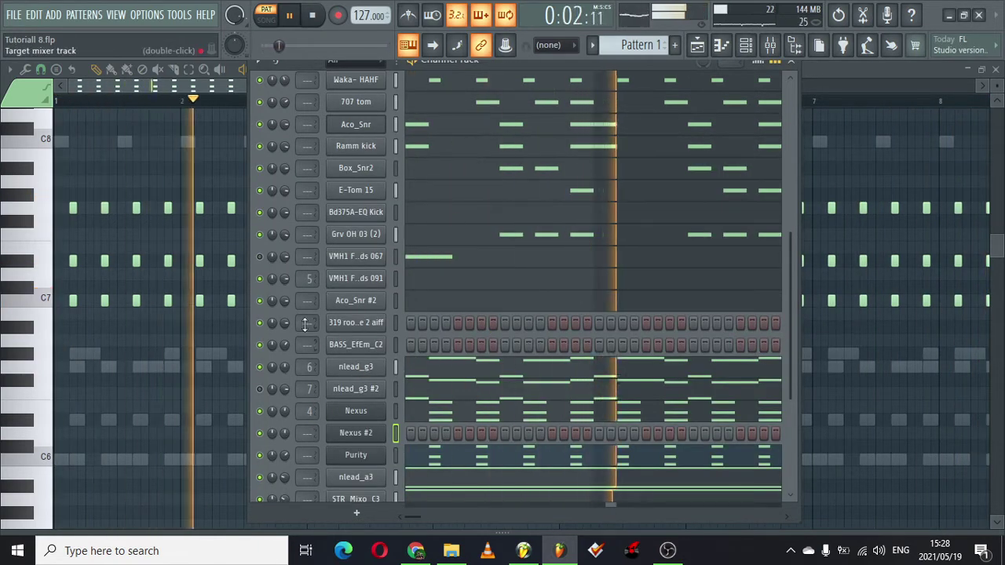
Start the Nexus #2 melody in its piano roll with two-step G7 and G#7 notes at steps 3 and 5 of bar 1.
{"action": "right_click", "coordinate": [339, 434]}
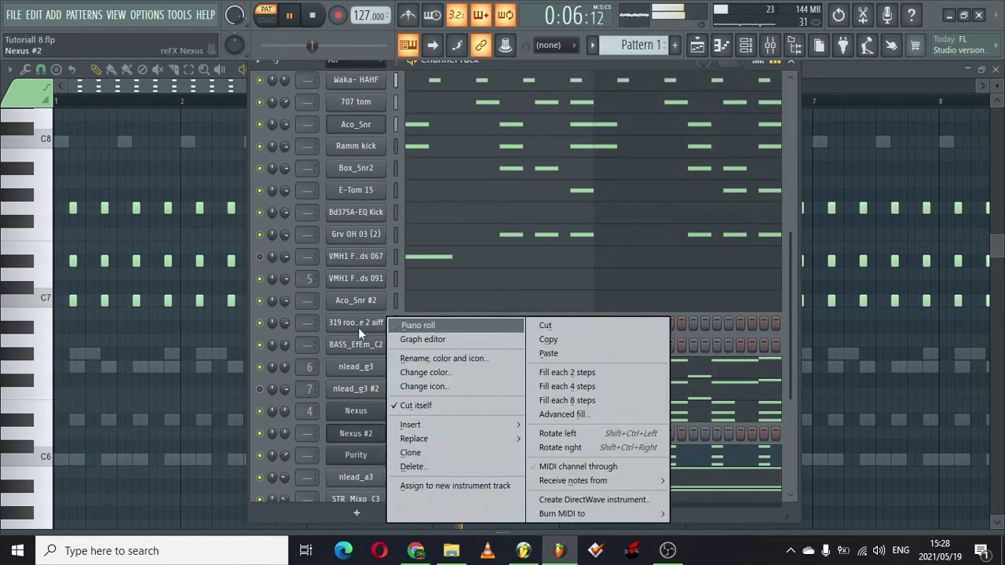
{"action": "left_click", "coordinate": [417, 325]}
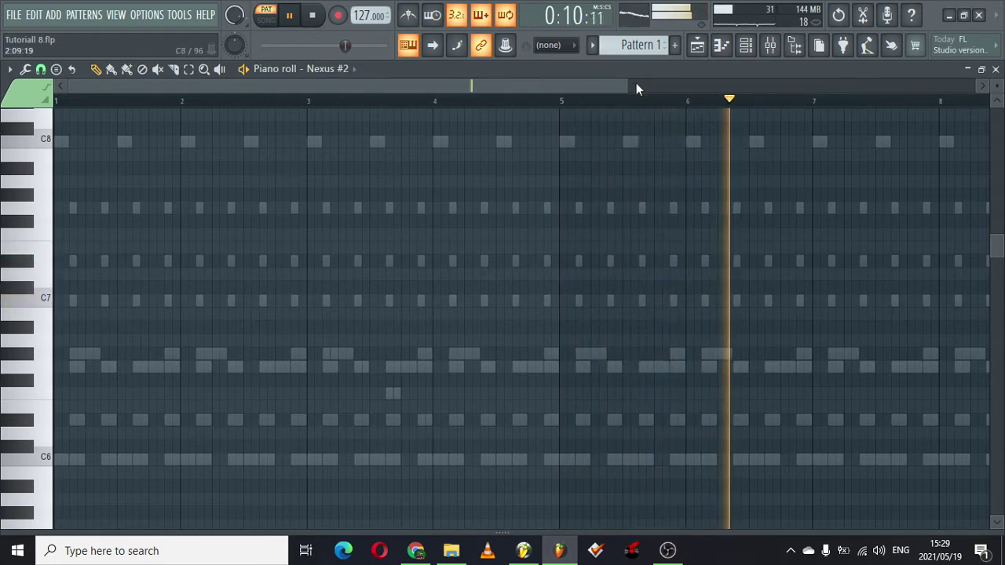
{"action": "left_click_drag", "start_coordinate": [627, 85], "coordinate": [236, 85]}
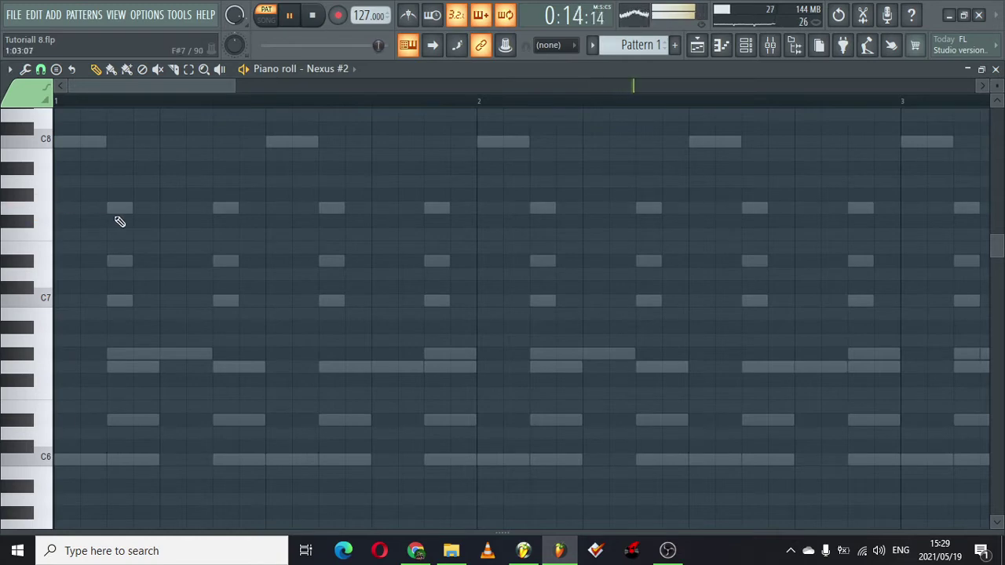
{"action": "left_click", "coordinate": [120, 221]}
{"action": "left_click_drag", "start_coordinate": [129, 215], "coordinate": [159, 208]}
{"action": "left_click", "coordinate": [130, 207]}
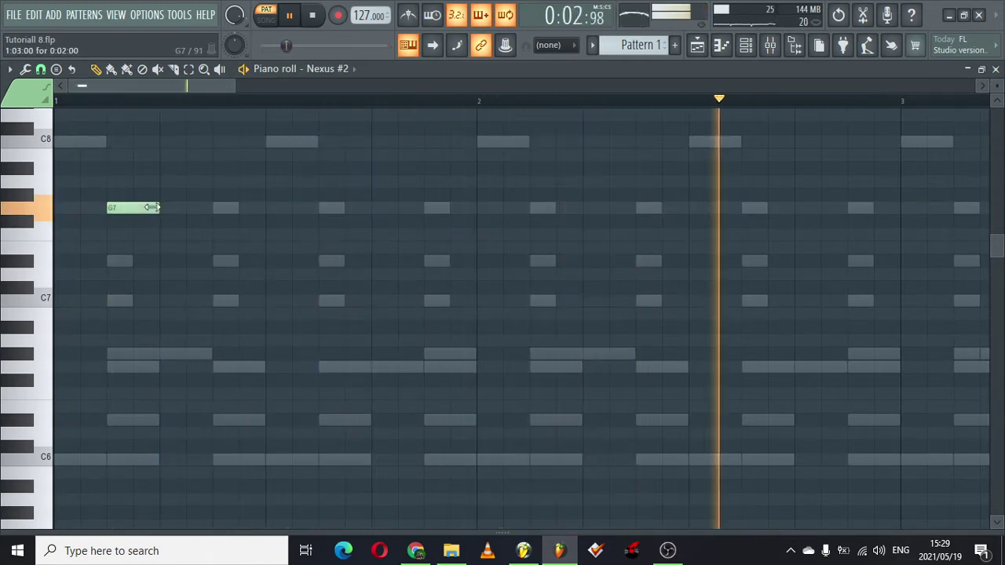
{"action": "left_click", "coordinate": [167, 194]}
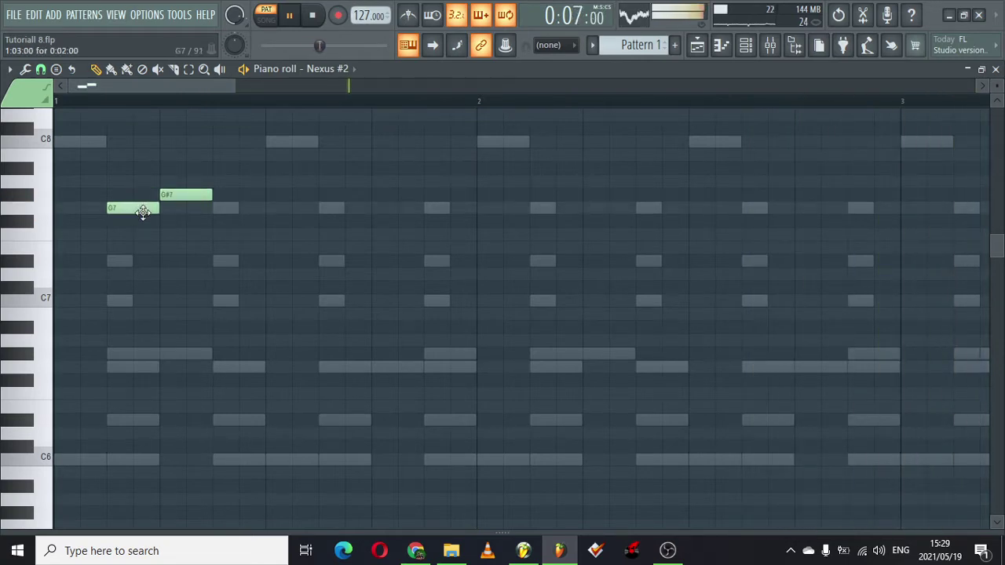
{"action": "key", "text": "space"}
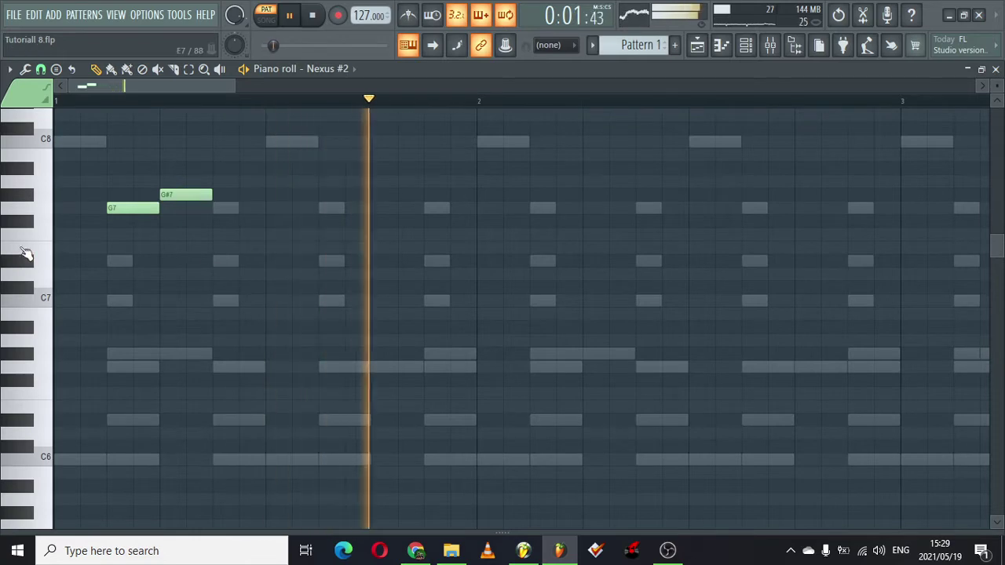
{"action": "key", "text": "space"}
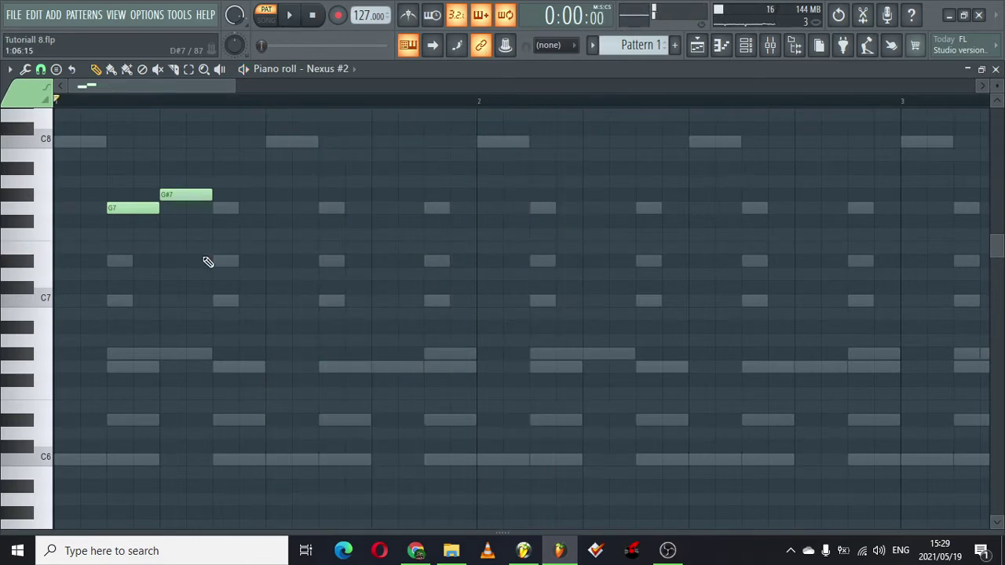
Complete the bar 1 melody with two-step notes G7 at step 7 and D#7 at step 11.
{"action": "left_click", "coordinate": [223, 299]}
{"action": "key", "text": "space"}
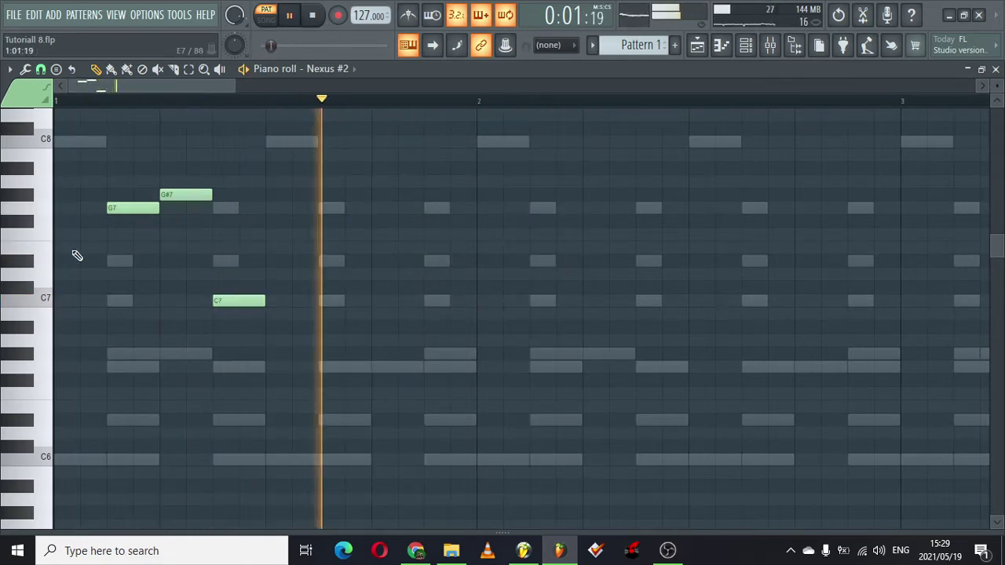
{"action": "key", "text": "space"}
{"action": "key", "text": "space"}
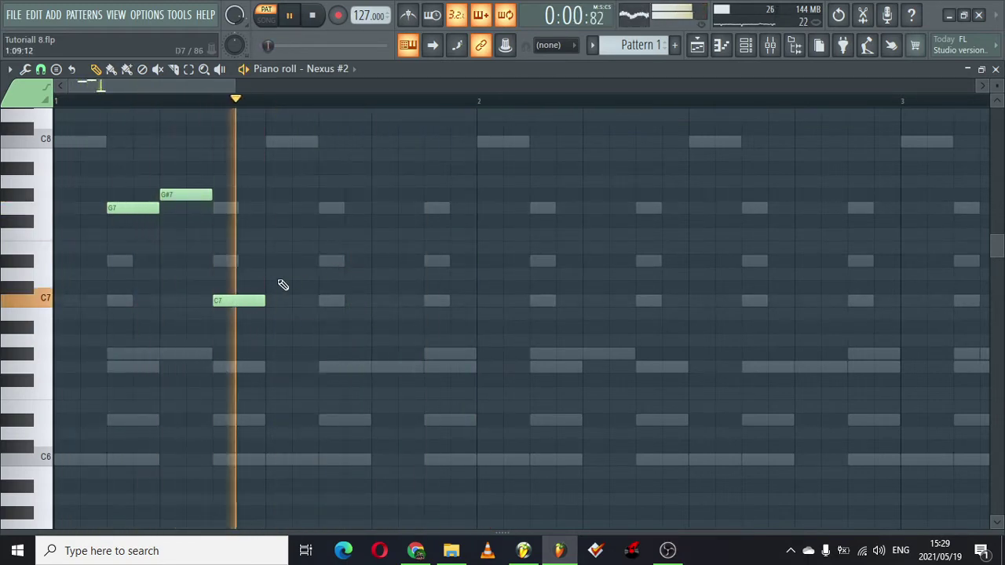
{"action": "left_click_drag", "start_coordinate": [234, 300], "coordinate": [222, 221]}
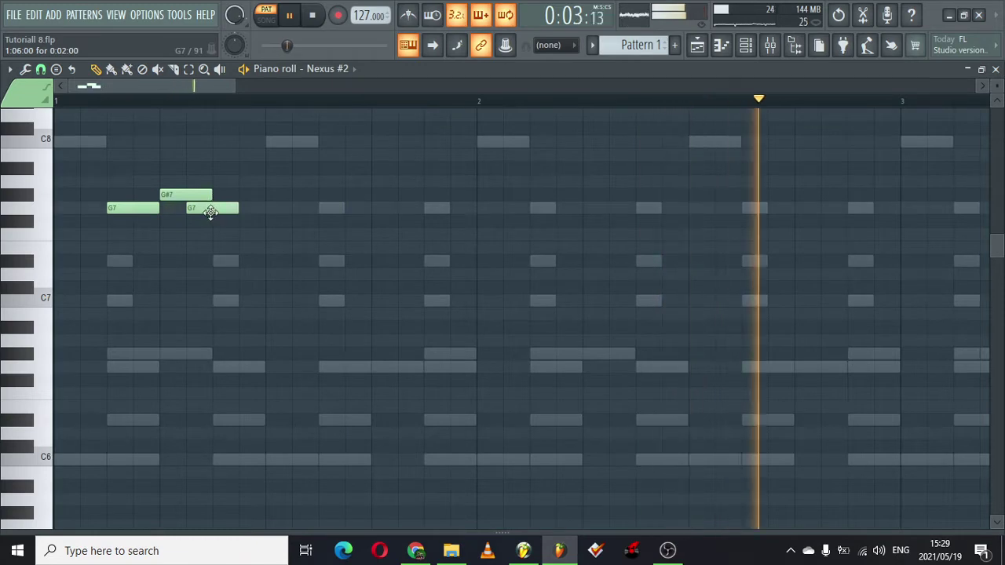
{"action": "left_click_drag", "start_coordinate": [209, 210], "coordinate": [230, 210]}
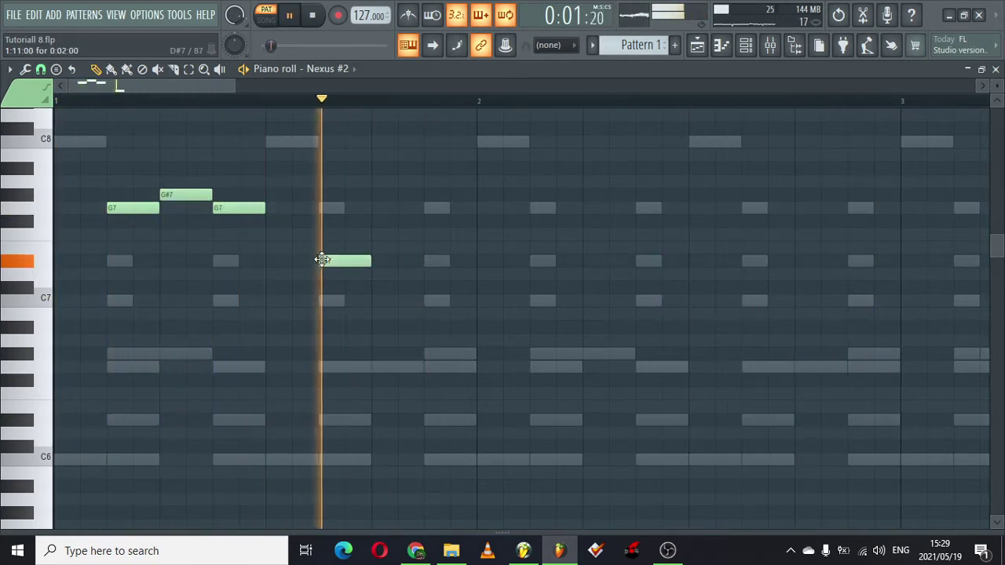
Add a bar 2 phrase of A#7, G#7 and A#7 at steps 3, 5 and 7, ending on G7 at step 11.
{"action": "left_click_drag", "start_coordinate": [238, 86], "coordinate": [531, 74]}
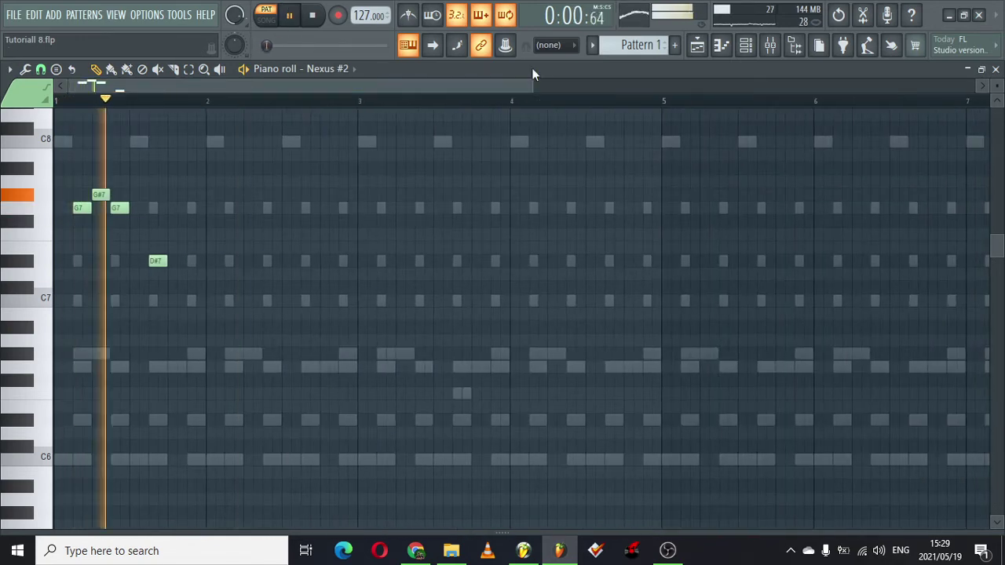
{"action": "key", "text": "space"}
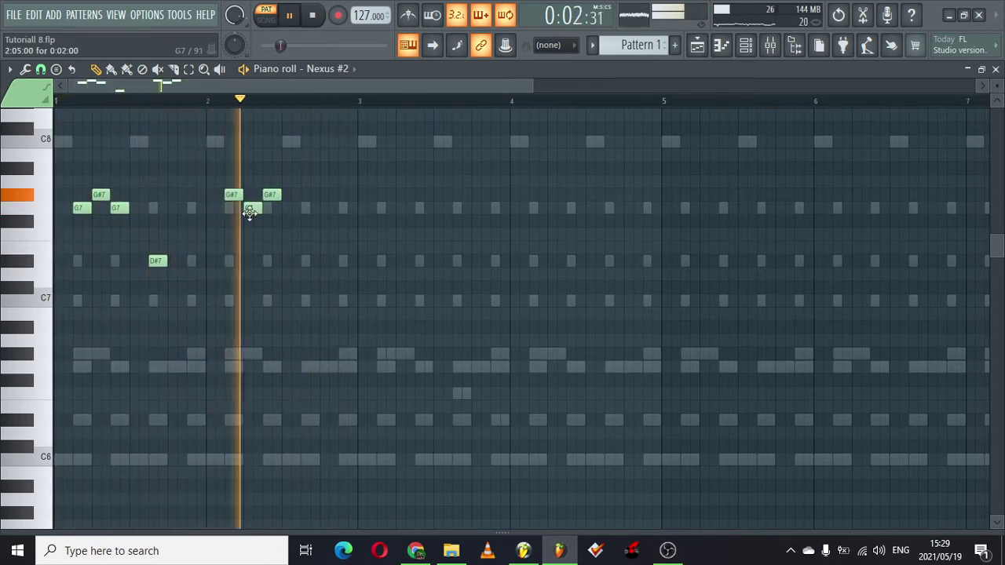
{"action": "left_click_drag", "start_coordinate": [249, 211], "coordinate": [252, 168]}
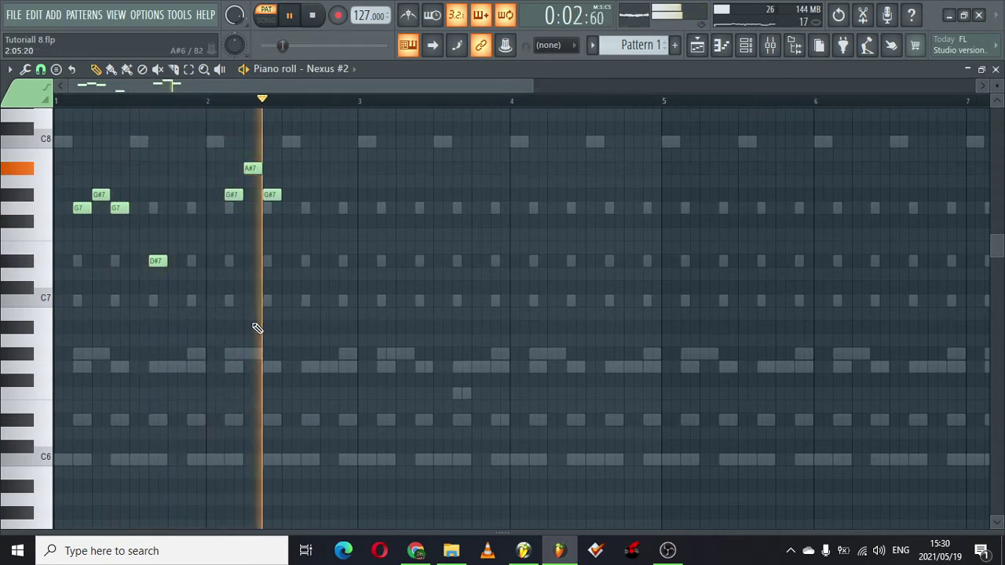
{"action": "left_click_drag", "start_coordinate": [228, 194], "coordinate": [272, 182]}
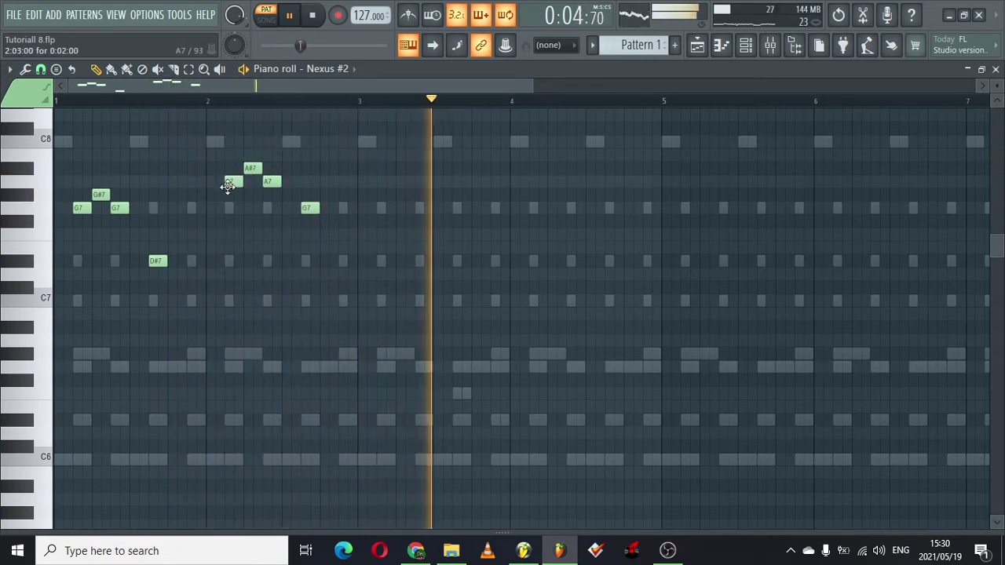
{"action": "left_click_drag", "start_coordinate": [227, 186], "coordinate": [251, 194]}
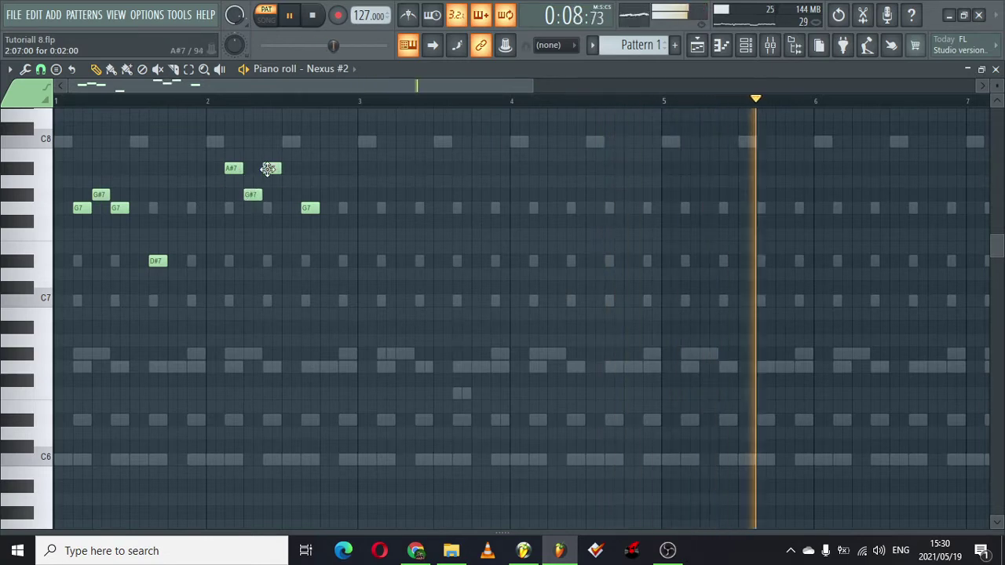
Save the project and change the first three notes of bar 2 to G#7, A#7 and G#7.
{"action": "left_click", "coordinate": [13, 15]}
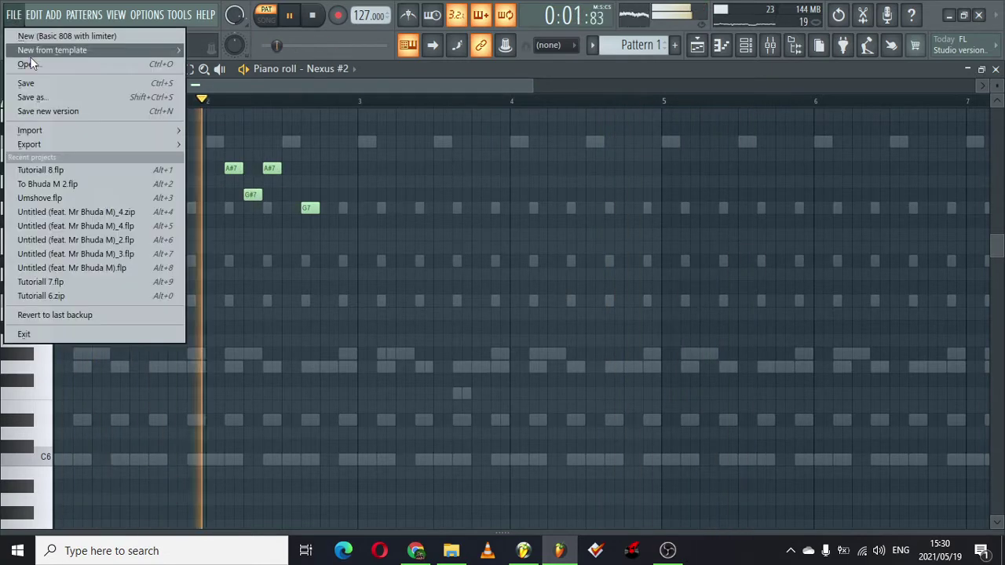
{"action": "left_click", "coordinate": [42, 87]}
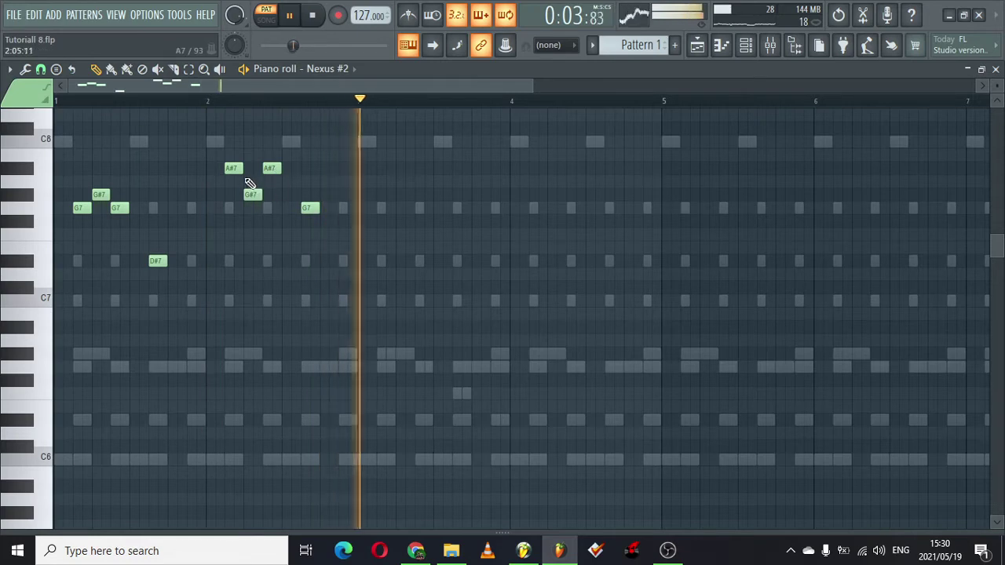
{"action": "left_click_drag", "start_coordinate": [246, 193], "coordinate": [269, 198]}
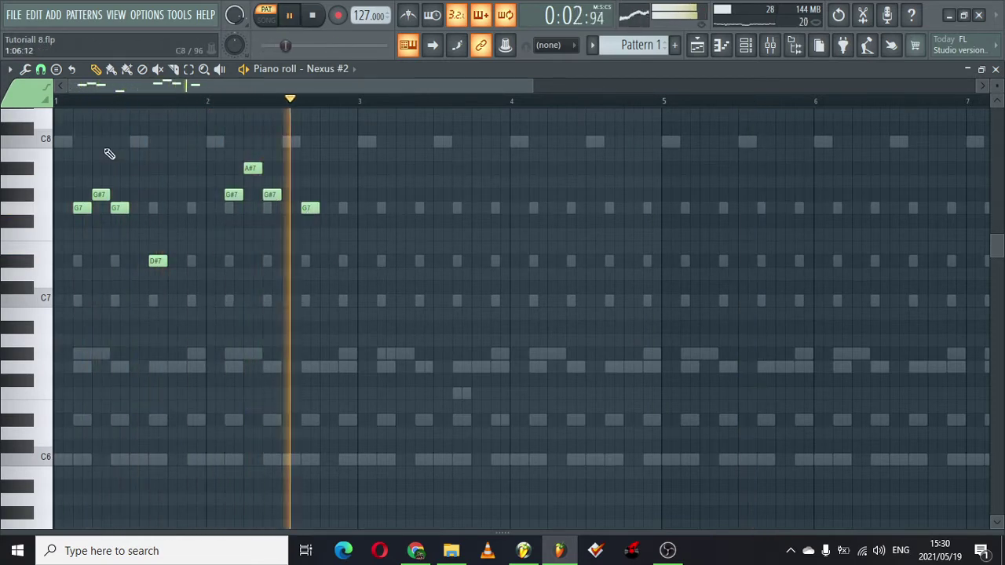
Duplicate the two-bar Nexus #2 melody and align the copy to bars 3 and 4, starting at step 3 of bar 3.
{"action": "key", "text": "ctrl+a"}
{"action": "key", "text": "ctrl+b"}
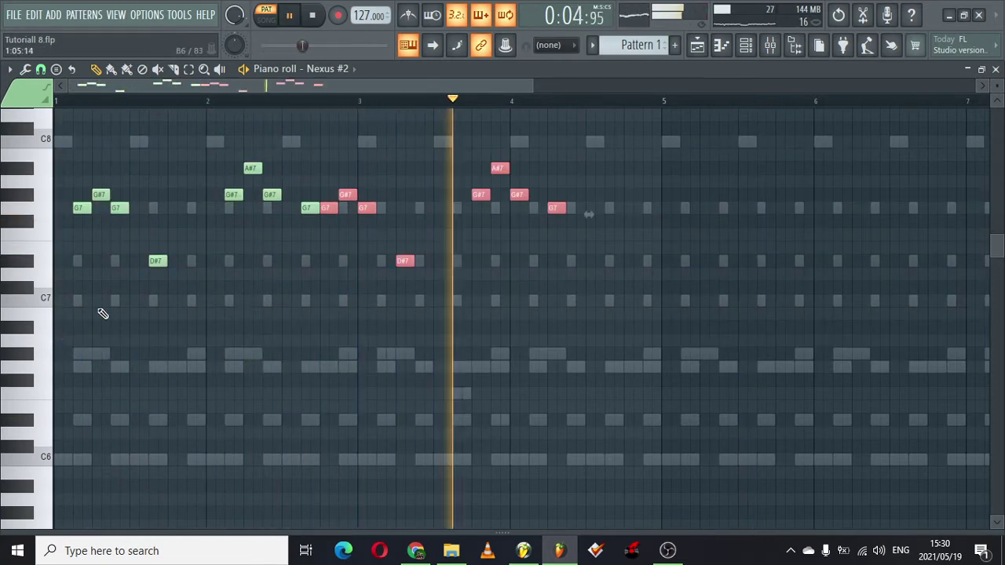
{"action": "left_click_drag", "start_coordinate": [327, 207], "coordinate": [384, 207]}
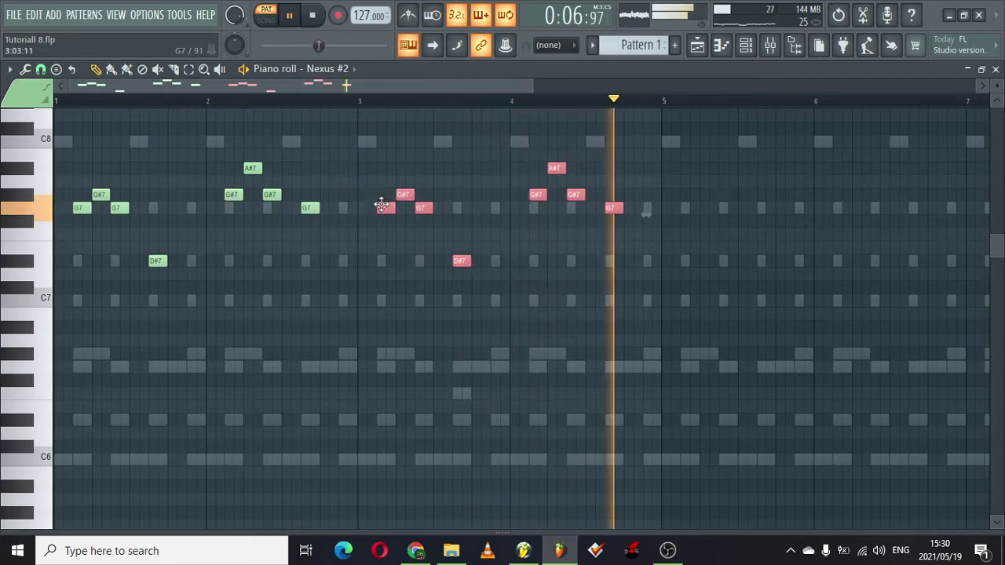
Duplicate the four-bar melody, align the copy to bars 5 through 8, and return to the channel rack.
{"action": "left_click", "coordinate": [55, 154], "text": "ctrl"}
{"action": "left_click_drag", "start_coordinate": [56, 154], "coordinate": [656, 326]}
{"action": "key", "text": "ctrl+b"}
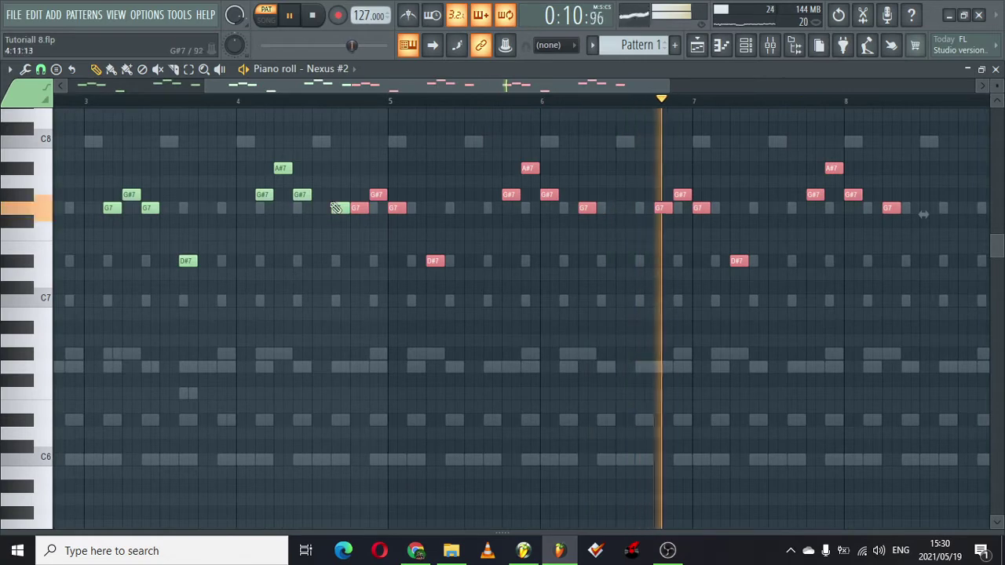
{"action": "left_click_drag", "start_coordinate": [387, 207], "coordinate": [414, 204]}
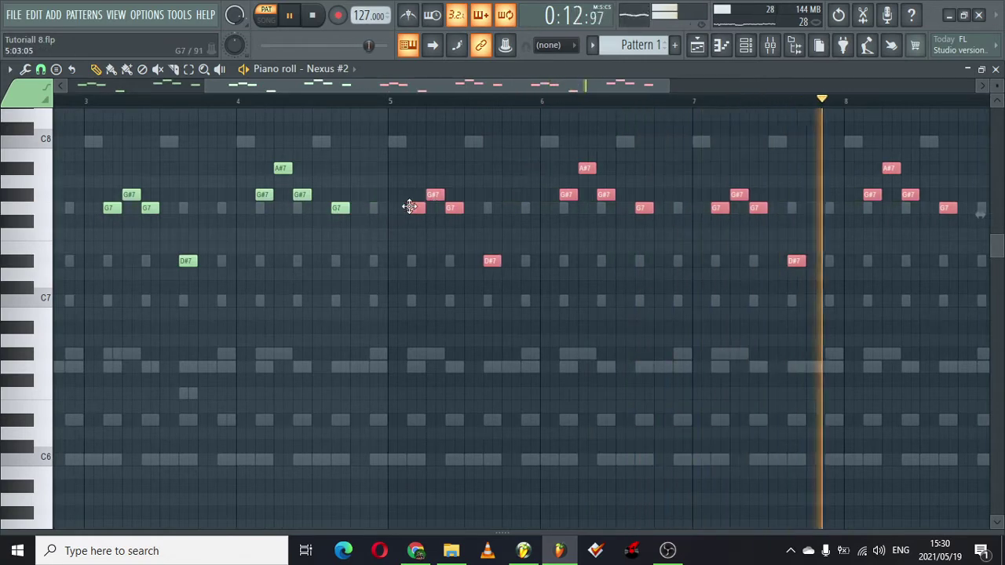
{"action": "left_click", "coordinate": [746, 45]}
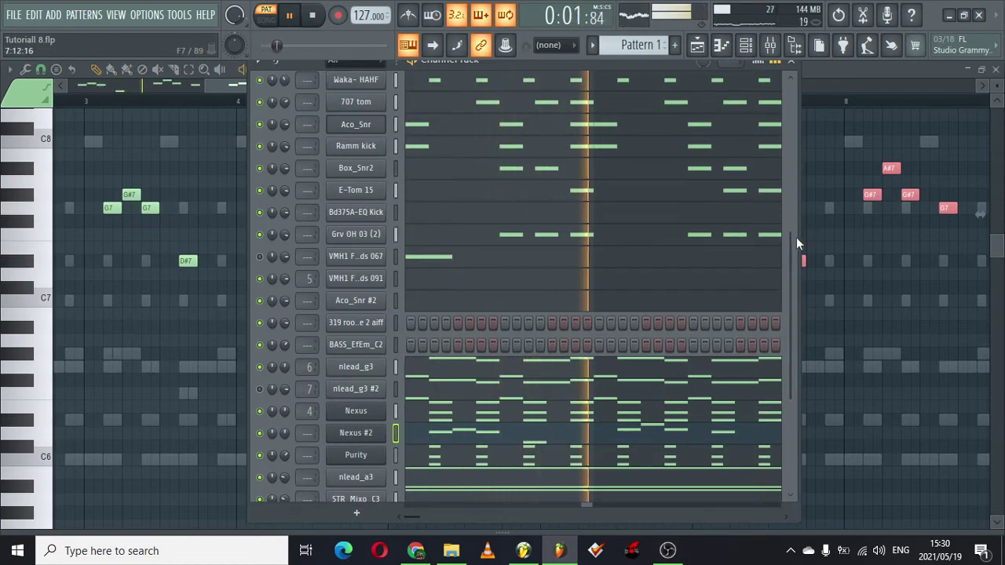
Place a one-step C5 note at step 15 of bar 8 for 319 rool reggae 2 aiff and return to the channel rack.
{"action": "left_click_drag", "start_coordinate": [791, 240], "coordinate": [785, 450]}
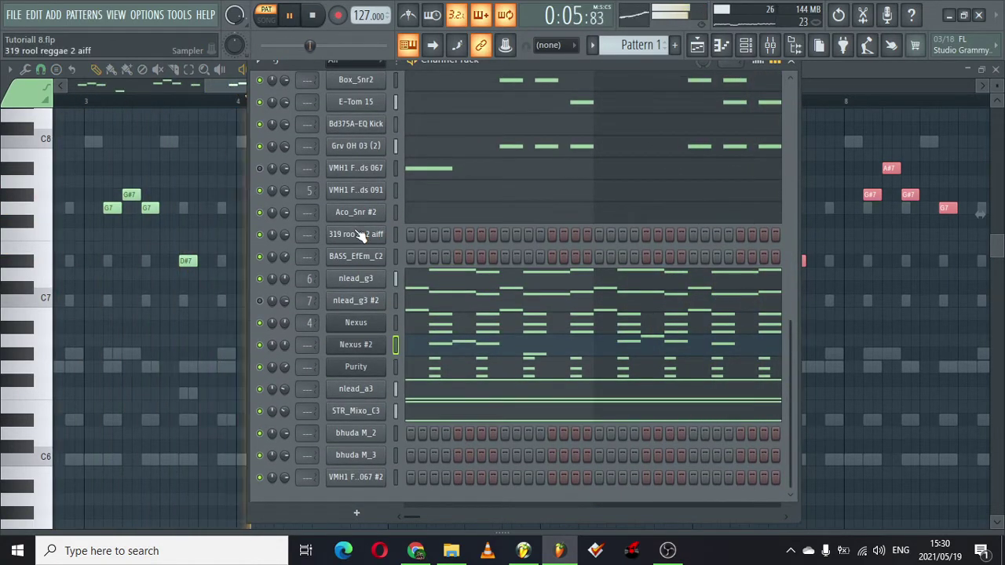
{"action": "right_click", "coordinate": [358, 234]}
{"action": "left_click", "coordinate": [412, 232]}
{"action": "left_click_drag", "start_coordinate": [282, 89], "coordinate": [589, 78]}
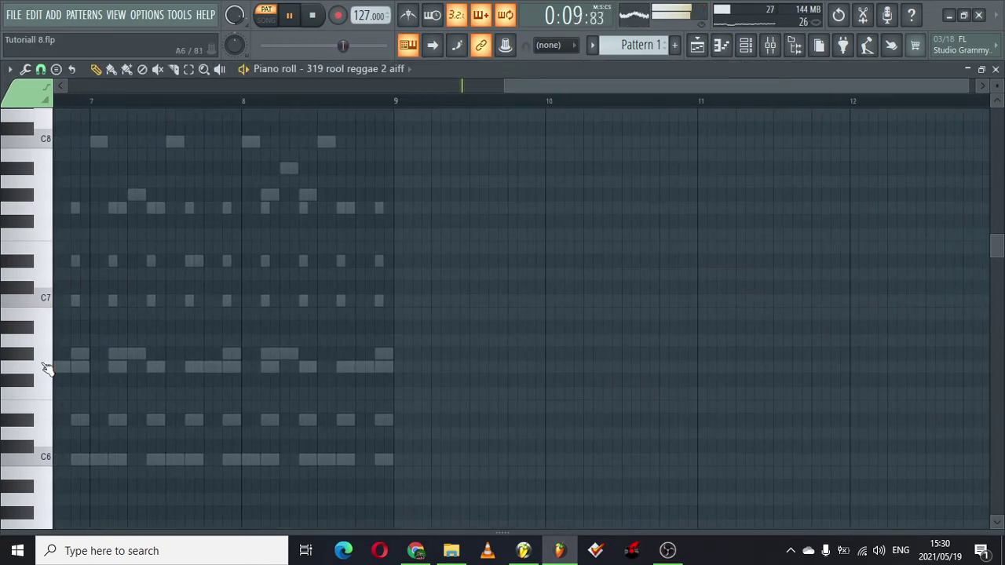
{"action": "scroll", "coordinate": [50, 470], "scroll_direction": "down", "scroll_amount": 5}
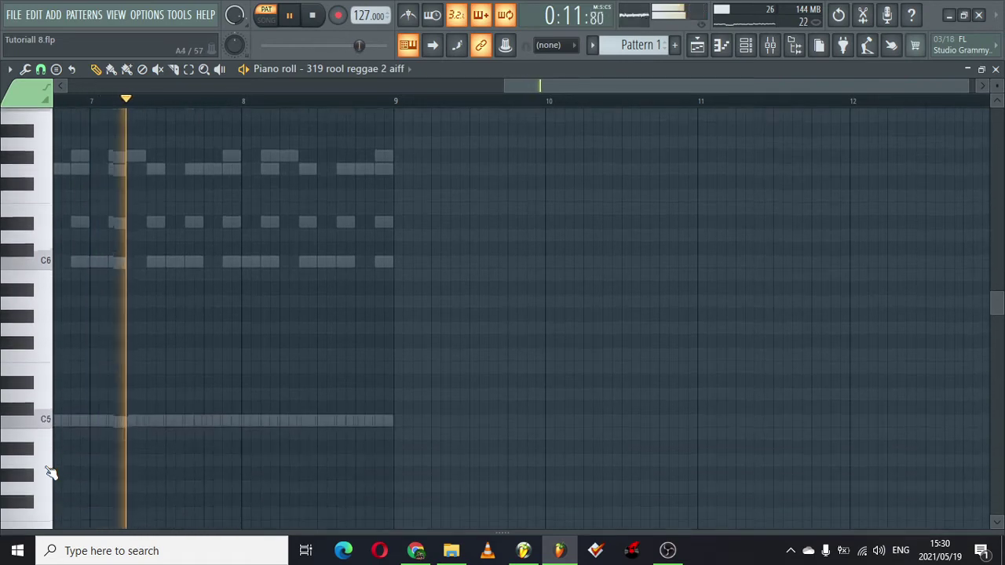
{"action": "left_click", "coordinate": [383, 420]}
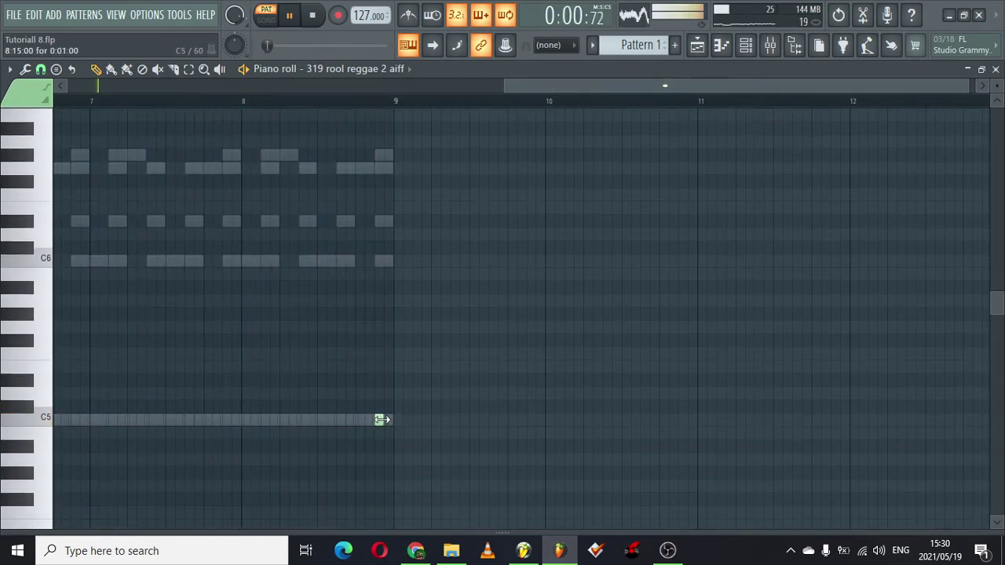
{"action": "left_click", "coordinate": [745, 47]}
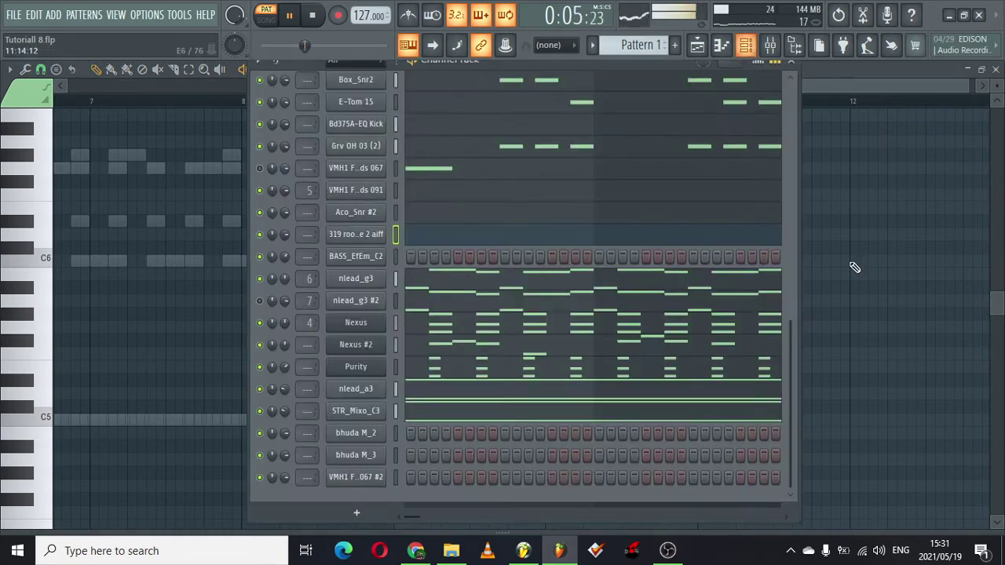
For BASS_EfEm_C2, place a 14-step C4 note at the start of bar 1, followed by a two-step C4 at step 15.
{"action": "right_click", "coordinate": [383, 249]}
{"action": "left_click", "coordinate": [416, 258]}
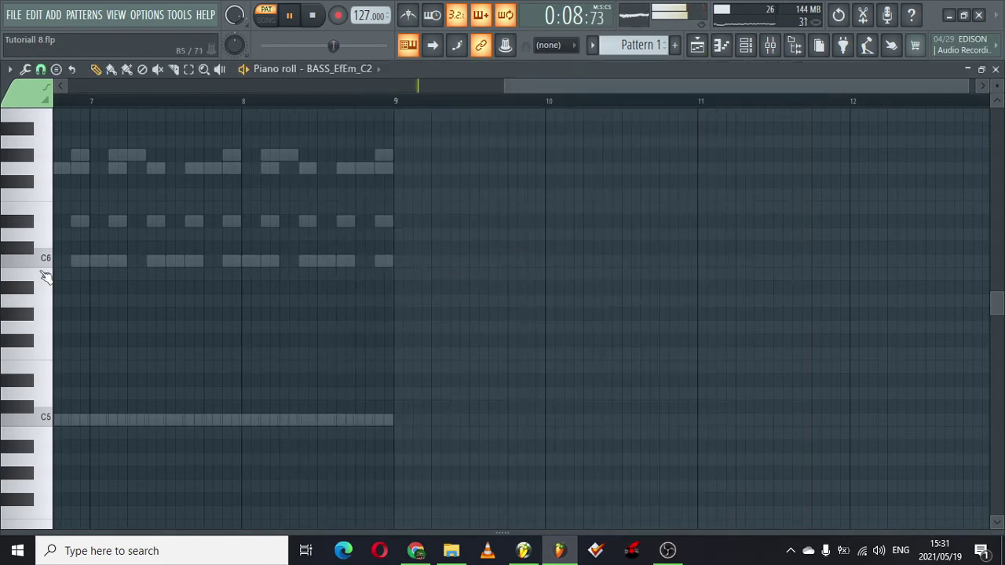
{"action": "left_click_drag", "start_coordinate": [548, 83], "coordinate": [94, 84]}
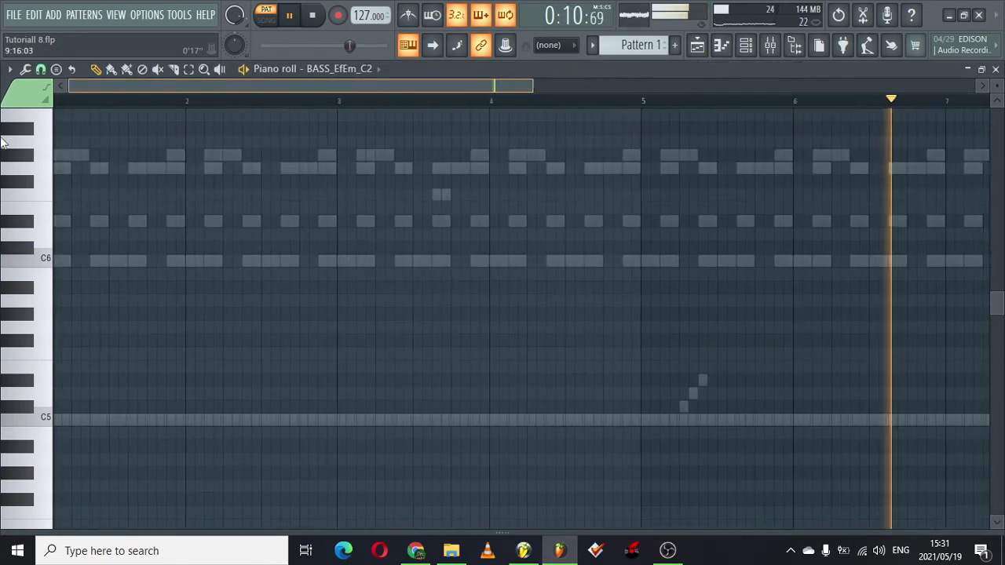
{"action": "scroll", "coordinate": [482, 356], "scroll_direction": "down", "scroll_amount": 5}
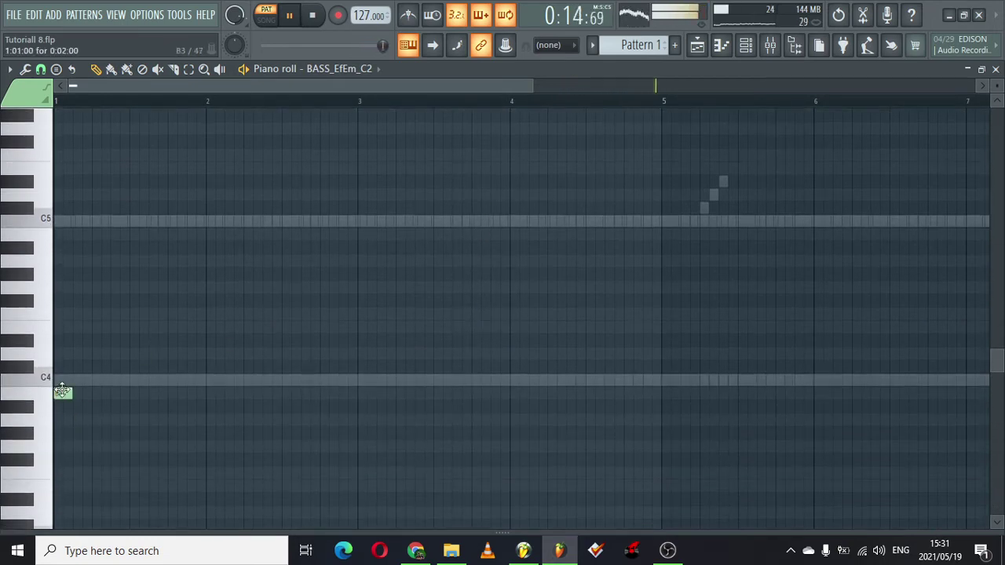
{"action": "left_click", "coordinate": [61, 379]}
{"action": "left_click_drag", "start_coordinate": [68, 379], "coordinate": [184, 370]}
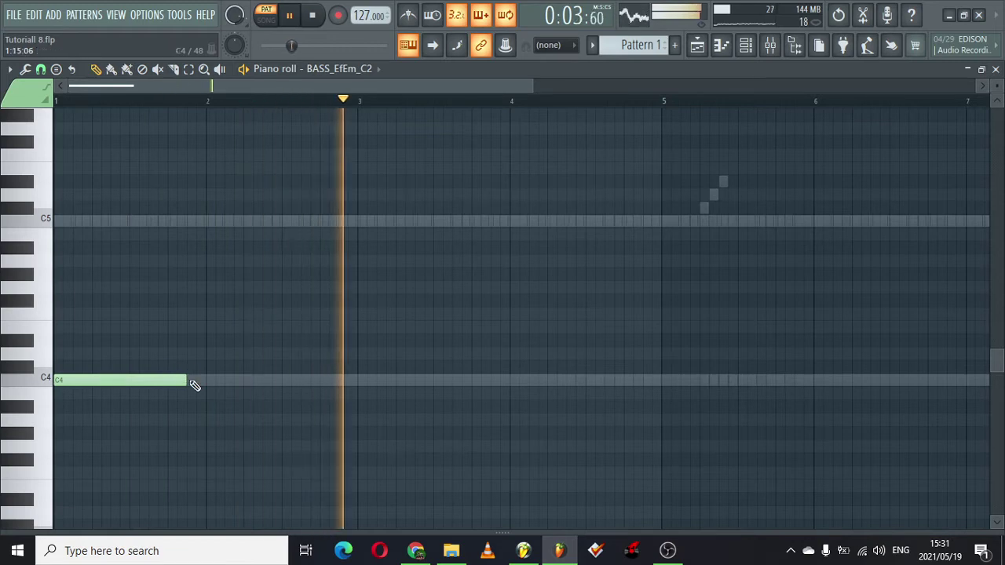
{"action": "left_click", "coordinate": [193, 380]}
{"action": "left_click_drag", "start_coordinate": [321, 381], "coordinate": [207, 380]}
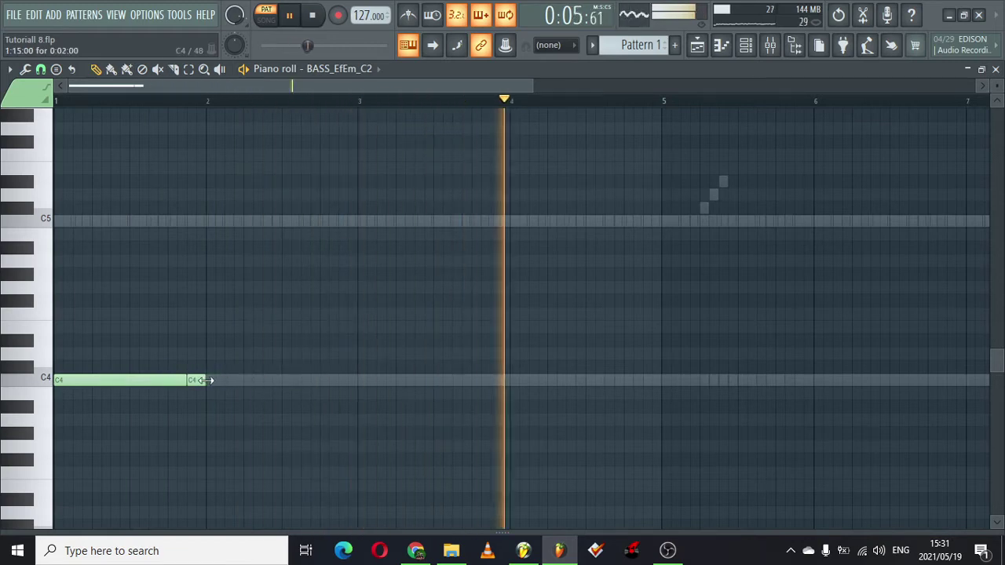
Shorten the D#4 note at bar 2 to 6 steps and add an F4 note directly after it.
{"action": "left_click_drag", "start_coordinate": [533, 86], "coordinate": [336, 98]}
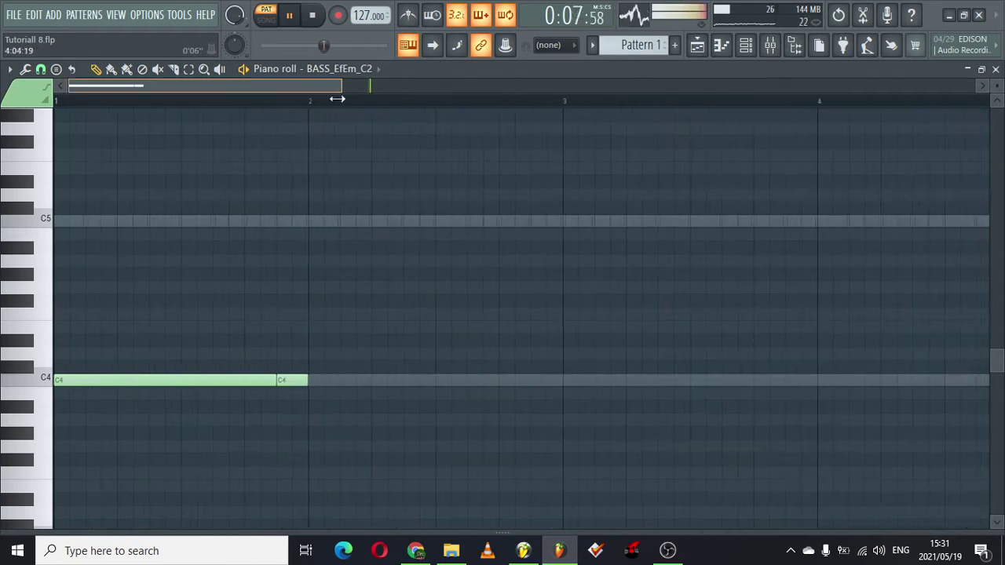
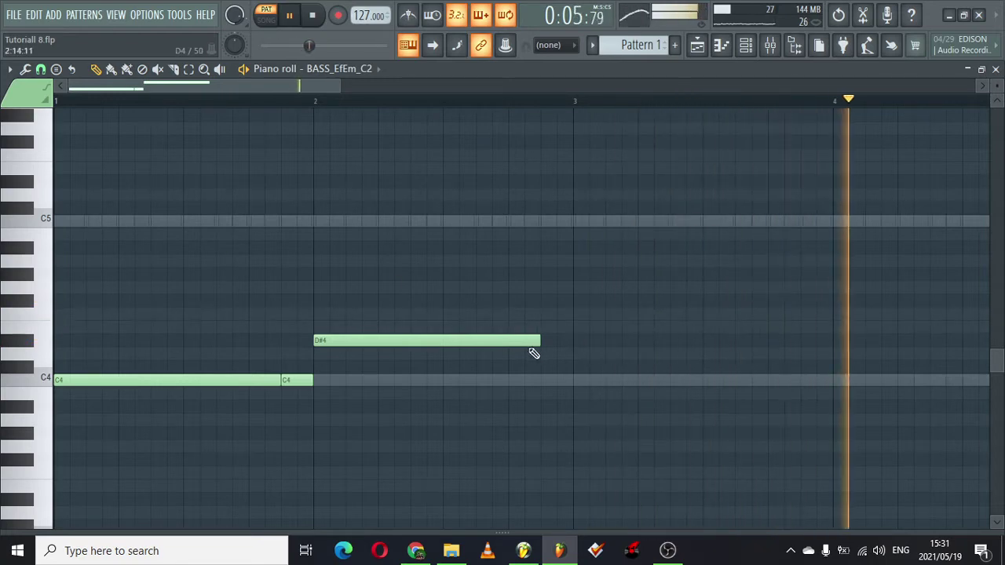
{"action": "left_click_drag", "start_coordinate": [540, 341], "coordinate": [372, 343]}
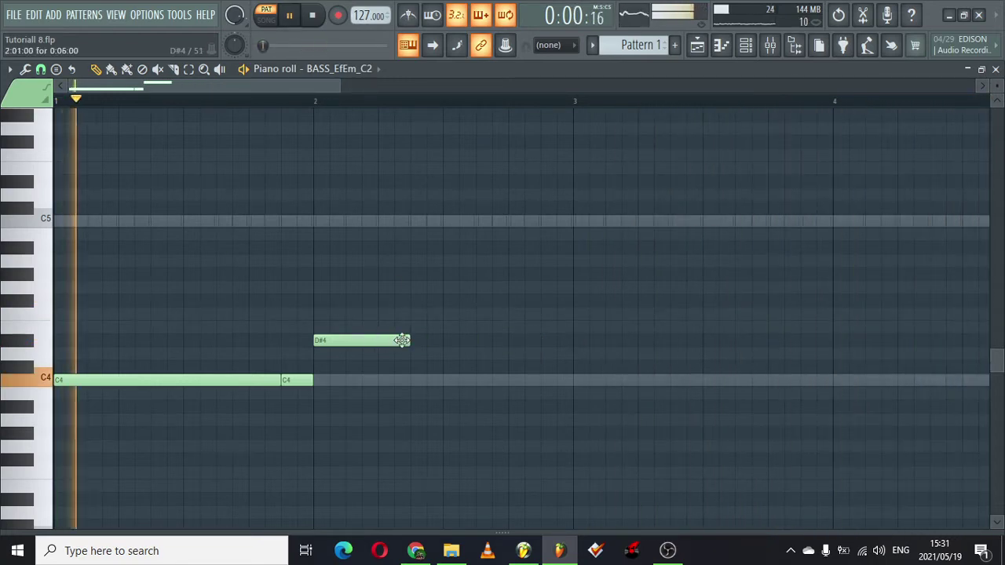
{"action": "left_click", "coordinate": [412, 315]}
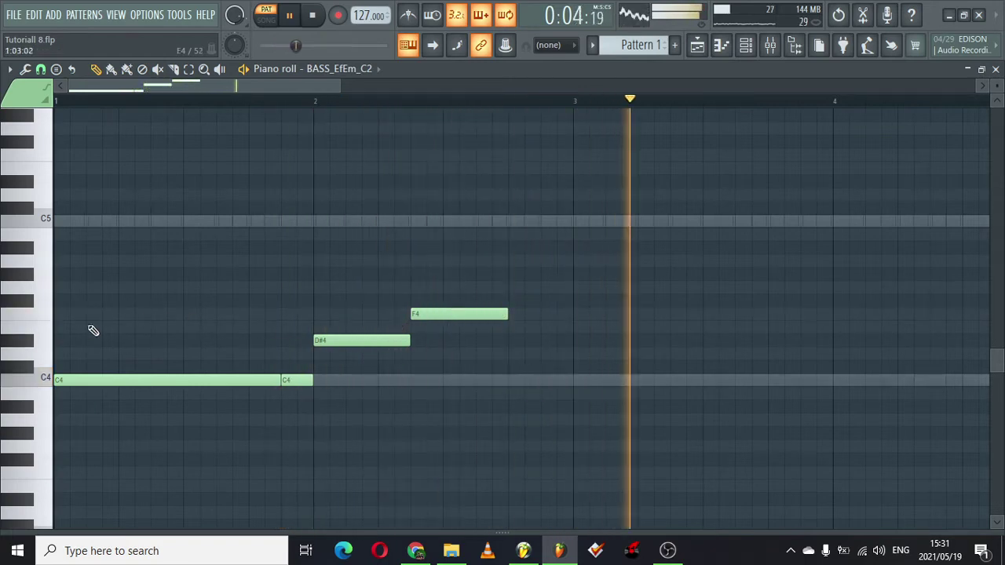
{"action": "left_click", "coordinate": [39, 349]}
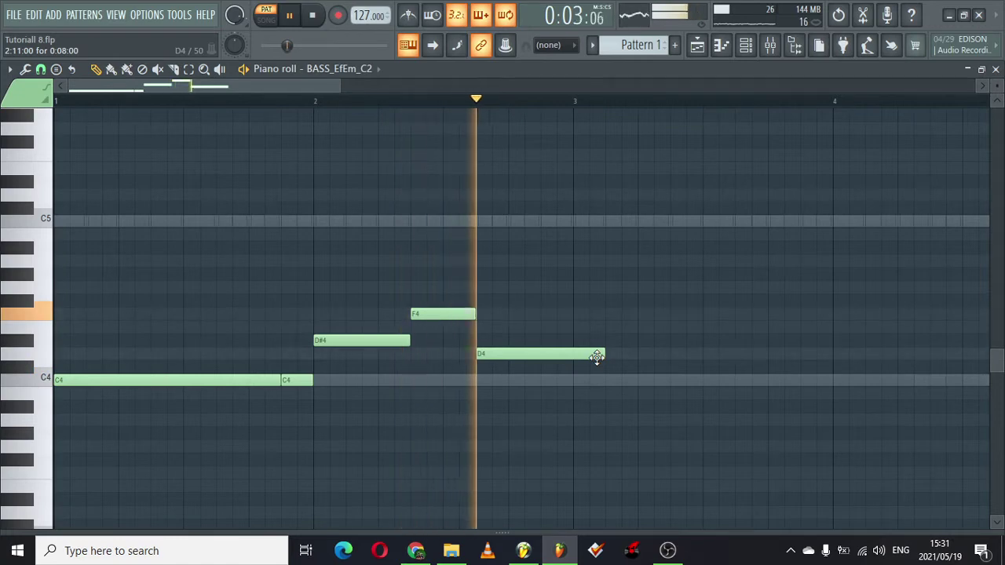
Lengthen the F4 note to 8 steps and place the D4 note right after it at 2:15, 12 steps long.
{"action": "left_click_drag", "start_coordinate": [508, 351], "coordinate": [578, 352]}
{"action": "left_click_drag", "start_coordinate": [476, 314], "coordinate": [546, 303]}
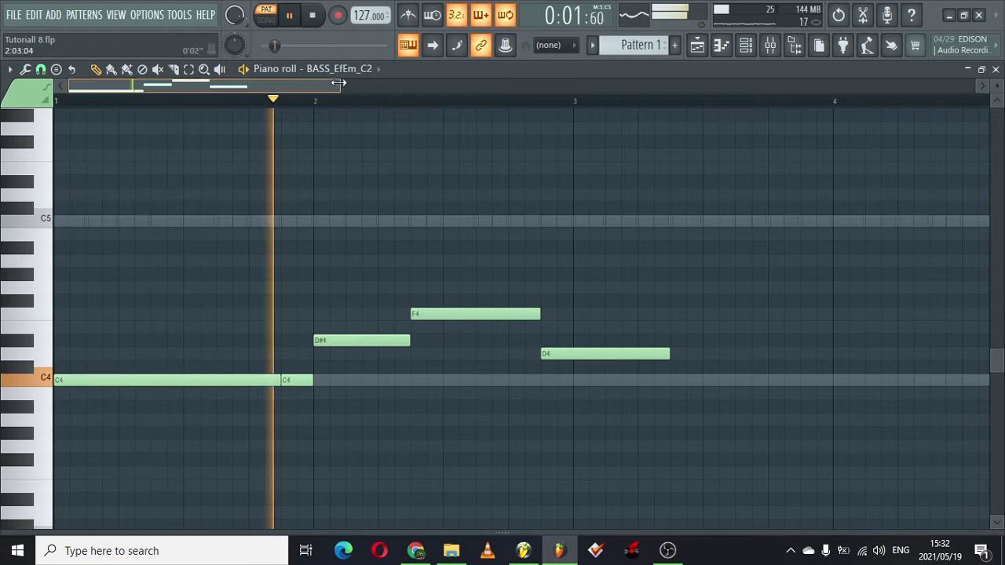
{"action": "scroll", "coordinate": [349, 97], "scroll_direction": "down", "scroll_amount": 2}
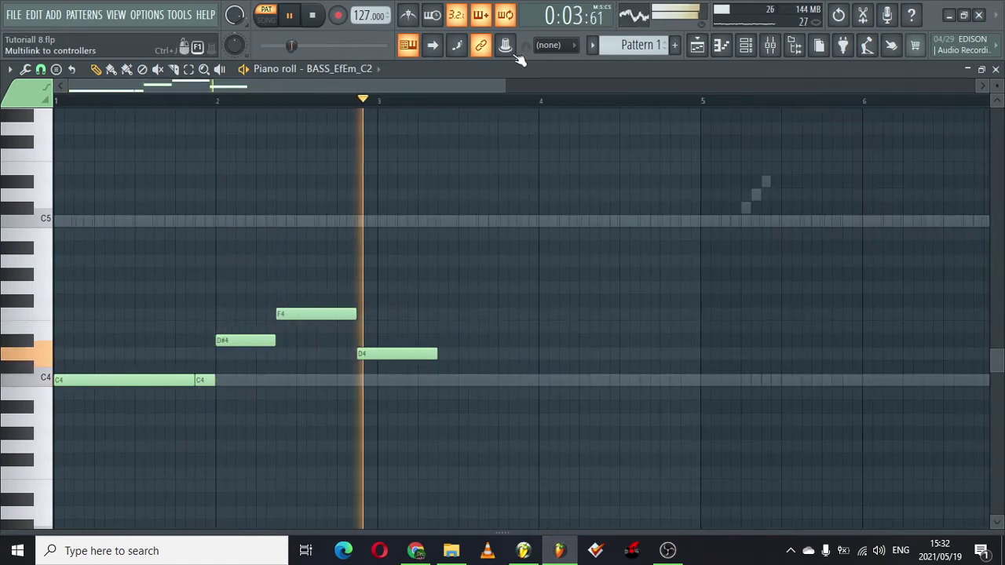
{"action": "left_click_drag", "start_coordinate": [449, 354], "coordinate": [476, 354]}
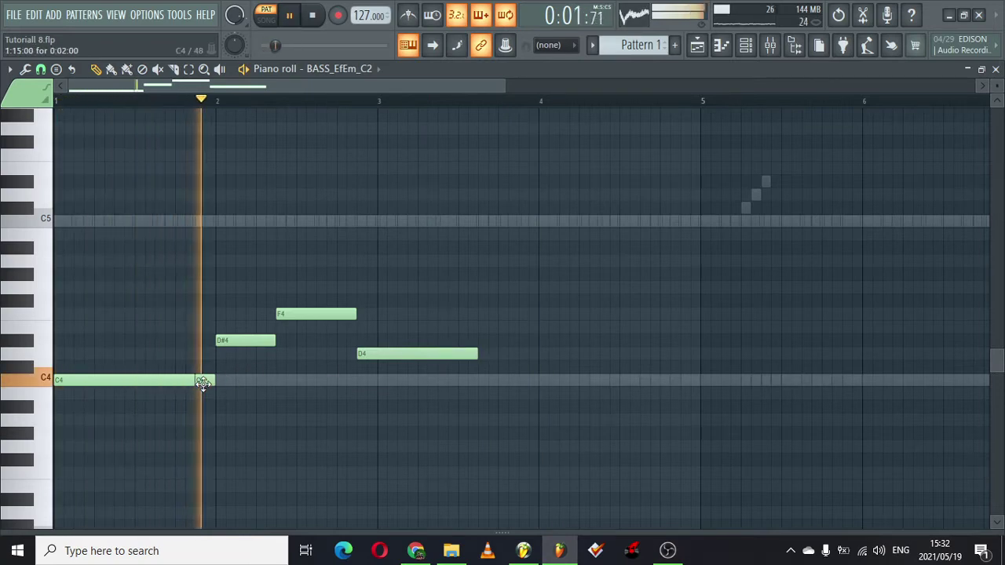
Add two consecutive 2-step D#4 notes after the D4 note, followed by a 12-step C4 note at 3:15.
{"action": "left_click", "coordinate": [483, 340]}
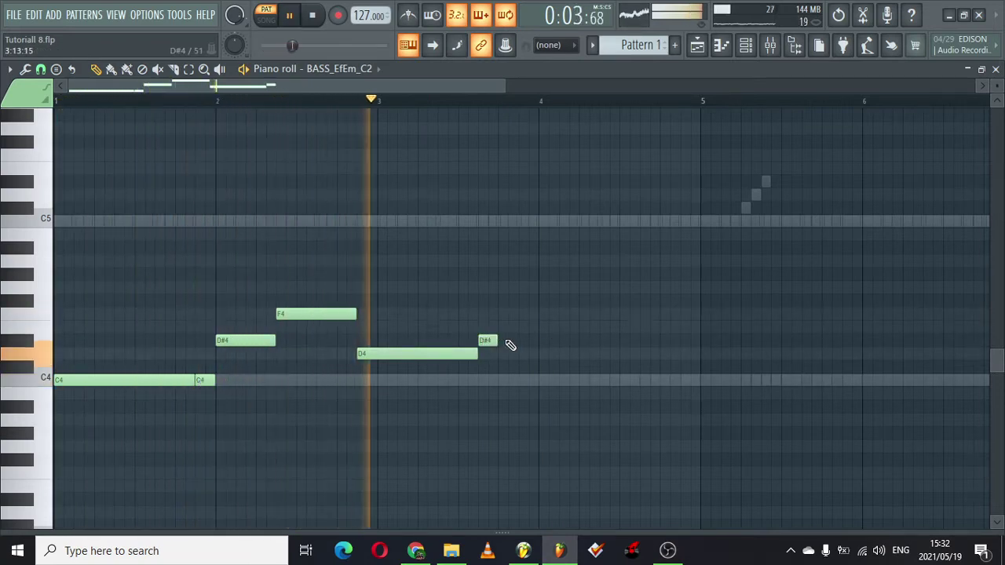
{"action": "left_click", "coordinate": [512, 339]}
{"action": "left_click", "coordinate": [448, 352]}
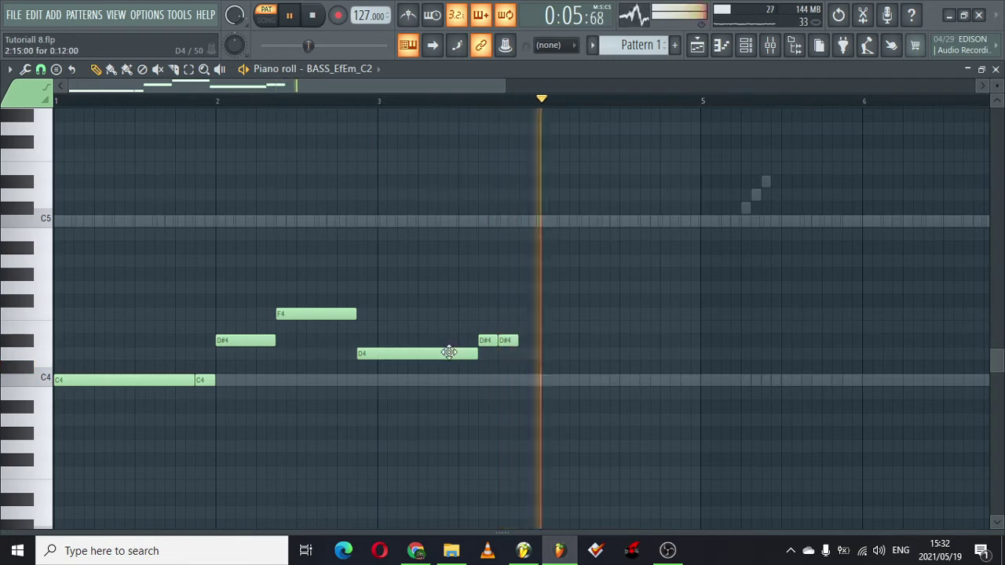
{"action": "left_click", "coordinate": [519, 380]}
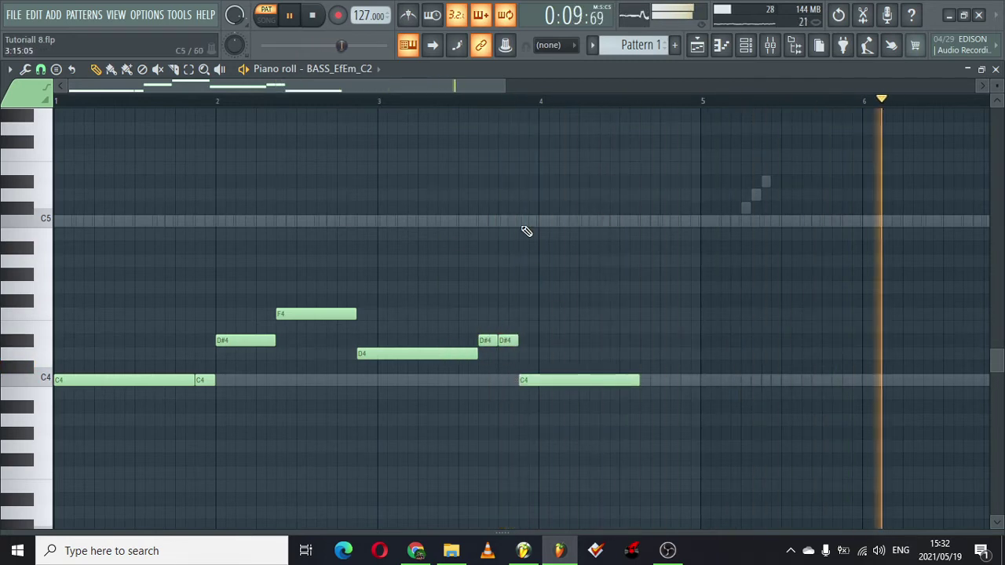
Add a 2-step C5 note at 3:15 with slide and portamento enabled, and restart playback.
{"action": "double_click", "coordinate": [524, 222]}
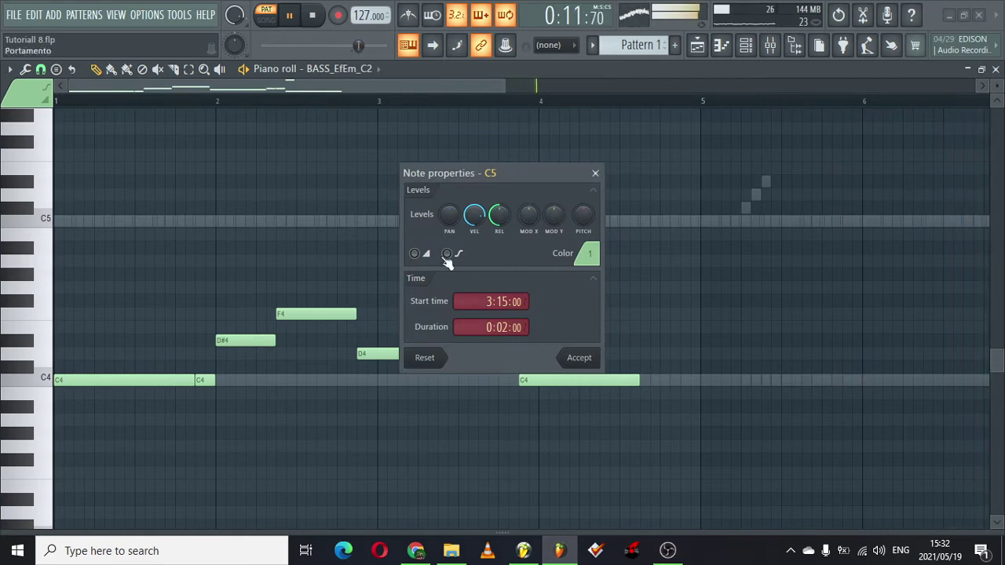
{"action": "left_click", "coordinate": [415, 253]}
{"action": "left_click", "coordinate": [447, 253]}
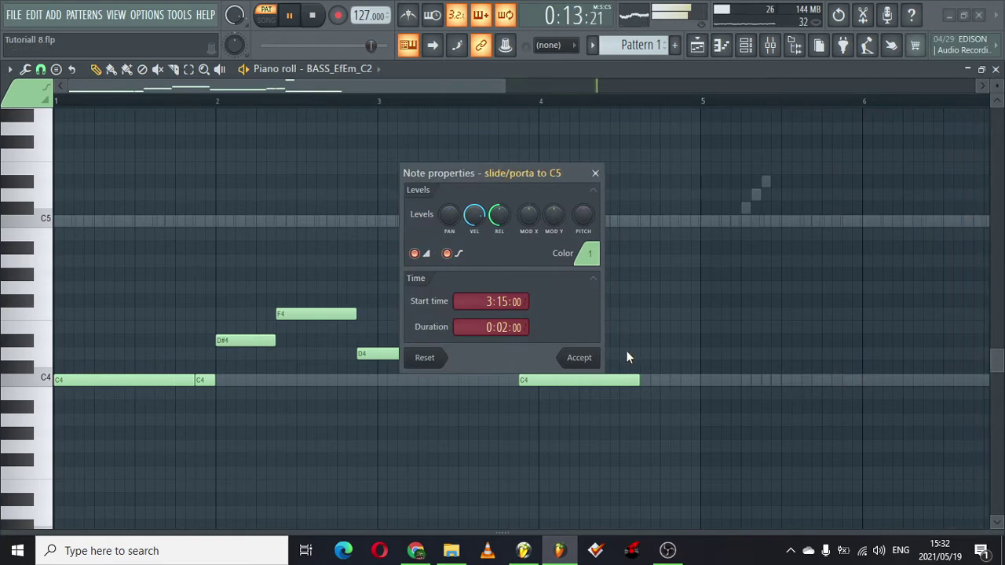
{"action": "left_click", "coordinate": [579, 357]}
{"action": "key", "text": "space"}
{"action": "key", "text": "space"}
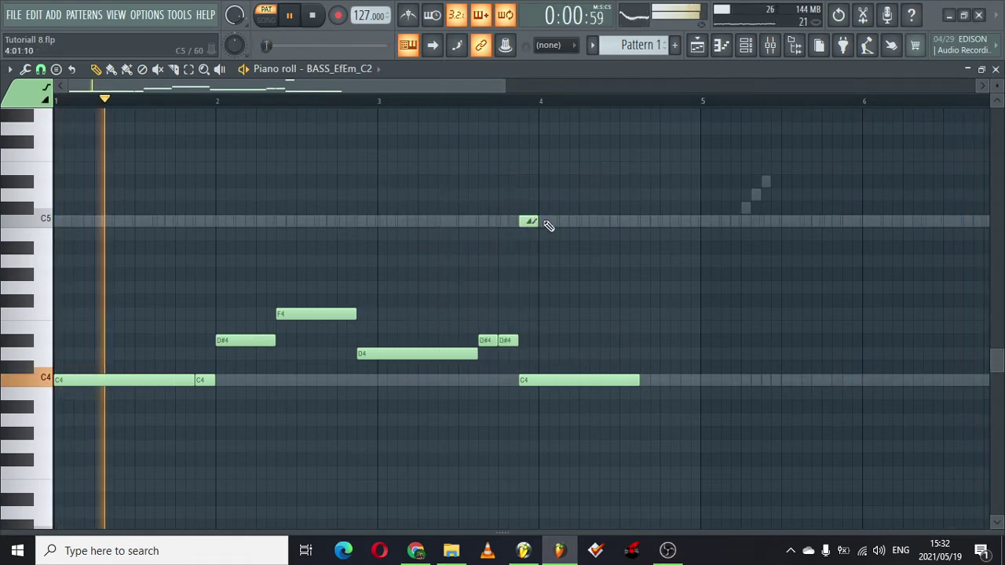
Add a second slide note at 4:03 on D#4 and lower the first slide note one octave to C4.
{"action": "left_click_drag", "start_coordinate": [547, 222], "coordinate": [564, 222]}
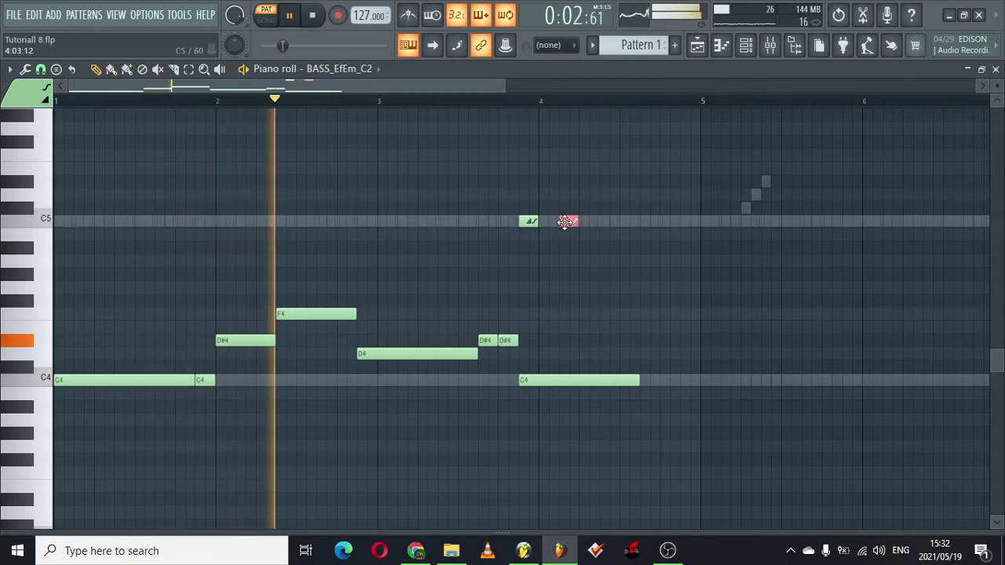
{"action": "key", "text": "ctrl+Down"}
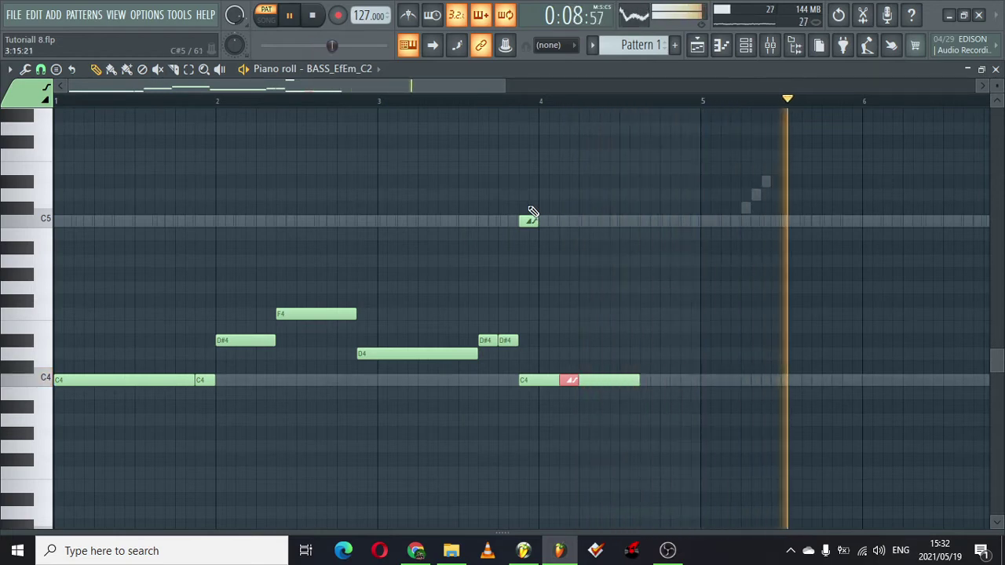
{"action": "key", "text": "ctrl+Up"}
{"action": "key", "text": "ctrl+Down"}
{"action": "key", "text": "ctrl+Up"}
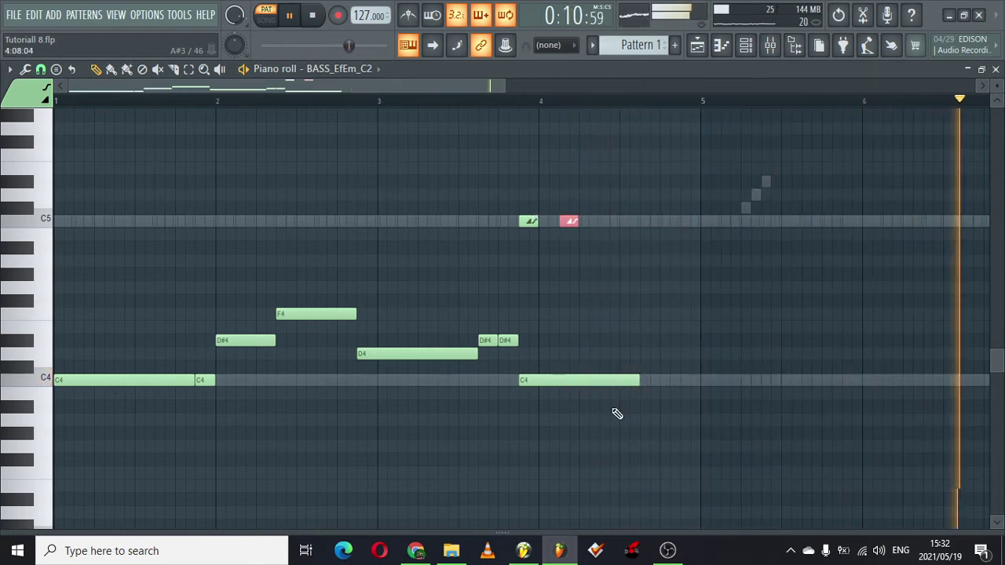
{"action": "key", "text": "ctrl+Down"}
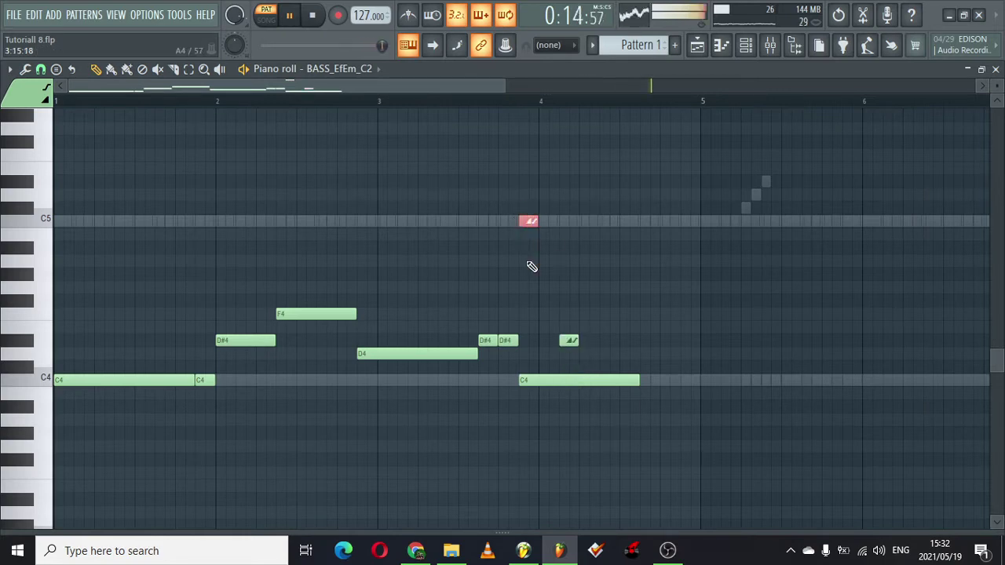
{"action": "key", "text": "ctrl+Down"}
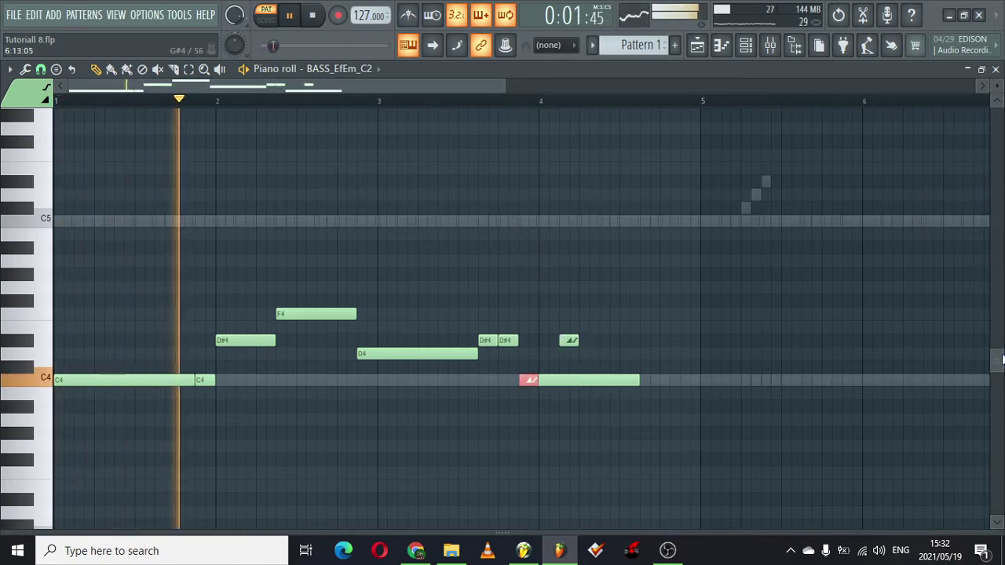
Add two F4 notes starting at 4:15 and 5:15, and extend the preceding C4 note to one full bar.
{"action": "scroll", "coordinate": [1001, 359], "scroll_direction": "down", "scroll_amount": 3}
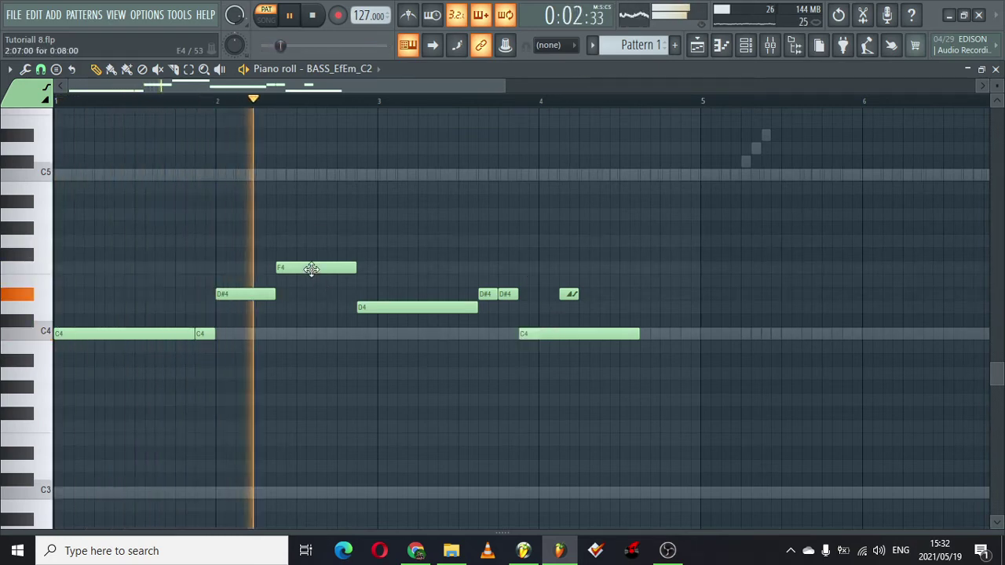
{"action": "left_click", "coordinate": [648, 267]}
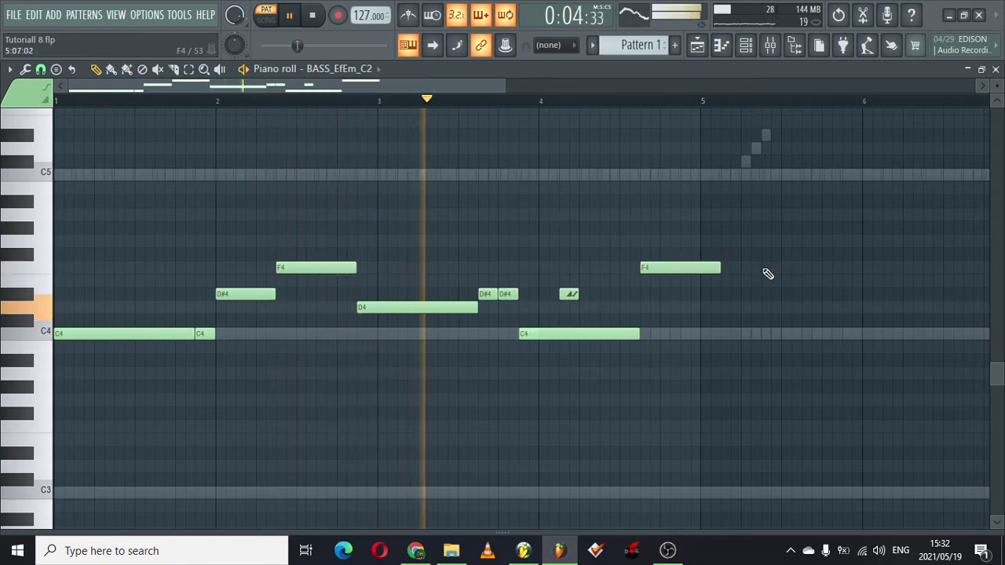
{"action": "left_click", "coordinate": [768, 267]}
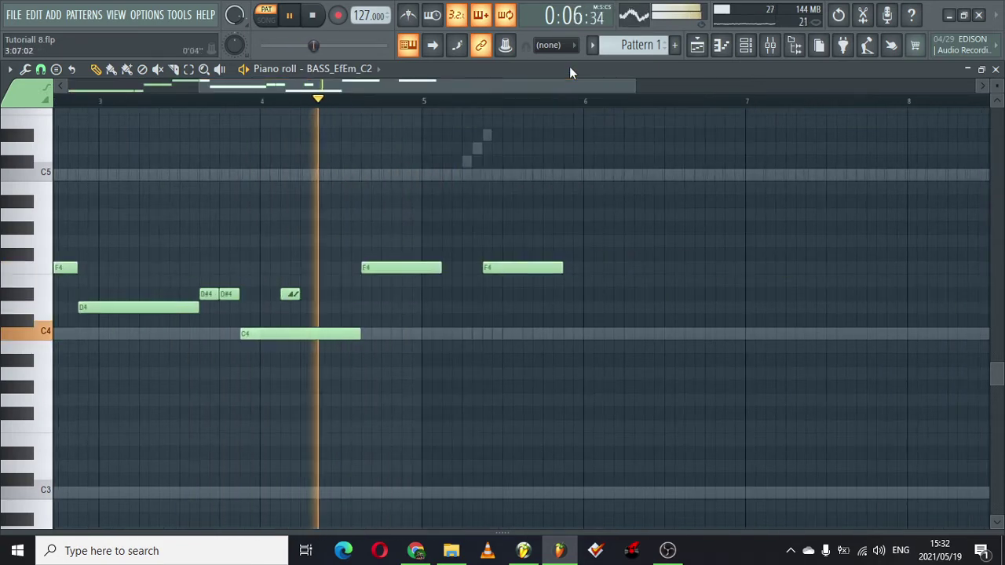
{"action": "left_click_drag", "start_coordinate": [384, 265], "coordinate": [425, 265]}
{"action": "left_click_drag", "start_coordinate": [364, 333], "coordinate": [402, 334]}
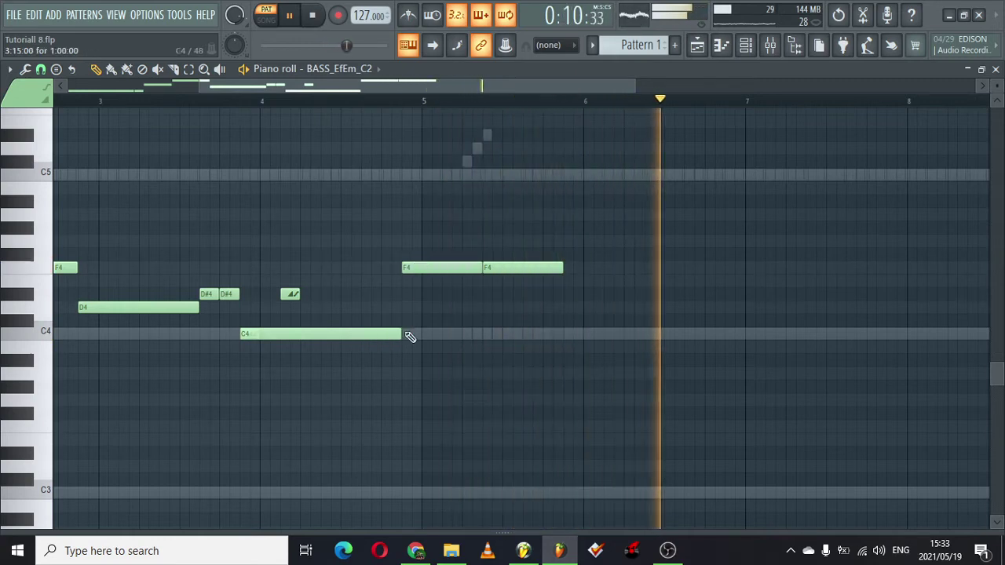
{"action": "left_click_drag", "start_coordinate": [504, 268], "coordinate": [584, 272]}
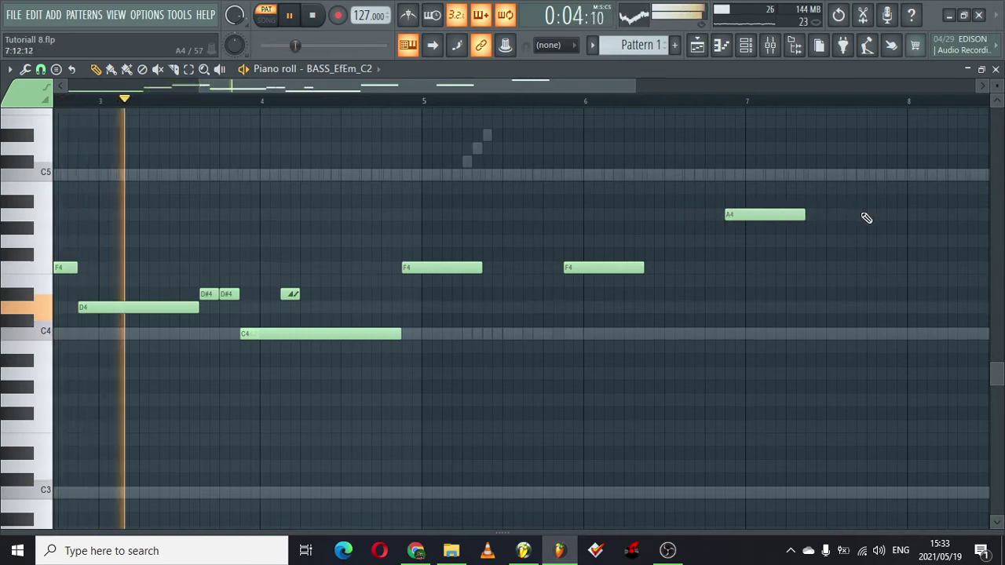
Add an A4 note starting at 7:15 and lengthen the F4 note at 4:15 to 12 steps.
{"action": "left_click", "coordinate": [858, 213]}
{"action": "left_click_drag", "start_coordinate": [868, 215], "coordinate": [897, 215]}
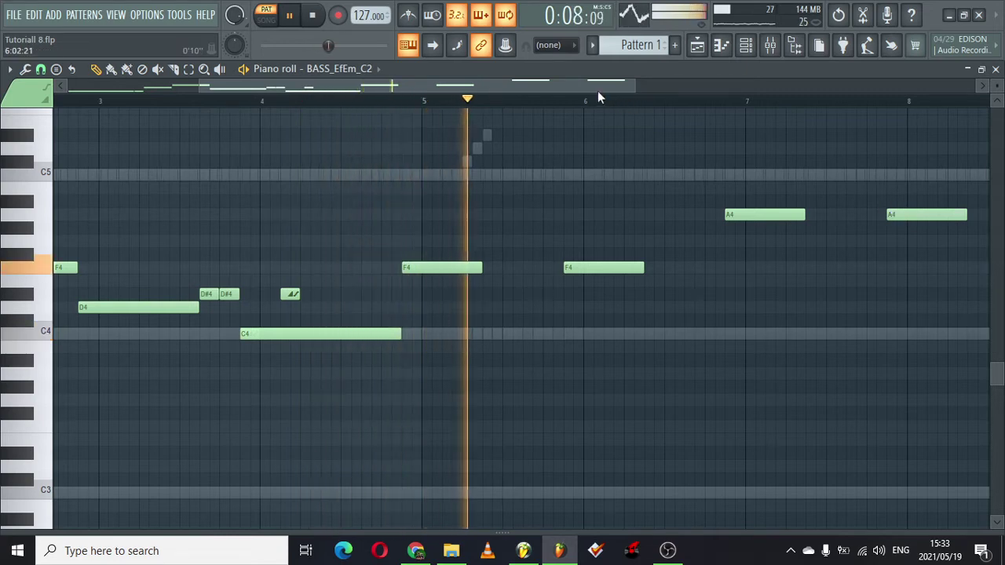
{"action": "left_click_drag", "start_coordinate": [482, 267], "coordinate": [529, 269]}
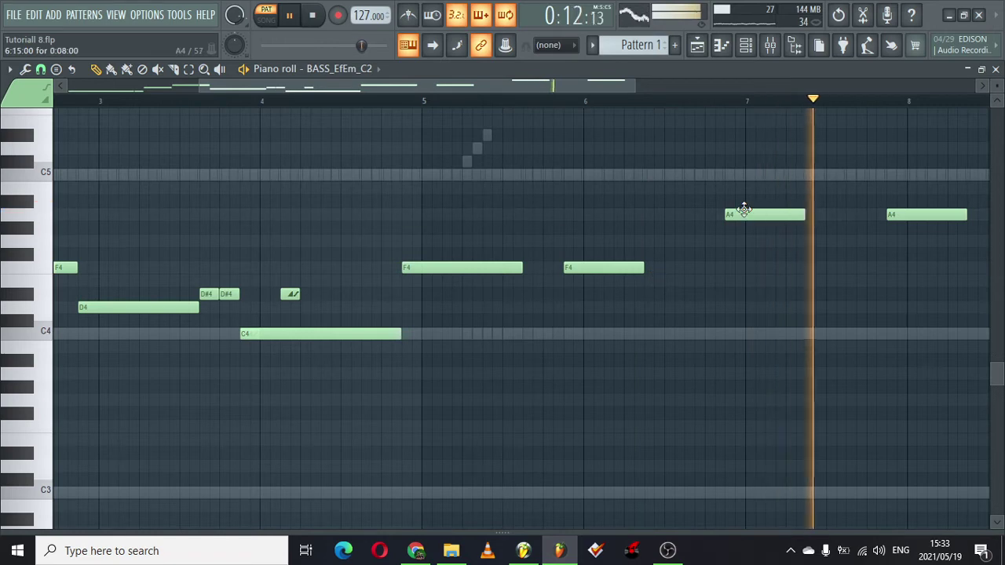
Lower both A4 notes to G#4, and replace them and the F4 note at 5:15 with 12-step notes.
{"action": "left_click", "coordinate": [45, 224]}
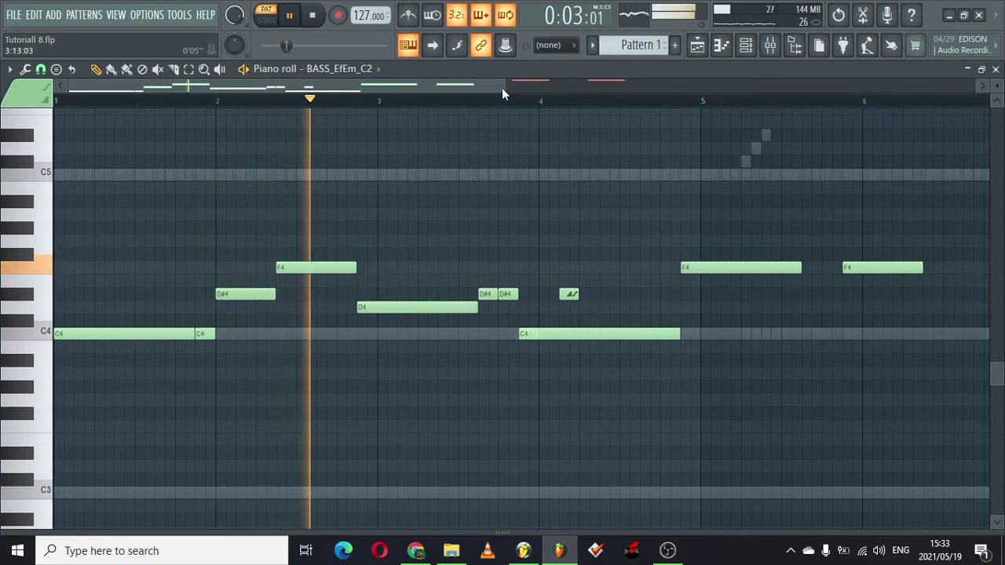
{"action": "left_click_drag", "start_coordinate": [502, 88], "coordinate": [894, 88]}
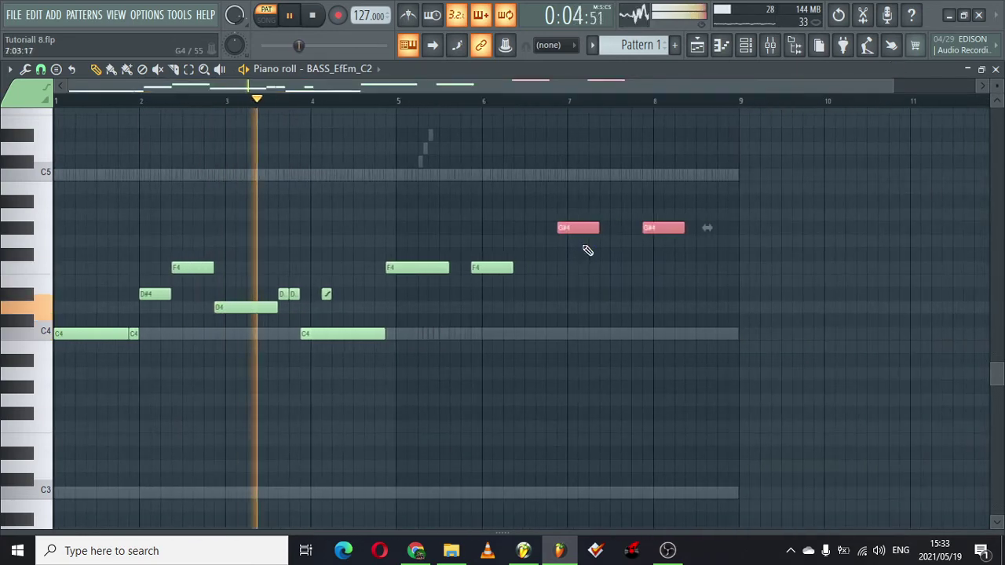
{"action": "right_click", "coordinate": [471, 267]}
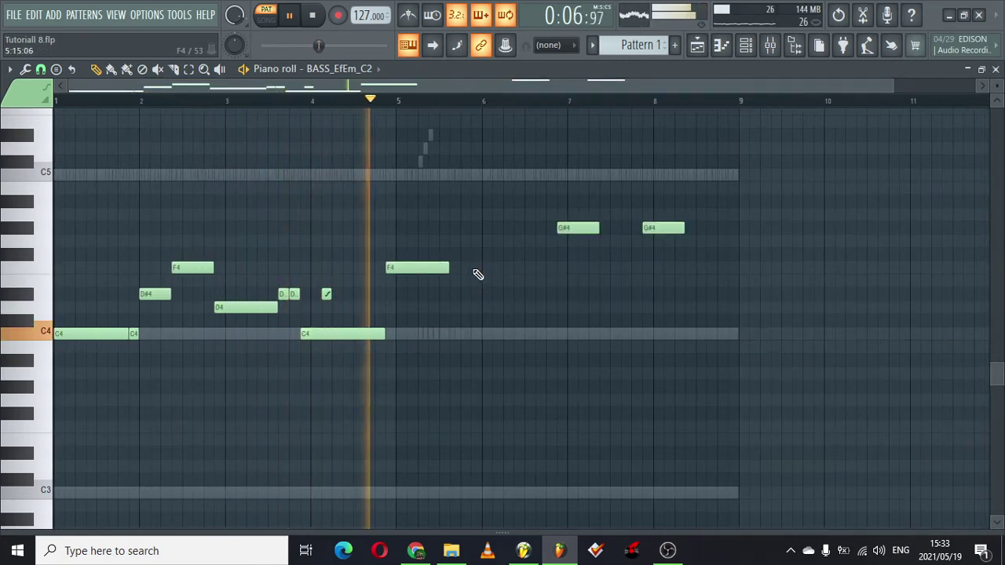
{"action": "left_click", "coordinate": [475, 269]}
{"action": "right_click", "coordinate": [563, 229]}
{"action": "left_click", "coordinate": [560, 228]}
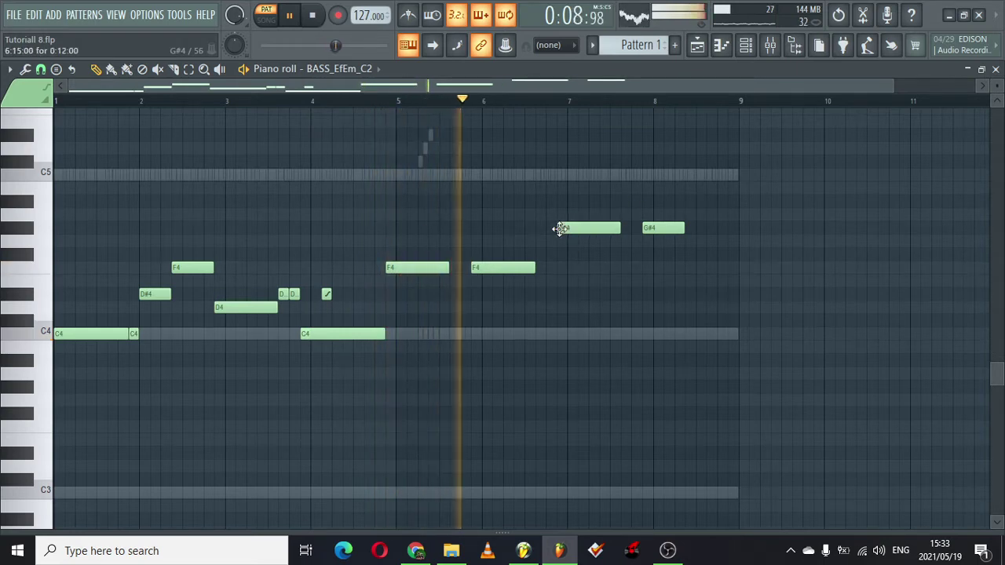
{"action": "right_click", "coordinate": [667, 228]}
{"action": "left_click", "coordinate": [644, 227]}
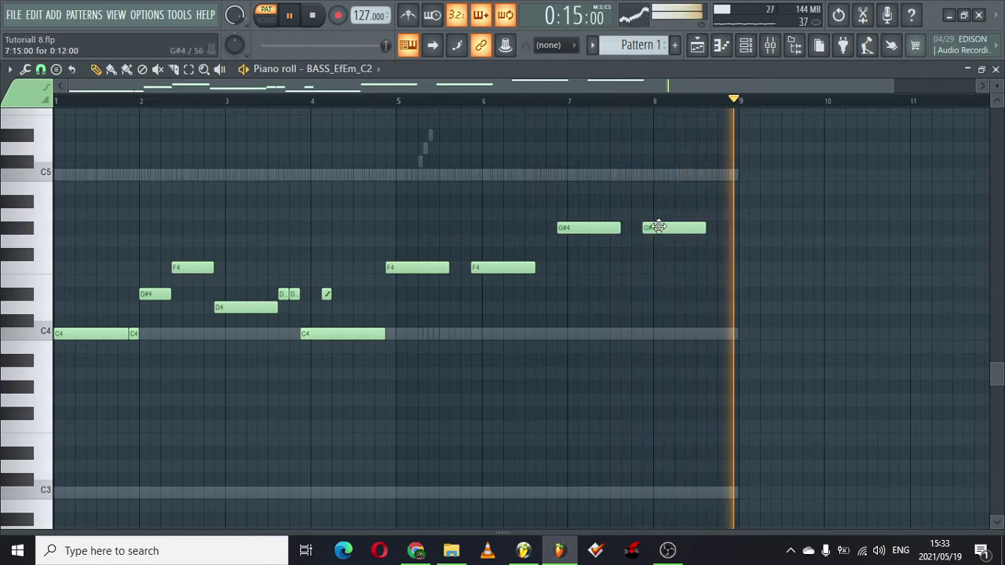
Shorten the last G#4 note to 10 steps and move it down to F4, starting at 7:15.
{"action": "left_click_drag", "start_coordinate": [657, 228], "coordinate": [651, 294]}
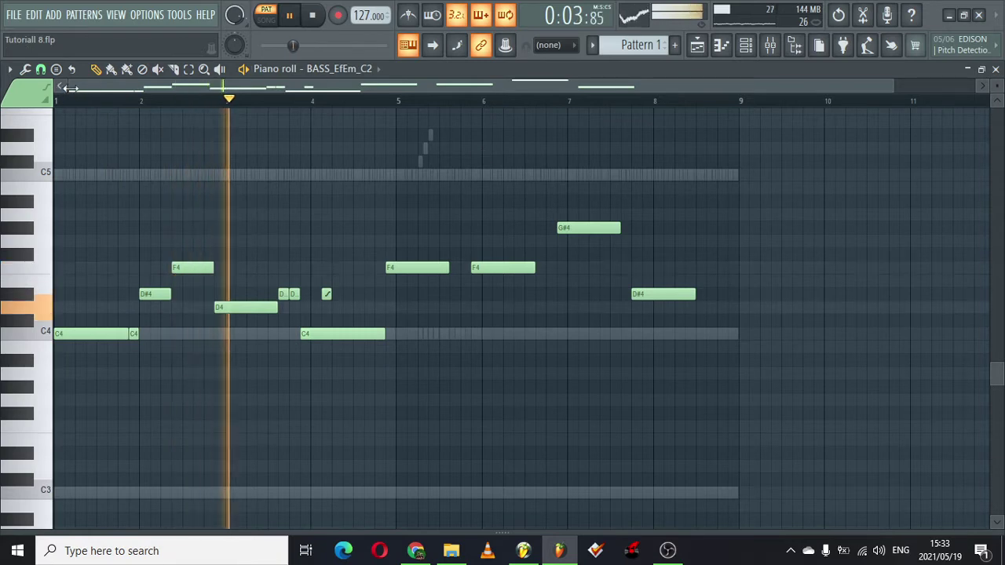
{"action": "left_click_drag", "start_coordinate": [69, 87], "coordinate": [382, 86]}
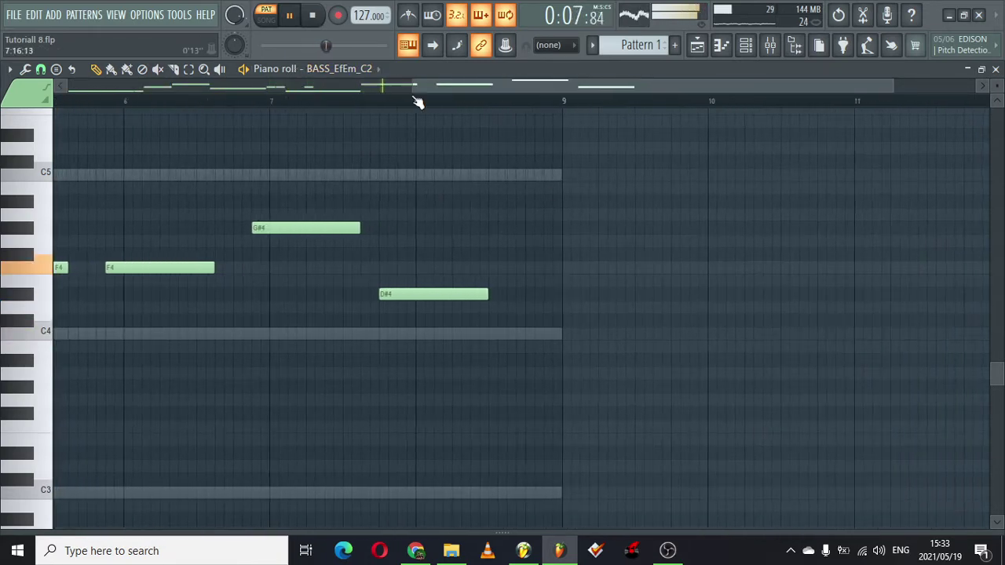
{"action": "left_click_drag", "start_coordinate": [481, 294], "coordinate": [466, 293]}
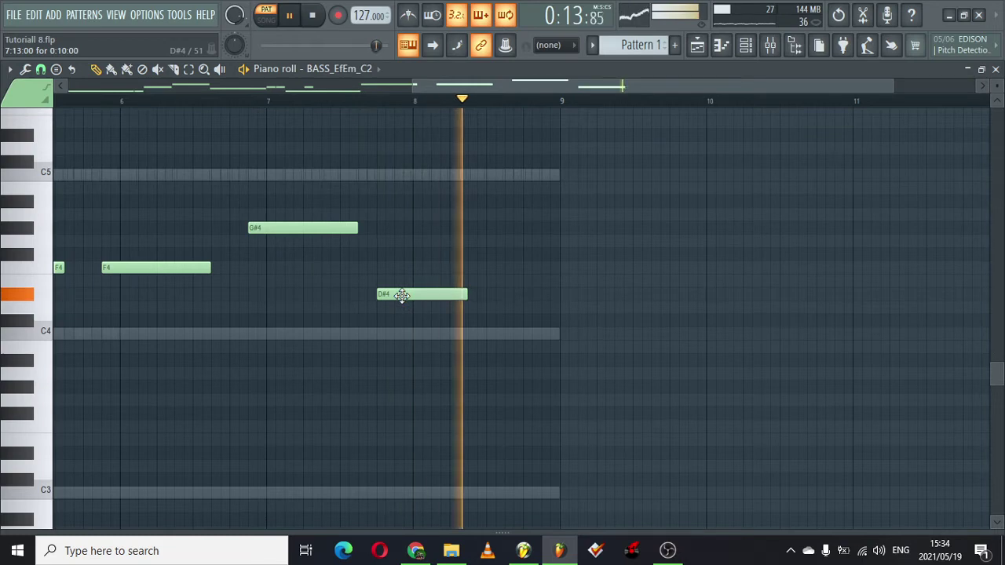
{"action": "left_click_drag", "start_coordinate": [399, 294], "coordinate": [419, 269]}
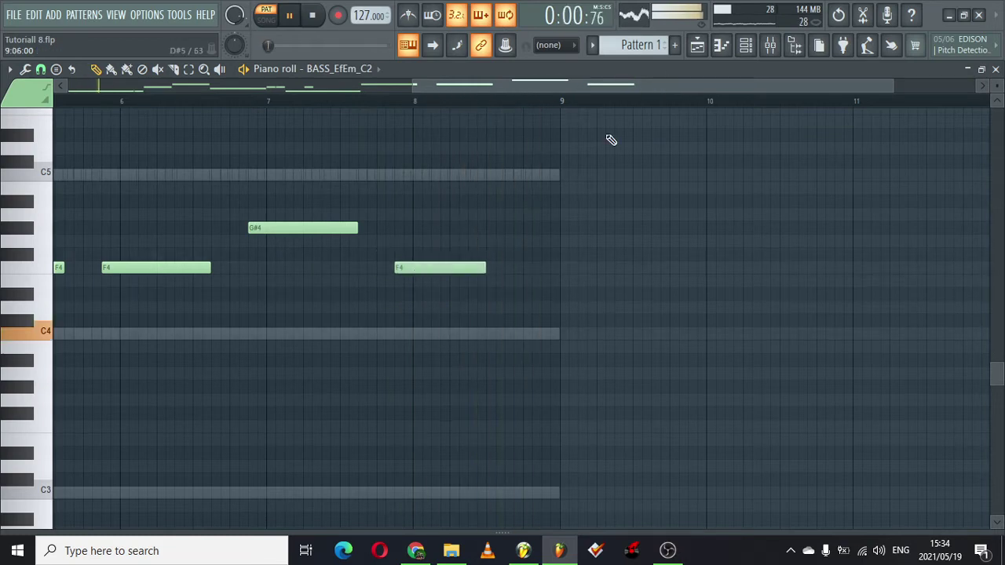
Assign the Nexus #2 channel to mixer track 8 and show that track in the mixer.
{"action": "left_click", "coordinate": [771, 49]}
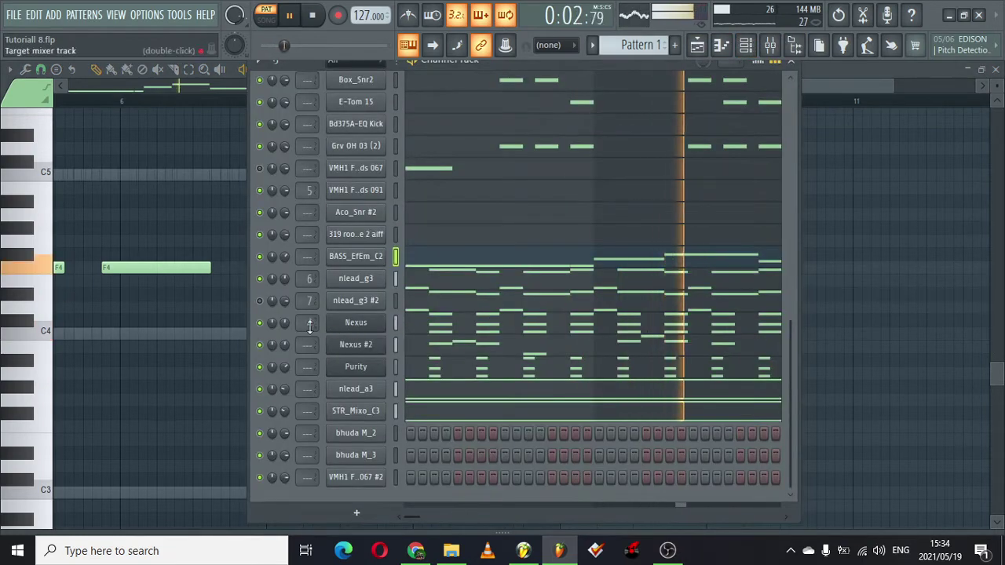
{"action": "left_click_drag", "start_coordinate": [285, 343], "coordinate": [286, 361]}
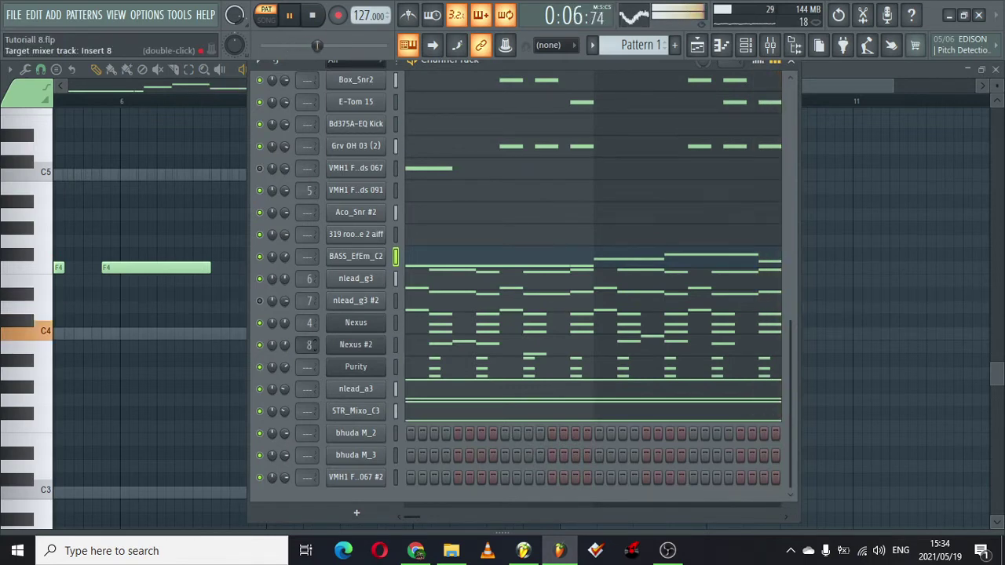
{"action": "left_click", "coordinate": [768, 44]}
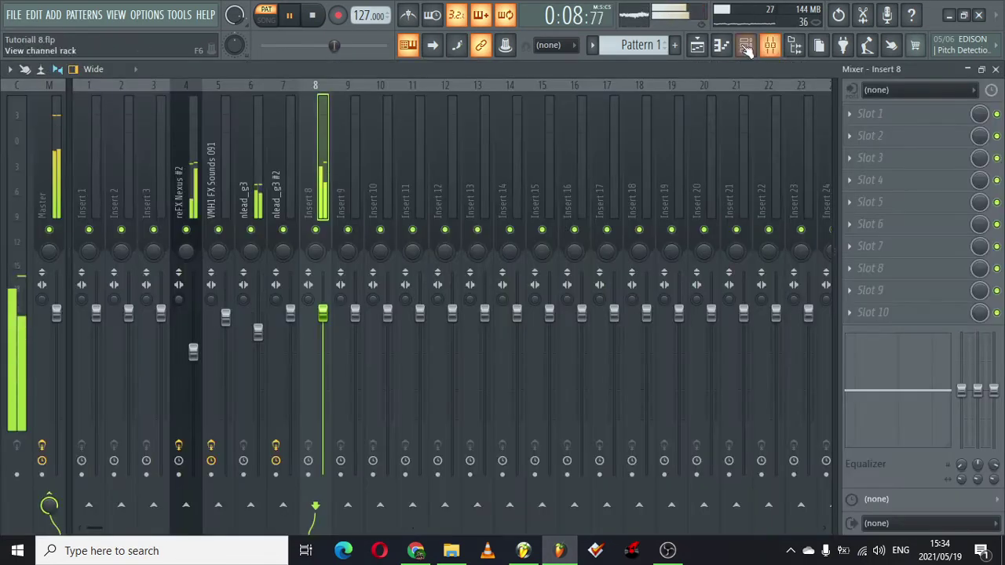
Select the Nexus #2 channel and route it to the Insert 8 mixer track.
{"action": "left_click", "coordinate": [745, 47]}
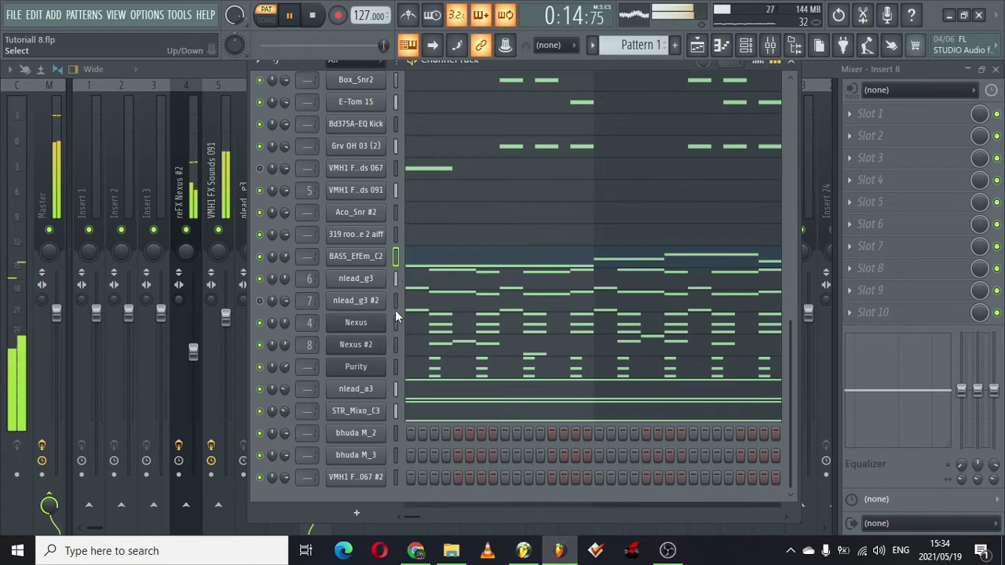
{"action": "left_click", "coordinate": [745, 45]}
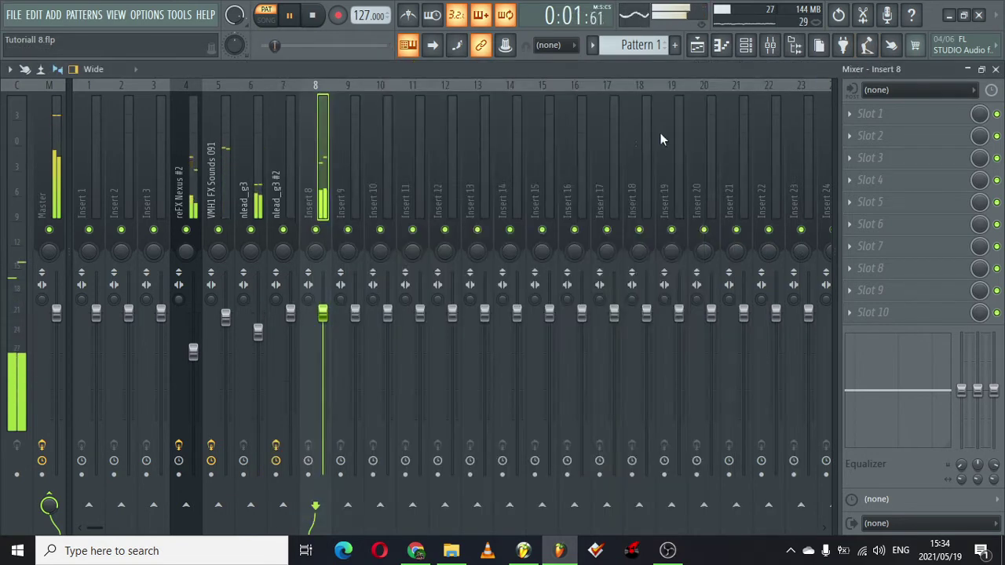
{"action": "right_click", "coordinate": [321, 194]}
{"action": "mouse_move", "coordinate": [445, 233]}
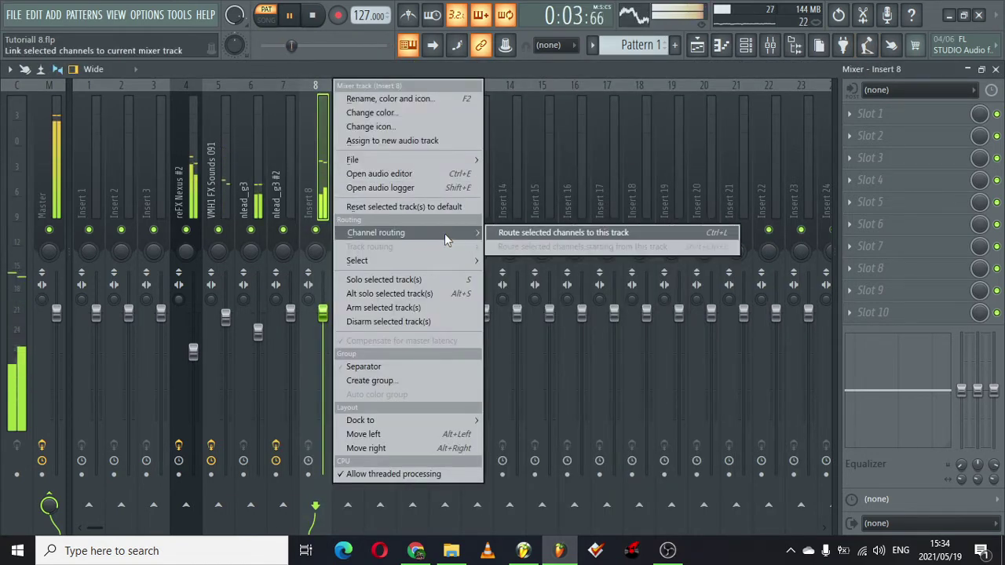
{"action": "left_click", "coordinate": [530, 230]}
Insert Fruity parametric EQ 2 on the Nexus #2 track and set band 1 to a Steep 8 high pass at about 216 Hz.
{"action": "left_click", "coordinate": [854, 130]}
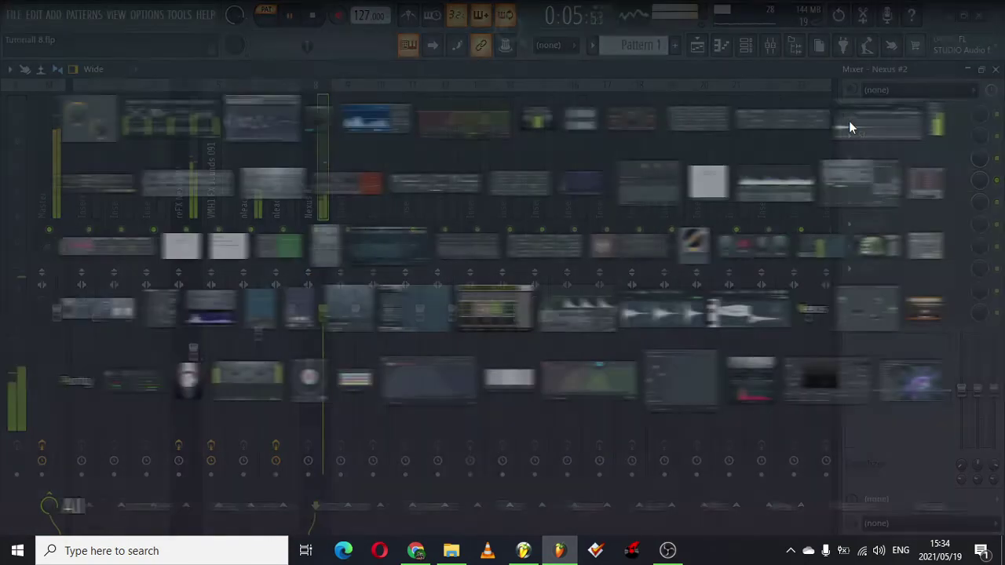
{"action": "left_click", "coordinate": [370, 262]}
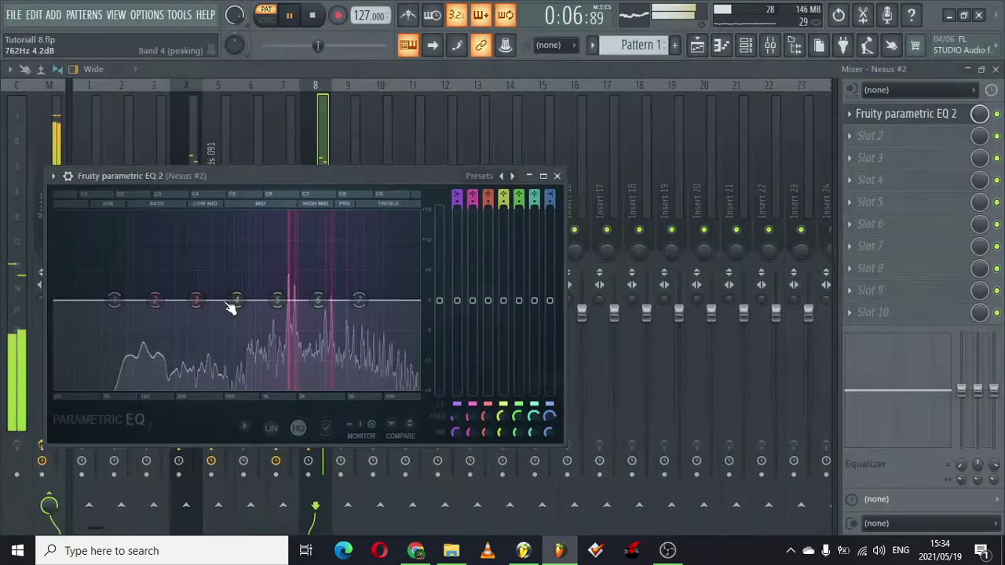
{"action": "right_click", "coordinate": [114, 301]}
{"action": "mouse_move", "coordinate": [142, 338]}
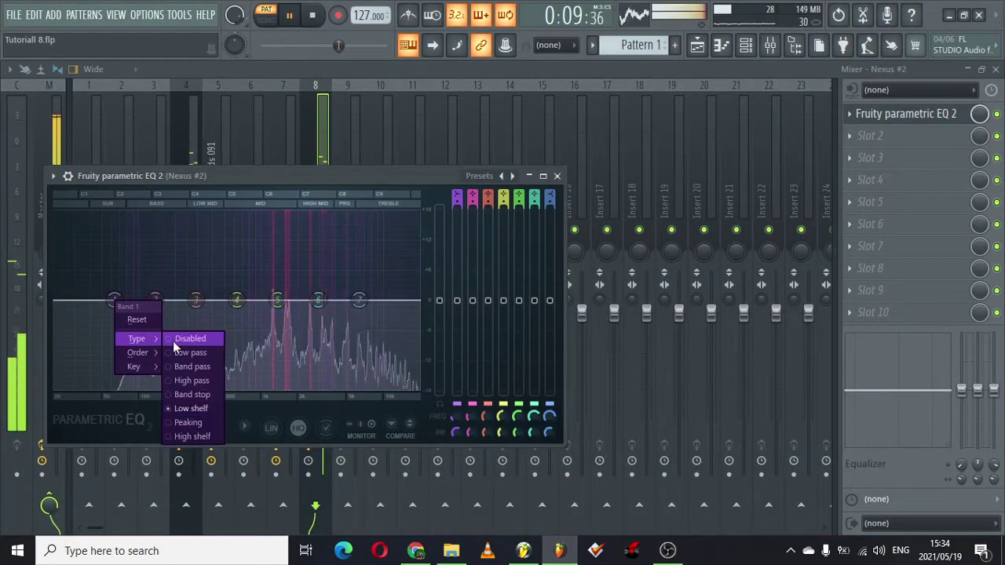
{"action": "left_click", "coordinate": [187, 381]}
{"action": "right_click", "coordinate": [114, 308]}
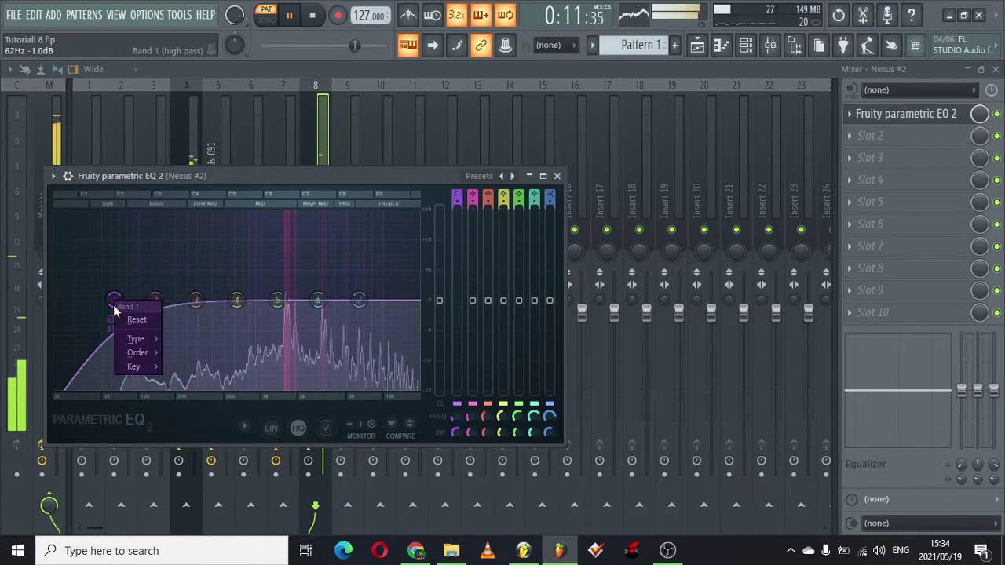
{"action": "mouse_move", "coordinate": [153, 354]}
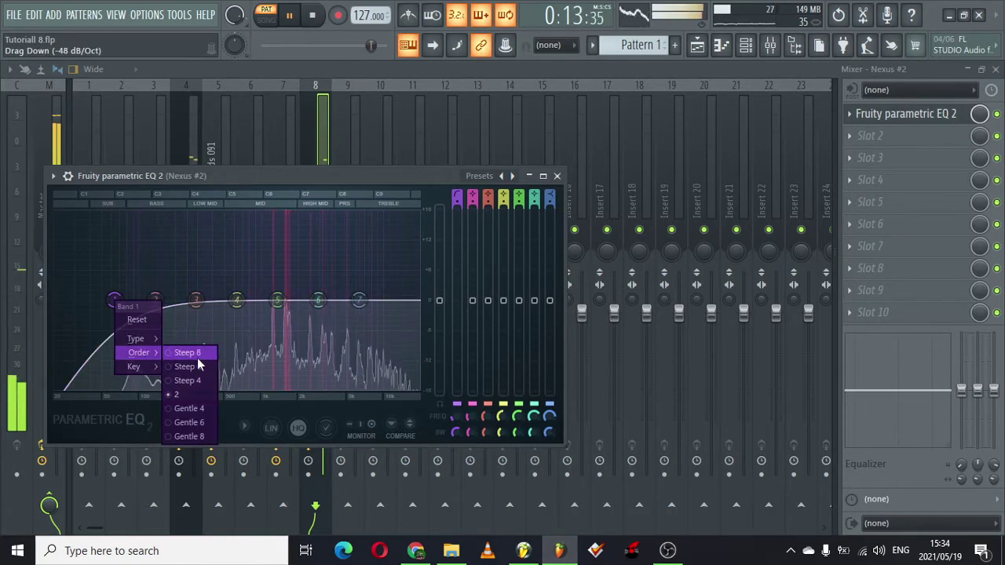
{"action": "left_click", "coordinate": [197, 358]}
{"action": "left_click_drag", "start_coordinate": [115, 300], "coordinate": [168, 299]}
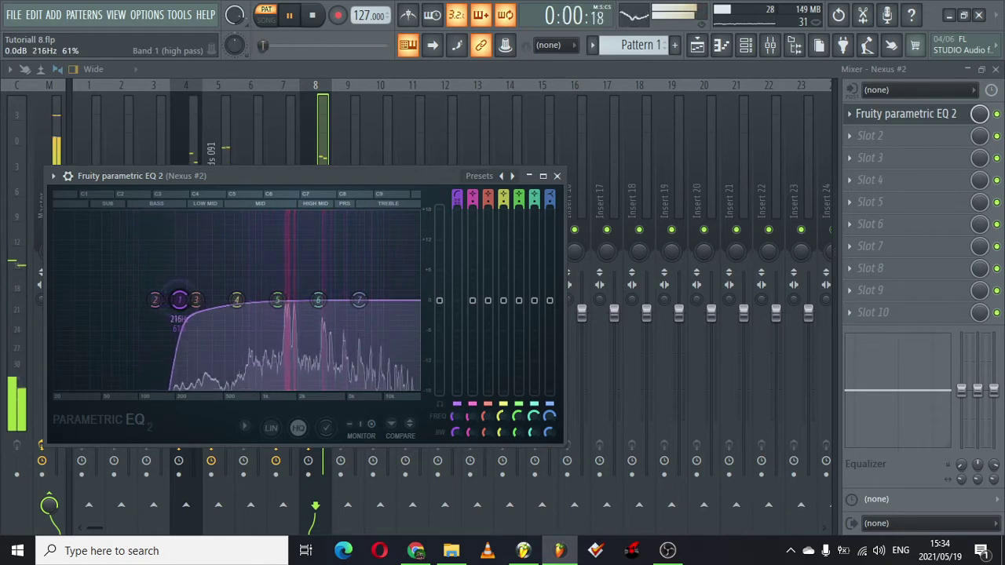
Shape the Nexus #2 EQ: roll off the extreme highs with band 7, slightly boost bands 5 and 6, and dip band 4 near 684 Hz.
{"action": "left_click_drag", "start_coordinate": [363, 299], "coordinate": [387, 299]}
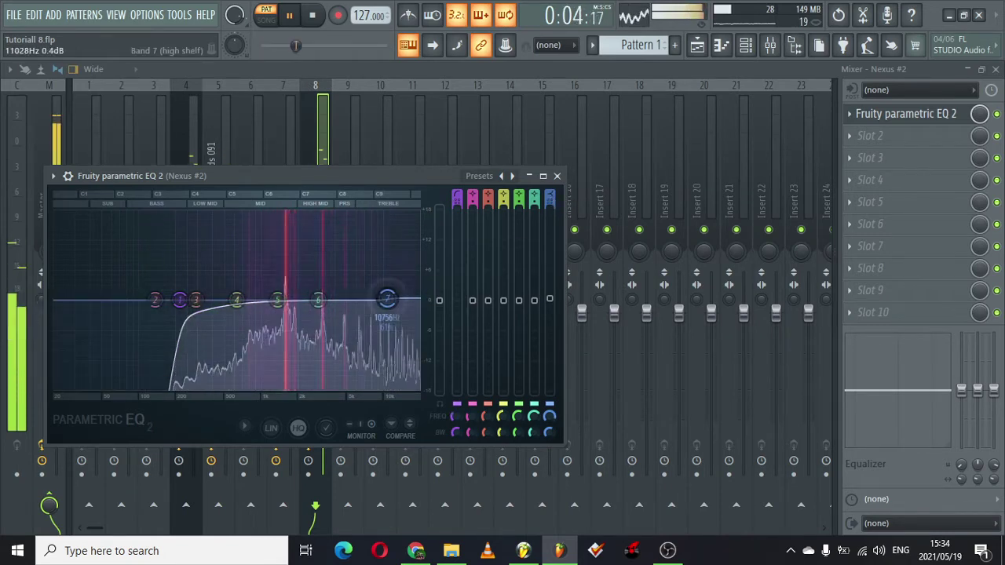
{"action": "left_click_drag", "start_coordinate": [324, 299], "coordinate": [364, 284]}
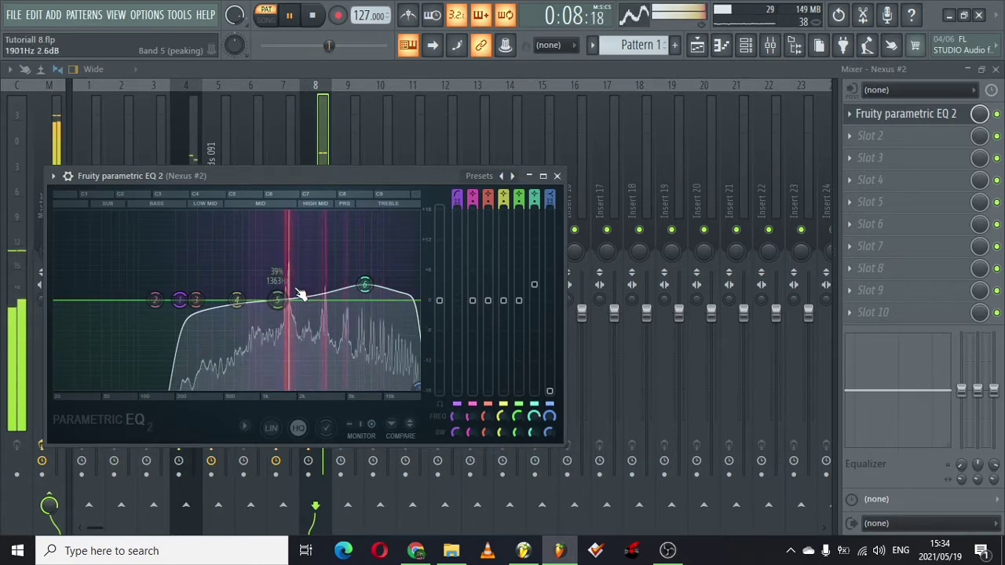
{"action": "left_click_drag", "start_coordinate": [276, 300], "coordinate": [241, 305]}
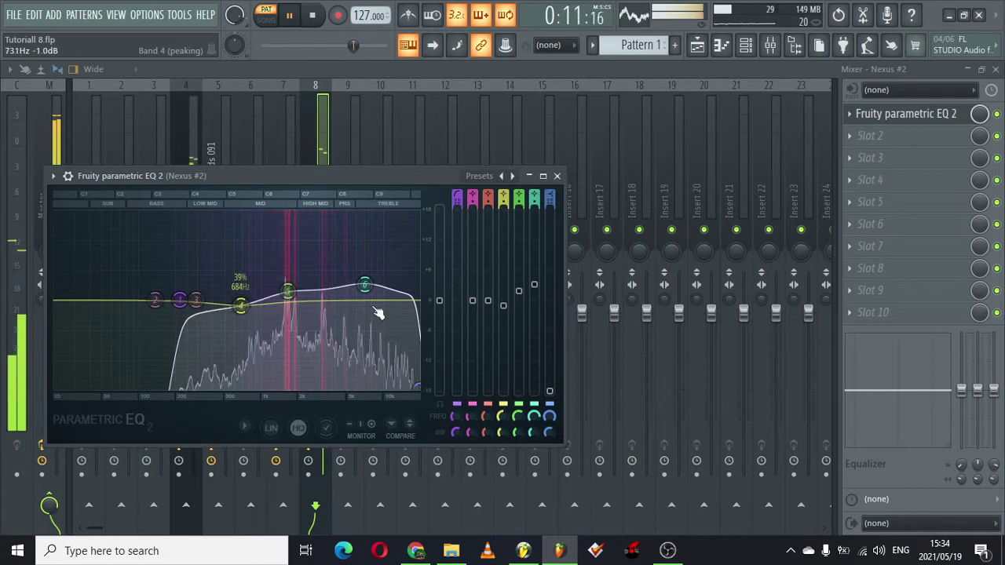
{"action": "left_click", "coordinate": [557, 175]}
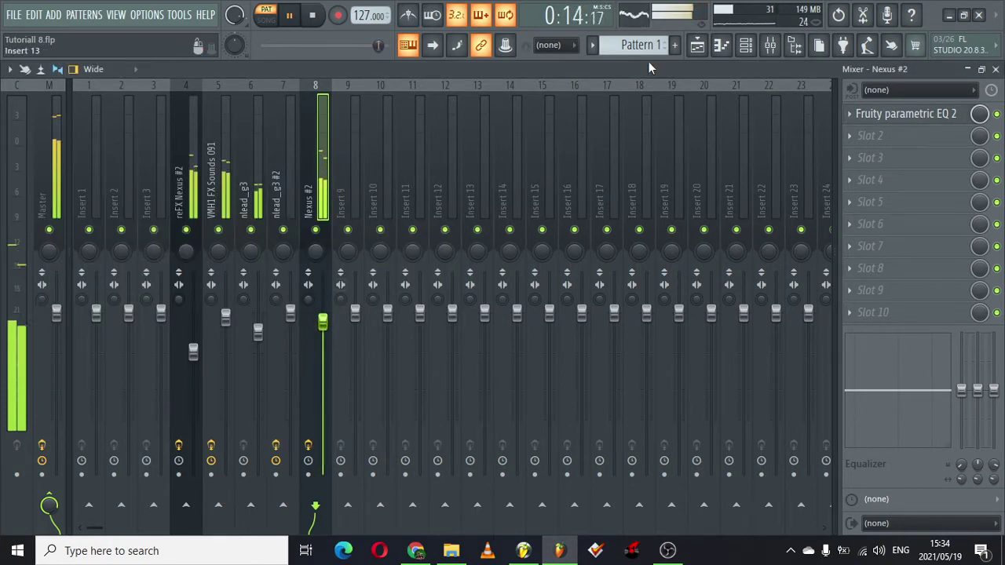
Reopen the BASS_EfEm_C2 channel's notes in the piano roll from the channel rack.
{"action": "left_click", "coordinate": [697, 47]}
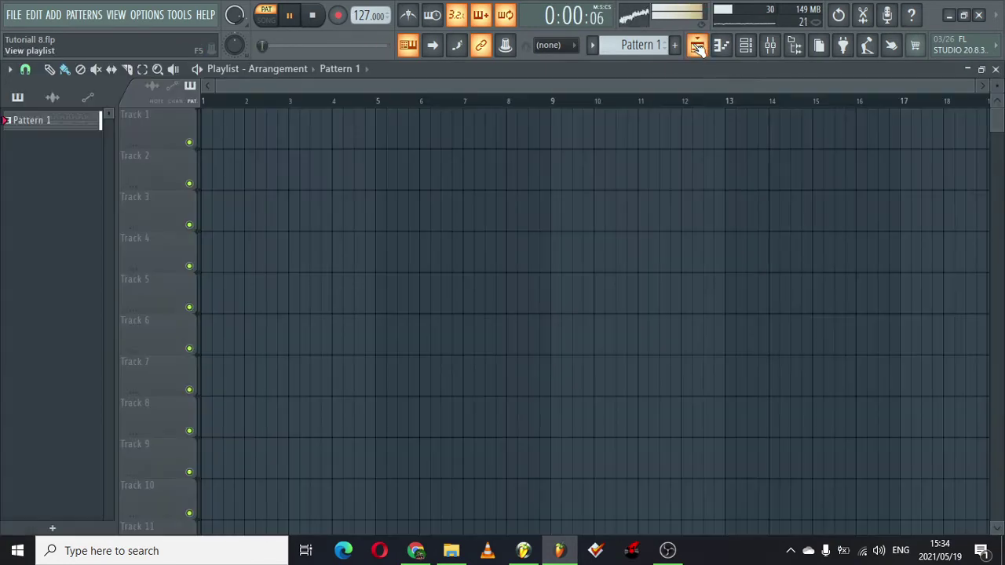
{"action": "left_click", "coordinate": [746, 44]}
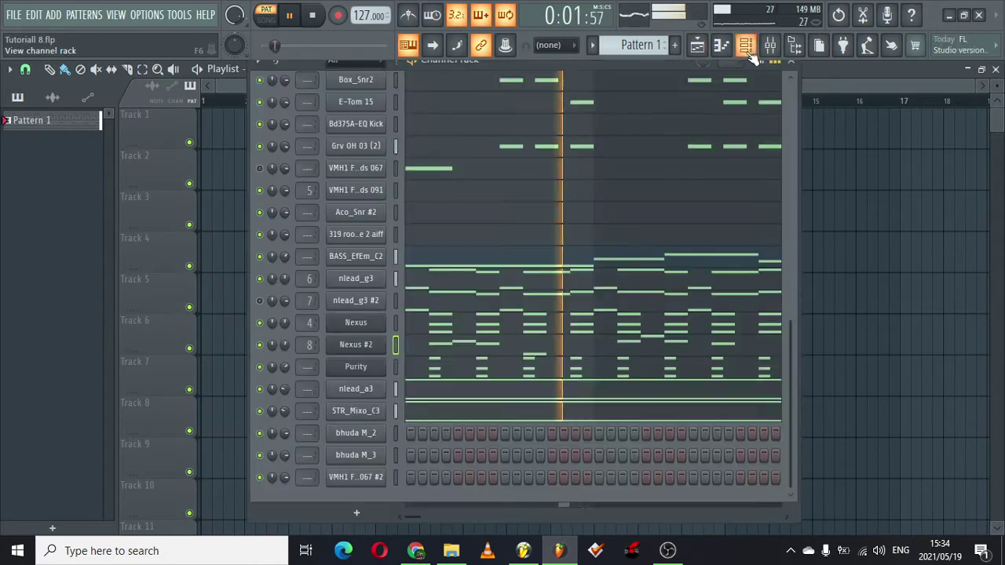
{"action": "right_click", "coordinate": [266, 261]}
{"action": "left_click", "coordinate": [444, 260]}
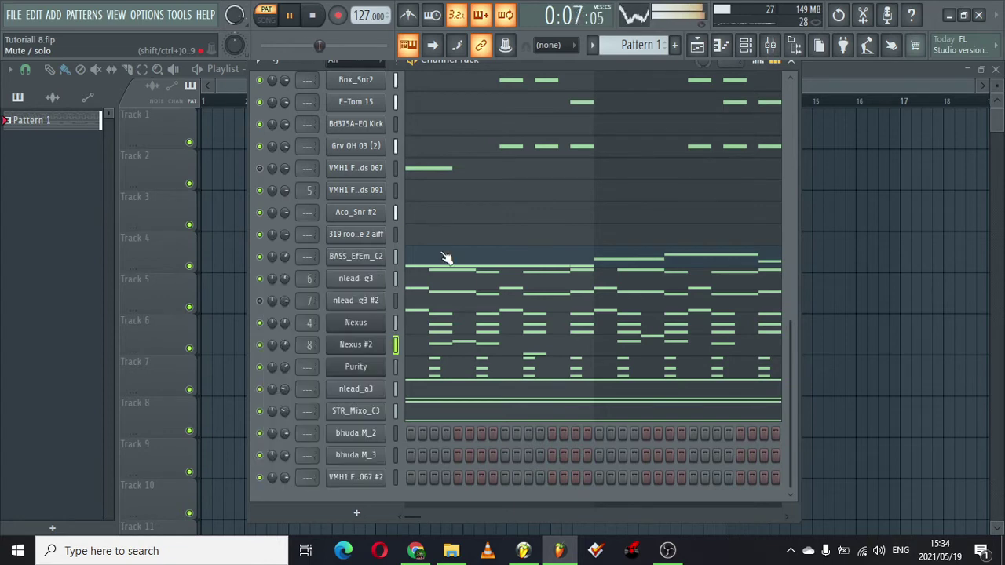
{"action": "left_click", "coordinate": [444, 260]}
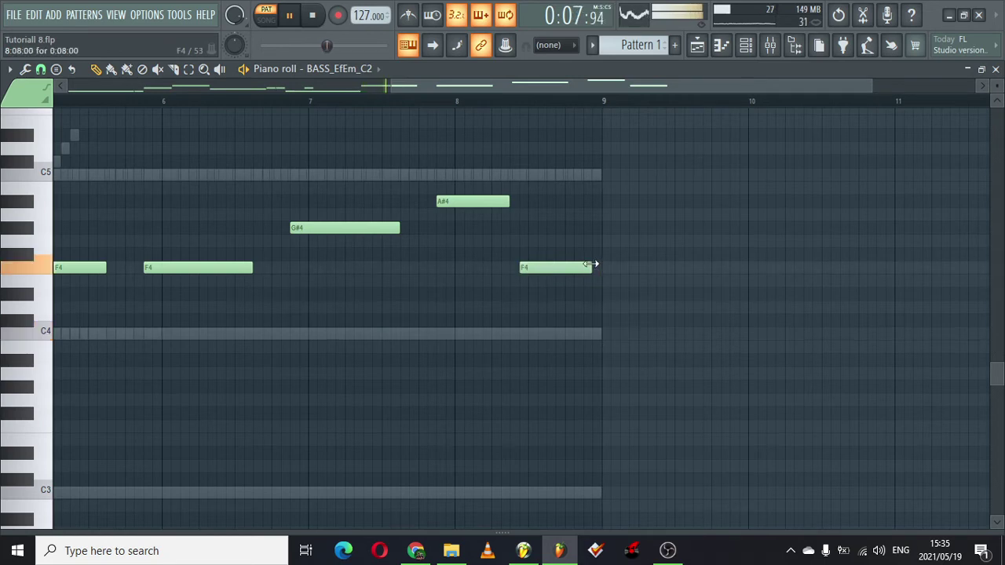
Make the last F4 note 2 steps long at 8:07, and add two-step notes A#4 at 8:09 and G4 at 8:11.
{"action": "left_click_drag", "start_coordinate": [590, 265], "coordinate": [528, 266]}
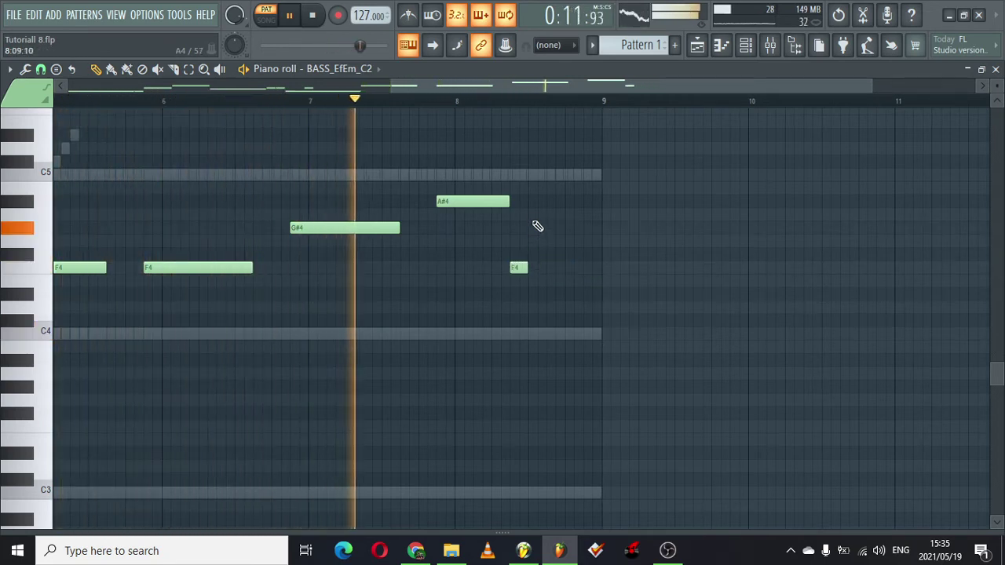
{"action": "left_click", "coordinate": [534, 201]}
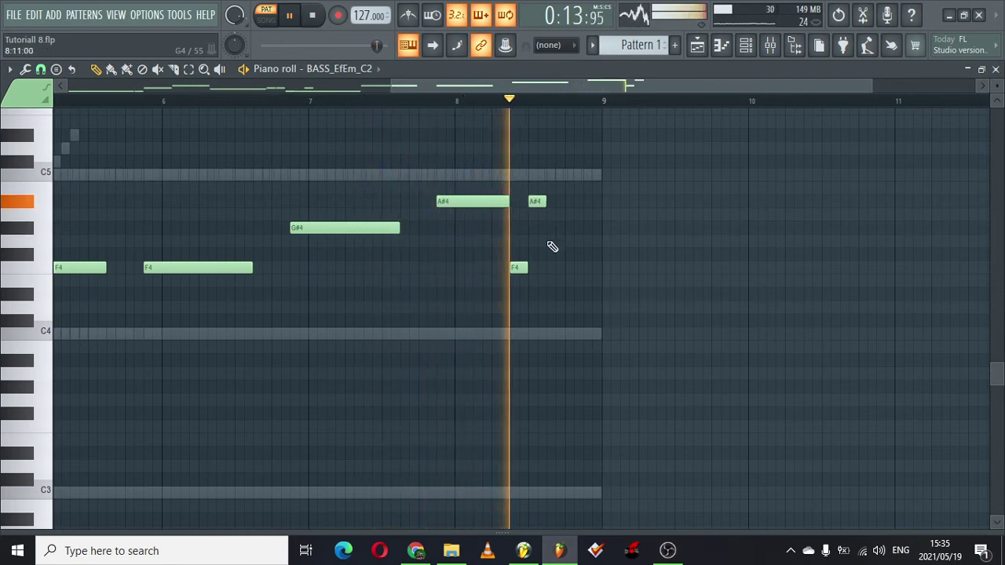
{"action": "left_click", "coordinate": [551, 241]}
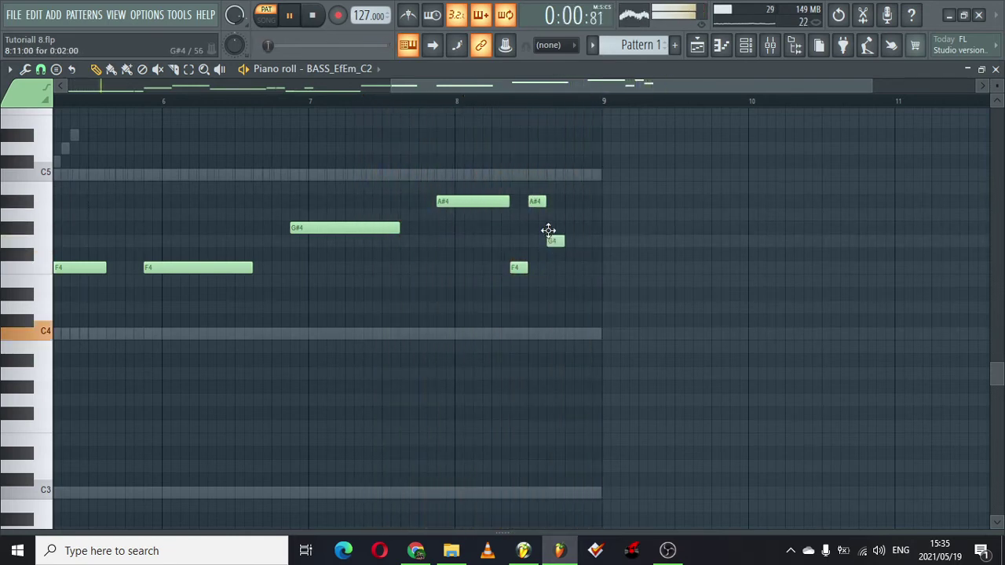
Add two-step slide notes C5 at 8:07, F4 at 8:09, A#4 at 8:11 and F4 at 8:13, plus a four-step C4 note at 8:13.
{"action": "double_click", "coordinate": [517, 184]}
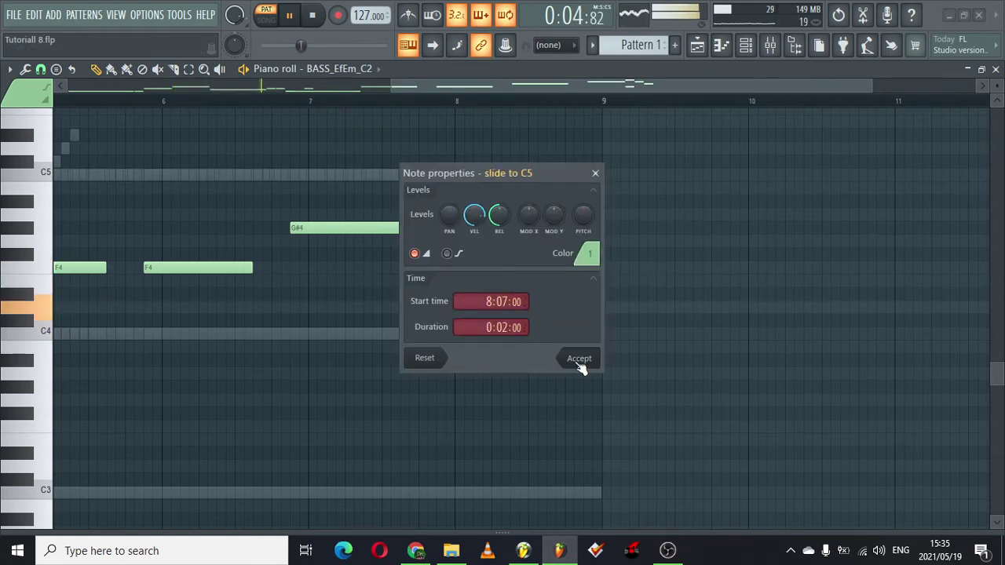
{"action": "left_click", "coordinate": [579, 359]}
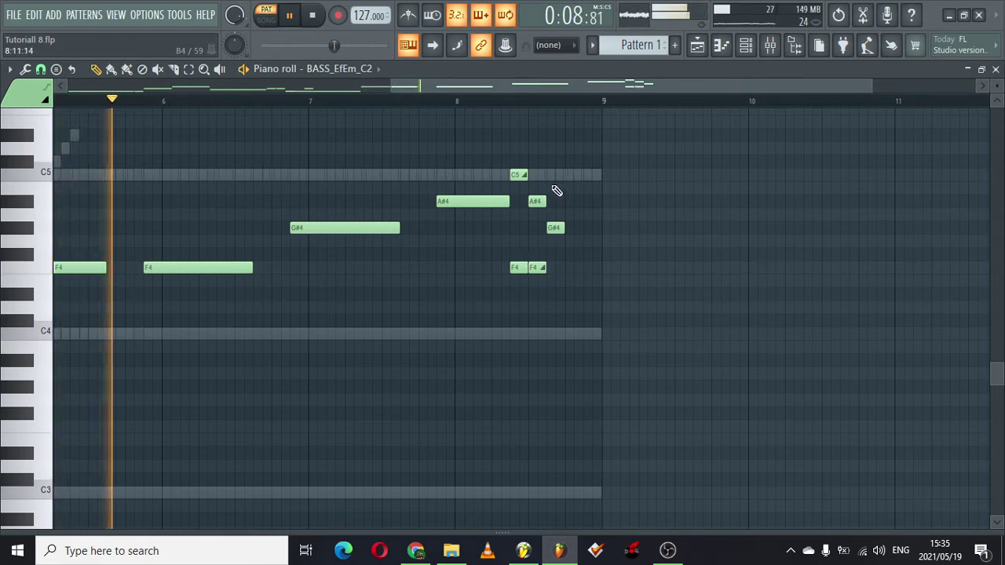
{"action": "left_click", "coordinate": [554, 202]}
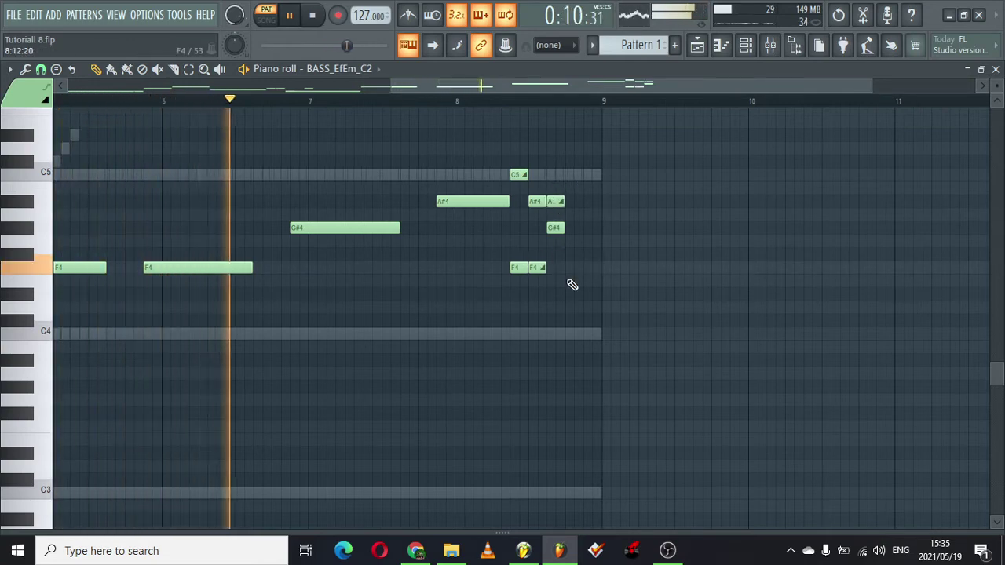
{"action": "left_click", "coordinate": [571, 332]}
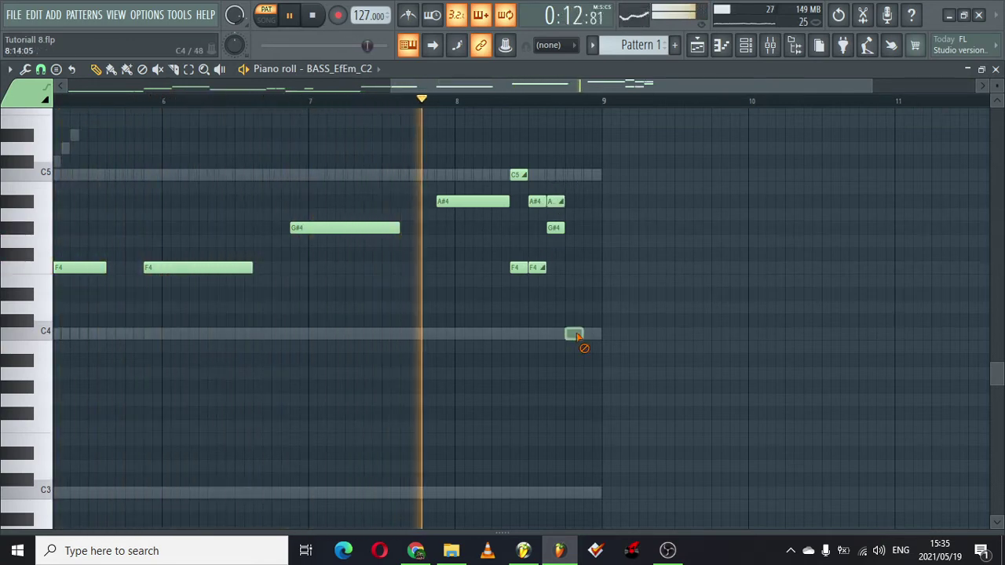
{"action": "right_click", "coordinate": [580, 334]}
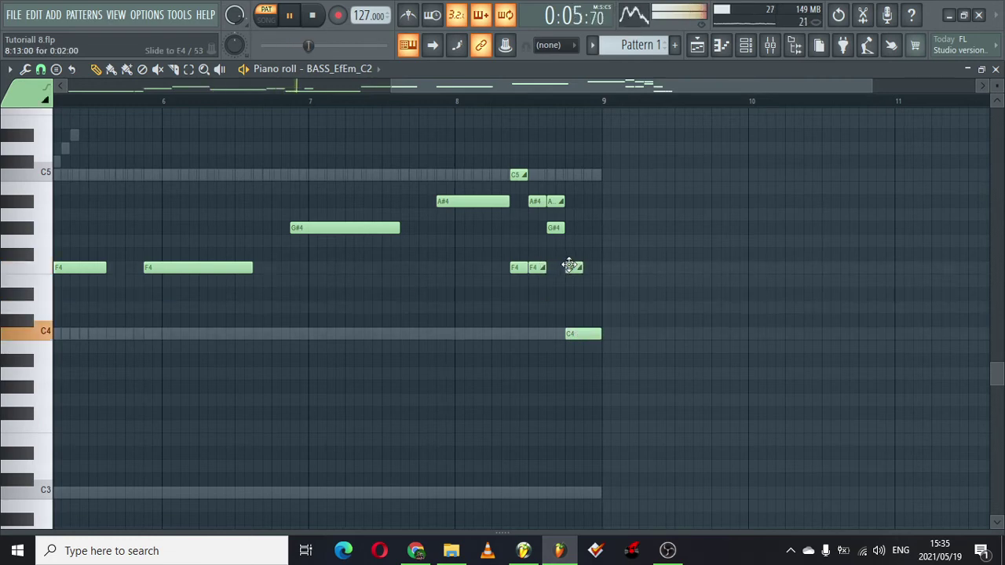
Solo the BASS_EfEm_C2 channel in the channel rack and assign it to mixer track 9.
{"action": "left_click", "coordinate": [743, 45]}
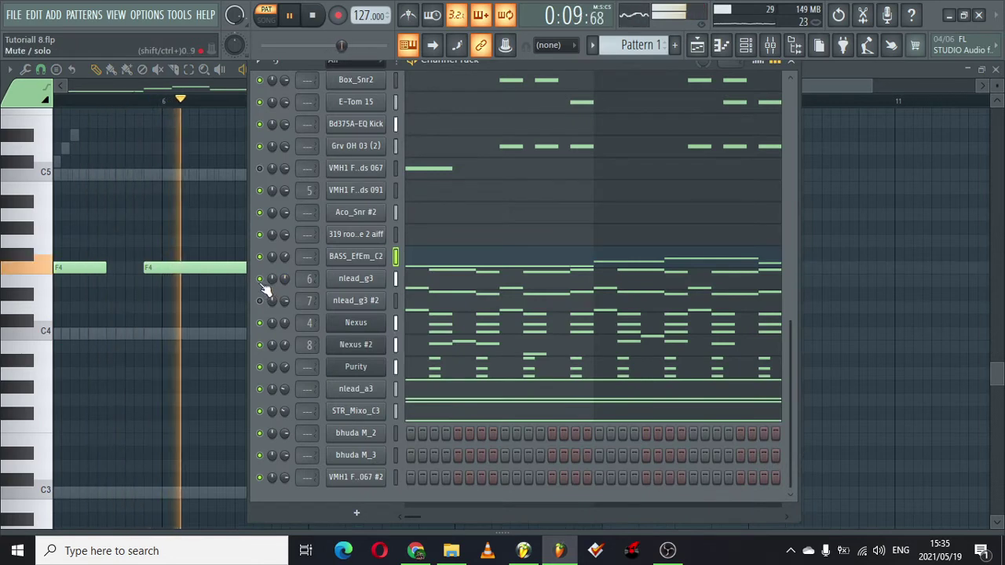
{"action": "right_click", "coordinate": [265, 265]}
{"action": "left_click", "coordinate": [291, 267]}
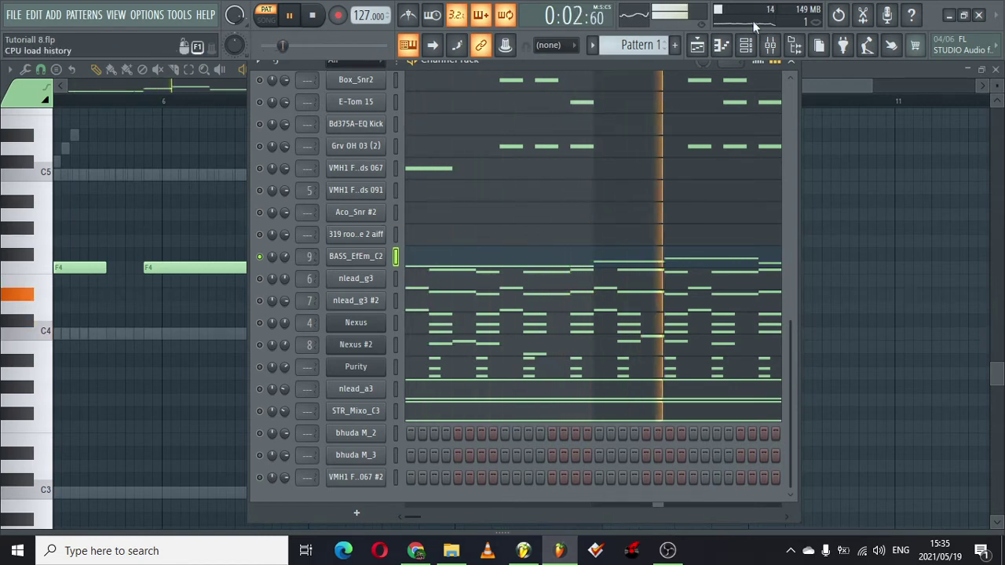
Show the mixer and route the selected BASS_EfEm_C2 channel to the Insert 9 track.
{"action": "left_click", "coordinate": [746, 47]}
{"action": "left_click", "coordinate": [746, 47]}
{"action": "left_click", "coordinate": [770, 47]}
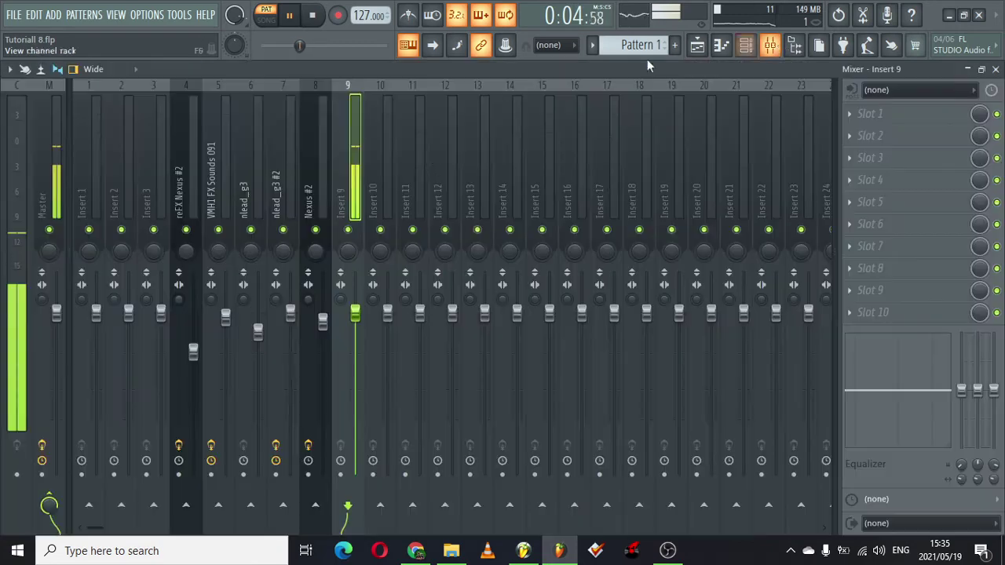
{"action": "right_click", "coordinate": [356, 314]}
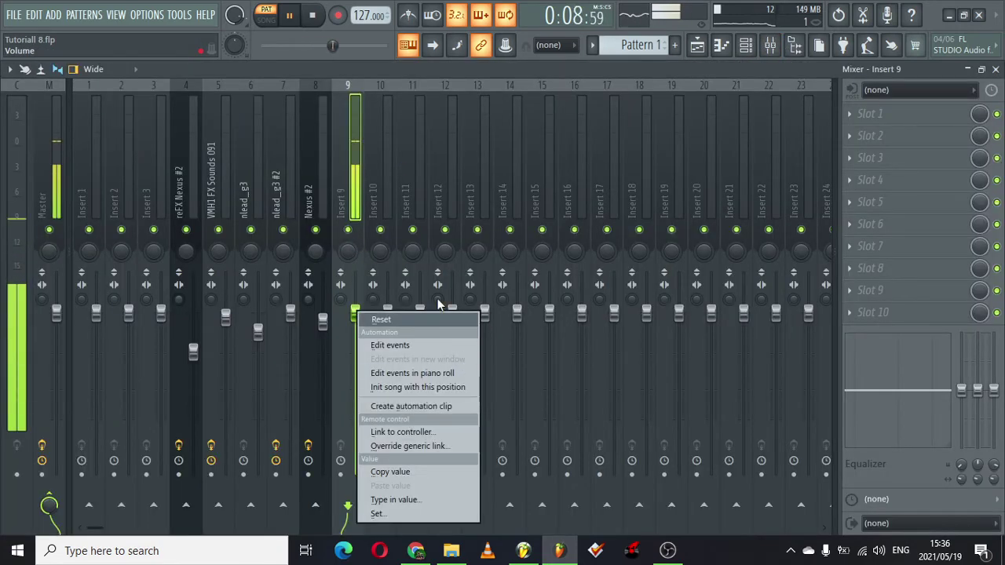
{"action": "right_click", "coordinate": [355, 199]}
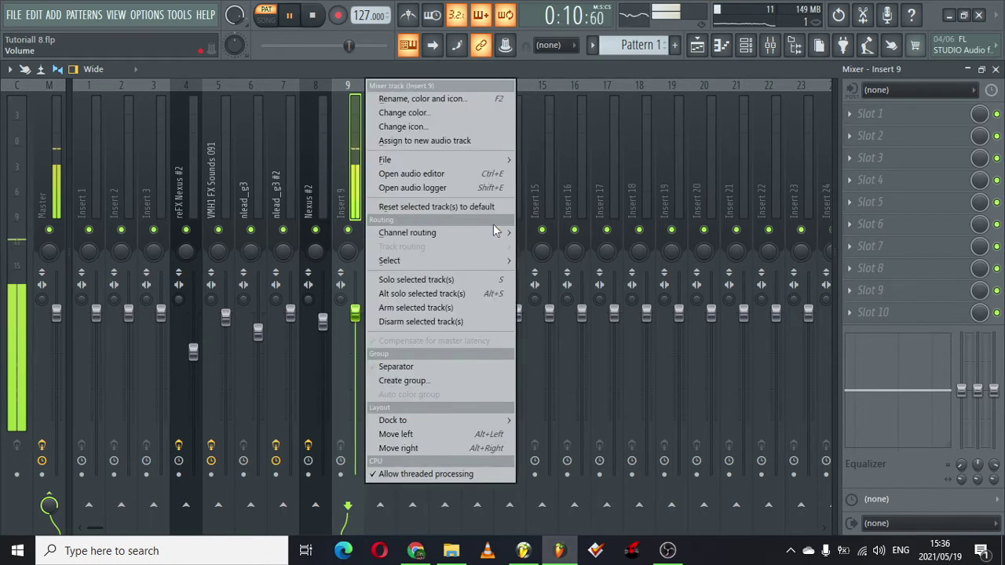
{"action": "mouse_move", "coordinate": [494, 231]}
{"action": "left_click", "coordinate": [541, 233]}
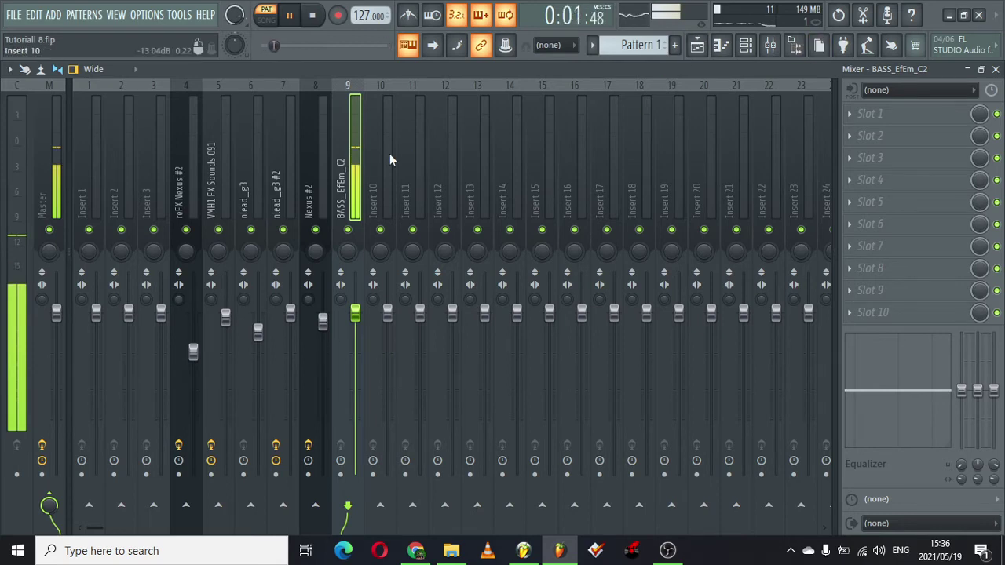
Load the BASS _eFeM mixer track state onto the BASS_EfEm_C2 track.
{"action": "right_click", "coordinate": [350, 188]}
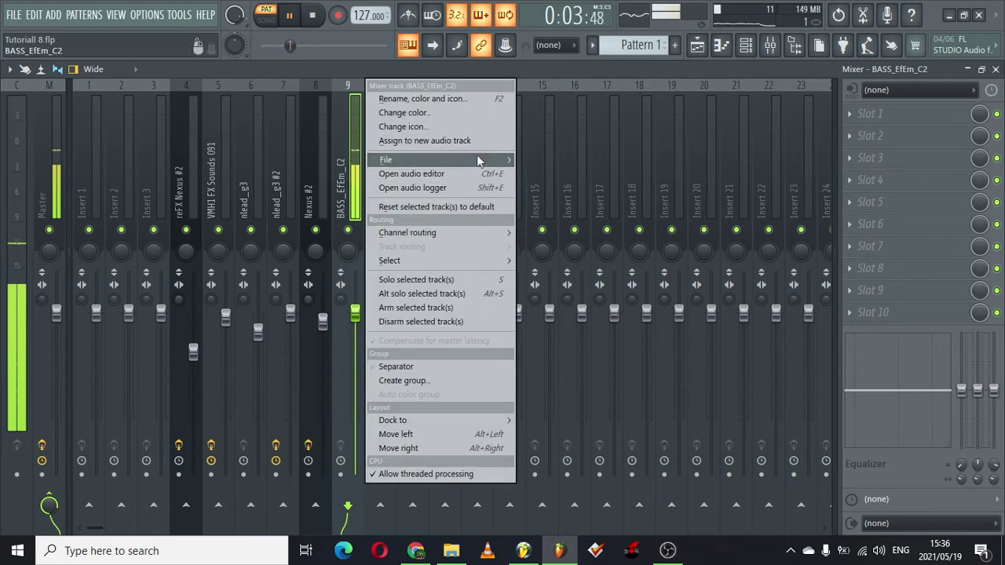
{"action": "mouse_move", "coordinate": [478, 161]}
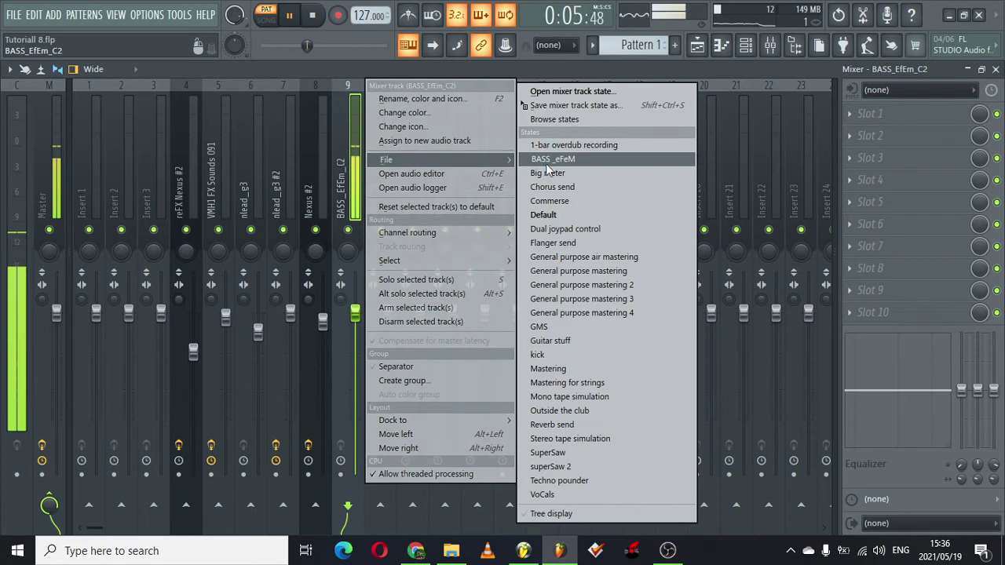
{"action": "left_click", "coordinate": [549, 159]}
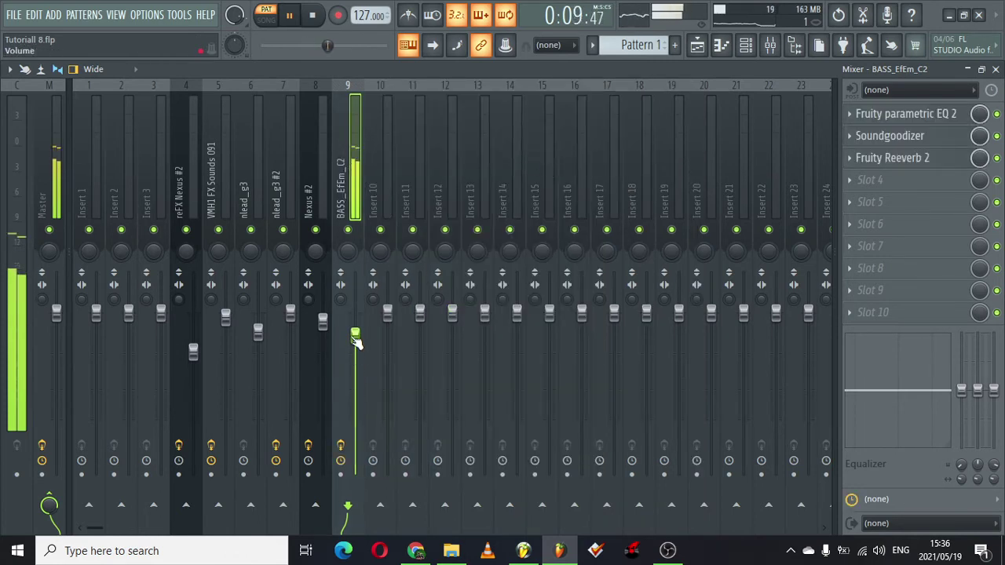
In the bass piano roll, replace the short notes ending bar 8 with a six-step C4 note at 8:11.
{"action": "left_click", "coordinate": [720, 45]}
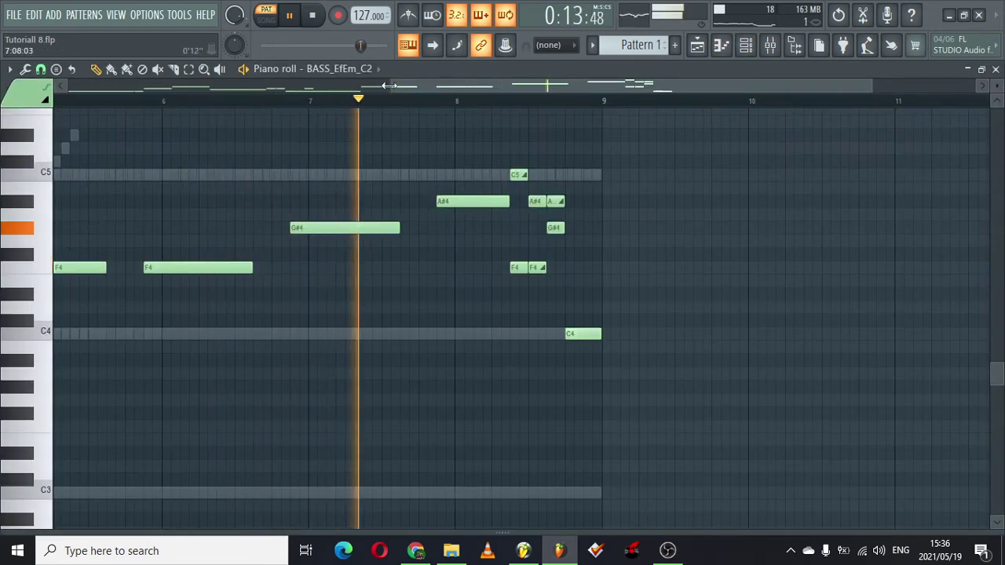
{"action": "left_click_drag", "start_coordinate": [411, 88], "coordinate": [467, 73]}
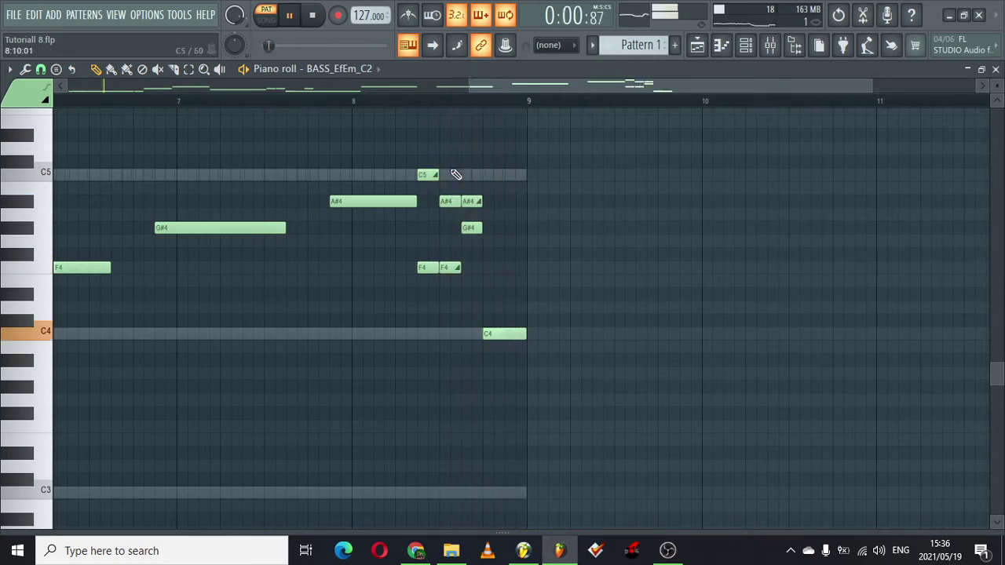
{"action": "left_click_drag", "start_coordinate": [429, 161], "coordinate": [532, 375]}
{"action": "key", "text": "Delete"}
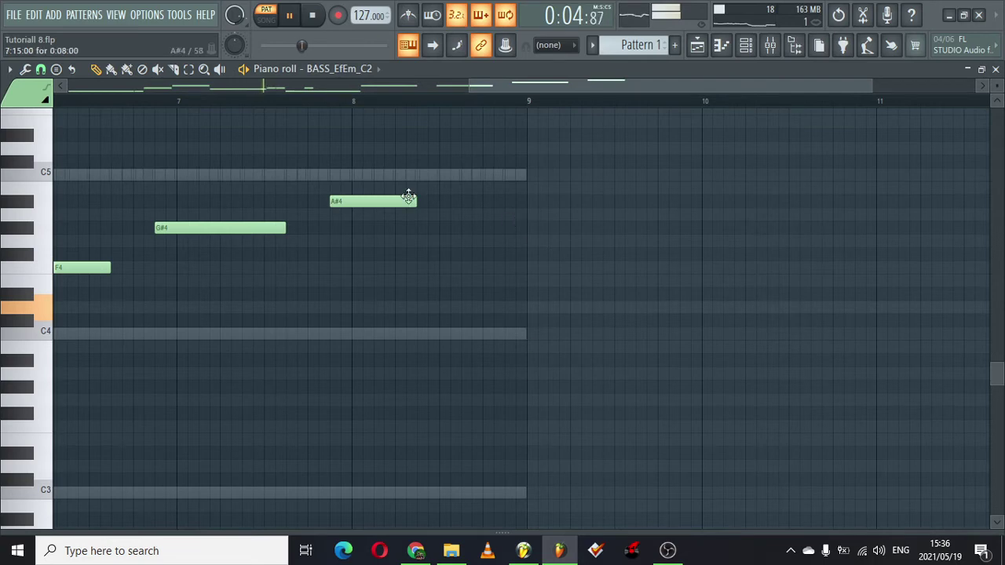
{"action": "left_click", "coordinate": [471, 338]}
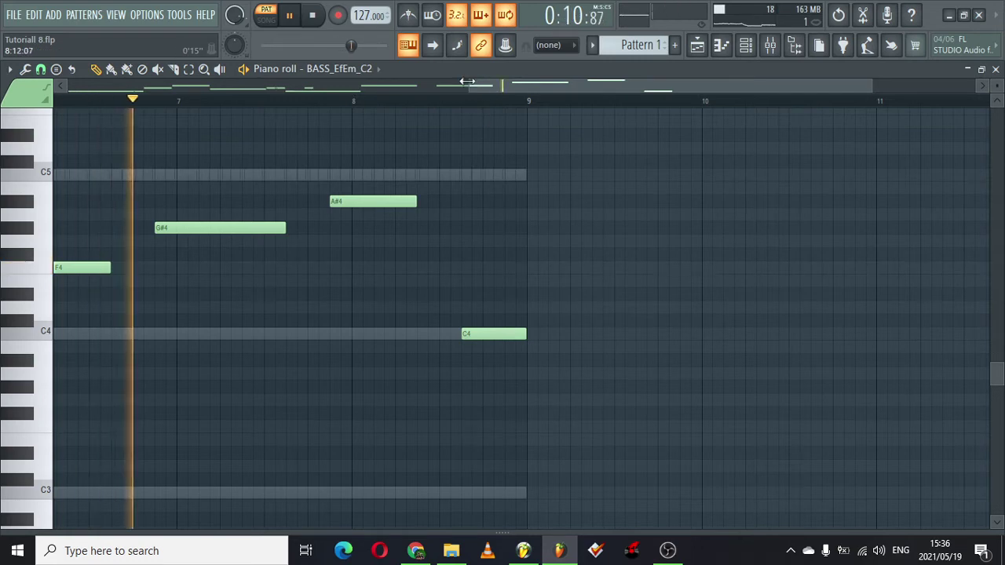
Lengthen the A#4 note at 7:15 to 12 steps and delete the closing C4 note in bar 8.
{"action": "left_click_drag", "start_coordinate": [465, 85], "coordinate": [211, 85]}
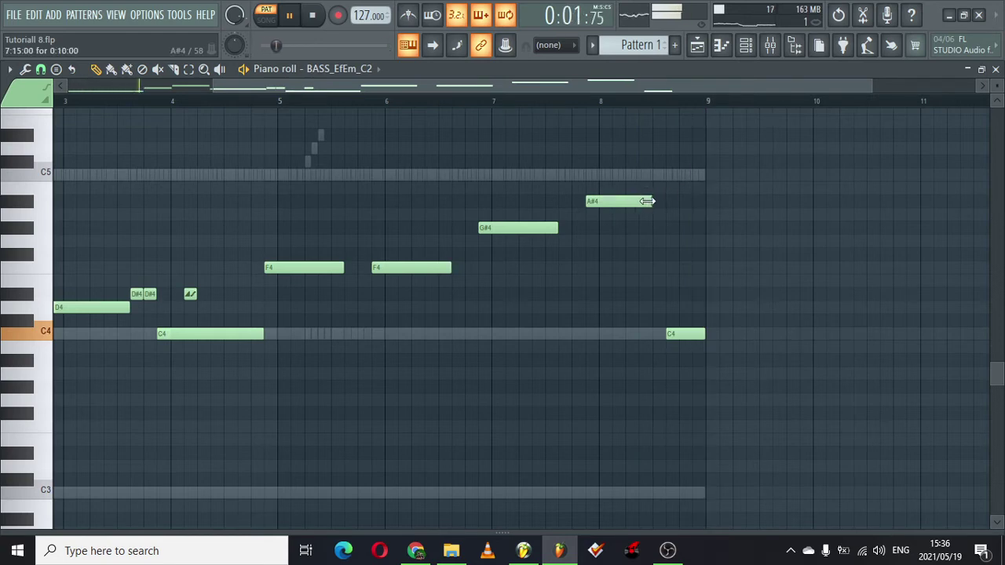
{"action": "left_click", "coordinate": [590, 202]}
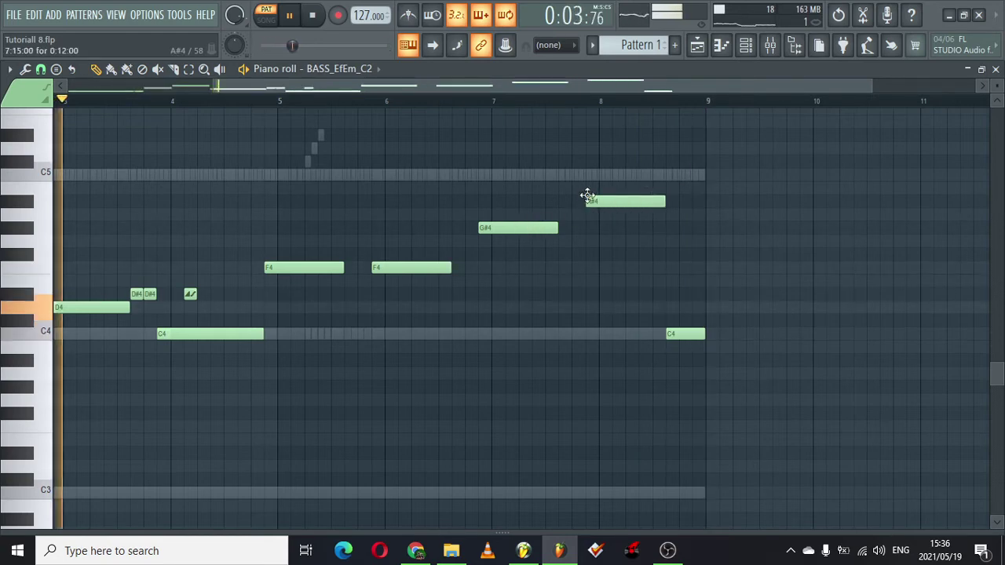
{"action": "left_click_drag", "start_coordinate": [213, 80], "coordinate": [470, 80]}
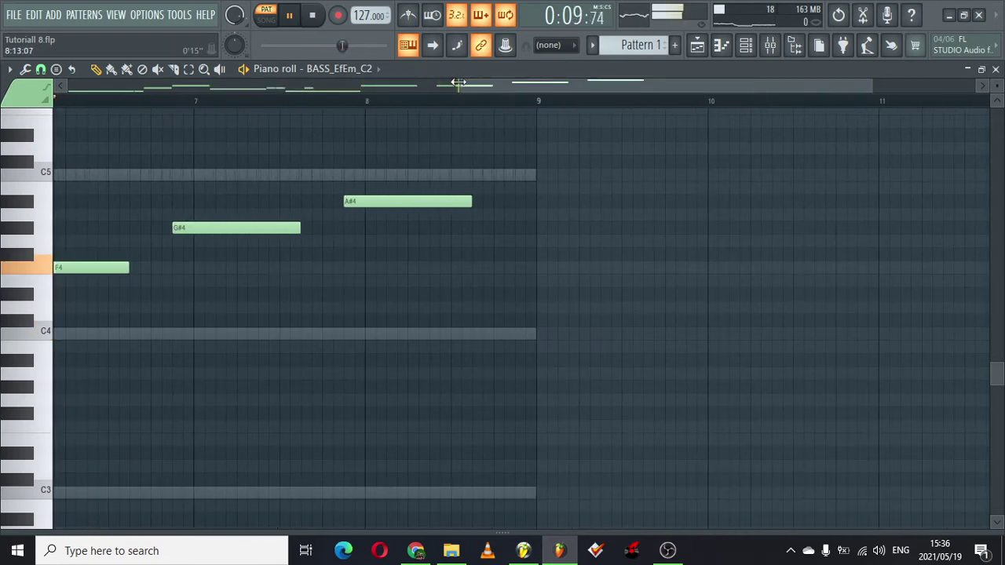
{"action": "left_click_drag", "start_coordinate": [458, 82], "coordinate": [67, 81]}
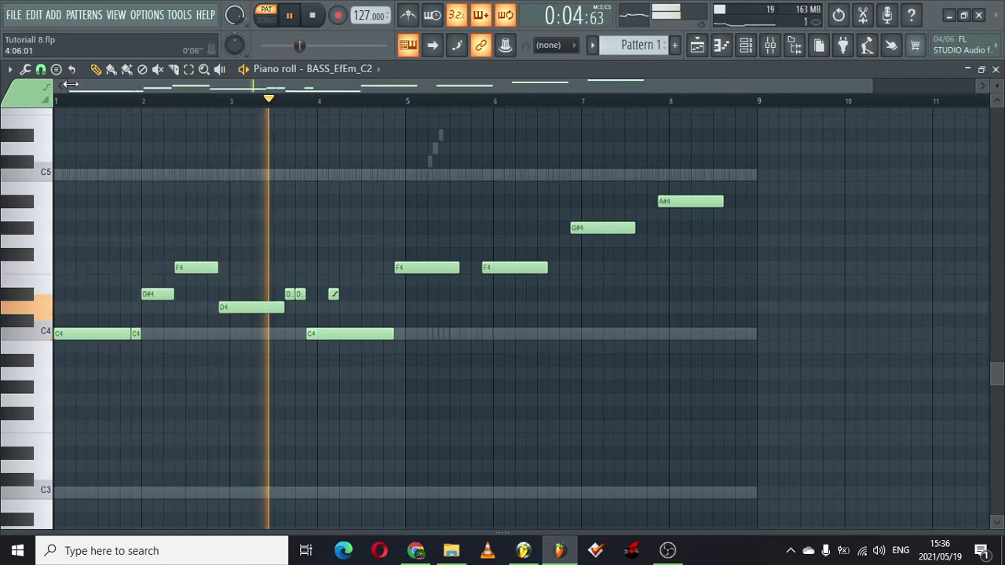
{"action": "left_click_drag", "start_coordinate": [69, 85], "coordinate": [343, 90]}
Unmute the Nexus #2 channel and add a two-step C4 note at 8:15 in the BASS_EfEm_C2 piano roll.
{"action": "key", "text": "F6"}
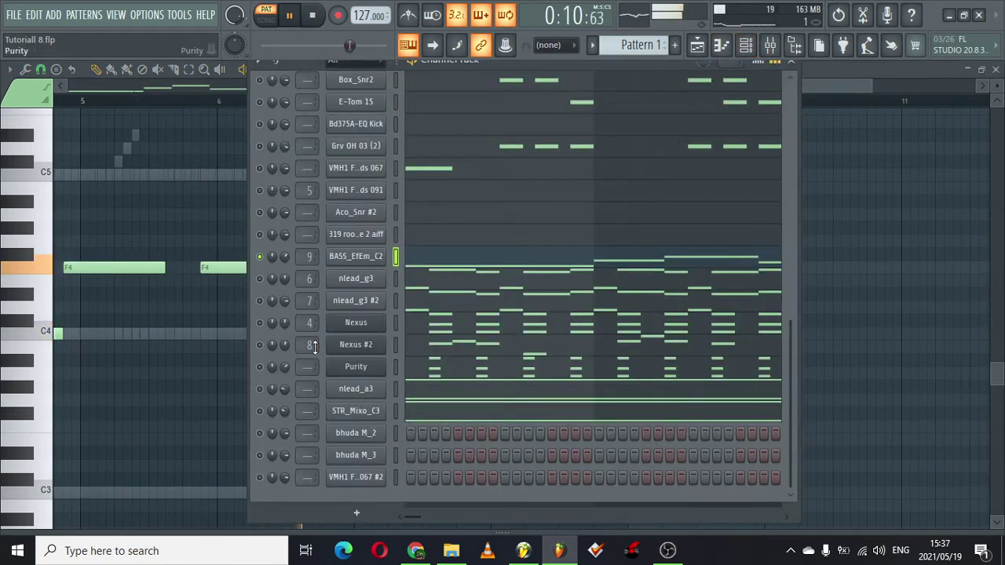
{"action": "left_click", "coordinate": [260, 345]}
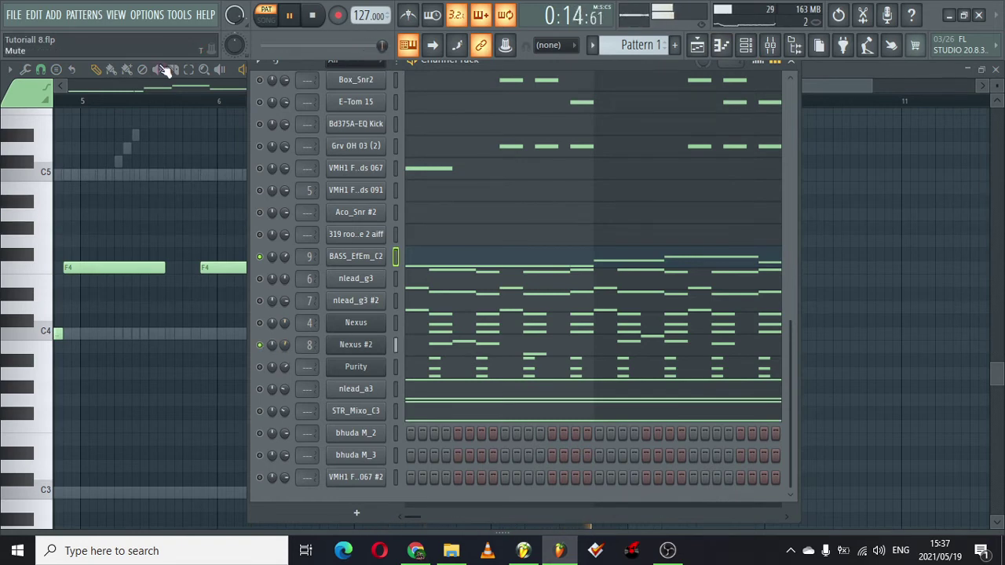
{"action": "key", "text": "F6"}
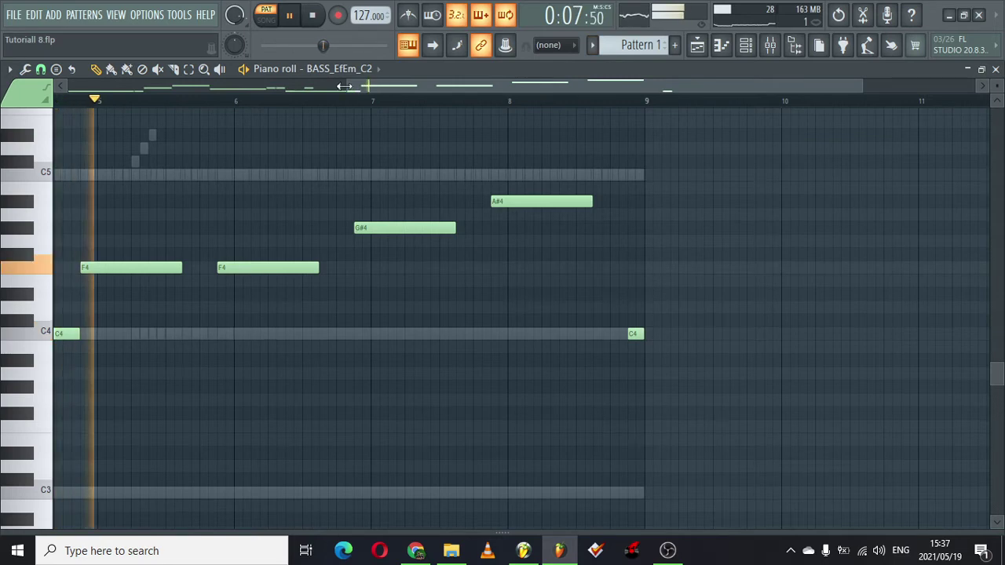
Insert a GMS synth channel between BASS_EfEm_C2 and nlead_g3 in the channel rack.
{"action": "key", "text": "F6"}
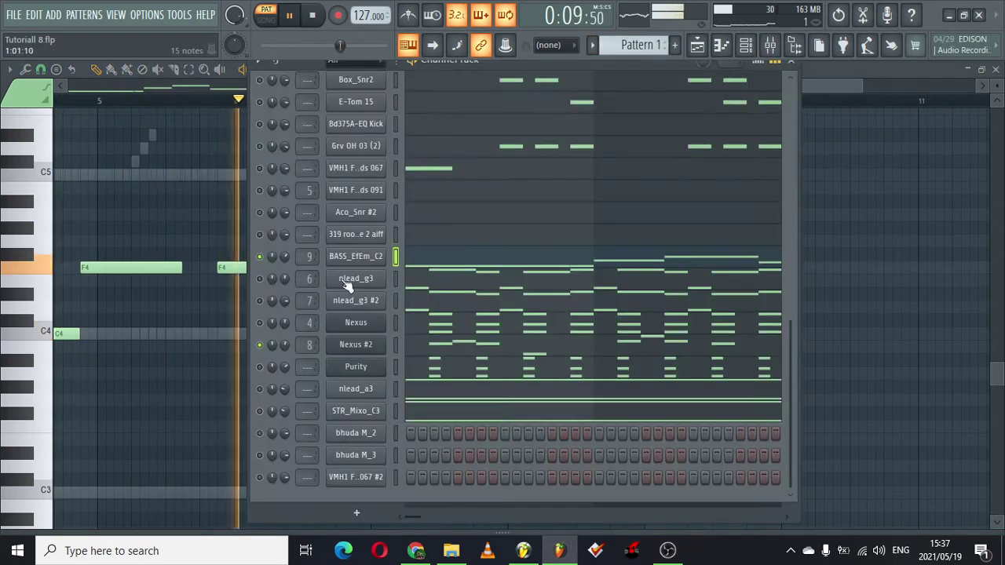
{"action": "right_click", "coordinate": [342, 283]}
{"action": "mouse_move", "coordinate": [507, 399]}
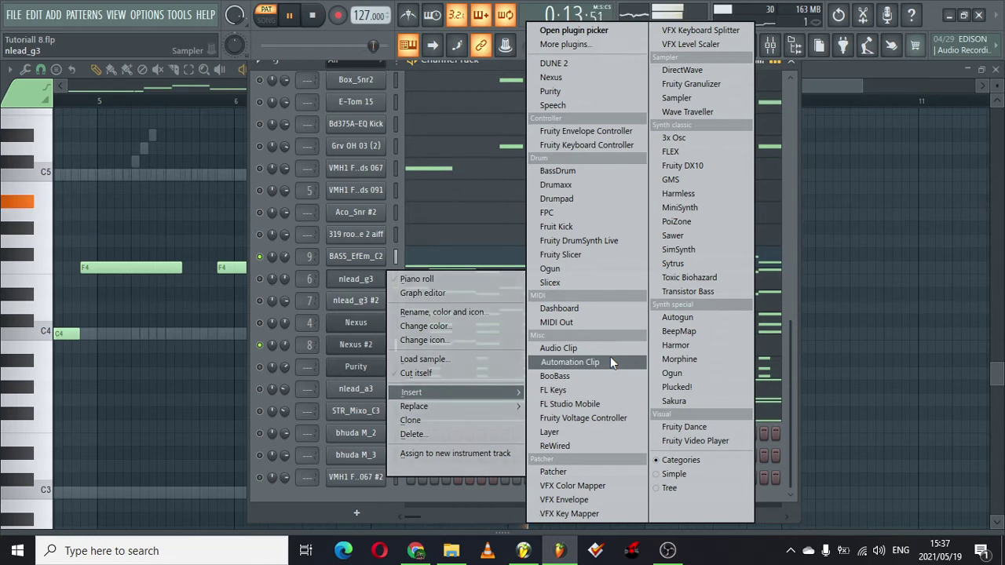
{"action": "left_click", "coordinate": [676, 180]}
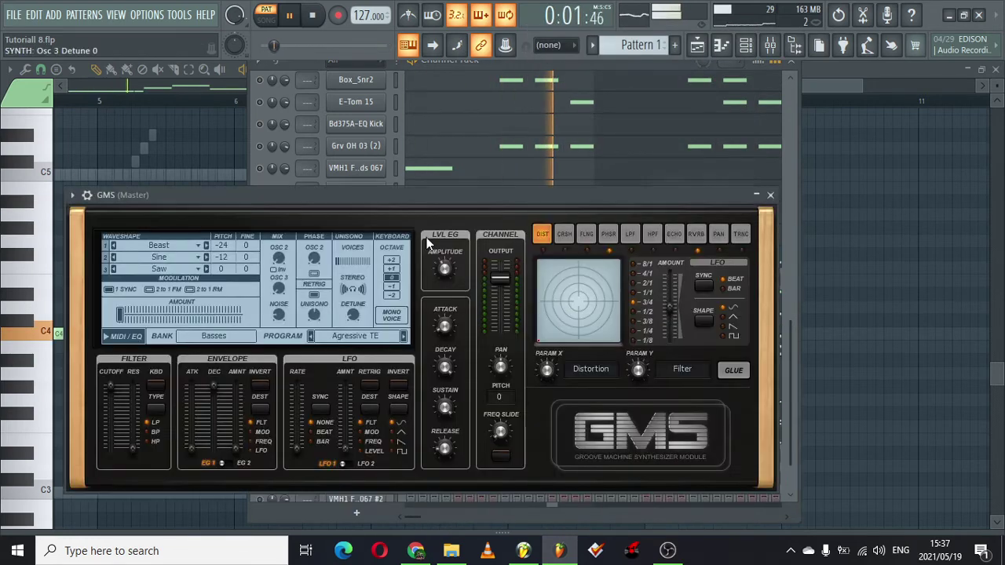
Load the Viral TE program from the Basses bank into GMS and close the synth window.
{"action": "left_click", "coordinate": [436, 239]}
{"action": "left_click_drag", "start_coordinate": [582, 292], "coordinate": [582, 455]}
{"action": "left_click", "coordinate": [508, 449]}
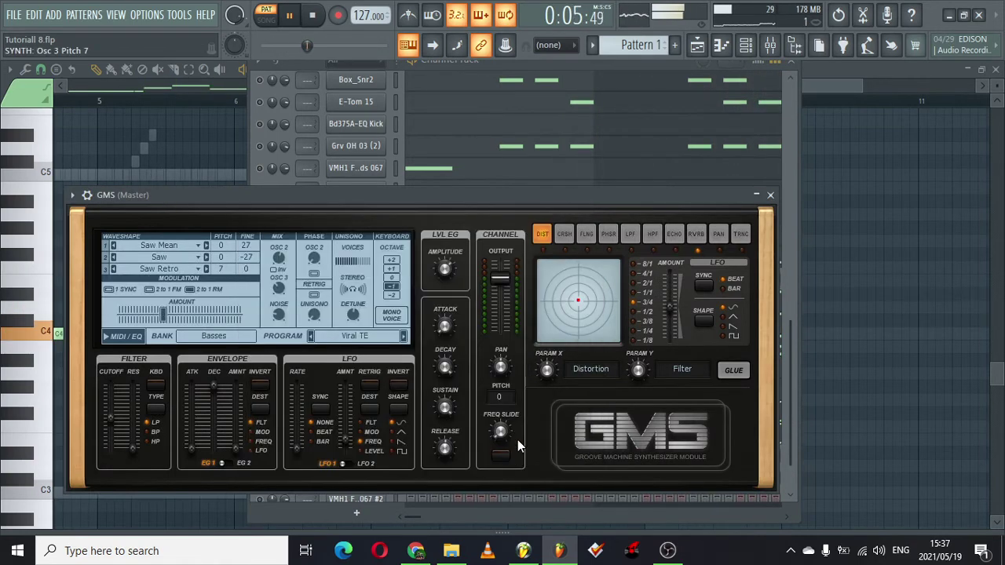
{"action": "left_click", "coordinate": [770, 196]}
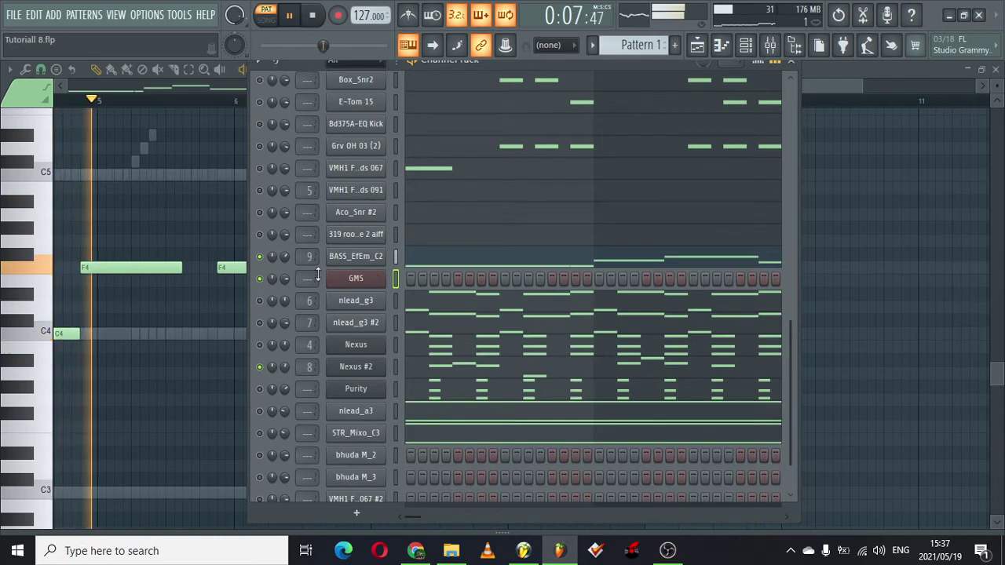
Assign the GMS channel to mixer track 10 and route the selected channel to Insert 10 in the mixer.
{"action": "scroll", "coordinate": [310, 280], "scroll_direction": "up", "scroll_amount": 4}
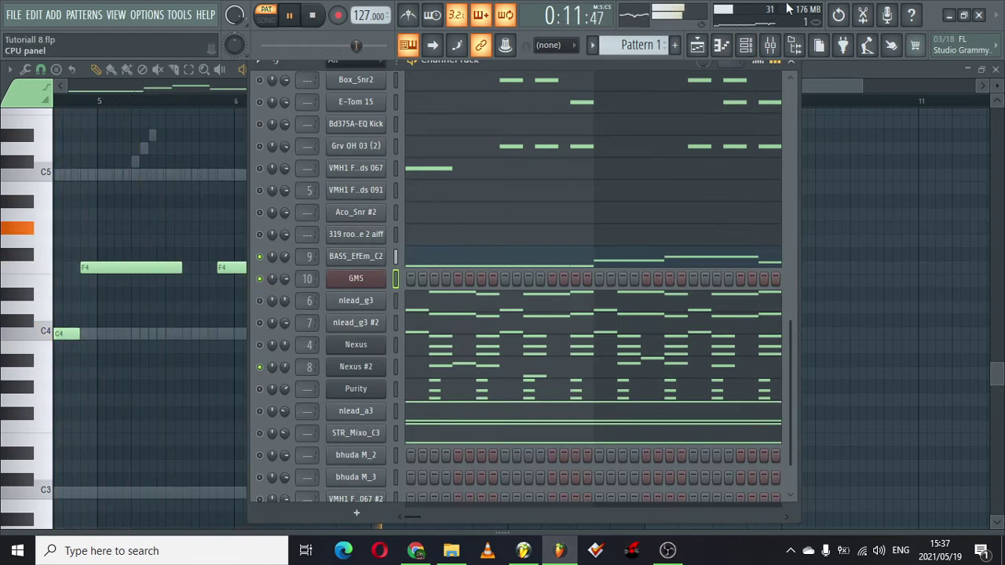
{"action": "left_click", "coordinate": [771, 46]}
{"action": "right_click", "coordinate": [387, 189]}
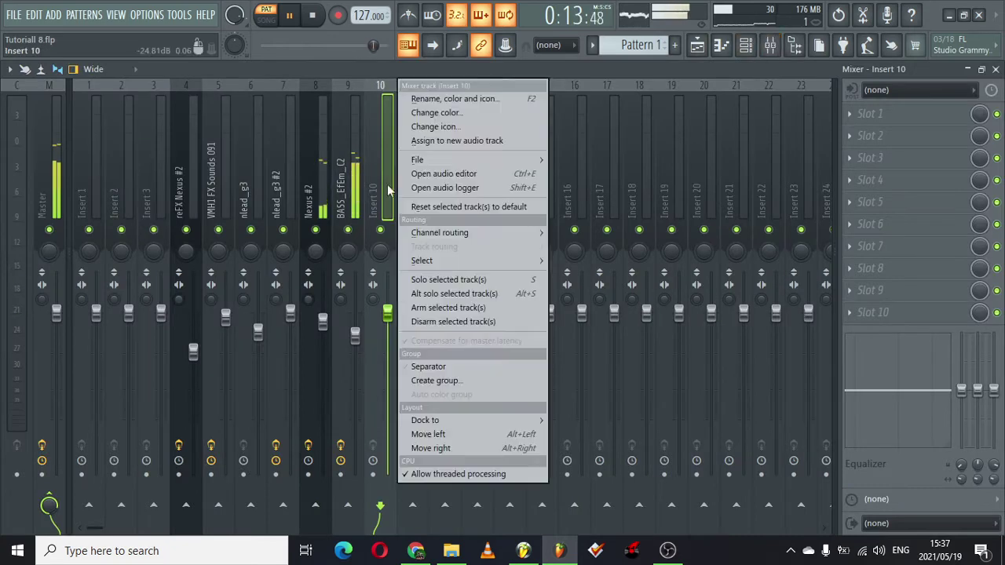
{"action": "mouse_move", "coordinate": [512, 234]}
{"action": "left_click", "coordinate": [570, 231]}
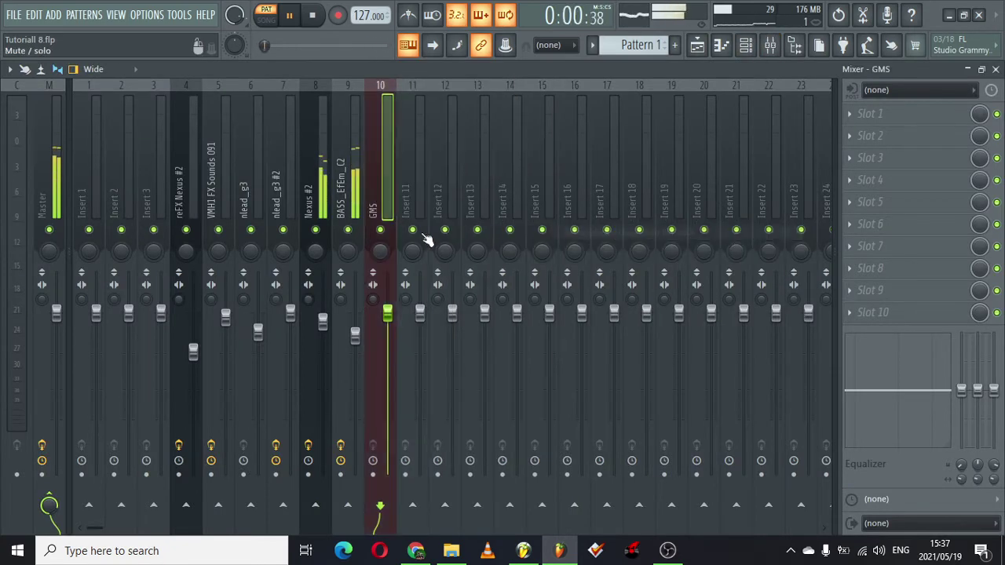
Load the GMS mixer track state onto the GMS track.
{"action": "right_click", "coordinate": [386, 199]}
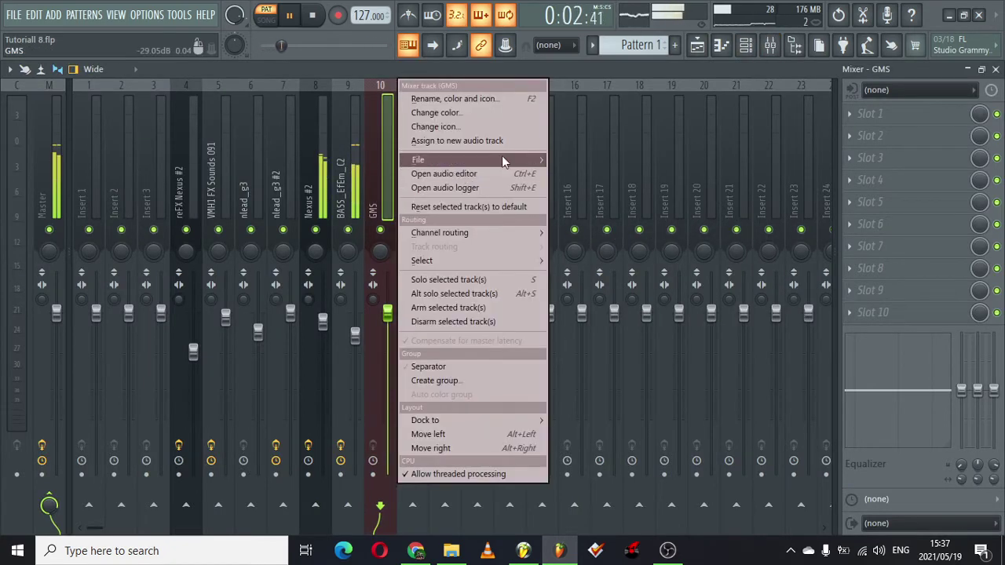
{"action": "mouse_move", "coordinate": [504, 160]}
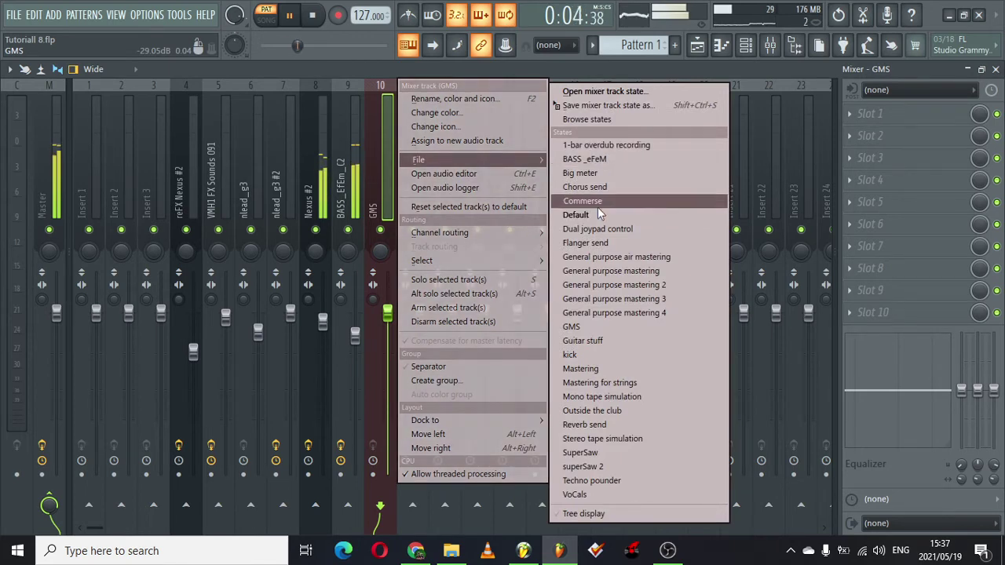
{"action": "left_click", "coordinate": [582, 327]}
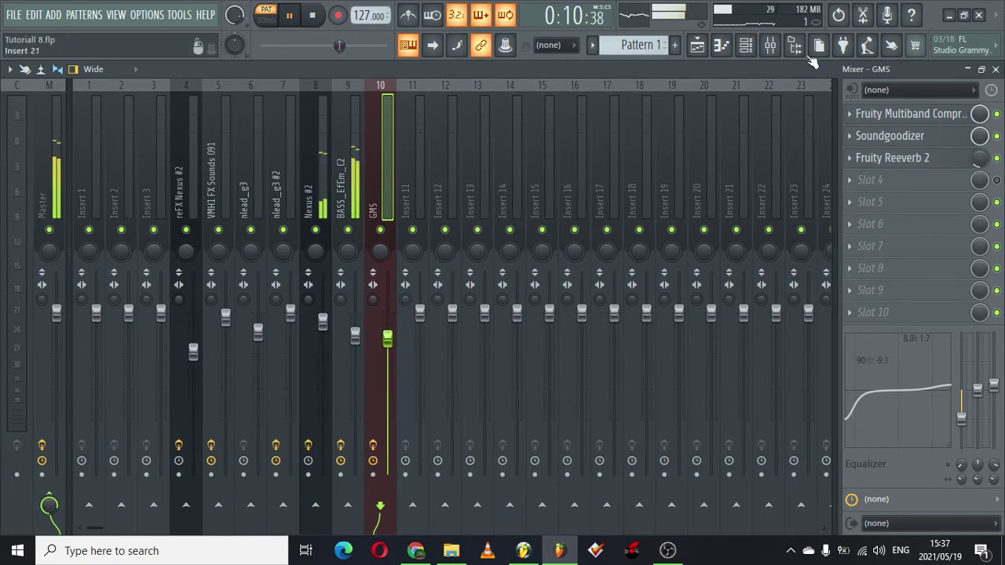
Copy the BASS_EfEm_C2 notes and paste them into the GMS channel.
{"action": "left_click", "coordinate": [742, 49]}
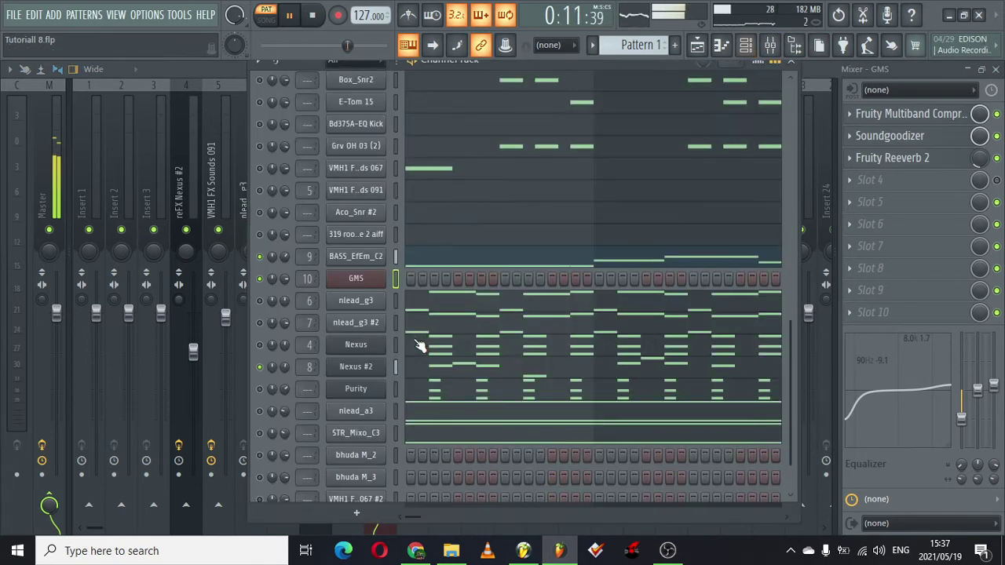
{"action": "right_click", "coordinate": [345, 276]}
{"action": "left_click", "coordinate": [579, 271]}
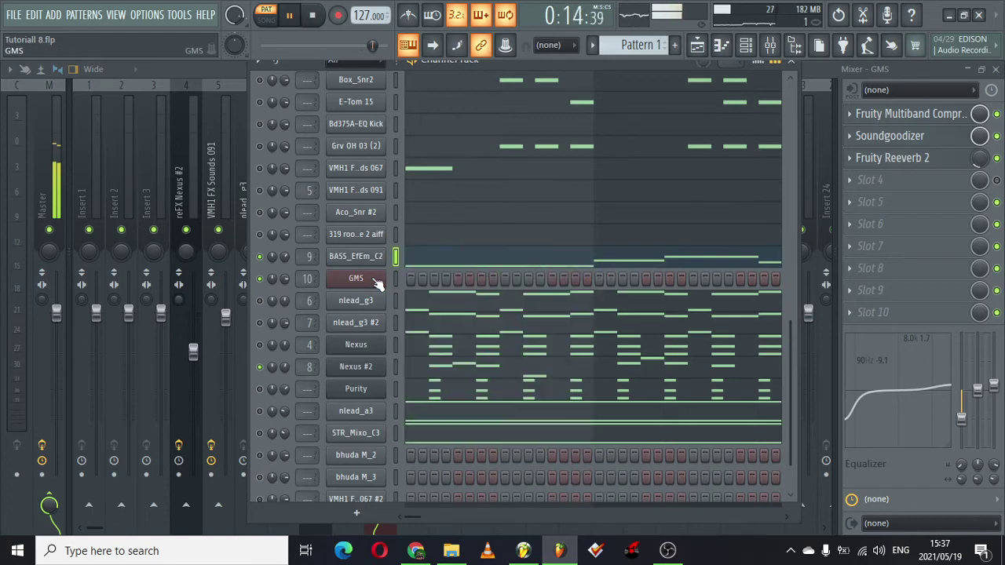
{"action": "right_click", "coordinate": [353, 283]}
{"action": "mouse_move", "coordinate": [363, 286]}
{"action": "left_click", "coordinate": [596, 309]}
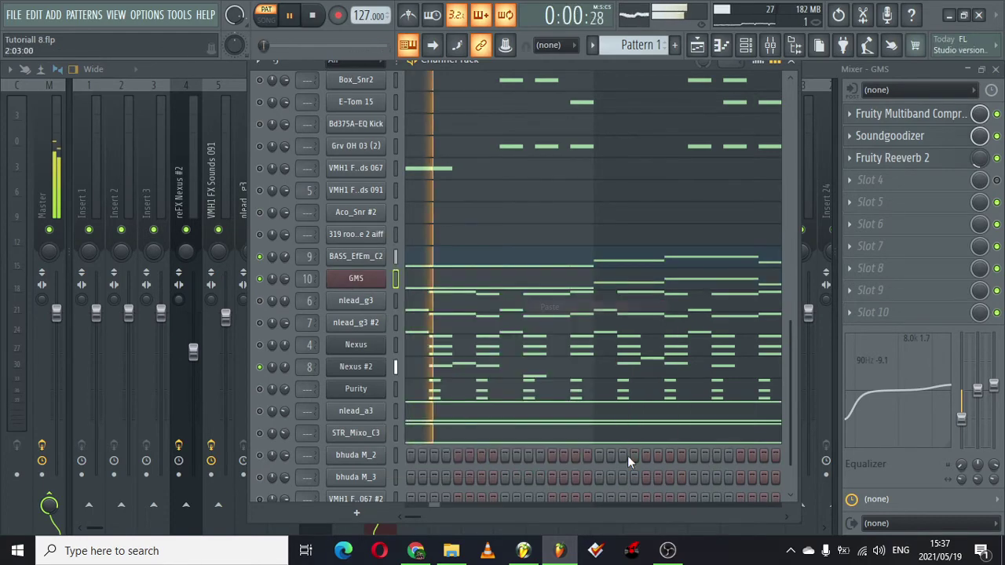
{"action": "left_click", "coordinate": [668, 551]}
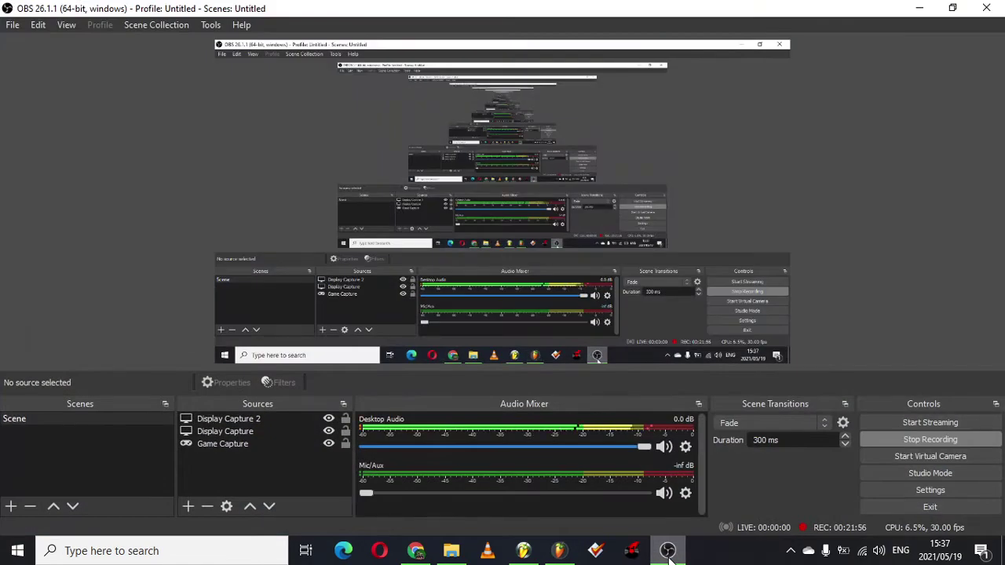
{"action": "left_click", "coordinate": [667, 551]}
Transpose all notes in the GMS piano roll up one octave.
{"action": "left_click", "coordinate": [442, 281]}
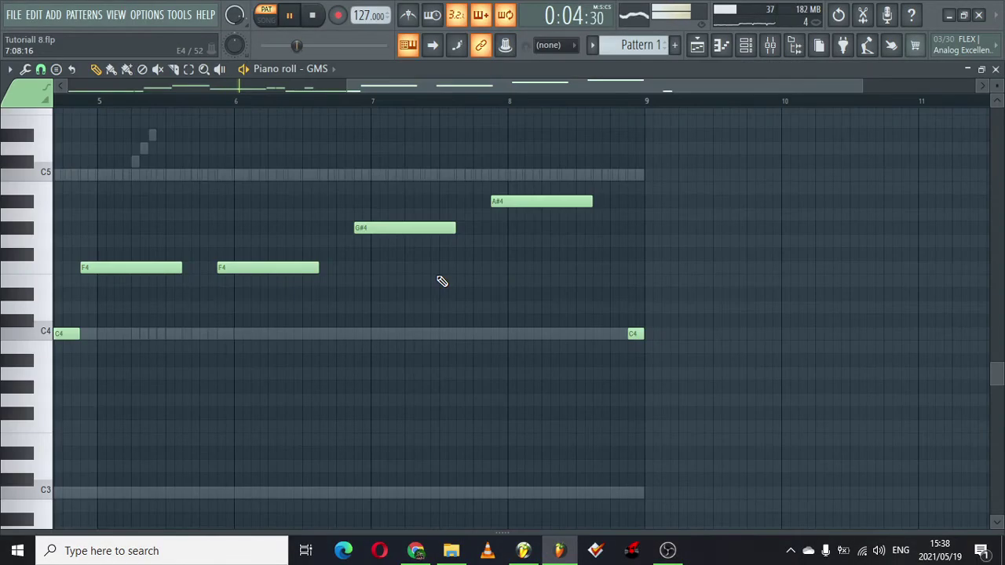
{"action": "key", "text": "ctrl+Up"}
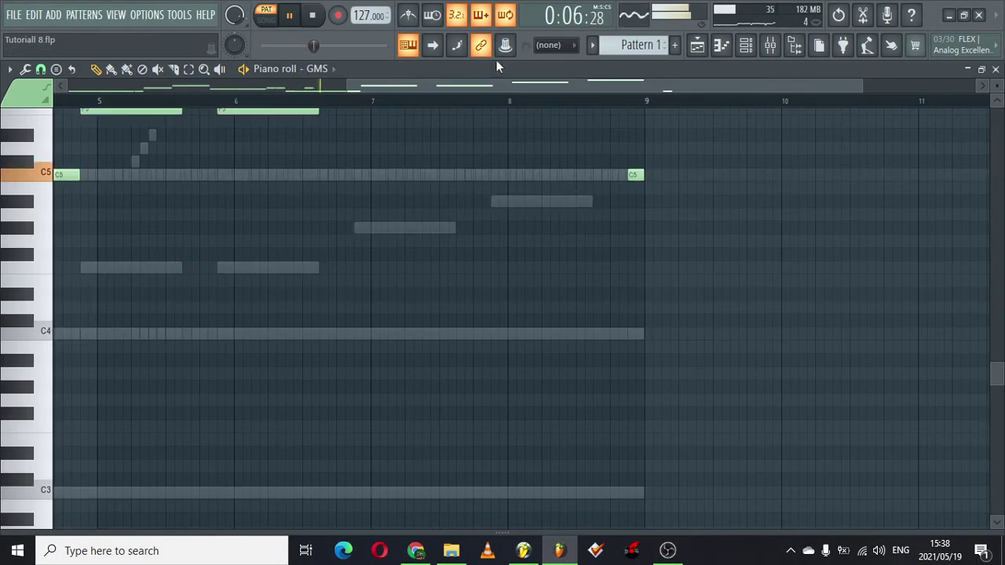
{"action": "scroll", "coordinate": [653, 241], "scroll_direction": "up", "scroll_amount": 5}
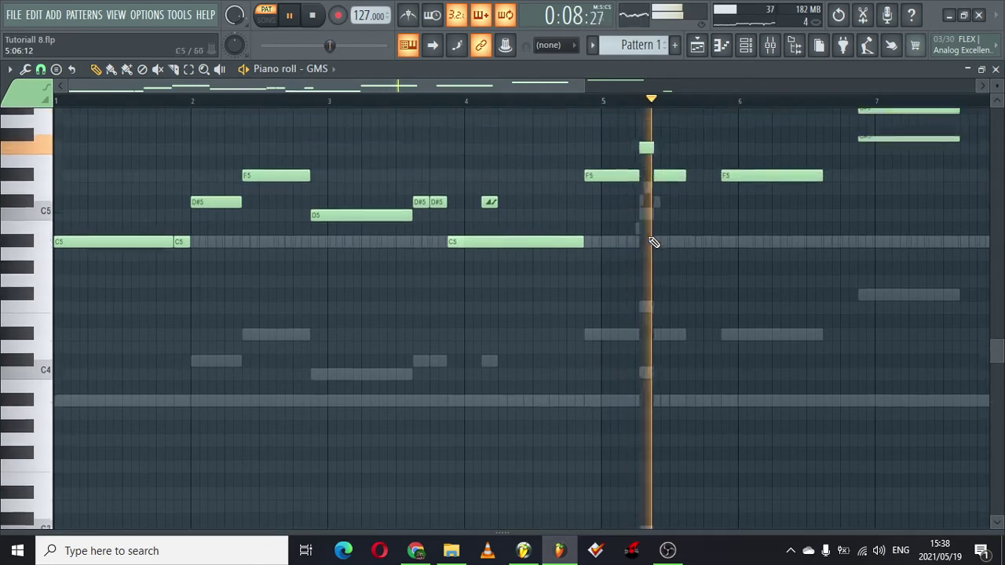
{"action": "scroll", "coordinate": [652, 241], "scroll_direction": "up", "scroll_amount": 3}
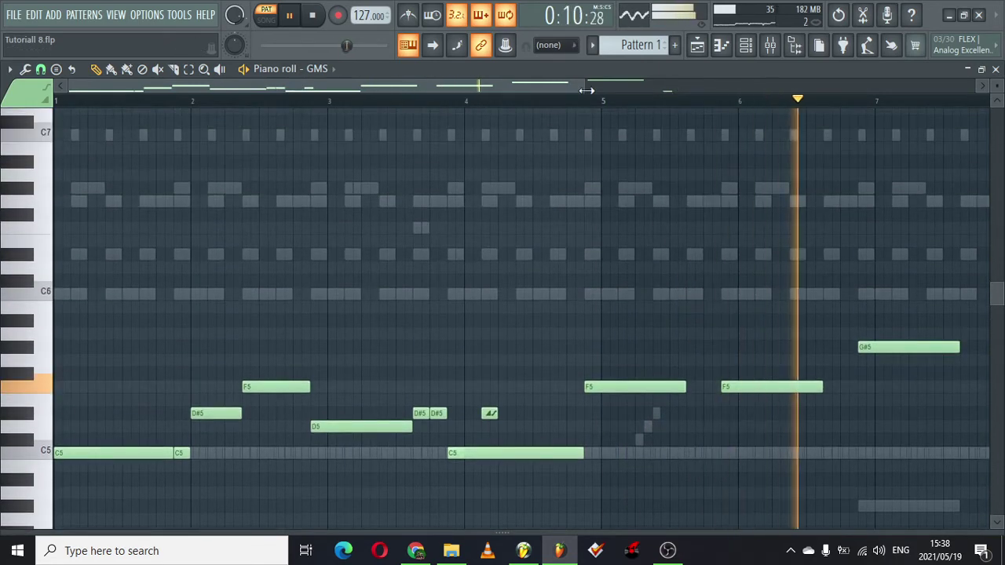
Select all eight bars of GMS notes and duplicate them into bars 9 to 16.
{"action": "scroll", "coordinate": [998, 103], "scroll_direction": "down", "scroll_amount": 3}
{"action": "left_click_drag", "start_coordinate": [44, 291], "coordinate": [45, 455]}
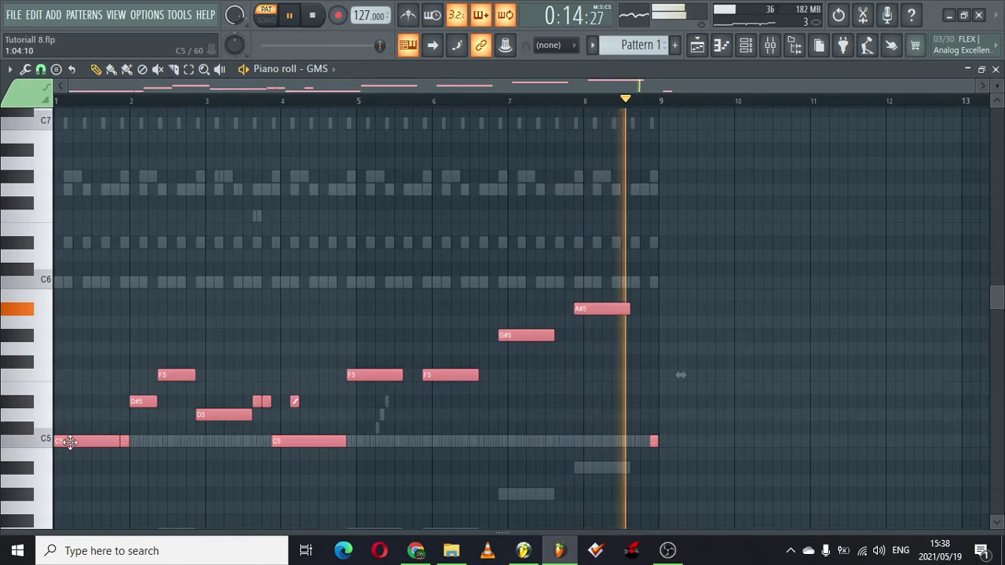
{"action": "key", "text": "ctrl+b"}
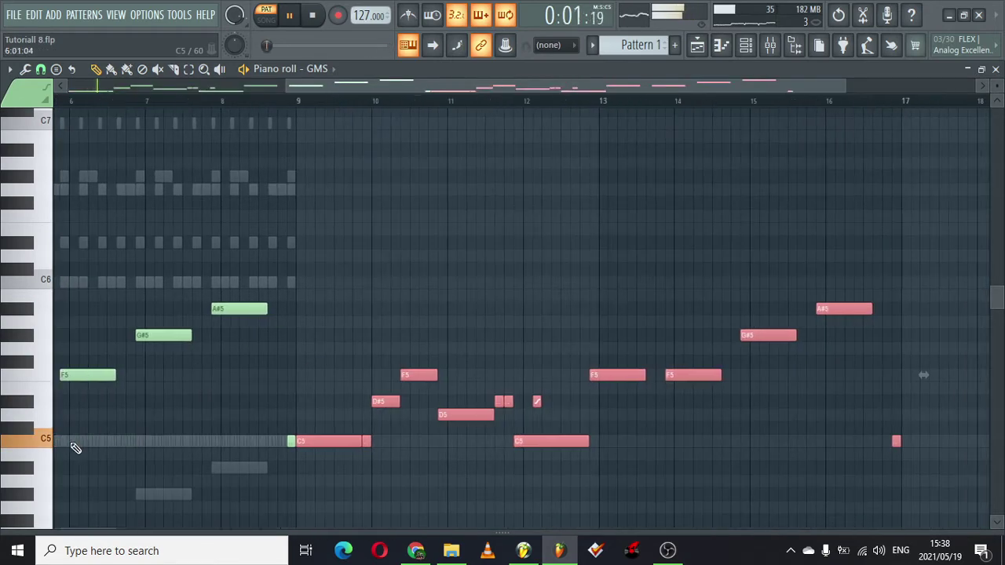
Transpose the duplicated notes in bars 9 to 16 up an octave and move them to bar 1 over the originals.
{"action": "key", "text": "ctrl+Up"}
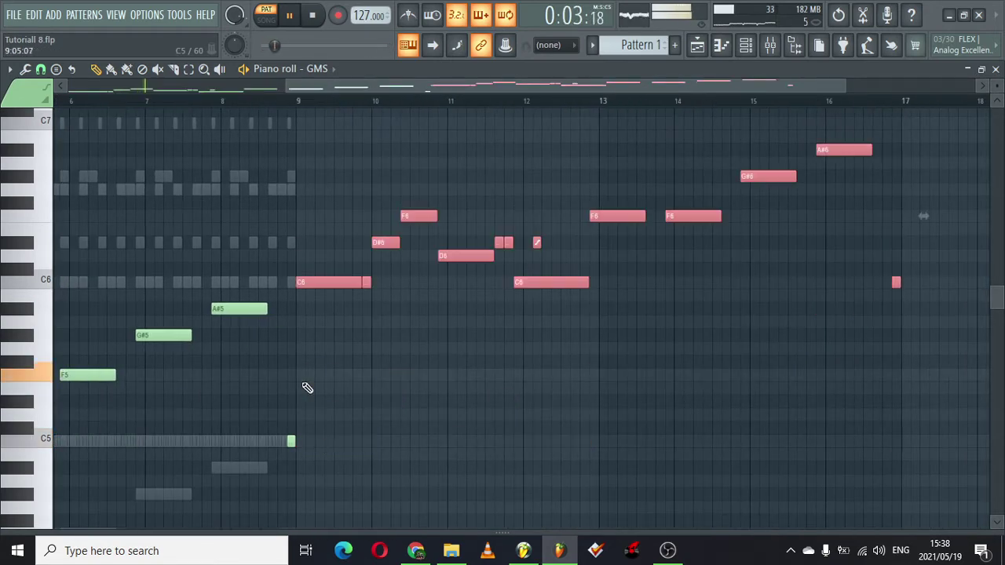
{"action": "left_click_drag", "start_coordinate": [315, 288], "coordinate": [3, 294]}
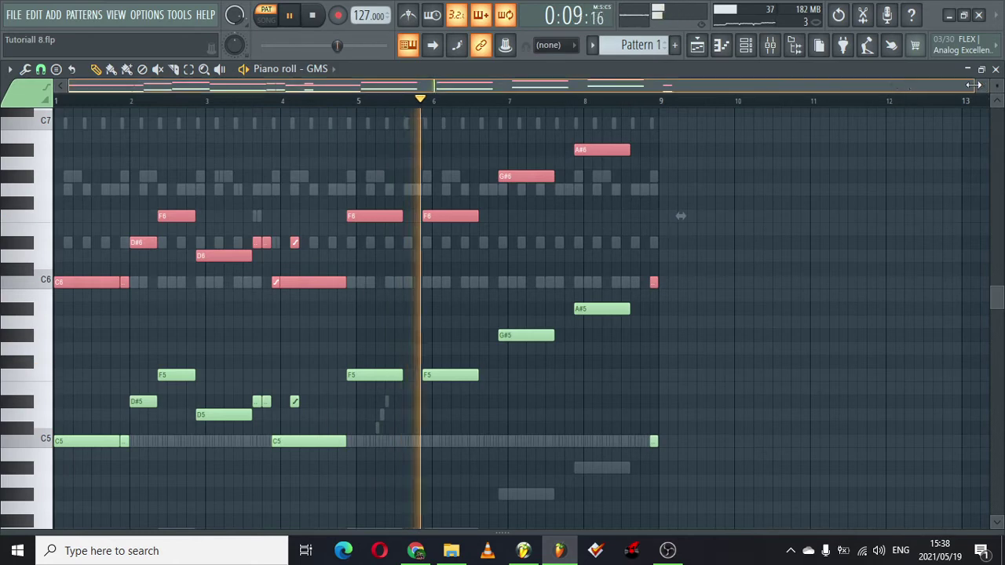
Delete the short D#6 and D#5 slide notes in bar 4 of the GMS pattern.
{"action": "left_click_drag", "start_coordinate": [982, 85], "coordinate": [531, 254]}
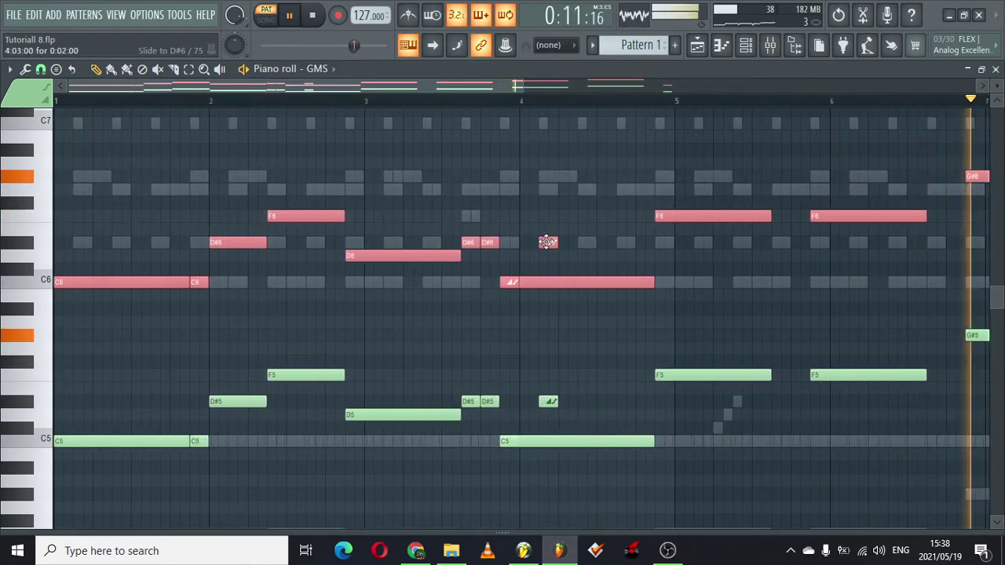
{"action": "right_click", "coordinate": [546, 241]}
{"action": "left_click", "coordinate": [550, 401]}
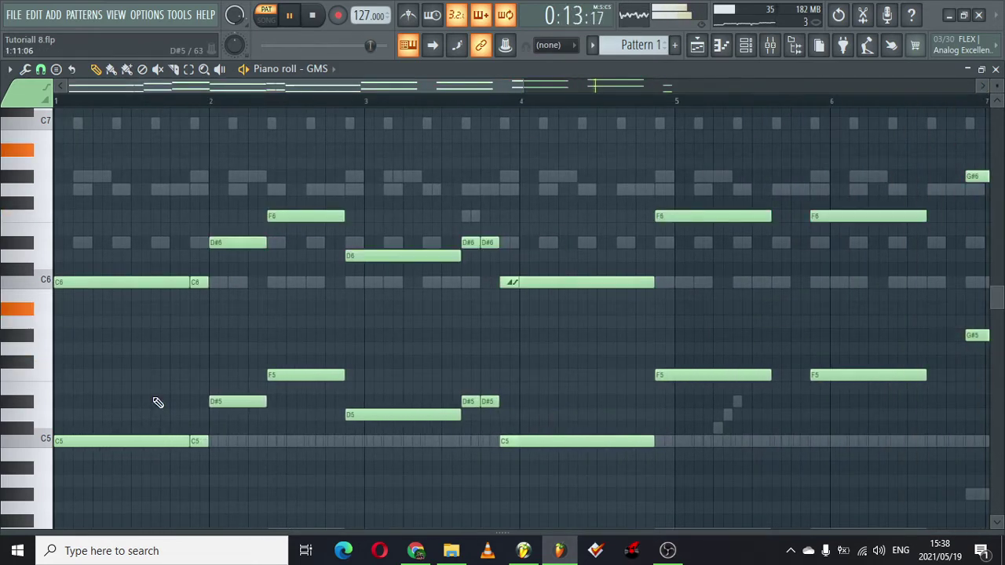
Stack D#6 and G6 over both C6 notes in bar 1, matching their lengths.
{"action": "left_click", "coordinate": [59, 243]}
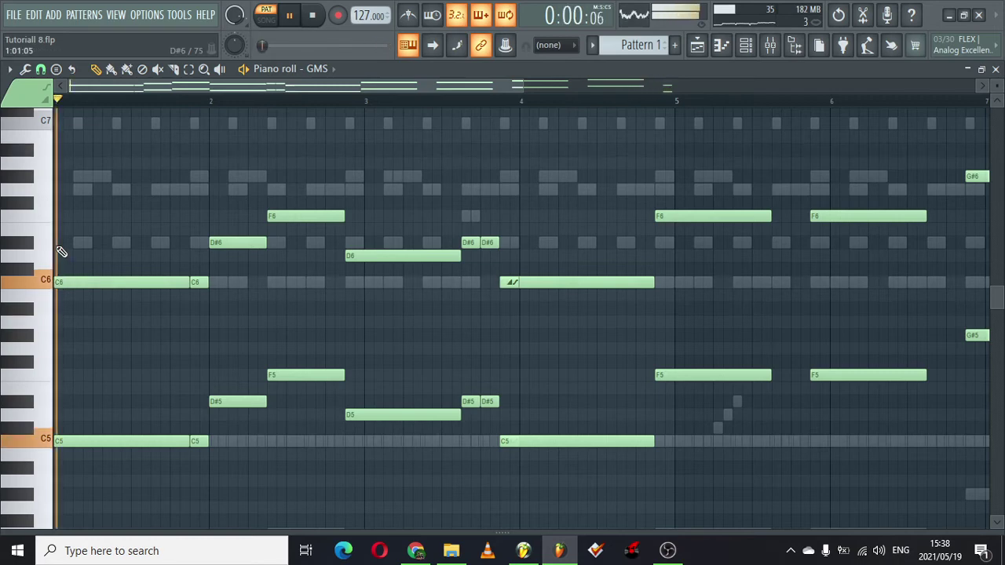
{"action": "left_click", "coordinate": [57, 189]}
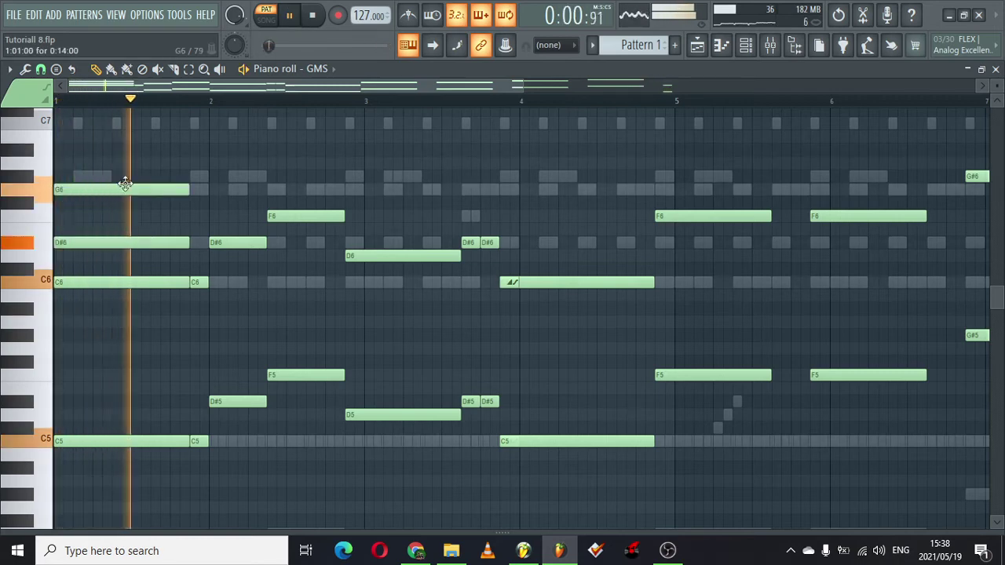
{"action": "left_click", "coordinate": [194, 243]}
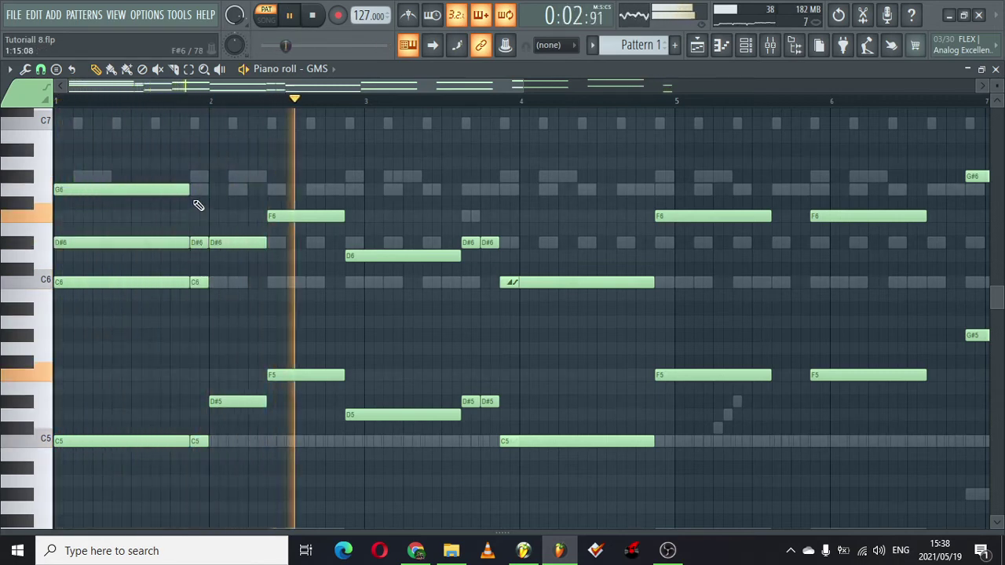
{"action": "left_click", "coordinate": [196, 189]}
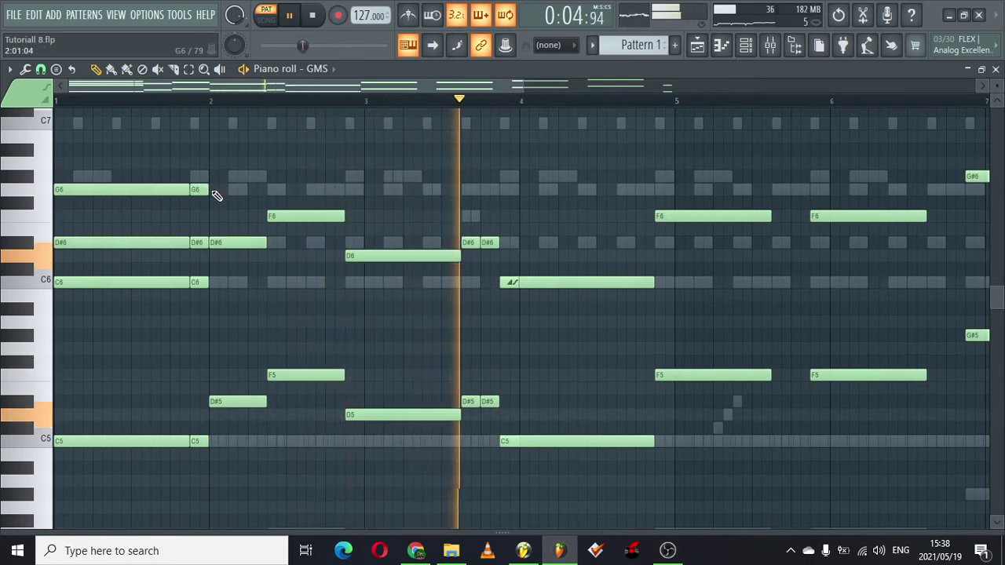
Build the bar 2 chords by adding G6 and A#6 over the D#6 note, and G#6 and C7 over the F6 note.
{"action": "left_click", "coordinate": [213, 190]}
{"action": "left_click", "coordinate": [210, 150]}
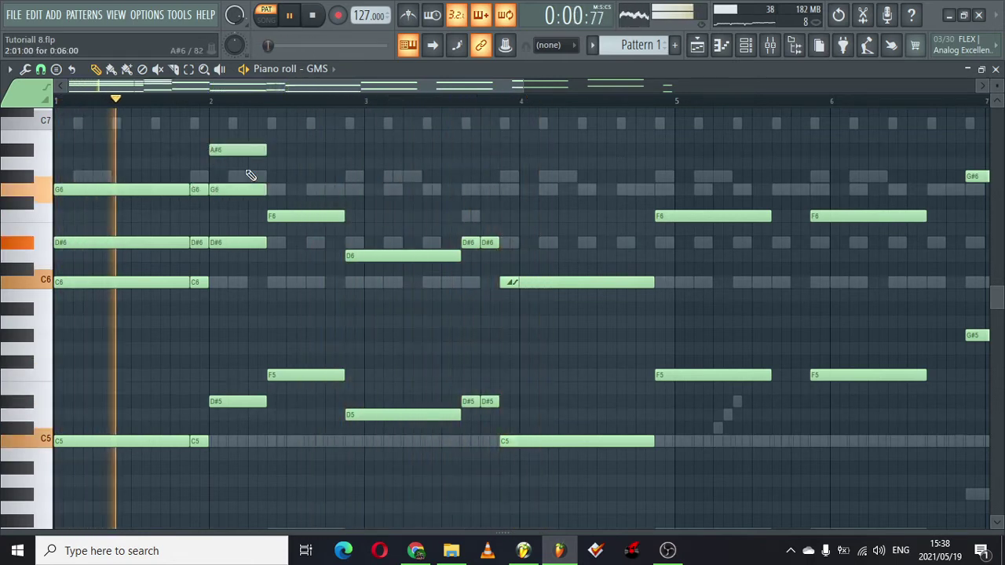
{"action": "left_click", "coordinate": [271, 177]}
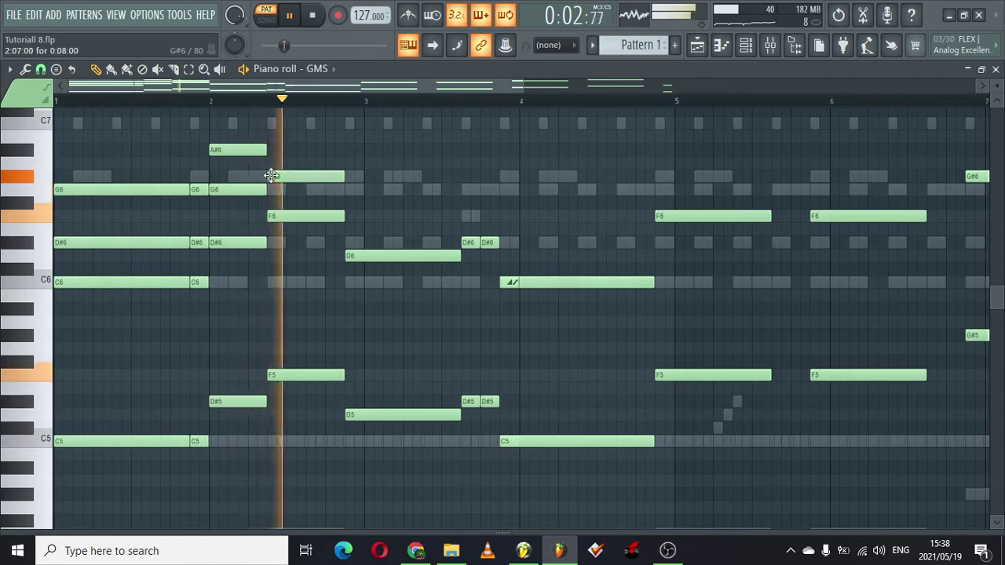
{"action": "left_click", "coordinate": [271, 123]}
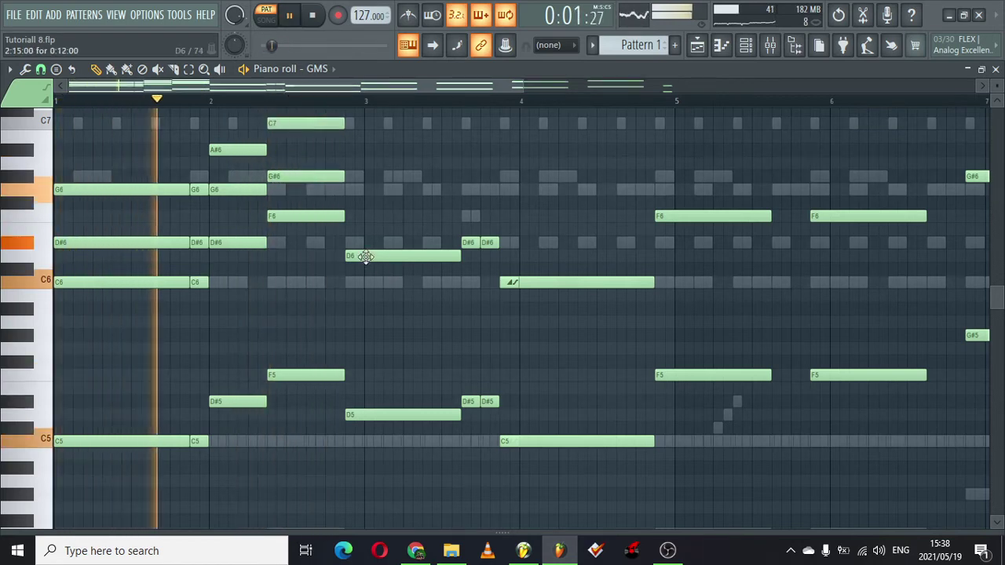
Stack F6 and G#6 over the long D6 note leading into bar 3, keeping C7 as the top of the preceding chord.
{"action": "left_click", "coordinate": [358, 218]}
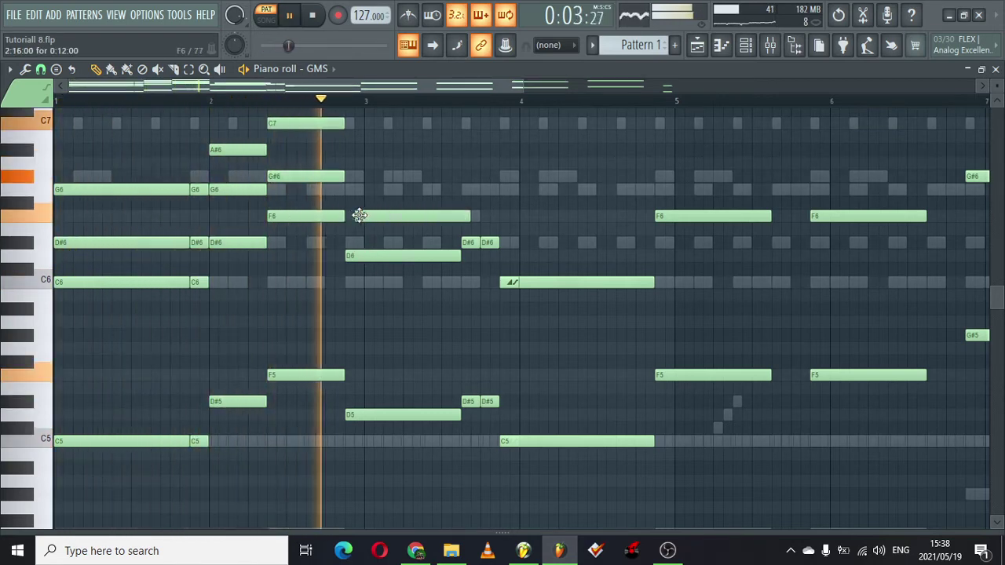
{"action": "left_click_drag", "start_coordinate": [358, 218], "coordinate": [348, 217]}
{"action": "left_click_drag", "start_coordinate": [316, 135], "coordinate": [315, 140]}
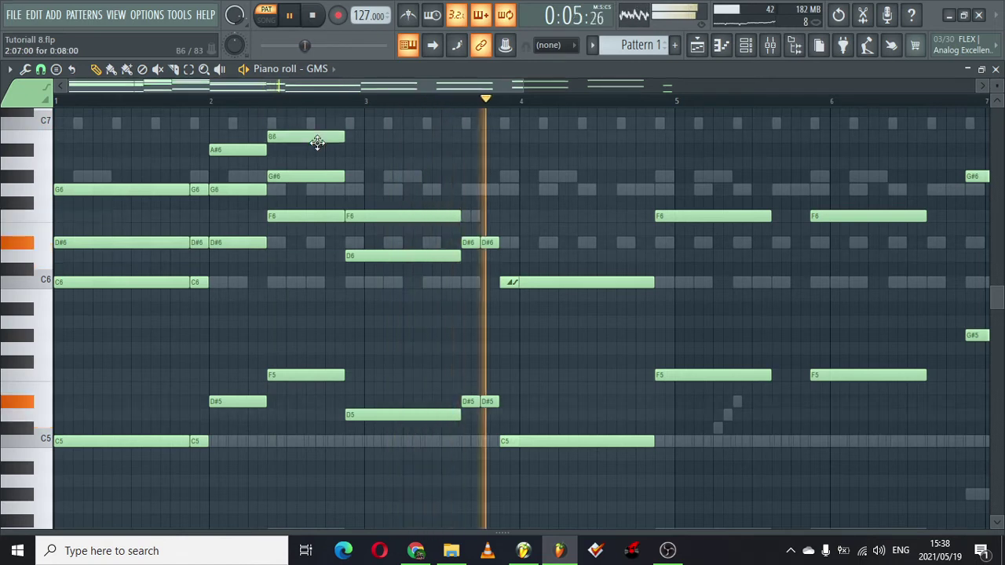
{"action": "left_click", "coordinate": [350, 176]}
{"action": "left_click_drag", "start_coordinate": [421, 176], "coordinate": [461, 176]}
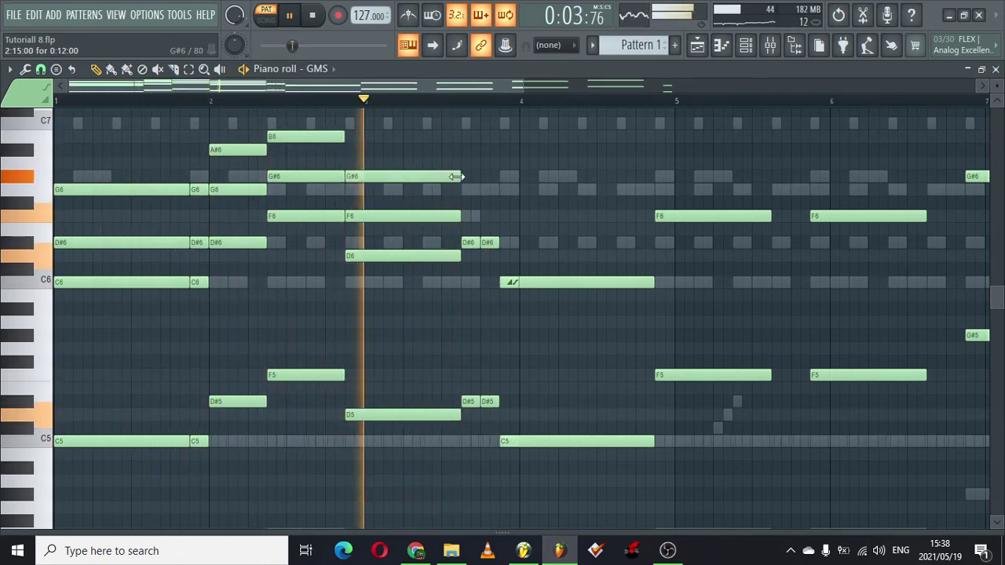
{"action": "left_click_drag", "start_coordinate": [285, 136], "coordinate": [287, 123]}
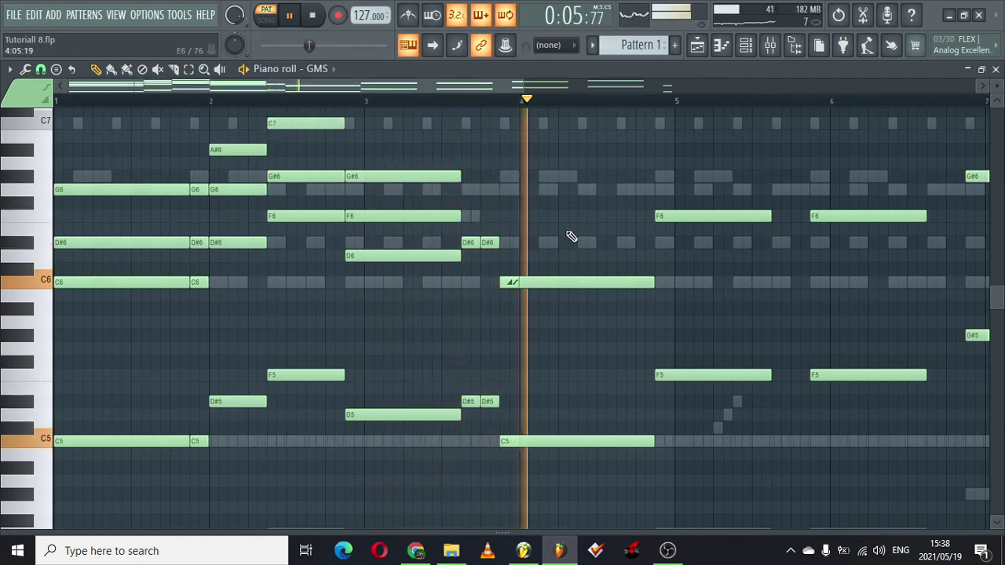
Complete the chords up to bar 6 with G6 and A#6 over D#6, D#6 and G6 over C6, and G#6 and C7 over F6.
{"action": "key", "text": "space"}
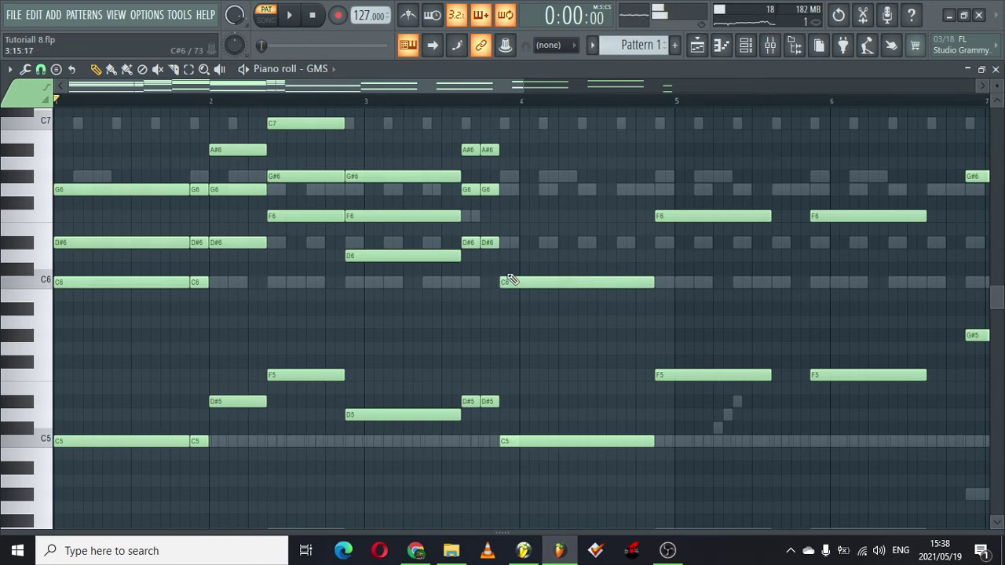
{"action": "left_click", "coordinate": [504, 242]}
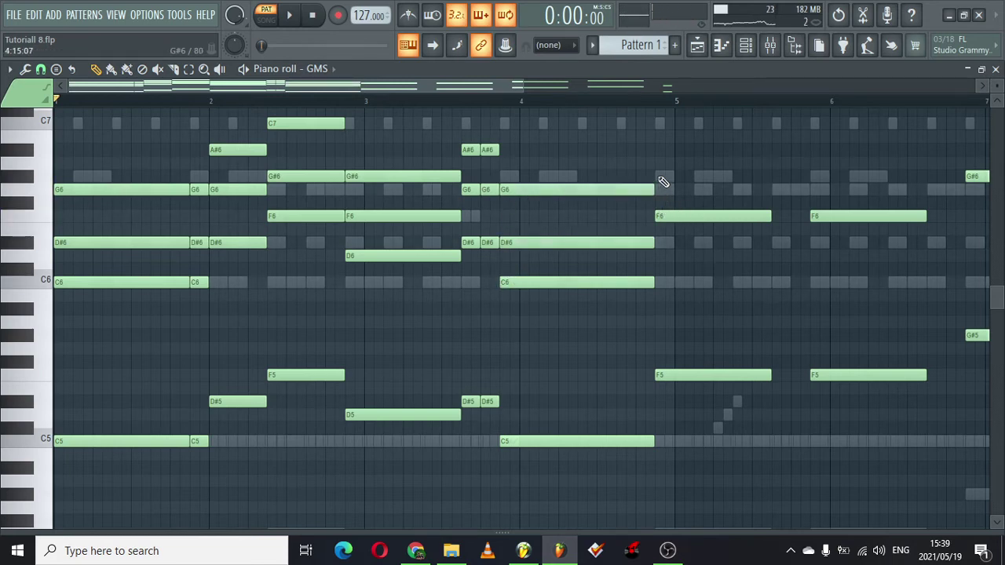
{"action": "left_click_drag", "start_coordinate": [654, 126], "coordinate": [655, 120]}
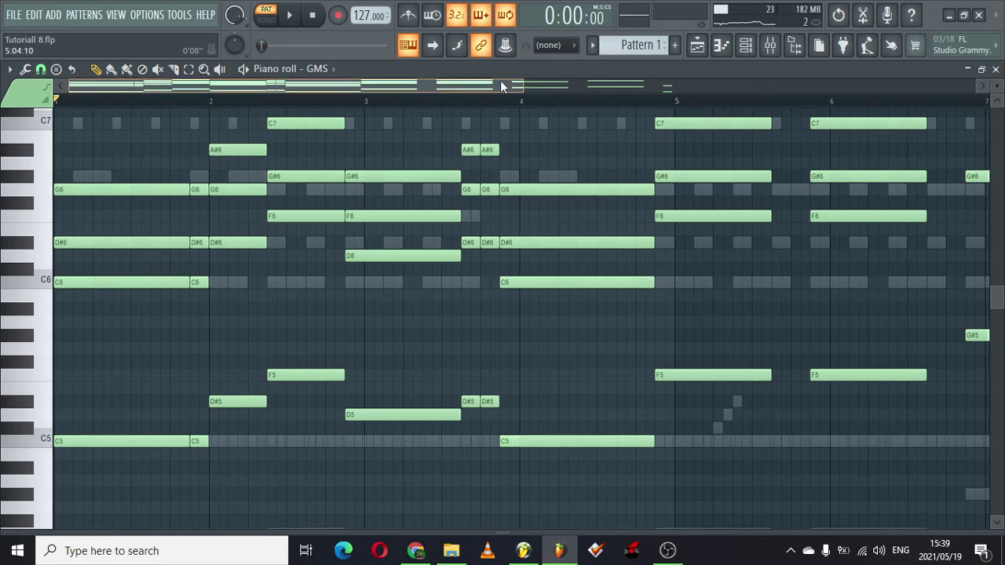
Play the pattern and stack C7 and D#7 over the G#6 note at bar 7.
{"action": "left_click_drag", "start_coordinate": [502, 85], "coordinate": [628, 47]}
{"action": "key", "text": "space"}
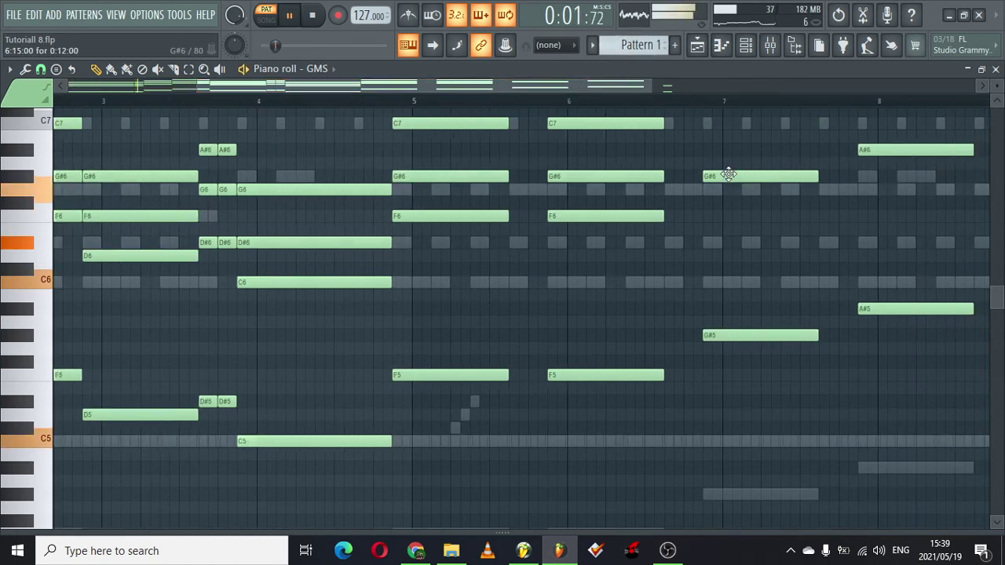
{"action": "left_click", "coordinate": [706, 126]}
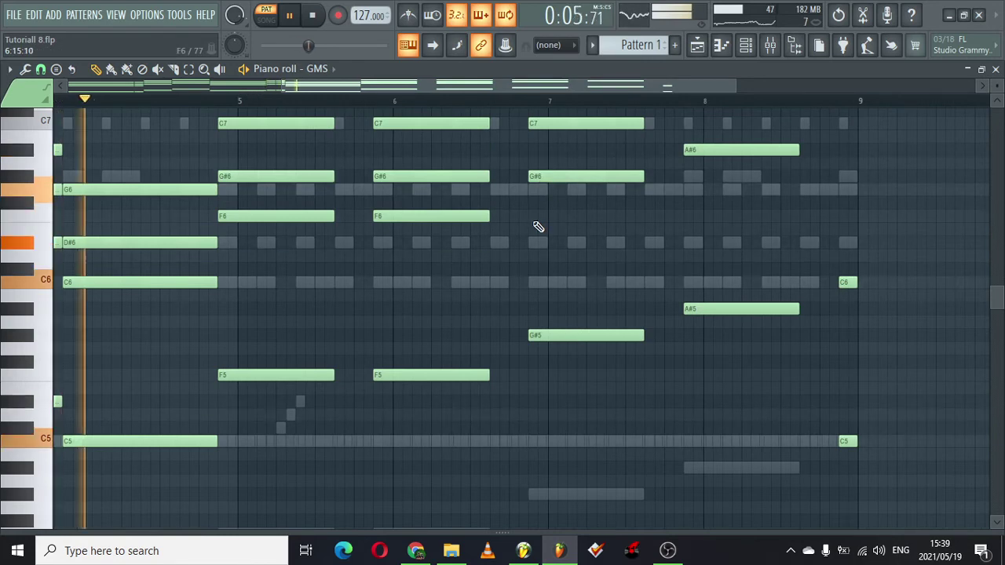
{"action": "left_click_drag", "start_coordinate": [457, 82], "coordinate": [267, 93]}
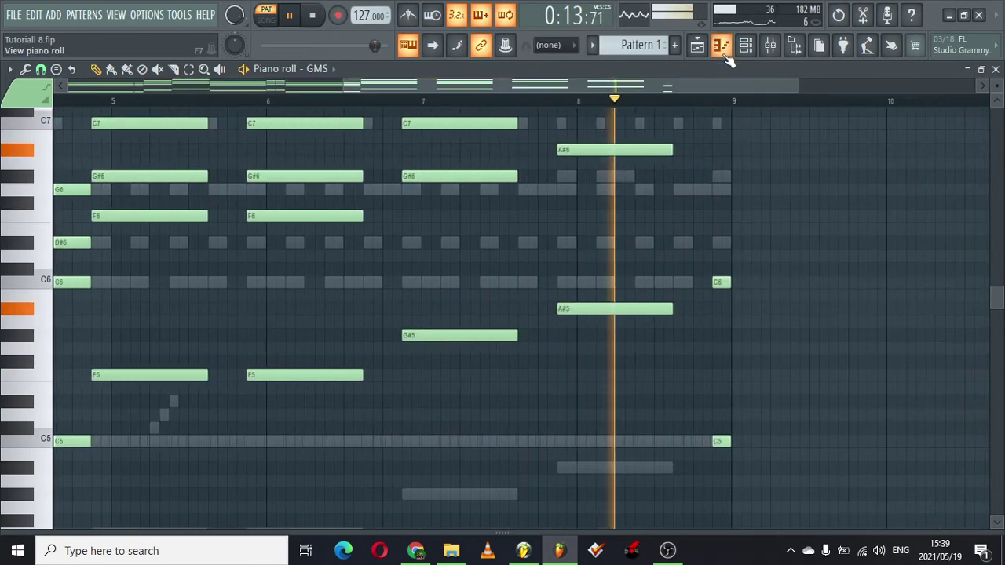
{"action": "scroll", "coordinate": [1001, 275], "scroll_direction": "up", "scroll_amount": 3}
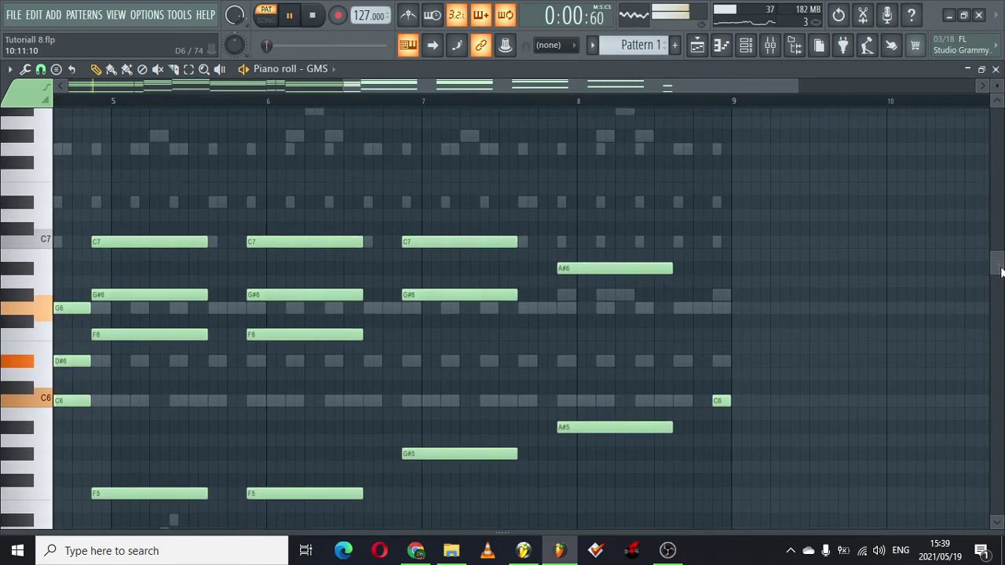
{"action": "left_click", "coordinate": [409, 199]}
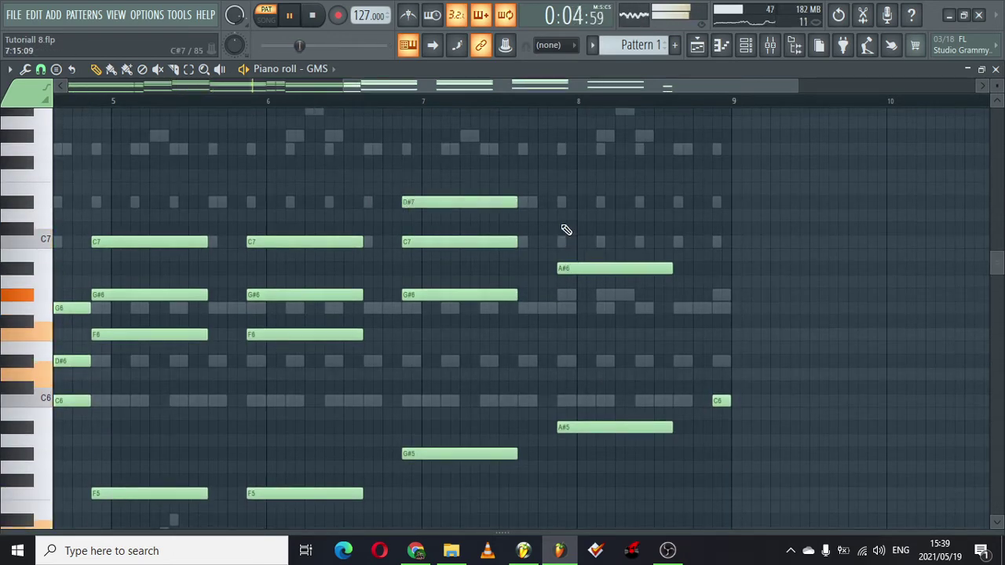
Stack D7 and F7 over the A#6 note at bar 8, and D#6 over the final short C6 note.
{"action": "left_click", "coordinate": [566, 229]}
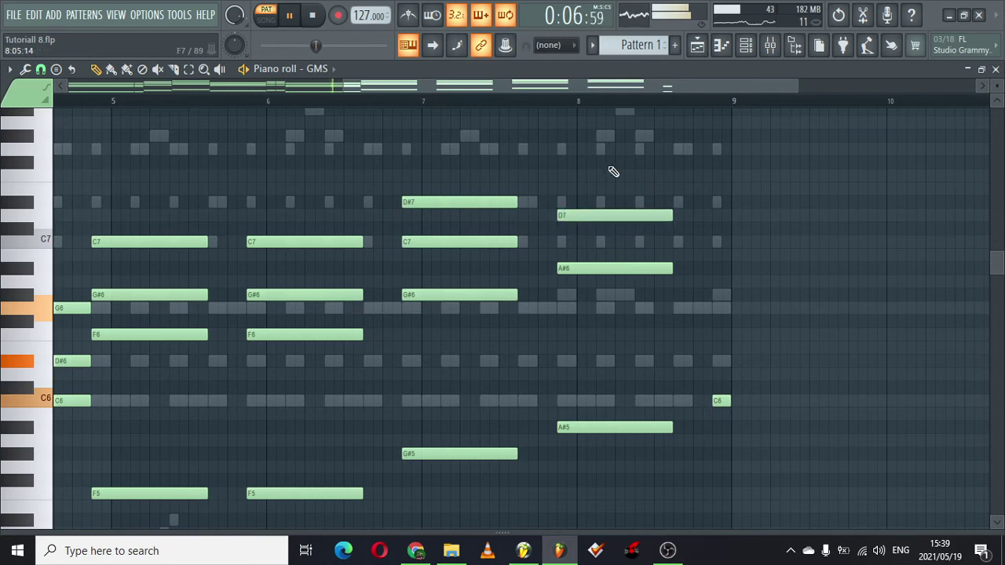
{"action": "left_click", "coordinate": [569, 173]}
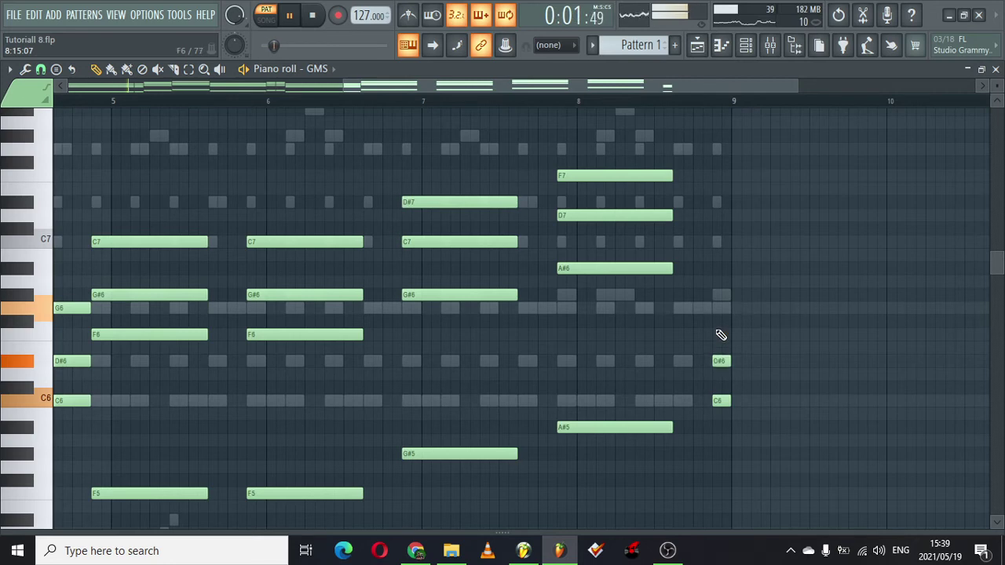
Check the VMH1 FX Sounds 067 #2 sampler settings in the channel rack and unmute nlead_a3 and STR_Mixo_C3.
{"action": "left_click", "coordinate": [746, 44]}
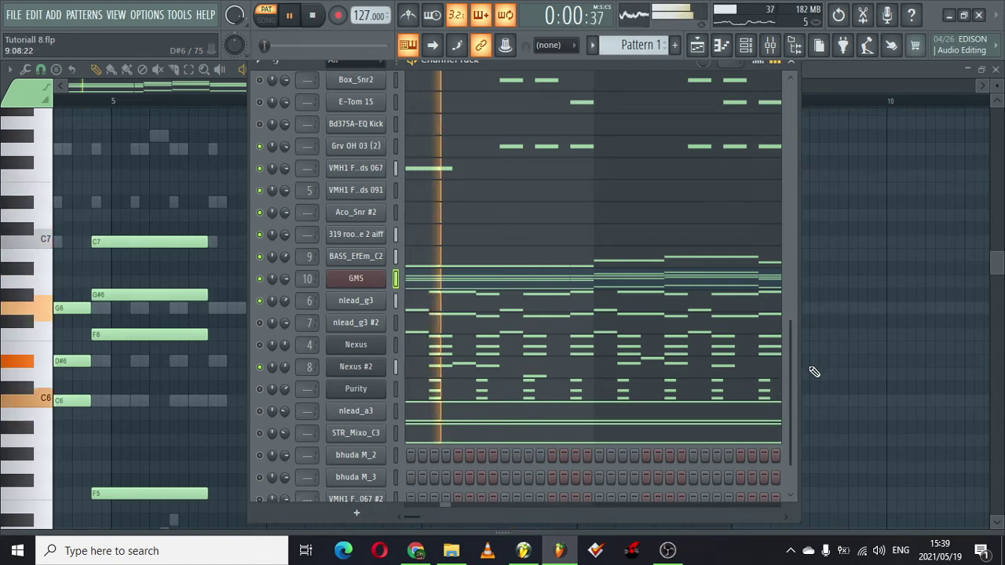
{"action": "scroll", "coordinate": [790, 404], "scroll_direction": "down", "scroll_amount": 1}
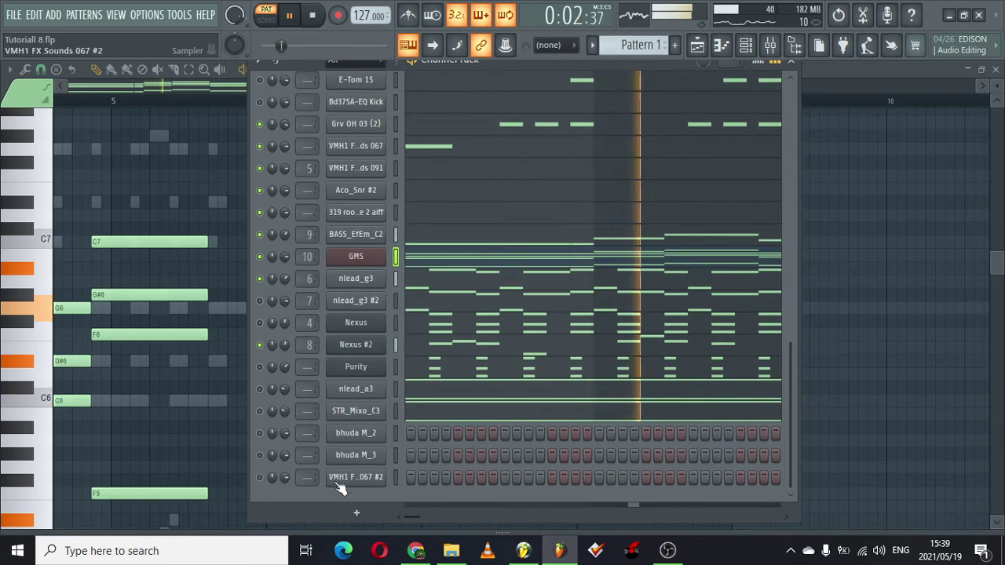
{"action": "left_click", "coordinate": [354, 476]}
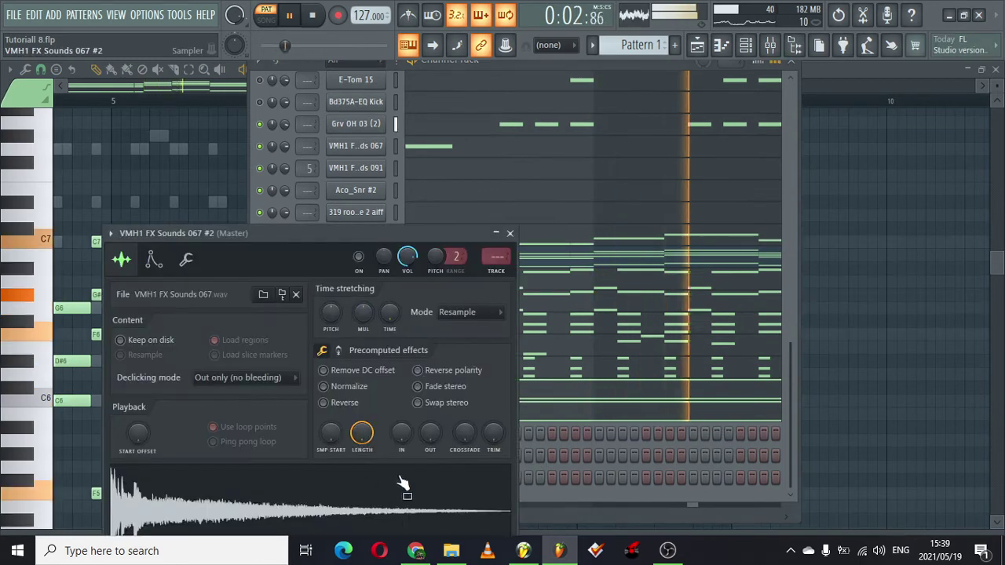
{"action": "left_click", "coordinate": [509, 234]}
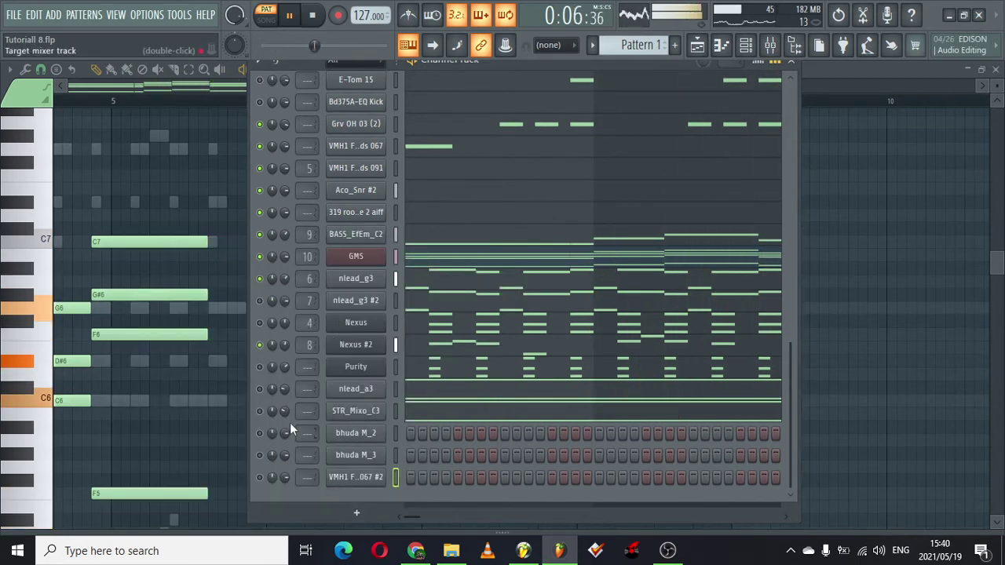
{"action": "left_click", "coordinate": [777, 367]}
{"action": "left_click", "coordinate": [744, 45]}
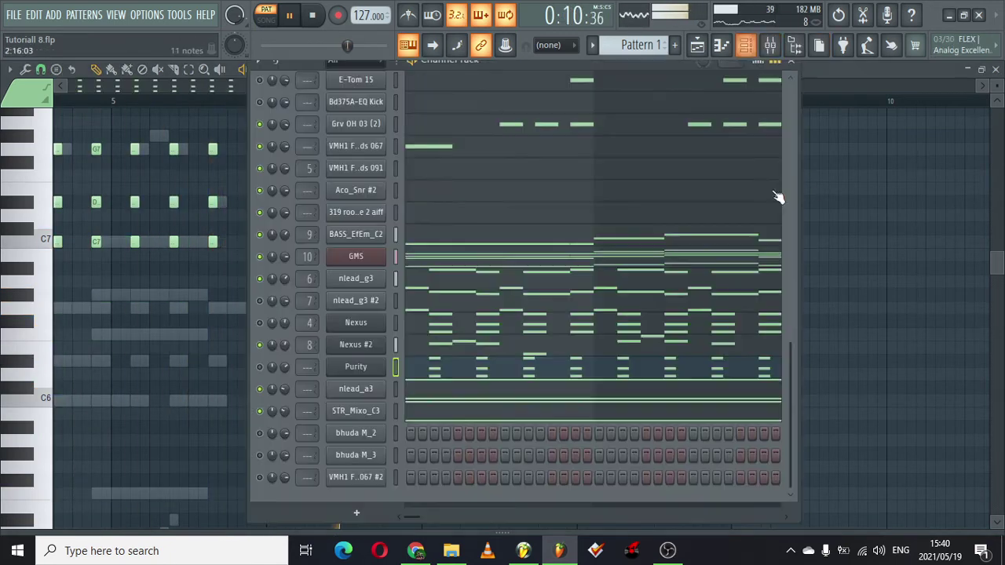
Unmute the muted drum channels from Snare Basic down to Bd375A-EQ Kick.
{"action": "left_click_drag", "start_coordinate": [791, 369], "coordinate": [791, 102]}
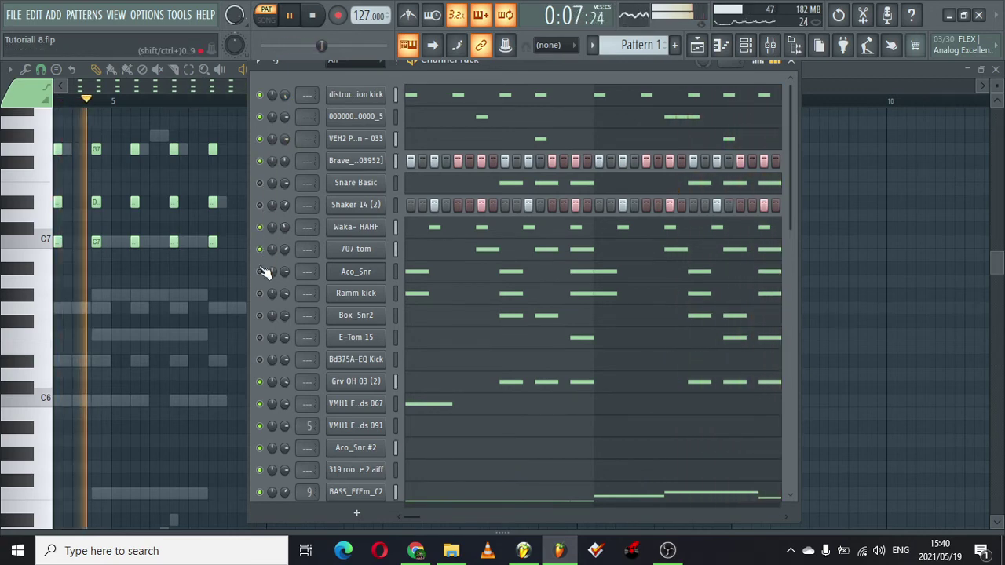
{"action": "left_click", "coordinate": [260, 337]}
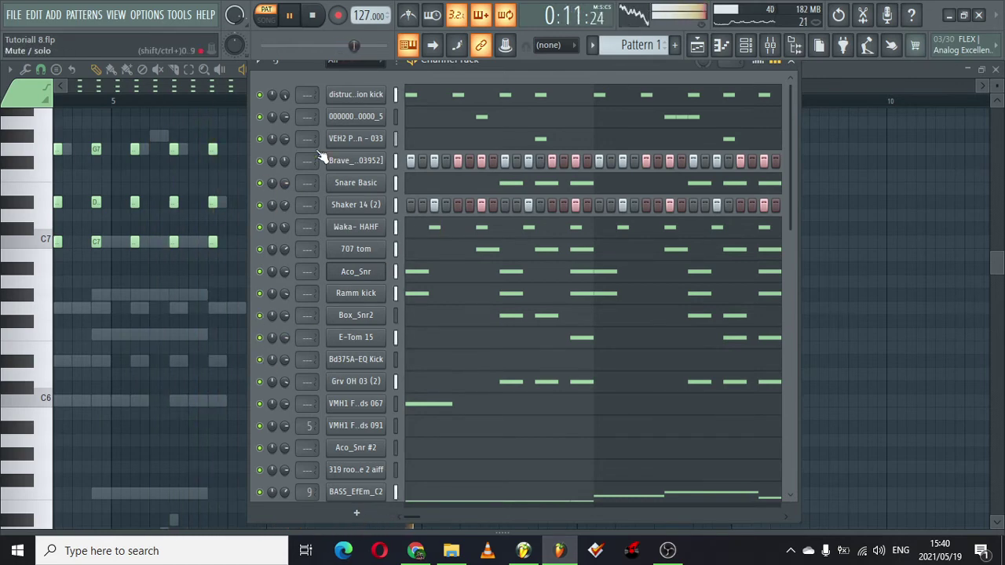
Unmute the Purity, Nexus and nlead_g3 #2 channels.
{"action": "scroll", "coordinate": [369, 447], "scroll_direction": "down", "scroll_amount": 4}
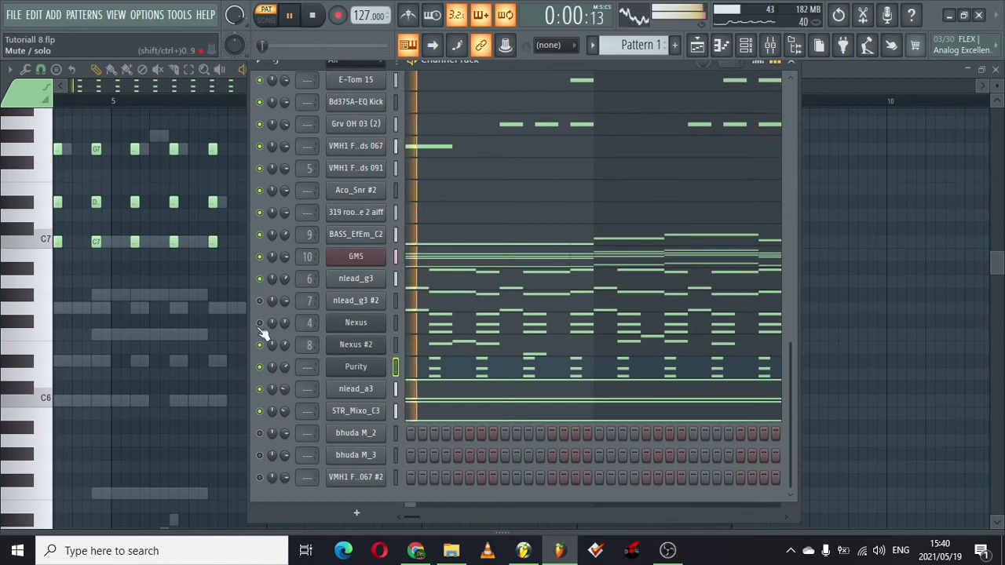
{"action": "left_click", "coordinate": [260, 324]}
{"action": "left_click", "coordinate": [262, 301]}
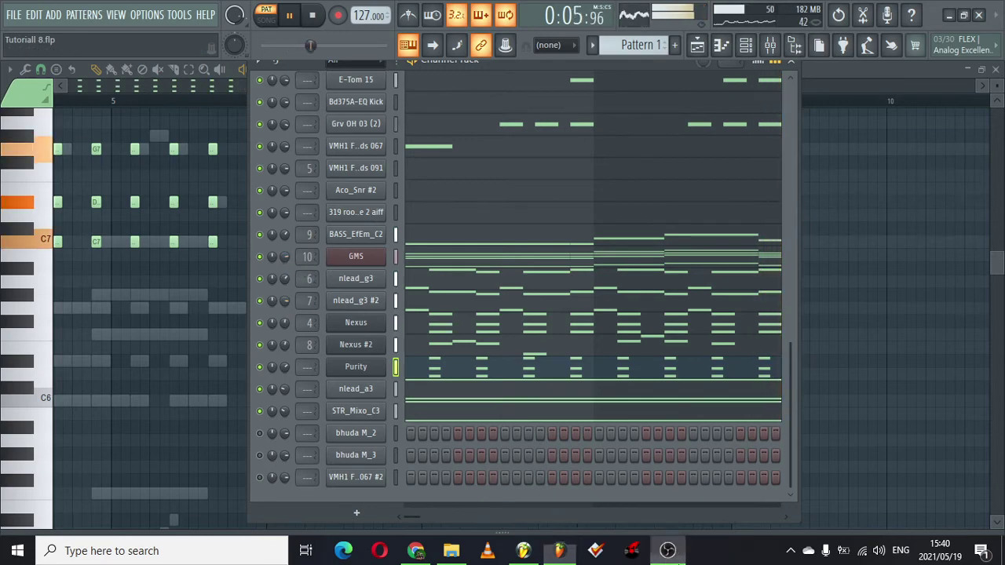
{"action": "left_click", "coordinate": [667, 551]}
{"action": "left_click", "coordinate": [667, 550]}
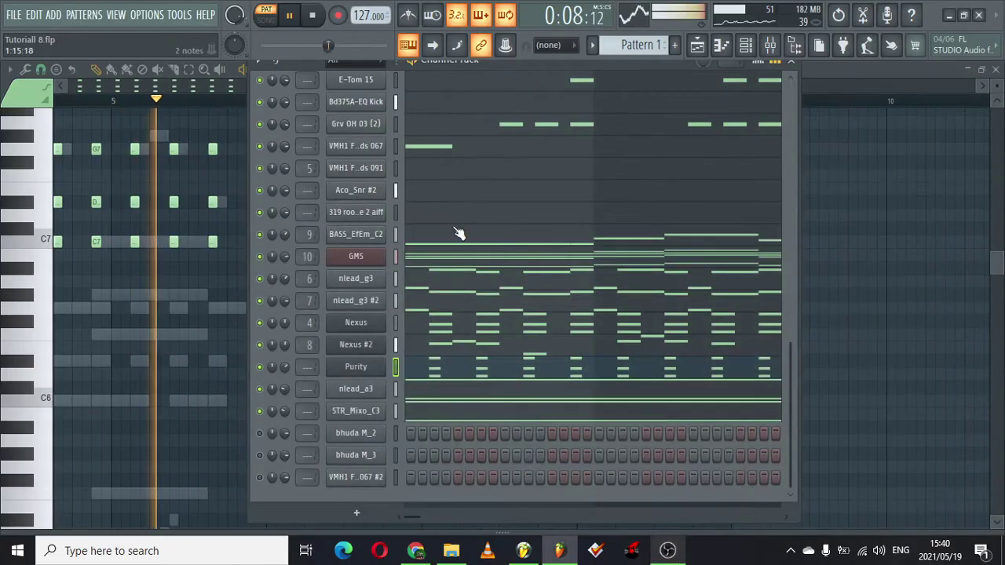
Trim the start of the opening C6, D#6 and G6 notes in the GMS pattern so they begin two steps into bar 1.
{"action": "left_click", "coordinate": [442, 264]}
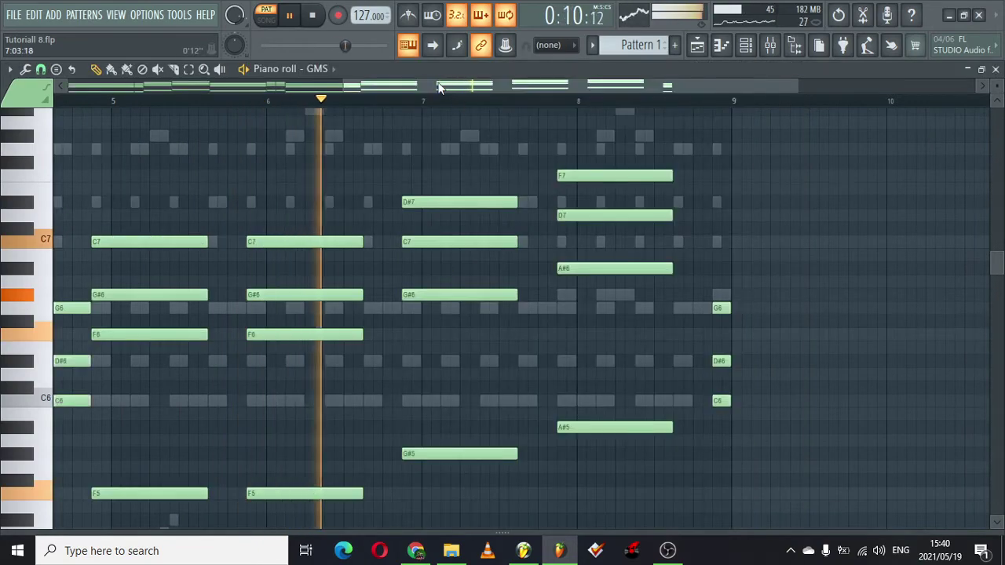
{"action": "scroll", "coordinate": [526, 102], "scroll_direction": "up", "scroll_amount": 2}
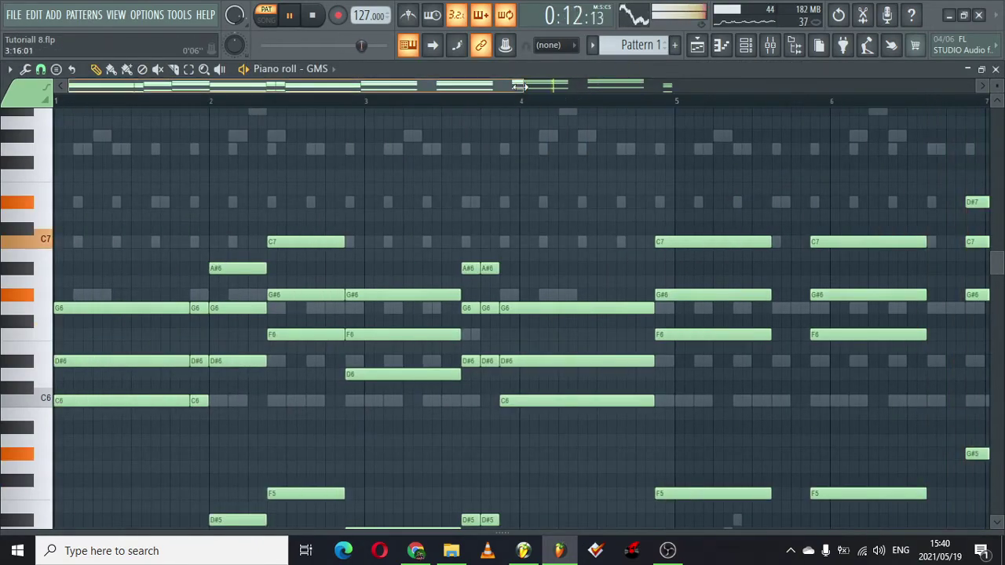
{"action": "left_click_drag", "start_coordinate": [518, 86], "coordinate": [706, 88]}
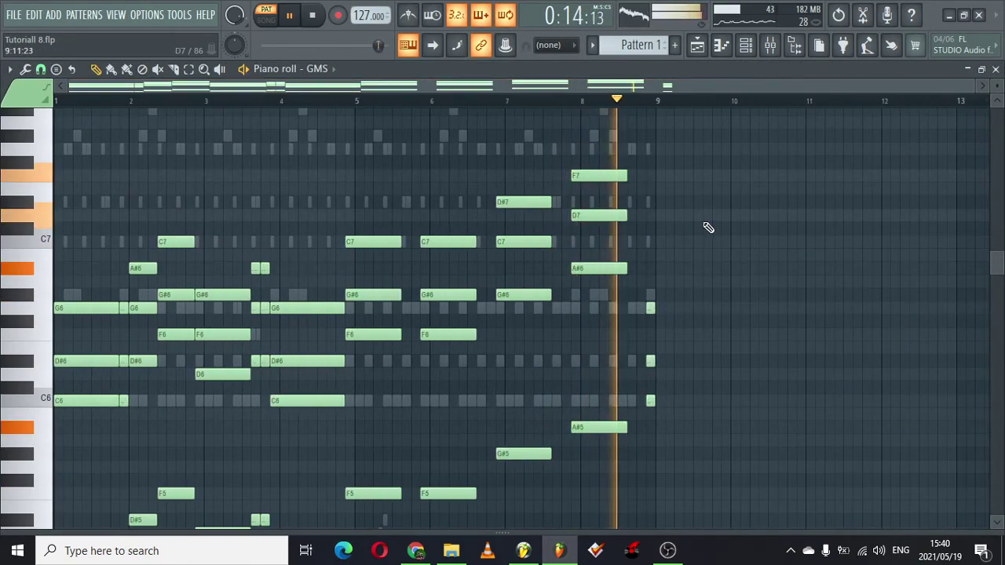
{"action": "left_click", "coordinate": [794, 44]}
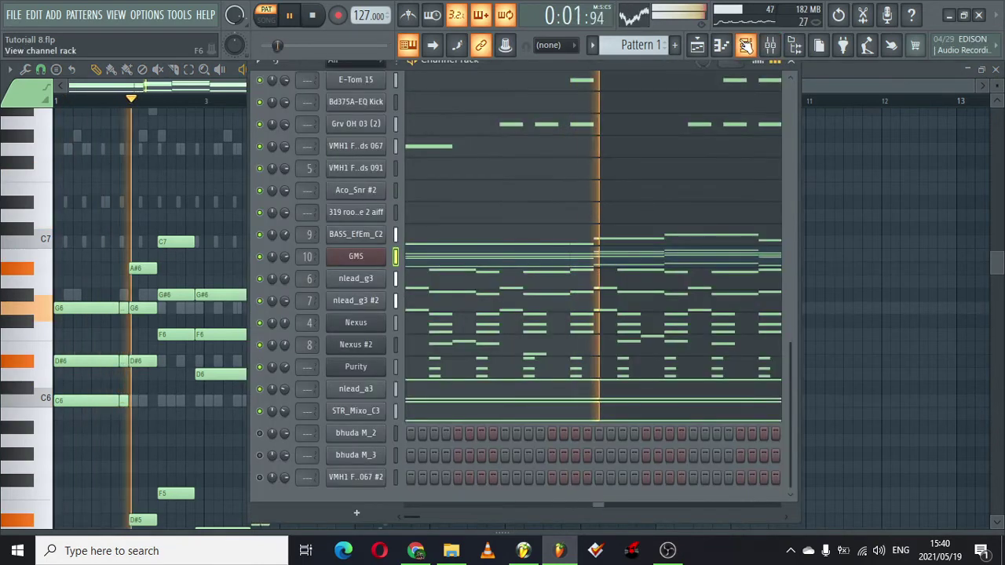
{"action": "left_click", "coordinate": [198, 86]}
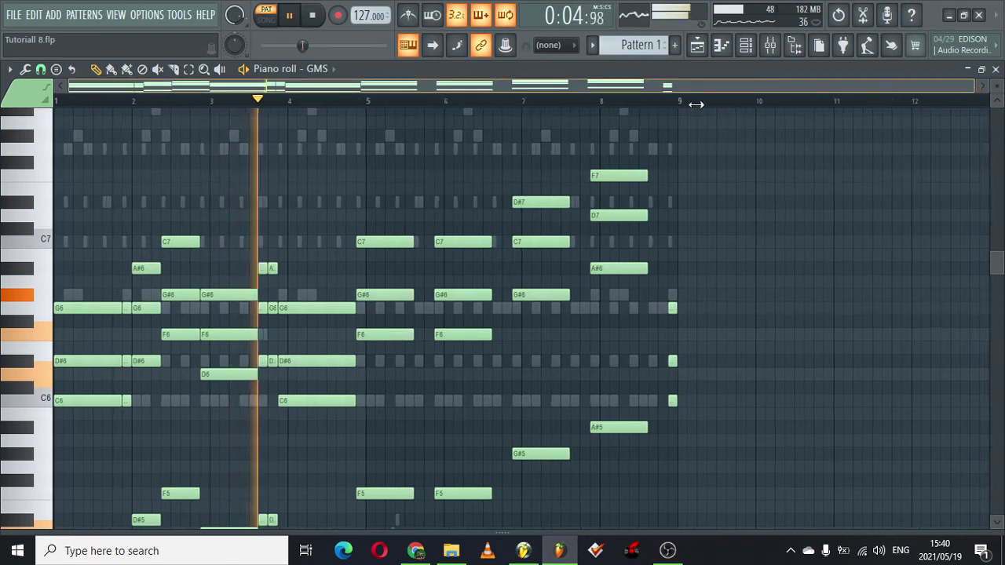
{"action": "left_click_drag", "start_coordinate": [696, 103], "coordinate": [298, 117]}
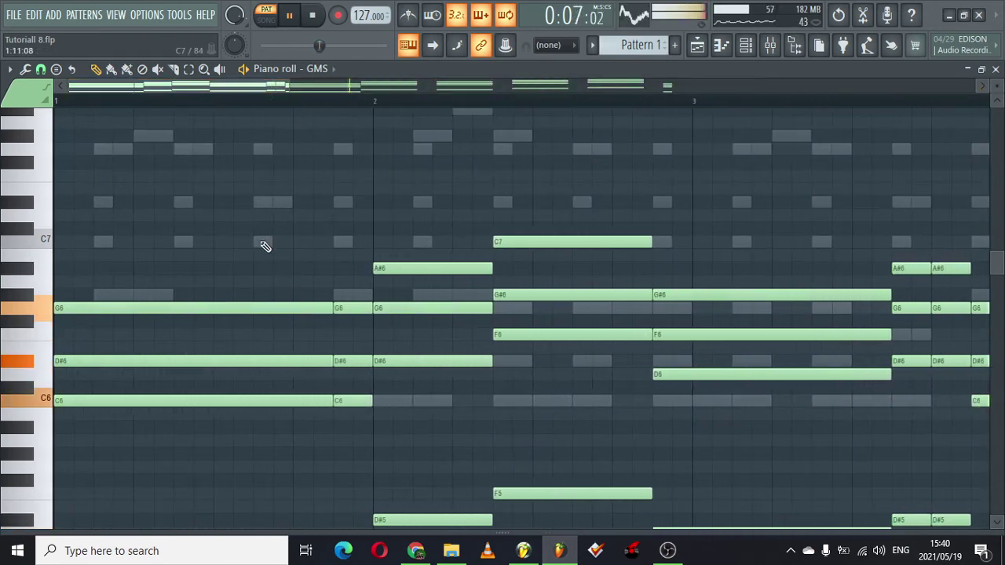
{"action": "left_click_drag", "start_coordinate": [263, 239], "coordinate": [275, 393]}
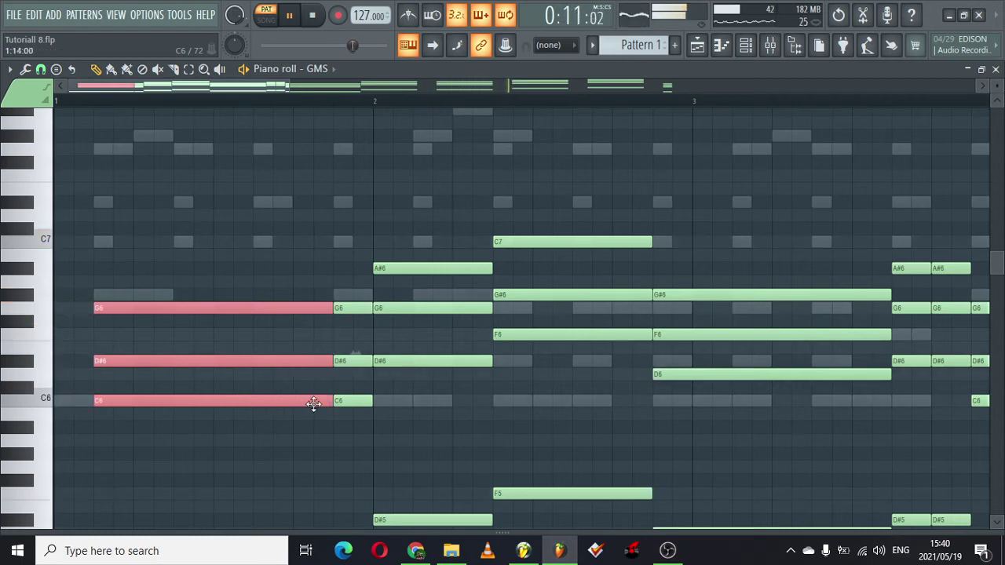
Copy the short chord from the end of bar 1 to the bar's start, voiced as two-step D#6, G6 and A#6 notes.
{"action": "left_click_drag", "start_coordinate": [345, 308], "coordinate": [355, 424]}
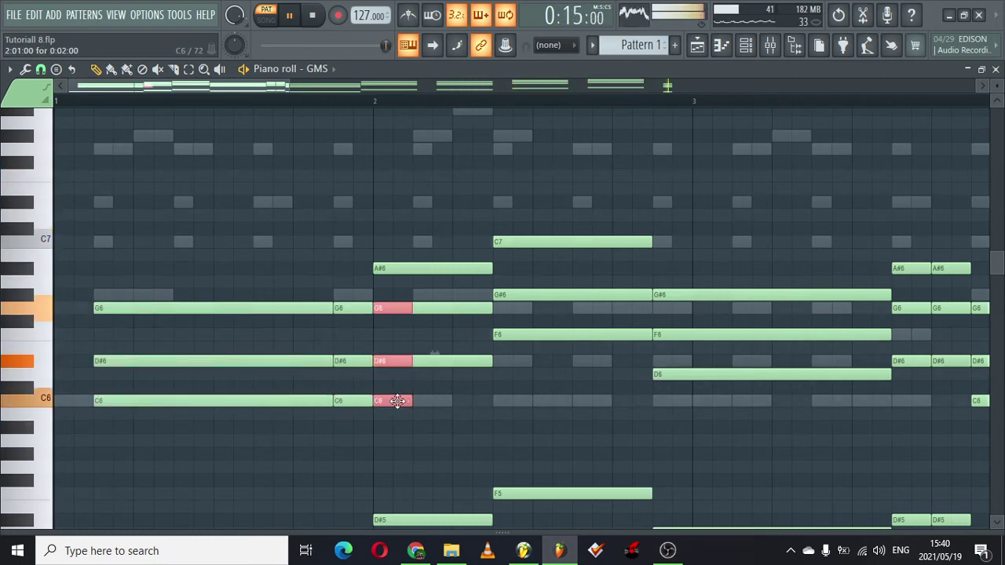
{"action": "left_click_drag", "start_coordinate": [397, 401], "coordinate": [61, 359]}
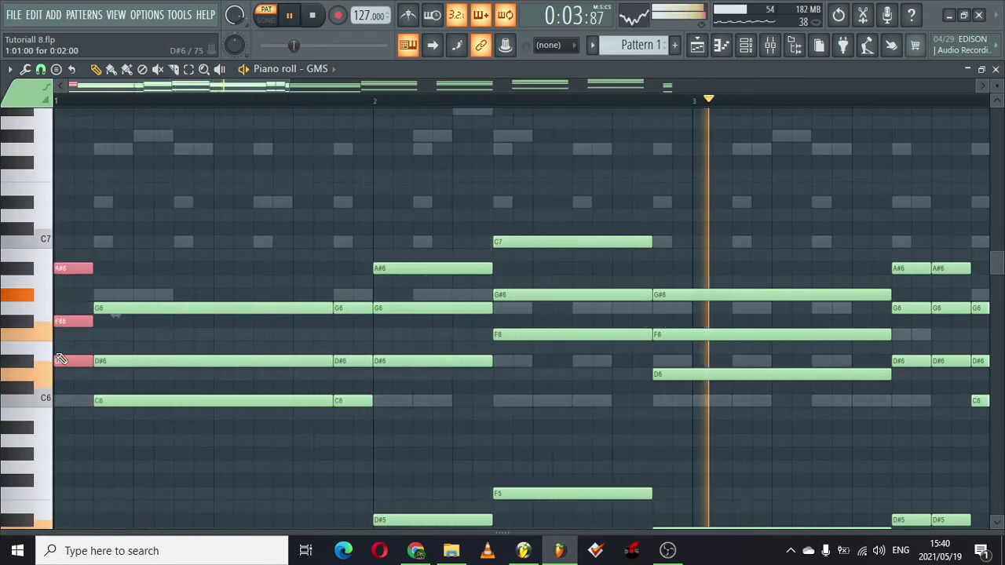
{"action": "left_click", "coordinate": [55, 308]}
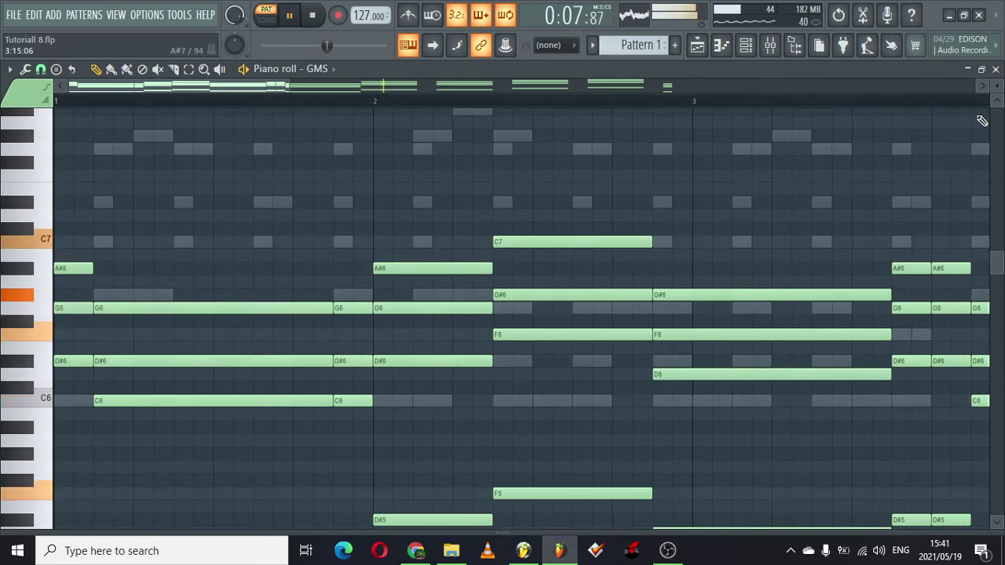
Place a two-step D#5 root under the new opening GMS chord, save the project and restart playback.
{"action": "left_click_drag", "start_coordinate": [1001, 263], "coordinate": [1000, 303]}
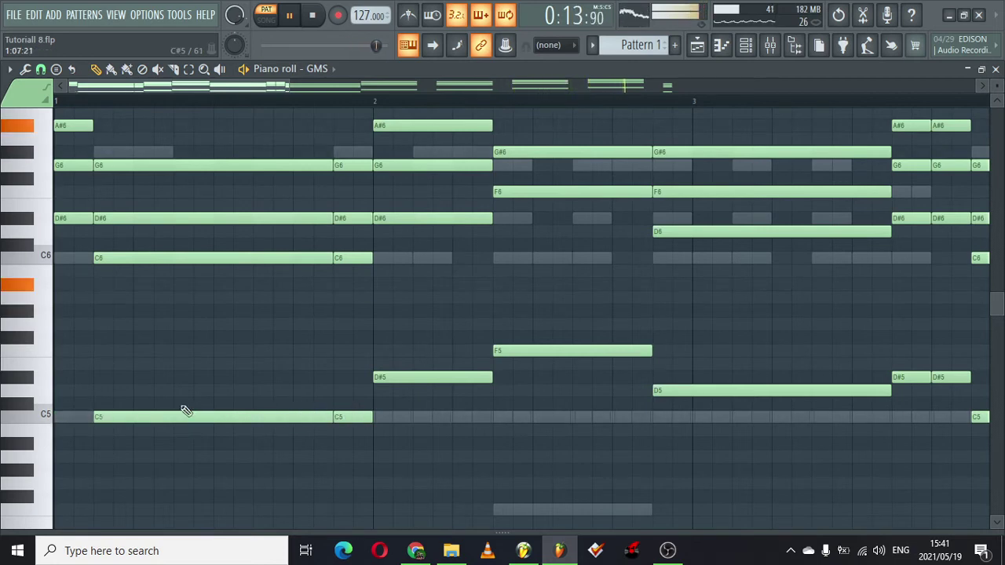
{"action": "key", "text": "space"}
{"action": "key", "text": "space"}
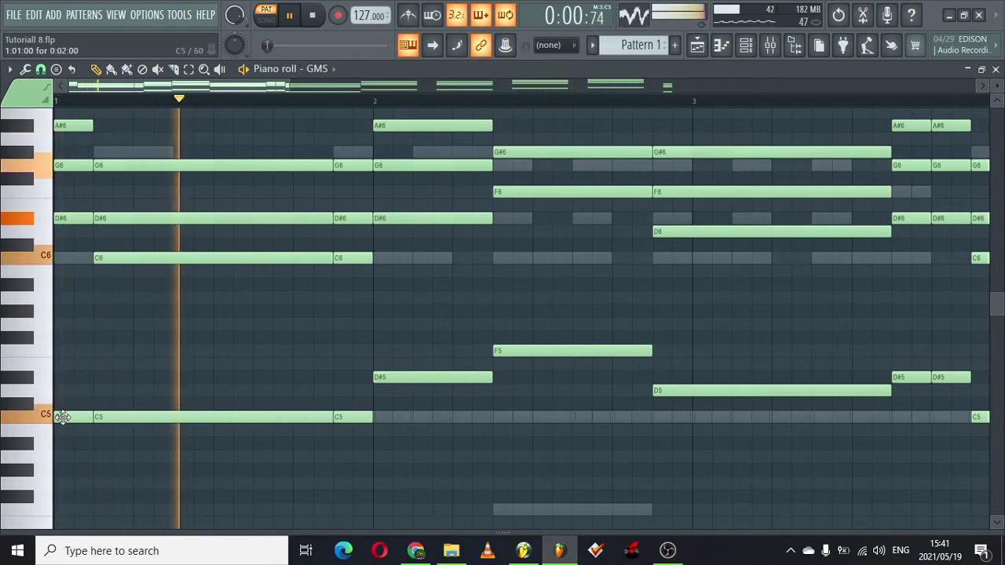
{"action": "left_click", "coordinate": [63, 377]}
{"action": "key", "text": "ctrl+s"}
{"action": "key", "text": "space"}
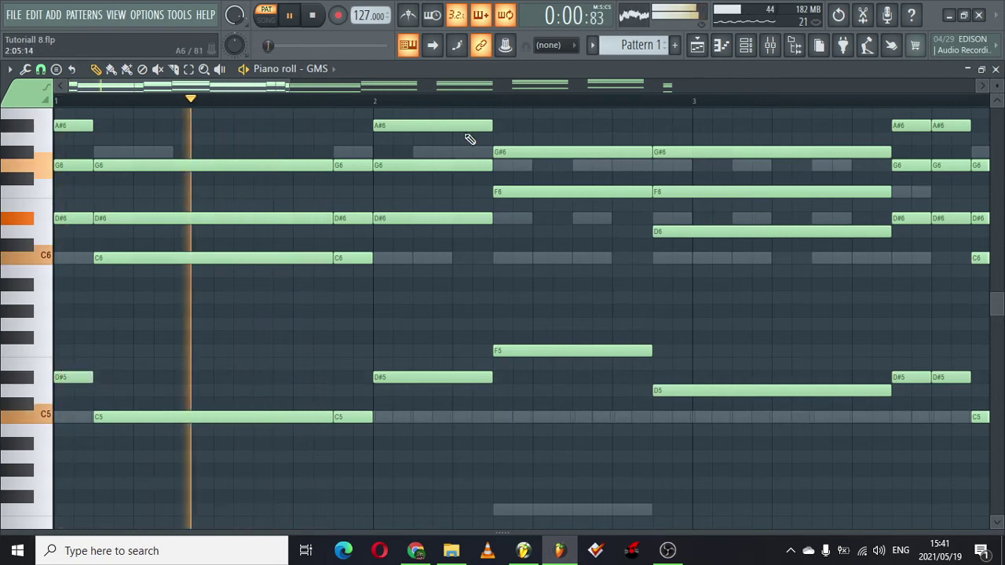
Mute the BASS_EfEm_C2 channel while the pattern plays.
{"action": "left_click_drag", "start_coordinate": [289, 83], "coordinate": [636, 83]}
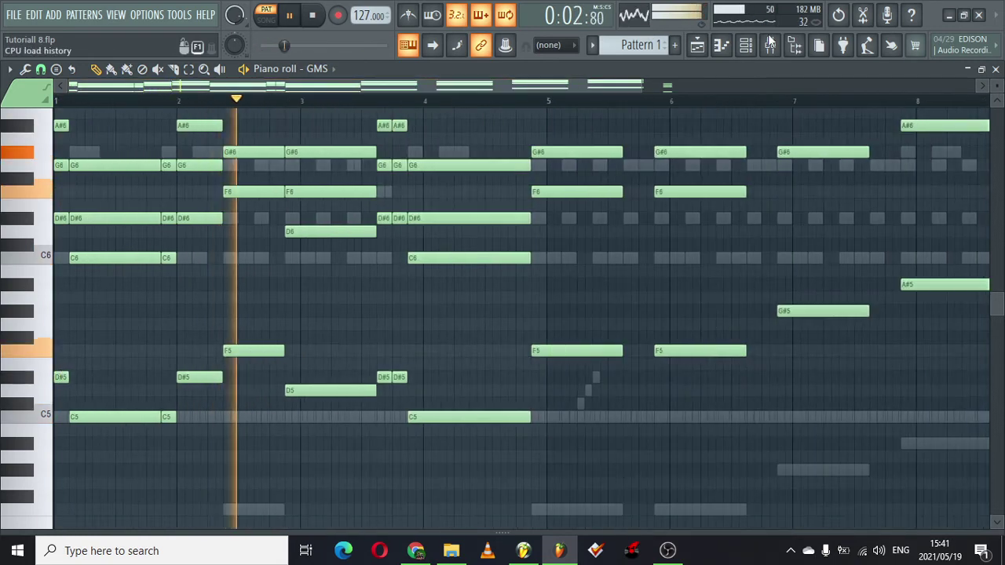
{"action": "key", "text": "F6"}
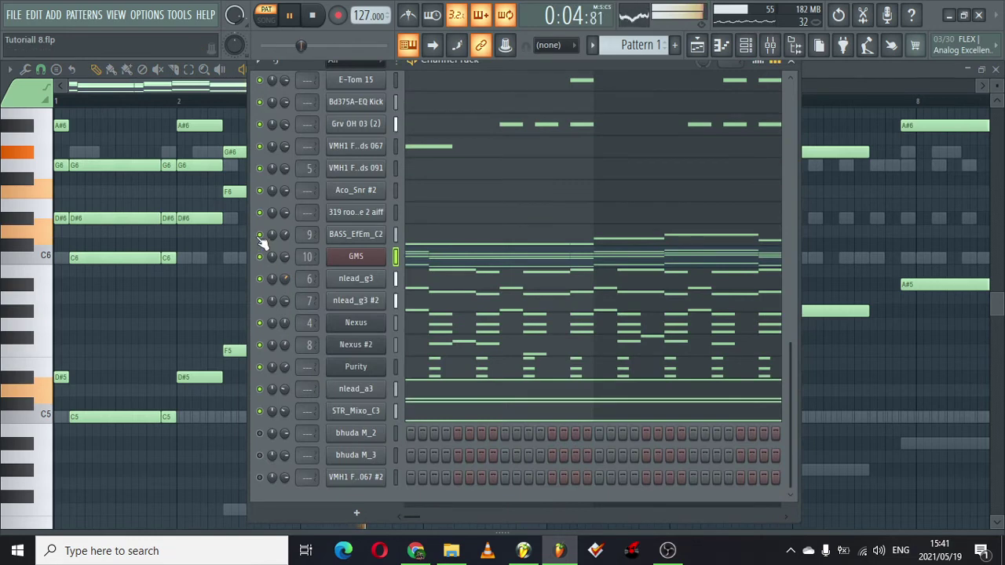
{"action": "left_click", "coordinate": [260, 235]}
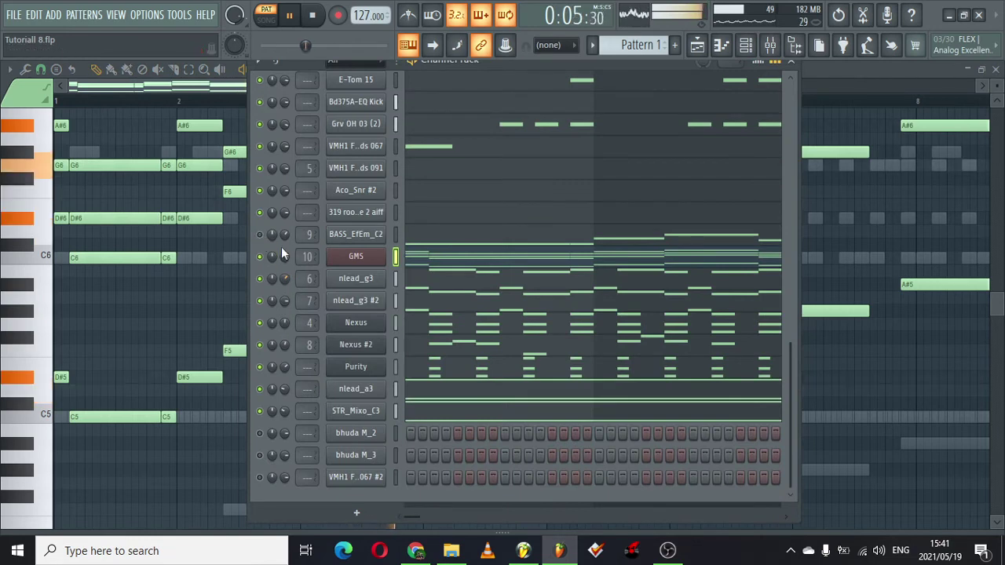
{"action": "right_click", "coordinate": [342, 280]}
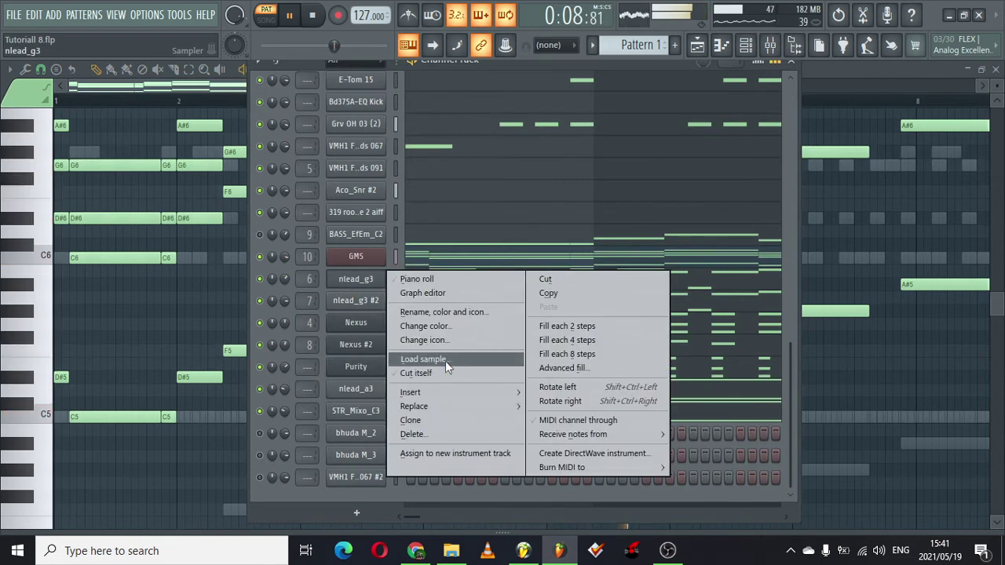
{"action": "mouse_move", "coordinate": [467, 399]}
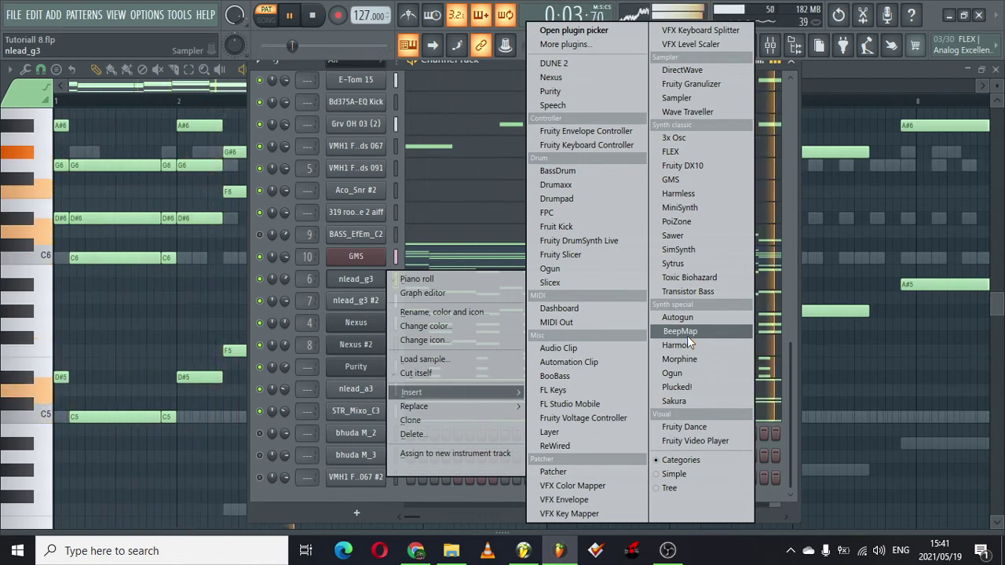
{"action": "left_click", "coordinate": [405, 240]}
Start the first C4 note of BASS_EfEm_C2 two steps later and fill the gap at bar 1 with a two-step D4 note.
{"action": "left_click", "coordinate": [408, 235]}
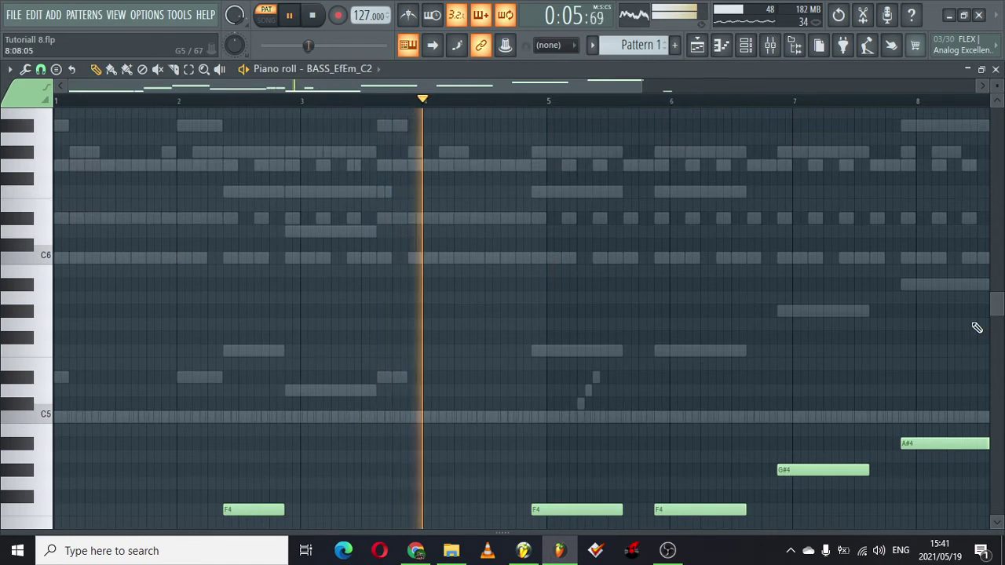
{"action": "scroll", "coordinate": [549, 369], "scroll_direction": "down", "scroll_amount": 5}
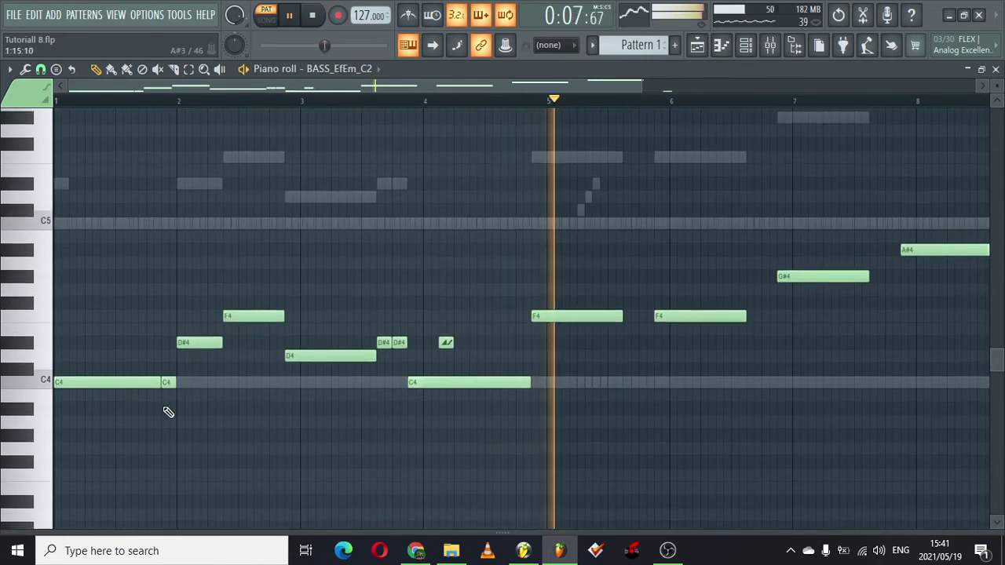
{"action": "left_click_drag", "start_coordinate": [160, 383], "coordinate": [148, 382]}
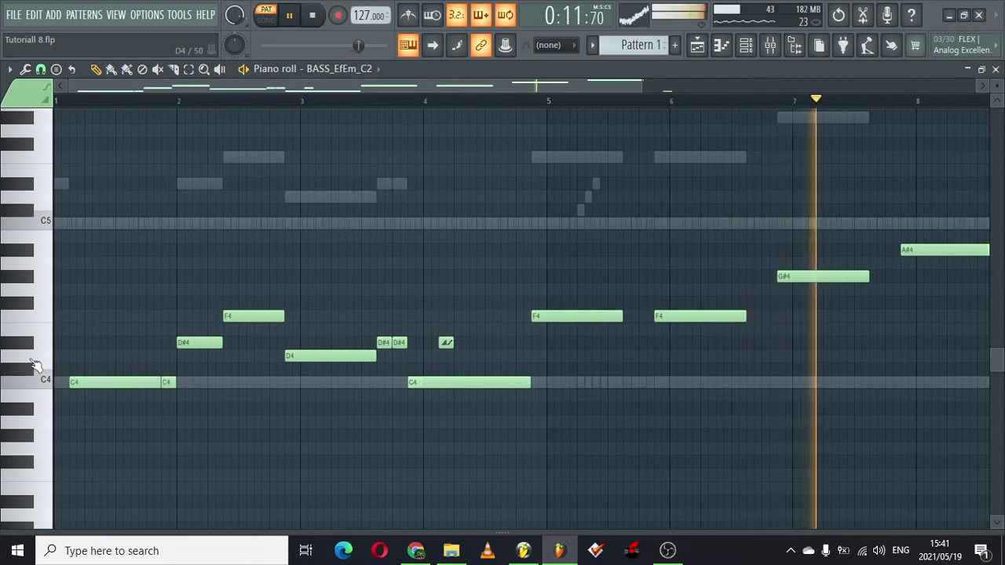
{"action": "left_click", "coordinate": [61, 357]}
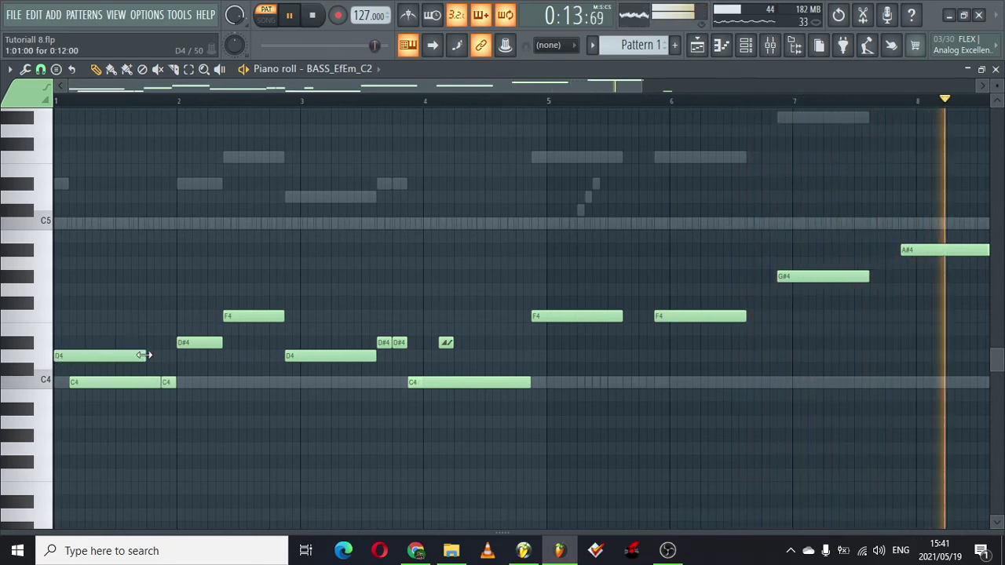
{"action": "left_click_drag", "start_coordinate": [144, 355], "coordinate": [66, 354]}
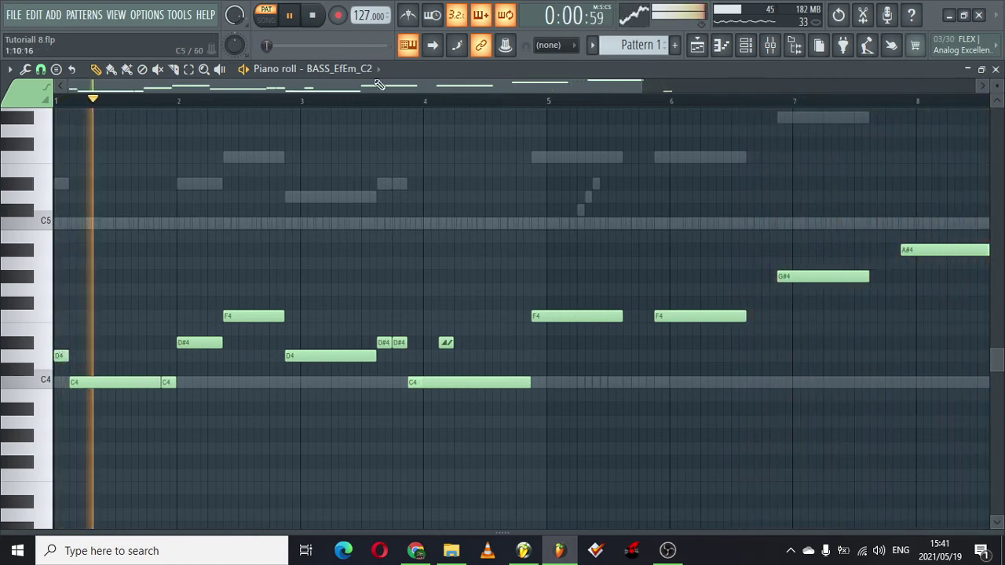
Check the sampler settings of the VMH1 FX Sounds 067 #2 channel.
{"action": "left_click", "coordinate": [745, 45]}
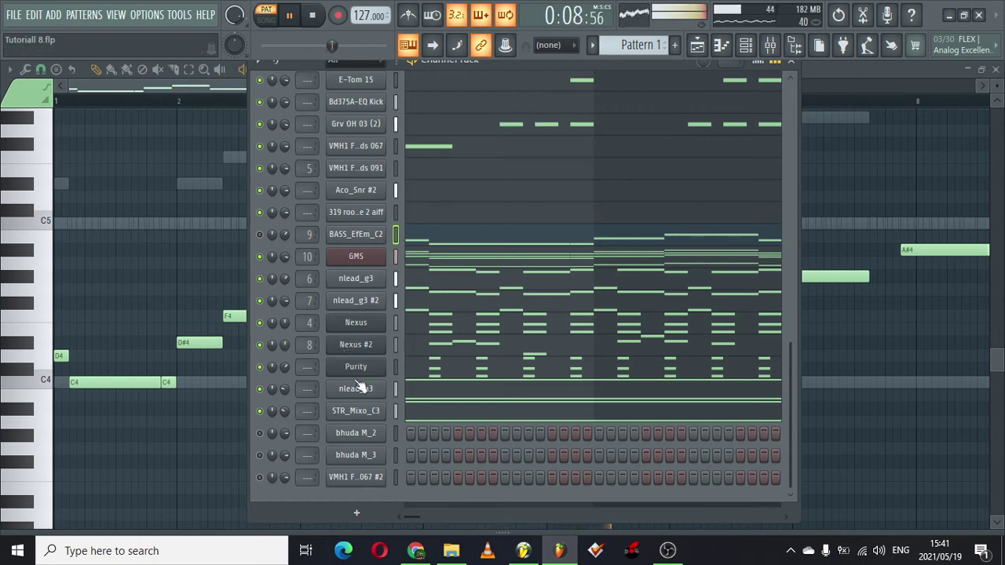
{"action": "left_click", "coordinate": [351, 479]}
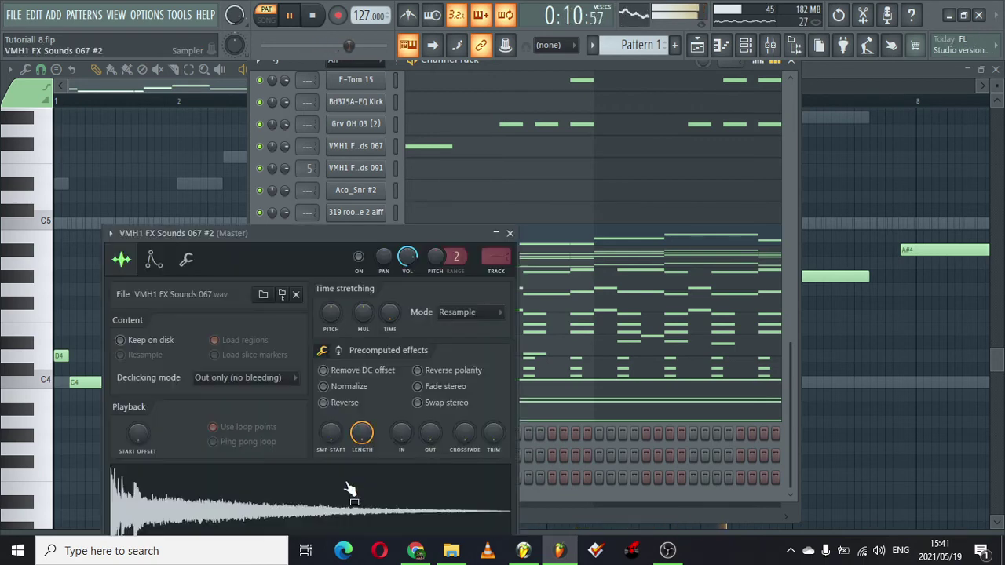
{"action": "left_click", "coordinate": [509, 233]}
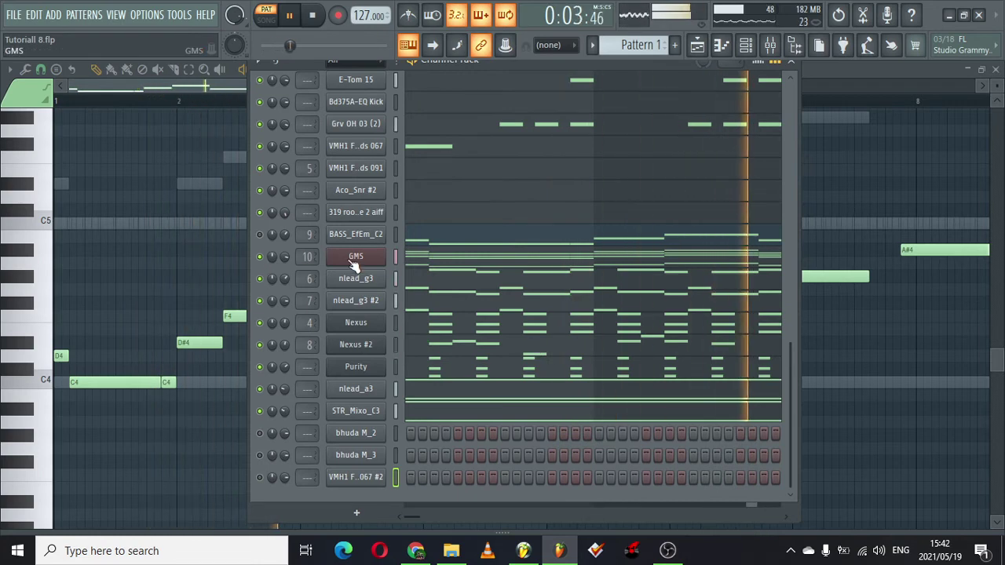
Insert another Nexus instrument above nlead_g3 and load the Theme Init 1 preset from Dance Leads.
{"action": "right_click", "coordinate": [337, 280]}
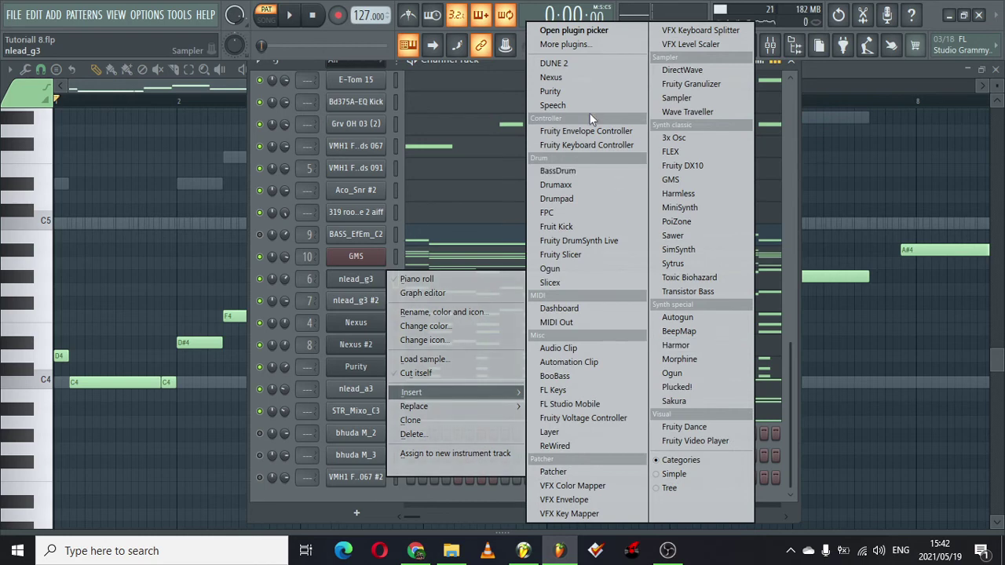
{"action": "left_click", "coordinate": [571, 76]}
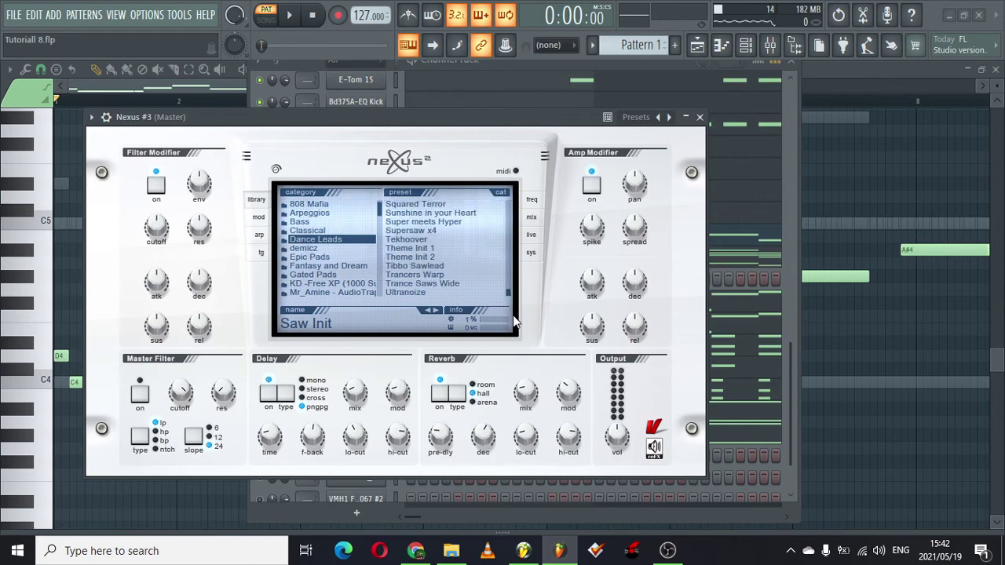
{"action": "left_click", "coordinate": [434, 241]}
{"action": "left_click", "coordinate": [434, 249]}
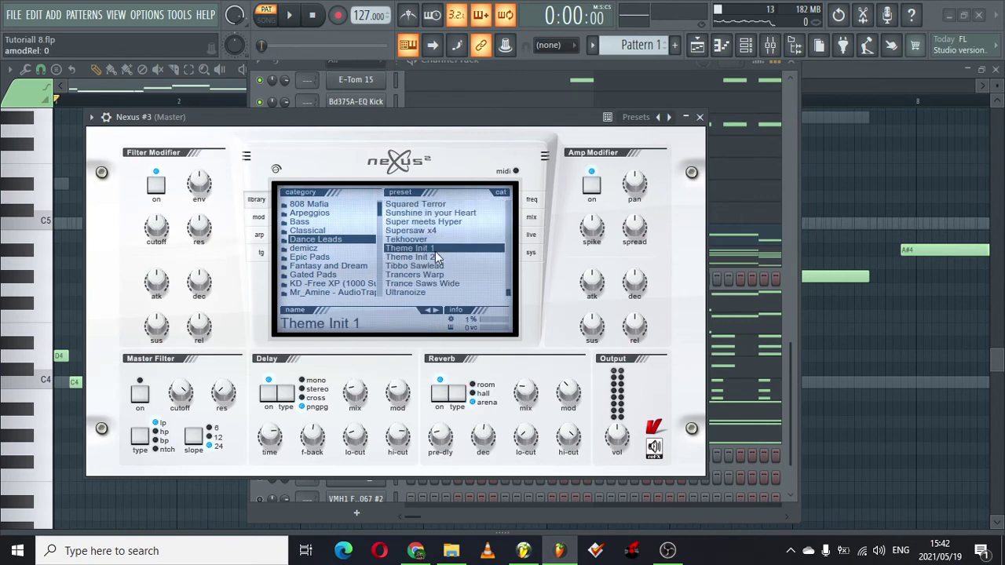
{"action": "left_click", "coordinate": [699, 118]}
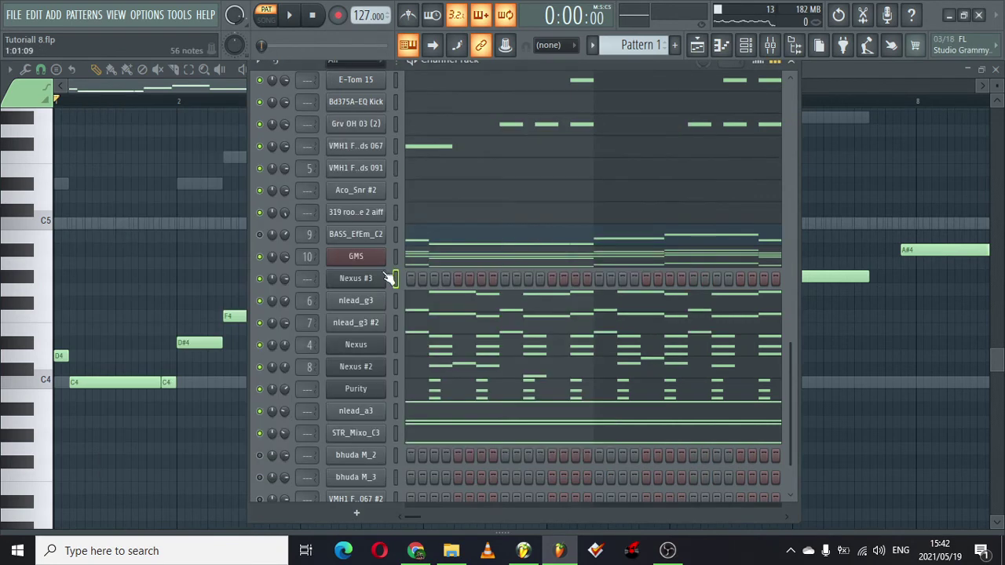
Copy the GMS channel's chord notes into the new Nexus channel below it.
{"action": "right_click", "coordinate": [353, 259]}
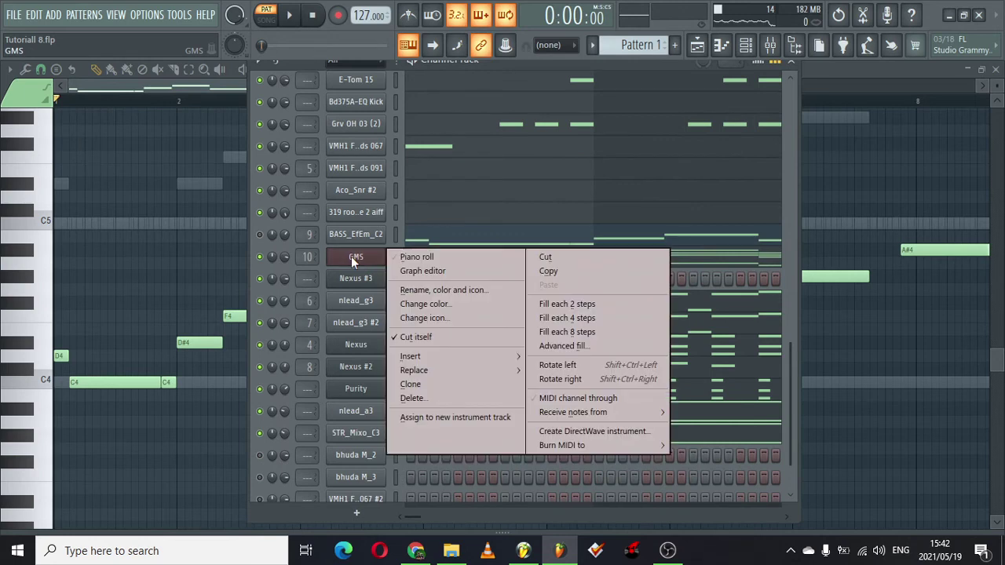
{"action": "left_click", "coordinate": [550, 272]}
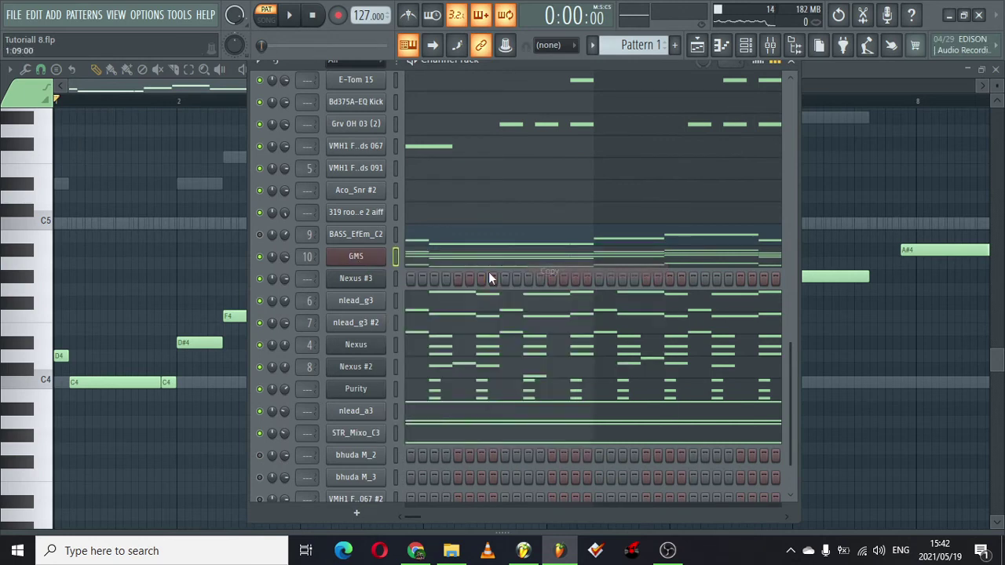
{"action": "right_click", "coordinate": [355, 283]}
{"action": "left_click", "coordinate": [548, 307]}
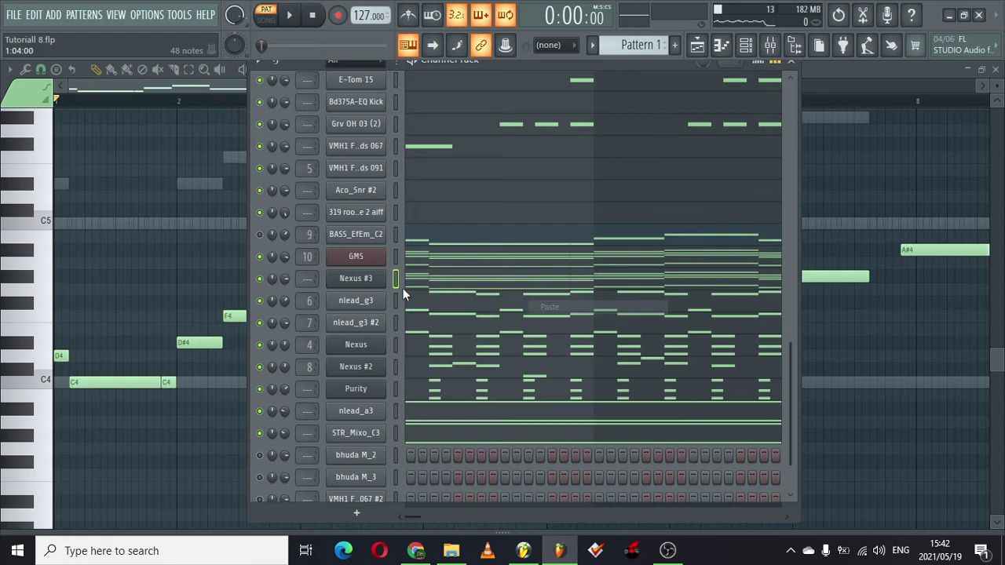
Solo the GMS channel, play the pattern and open the Nexus #3 notes in the piano roll.
{"action": "right_click", "coordinate": [267, 263]}
{"action": "left_click", "coordinate": [288, 261]}
{"action": "key", "text": "space"}
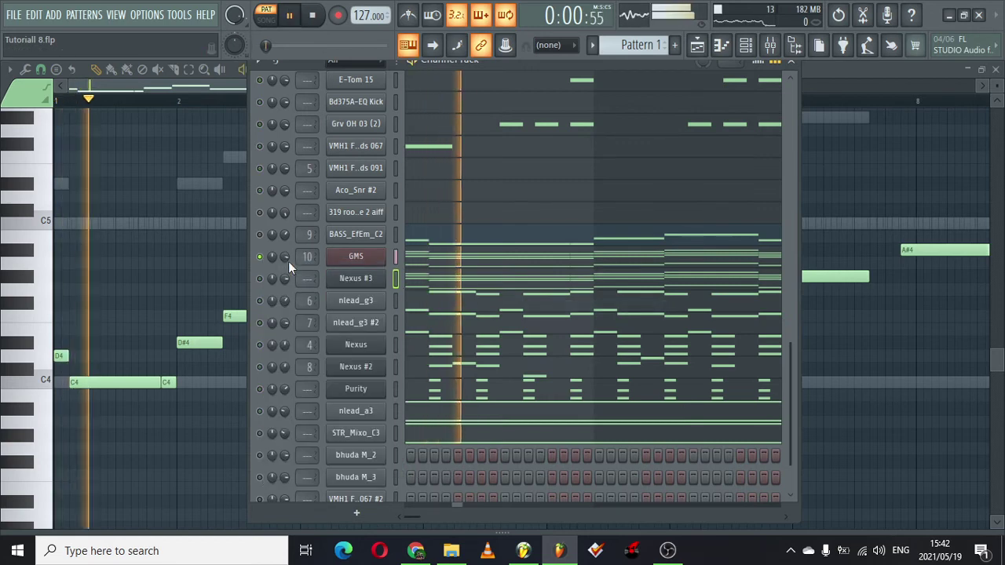
{"action": "left_click", "coordinate": [421, 288]}
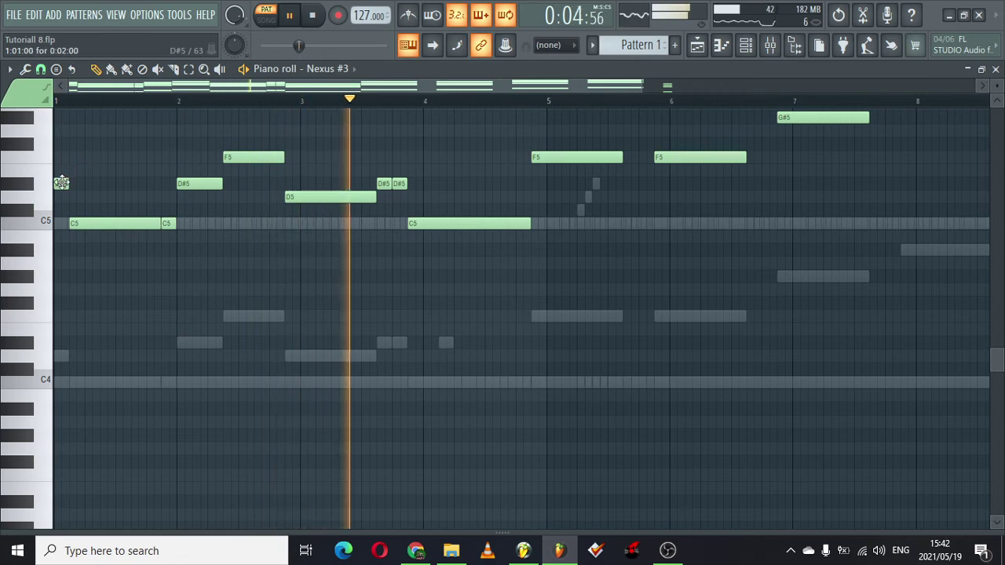
Delete the octave-5 bass notes beneath the Nexus #3 chords across the whole pattern, including the A#5 near bar 8.
{"action": "key", "text": "ctrl+a"}
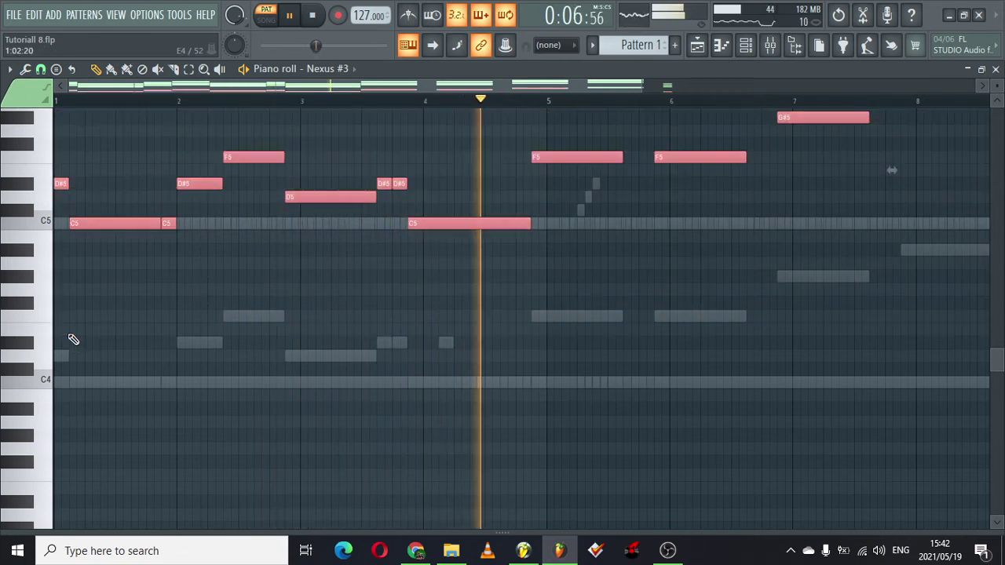
{"action": "scroll", "coordinate": [832, 278], "scroll_direction": "up", "scroll_amount": 3}
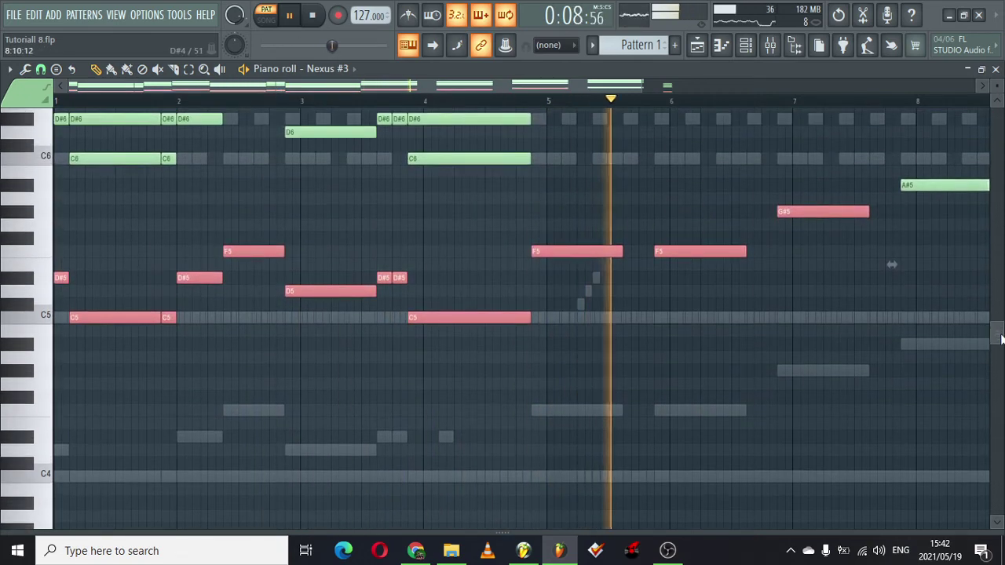
{"action": "left_click_drag", "start_coordinate": [642, 84], "coordinate": [971, 80]}
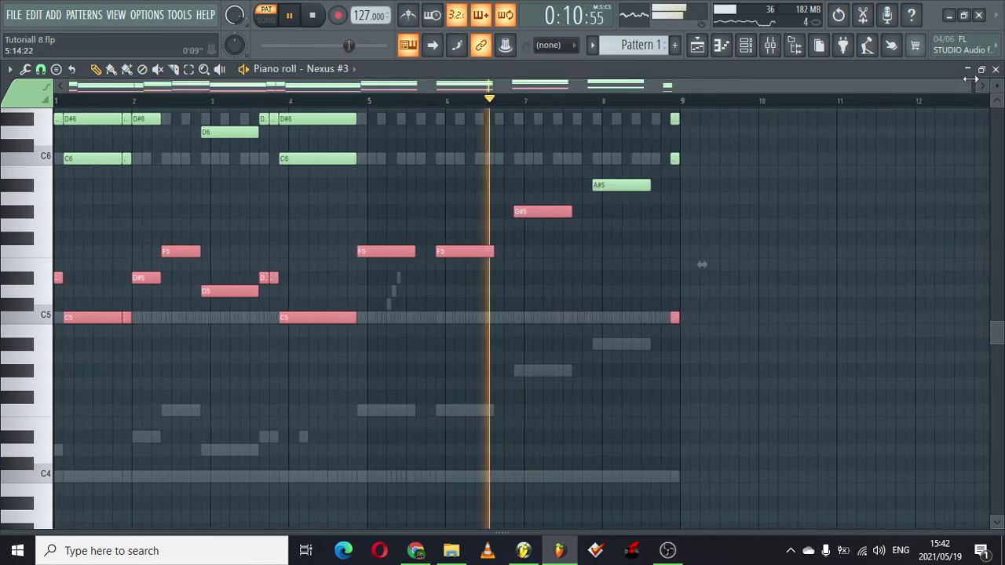
{"action": "key", "text": "Delete"}
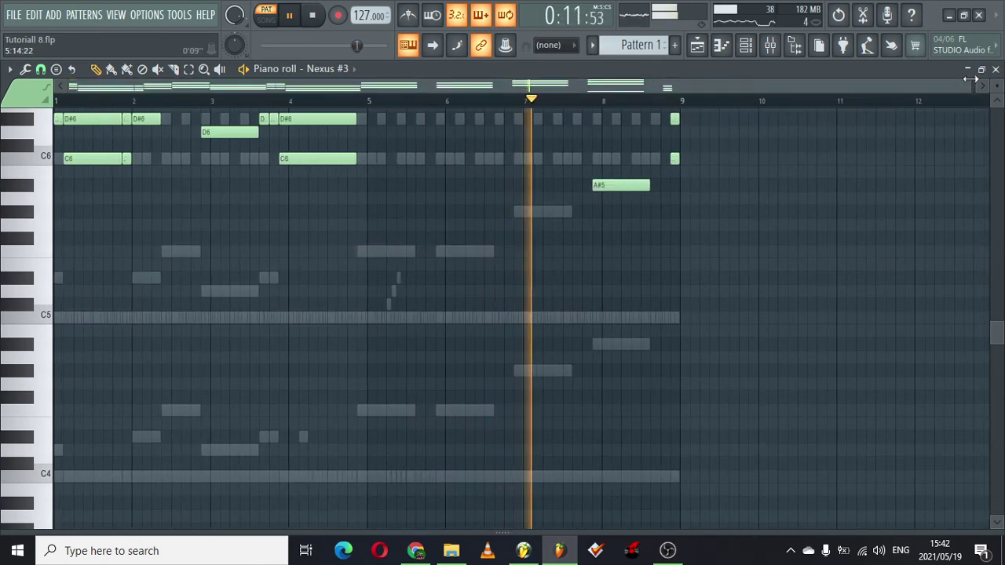
{"action": "right_click", "coordinate": [617, 183]}
{"action": "left_click_drag", "start_coordinate": [995, 336], "coordinate": [996, 281]}
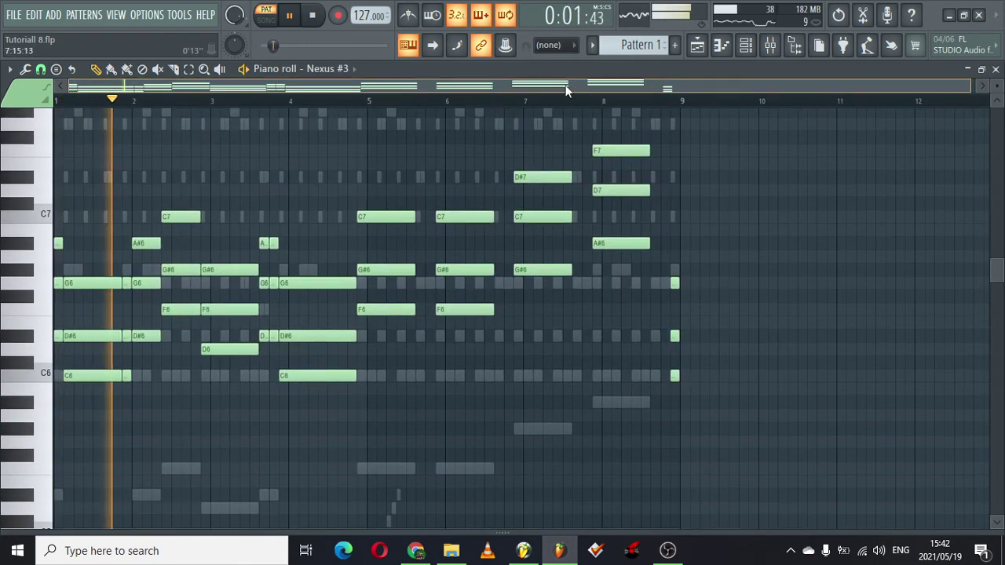
{"action": "left_click_drag", "start_coordinate": [971, 85], "coordinate": [334, 72]}
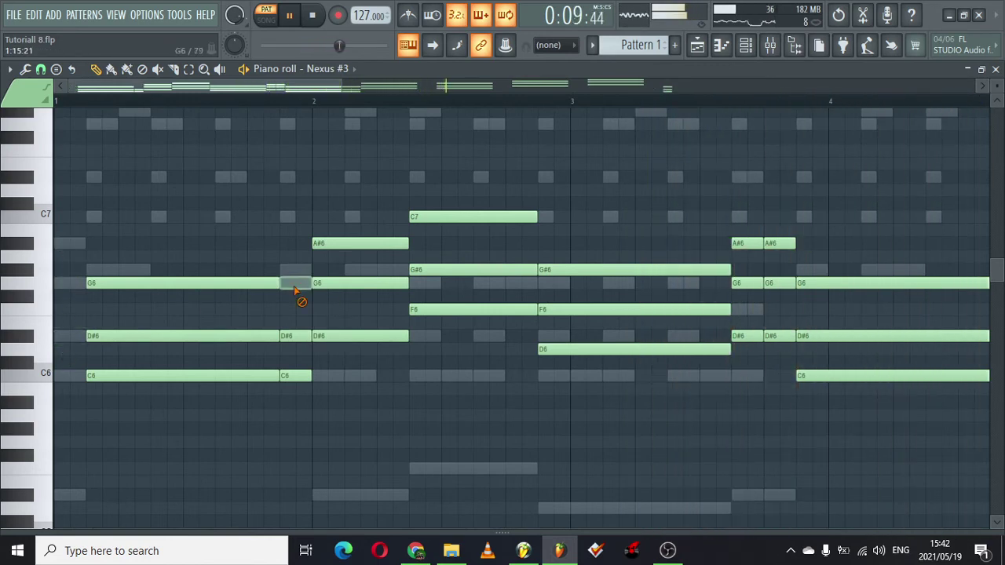
{"action": "left_click", "coordinate": [744, 47]}
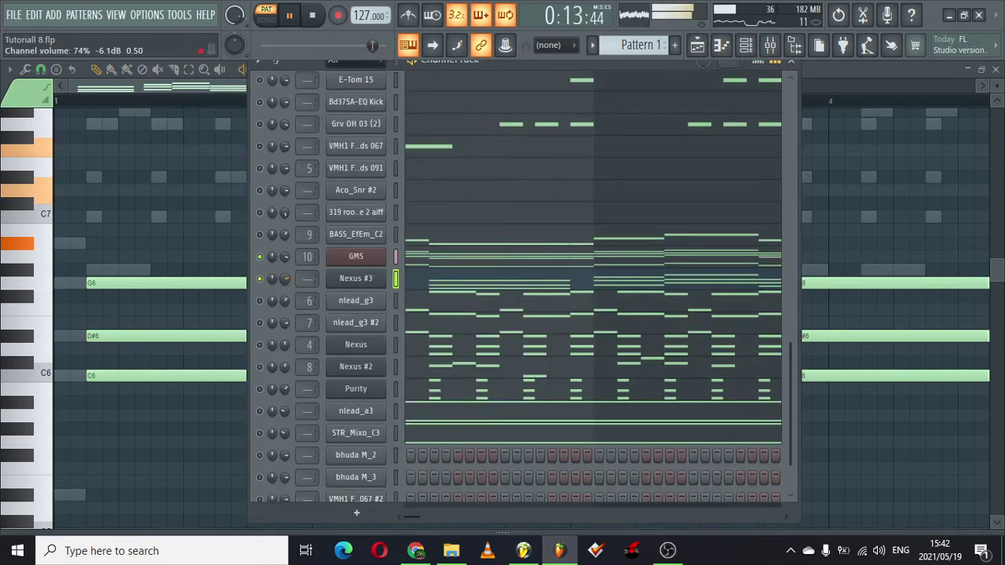
{"action": "left_click", "coordinate": [147, 88]}
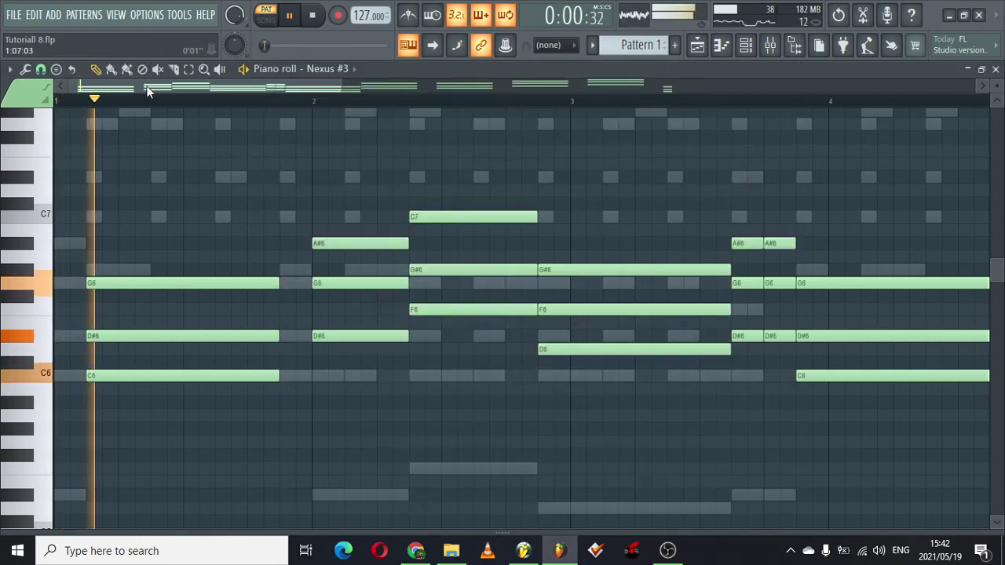
{"action": "left_click_drag", "start_coordinate": [267, 241], "coordinate": [284, 381]}
{"action": "left_click", "coordinate": [838, 15]}
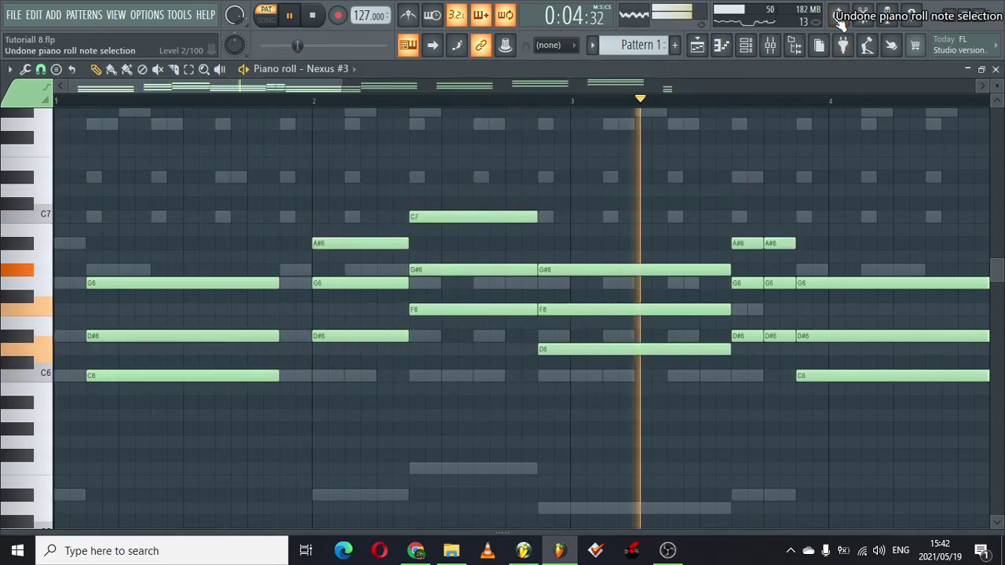
{"action": "left_click", "coordinate": [838, 16]}
{"action": "left_click", "coordinate": [838, 16]}
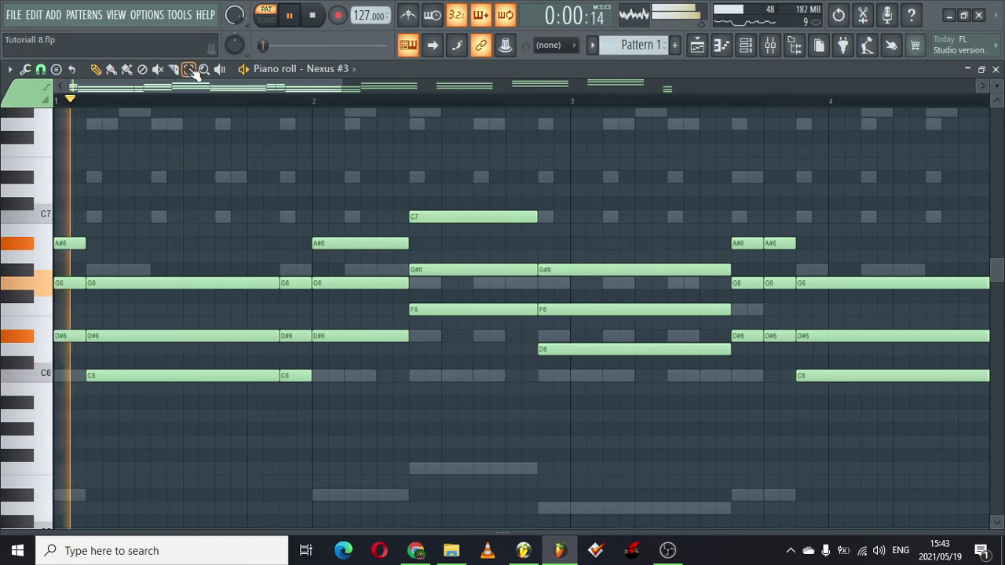
Play the pattern and review the Nexus #3 chords from bar 1 through bar 8, including the short repeated chord before bar 4.
{"action": "key", "text": "space"}
{"action": "key", "text": "space"}
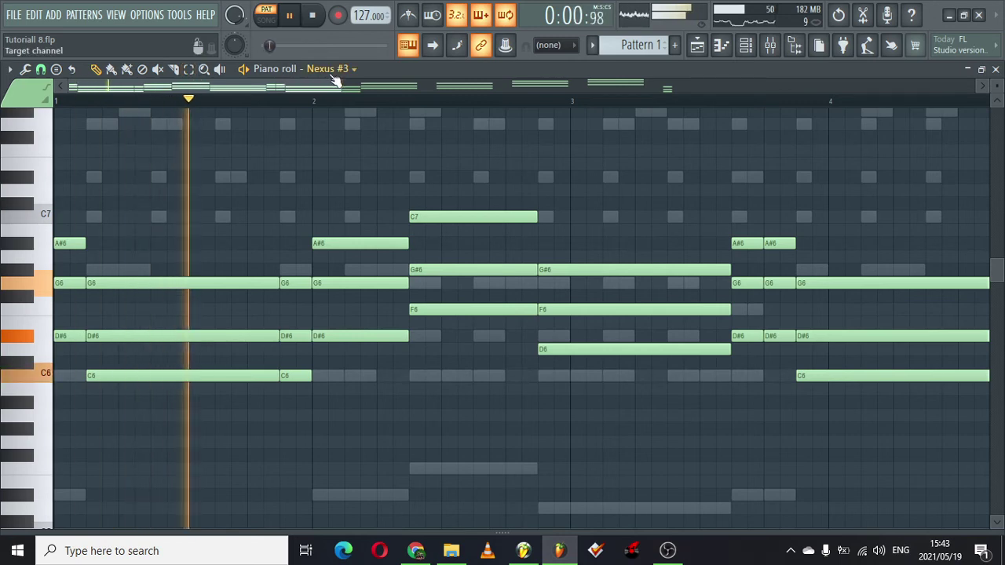
{"action": "left_click_drag", "start_coordinate": [360, 86], "coordinate": [608, 78]}
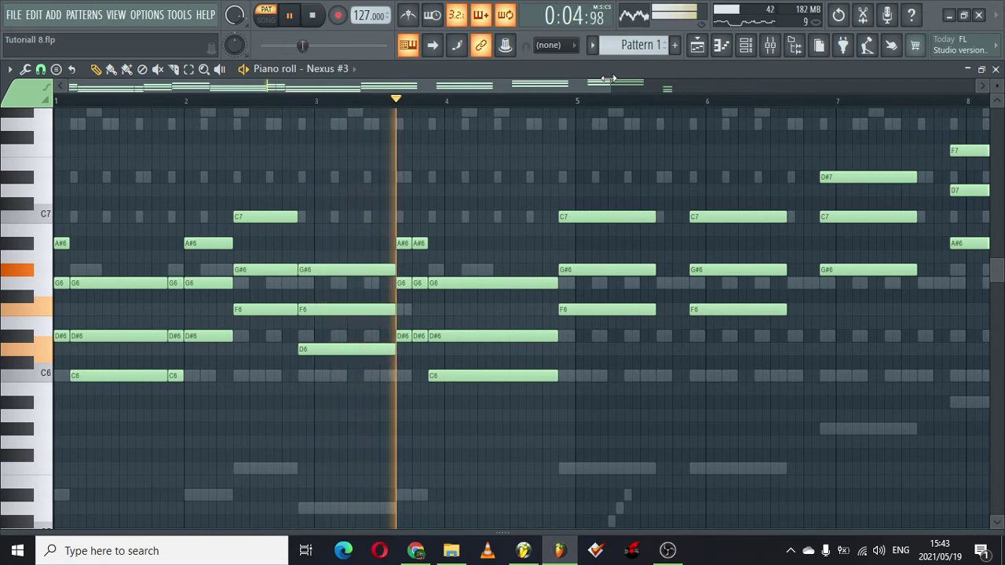
{"action": "left_click_drag", "start_coordinate": [419, 206], "coordinate": [423, 376]}
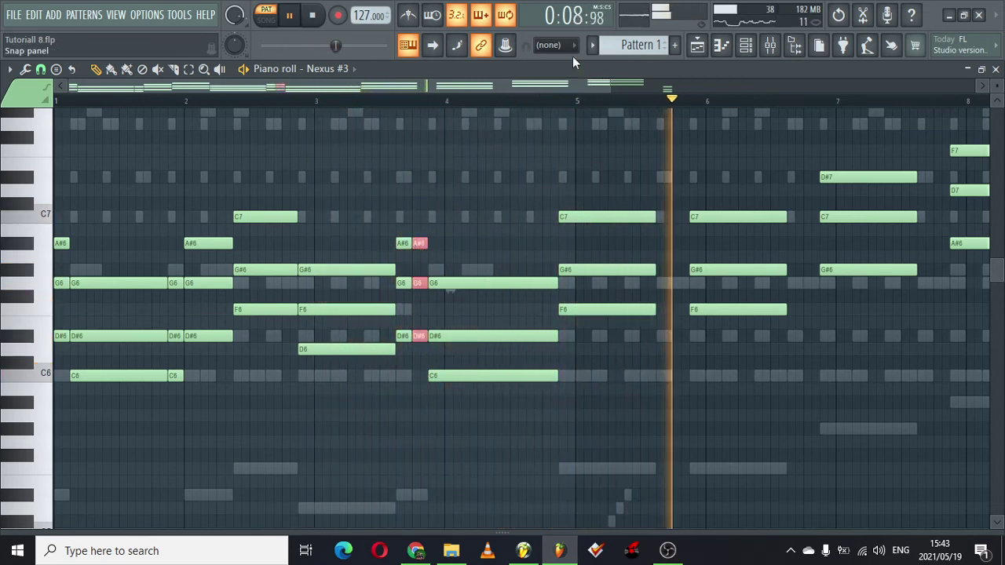
{"action": "left_click_drag", "start_coordinate": [552, 79], "coordinate": [672, 70]}
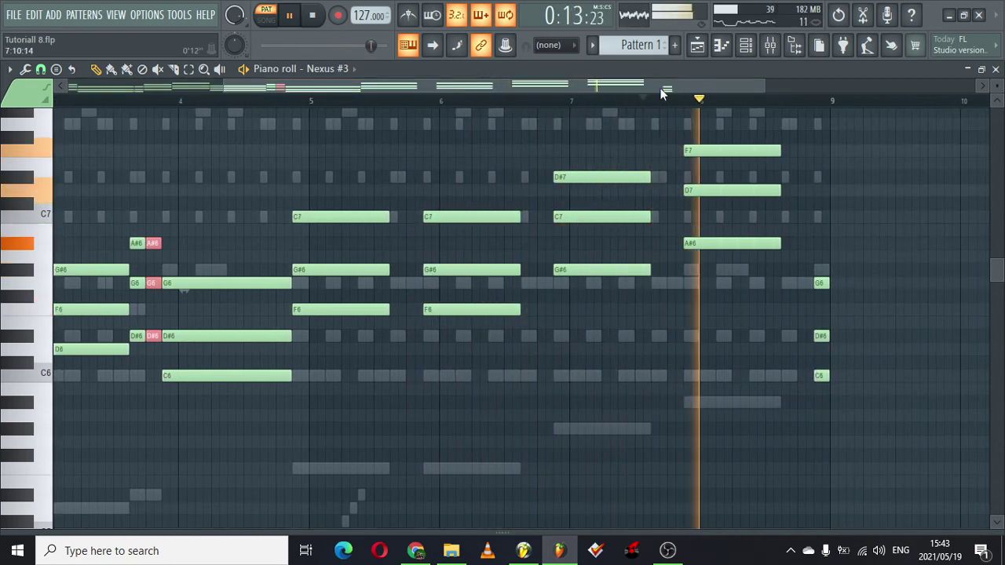
{"action": "left_click", "coordinate": [313, 15]}
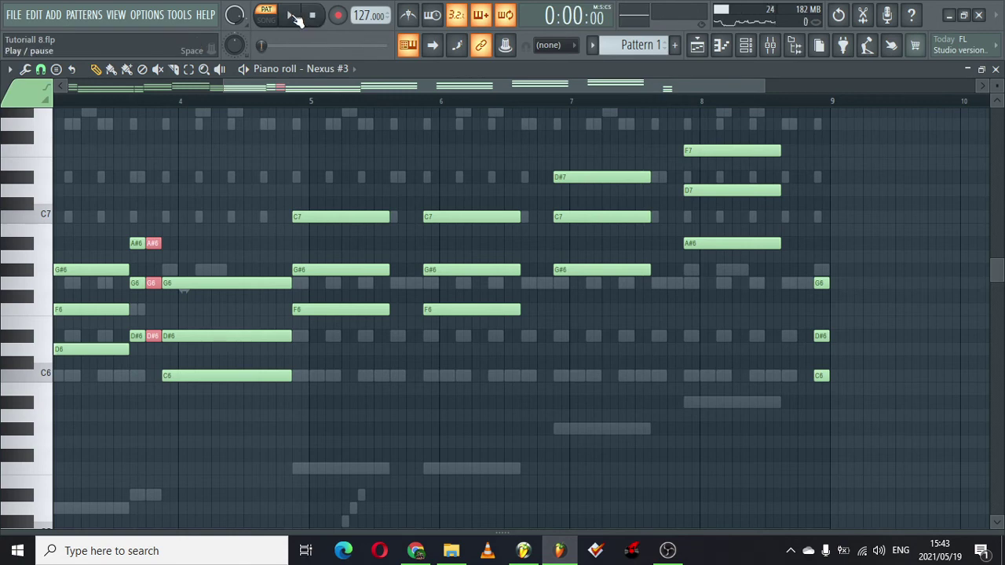
Insert another GMS instrument below the GMS channel and load the BP Chords TE preset from Leads & Synths.
{"action": "left_click", "coordinate": [745, 45]}
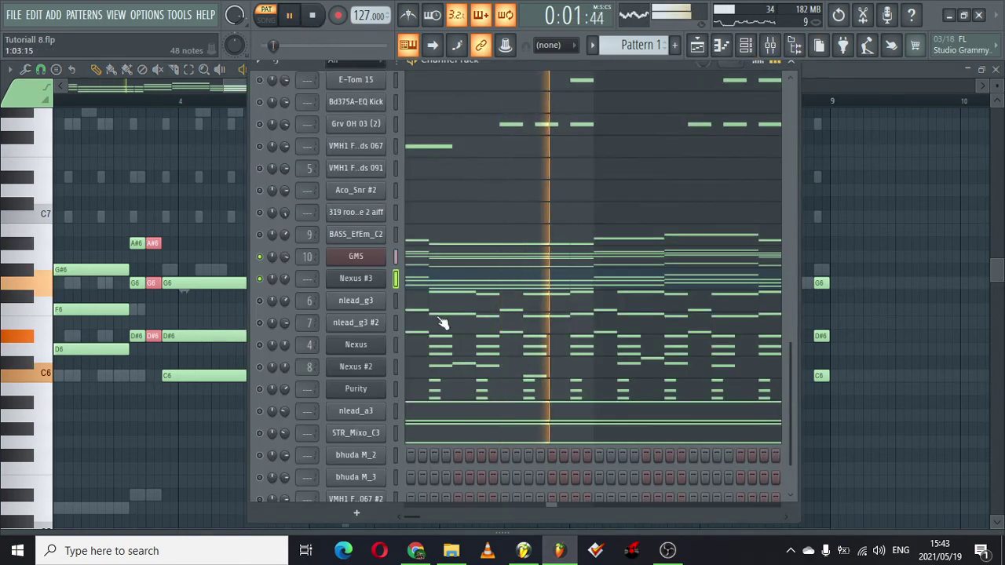
{"action": "right_click", "coordinate": [356, 257]}
{"action": "left_click", "coordinate": [495, 383]}
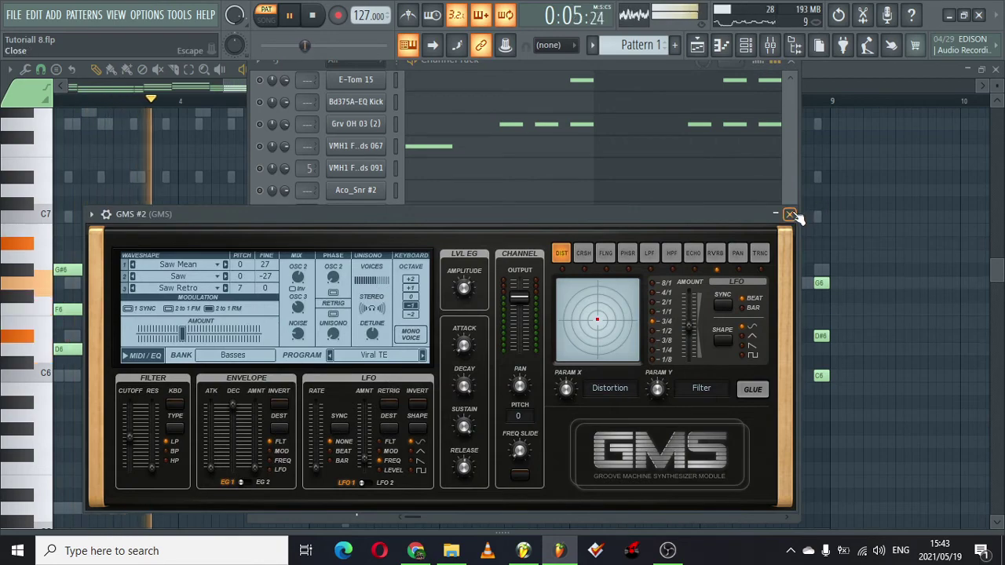
{"action": "left_click", "coordinate": [789, 213]}
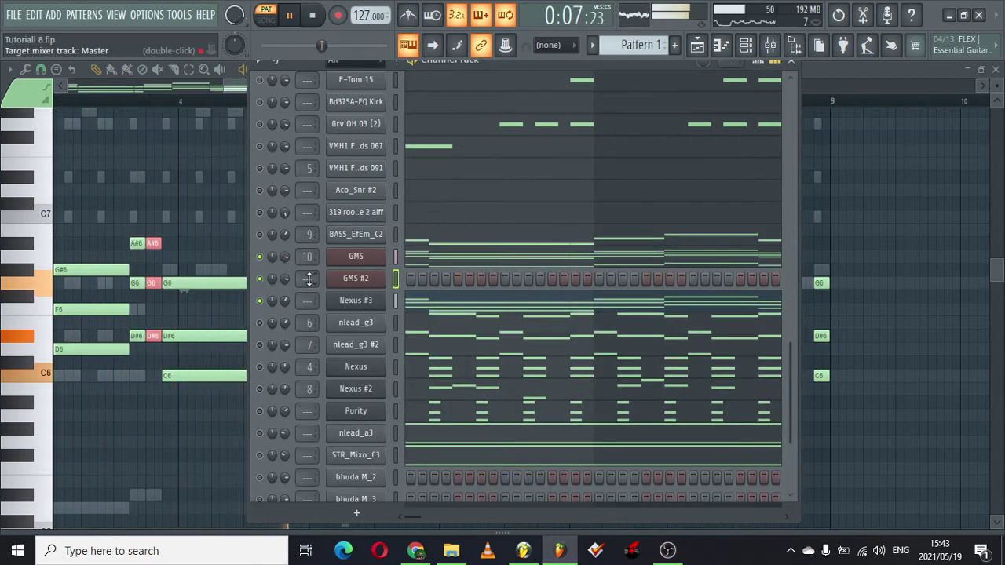
{"action": "left_click", "coordinate": [378, 277]}
{"action": "left_click", "coordinate": [250, 355]}
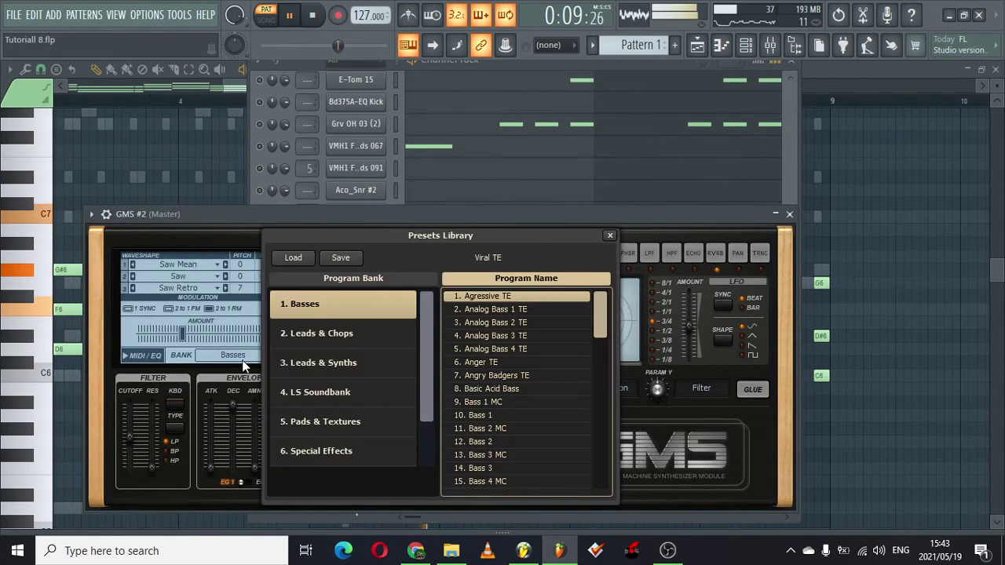
{"action": "left_click", "coordinate": [312, 366]}
{"action": "left_click", "coordinate": [495, 323]}
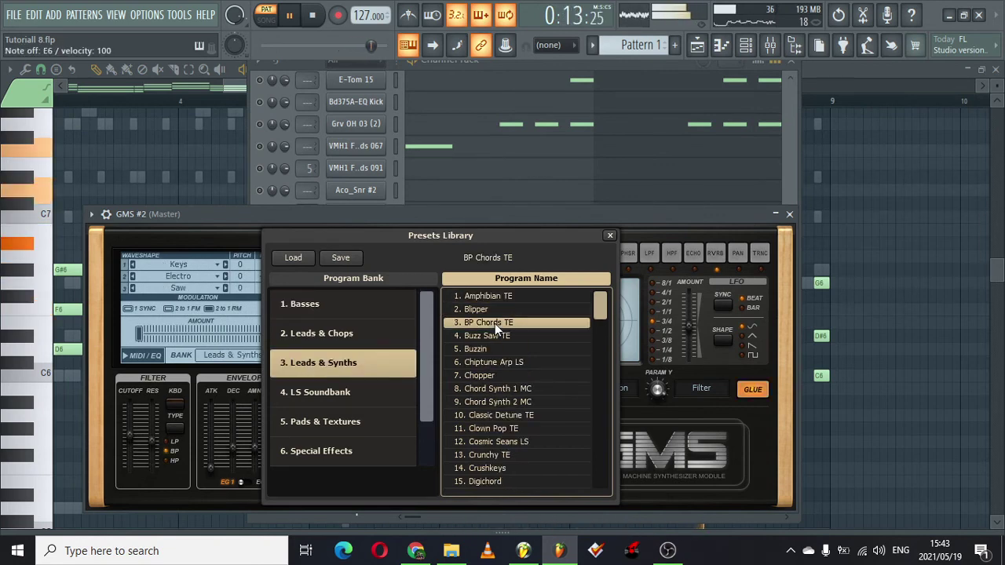
{"action": "left_click", "coordinate": [790, 214]}
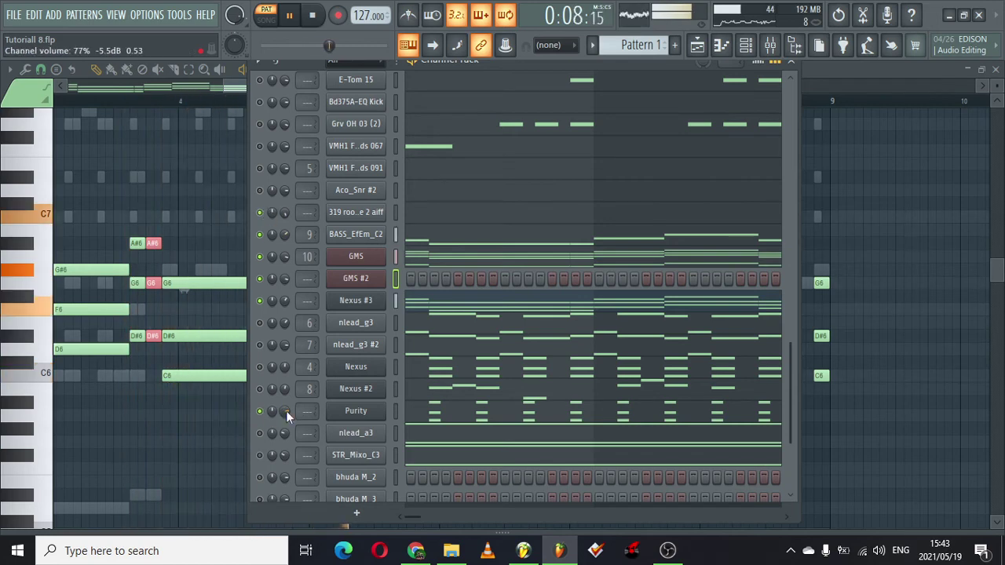
Open the GMS #2 piano roll and draw two C6 notes followed by two G6 notes in bar 1.
{"action": "right_click", "coordinate": [341, 281]}
{"action": "left_click", "coordinate": [410, 273]}
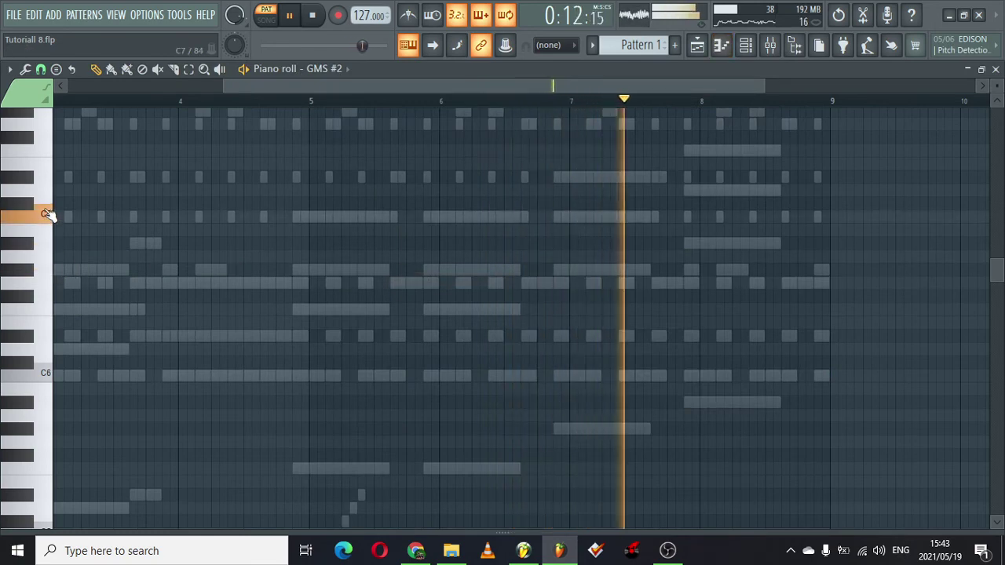
{"action": "scroll", "coordinate": [46, 169], "scroll_direction": "left", "scroll_amount": 1}
{"action": "scroll", "coordinate": [45, 169], "scroll_direction": "up", "scroll_amount": 3}
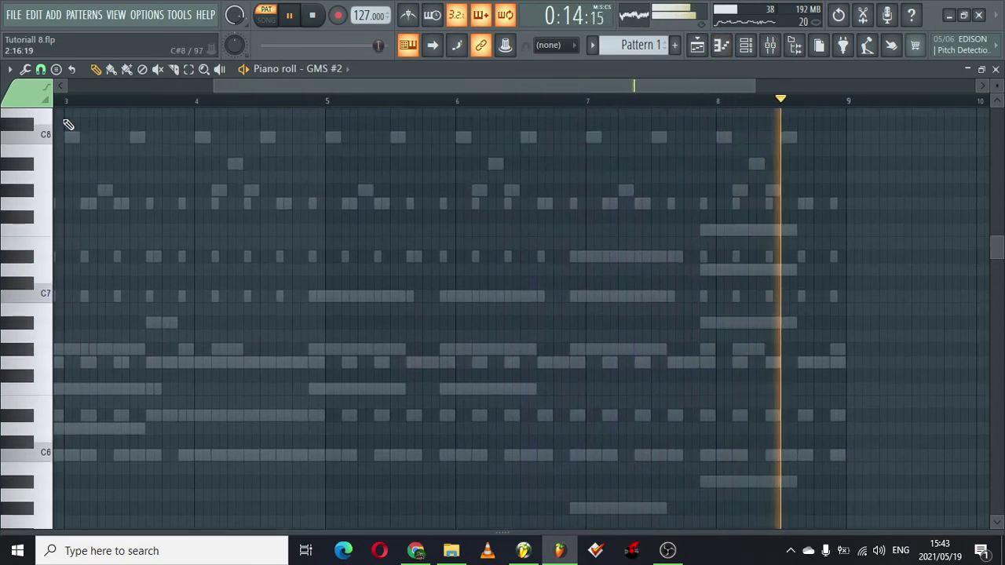
{"action": "left_click_drag", "start_coordinate": [251, 89], "coordinate": [90, 88]}
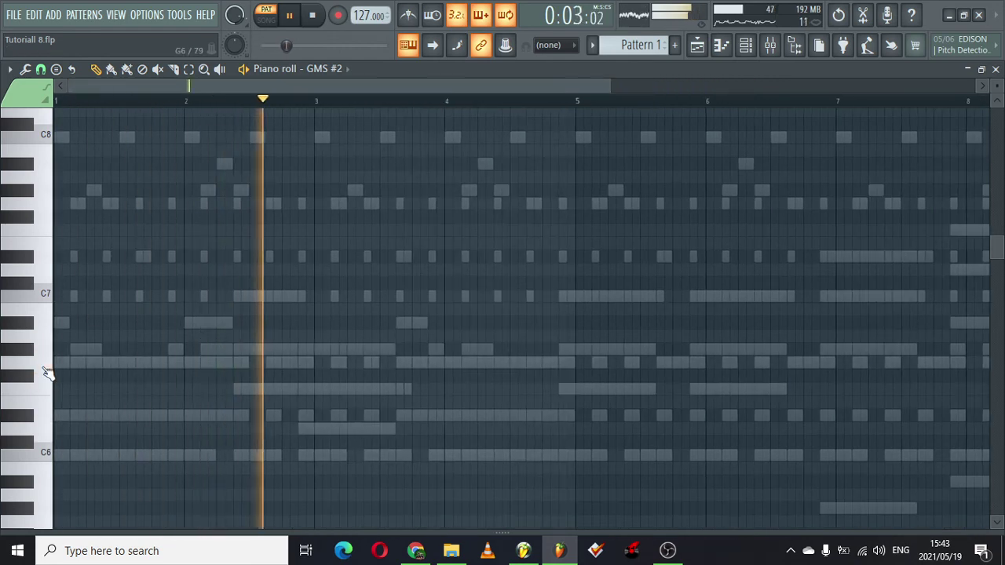
{"action": "left_click_drag", "start_coordinate": [605, 83], "coordinate": [202, 84]}
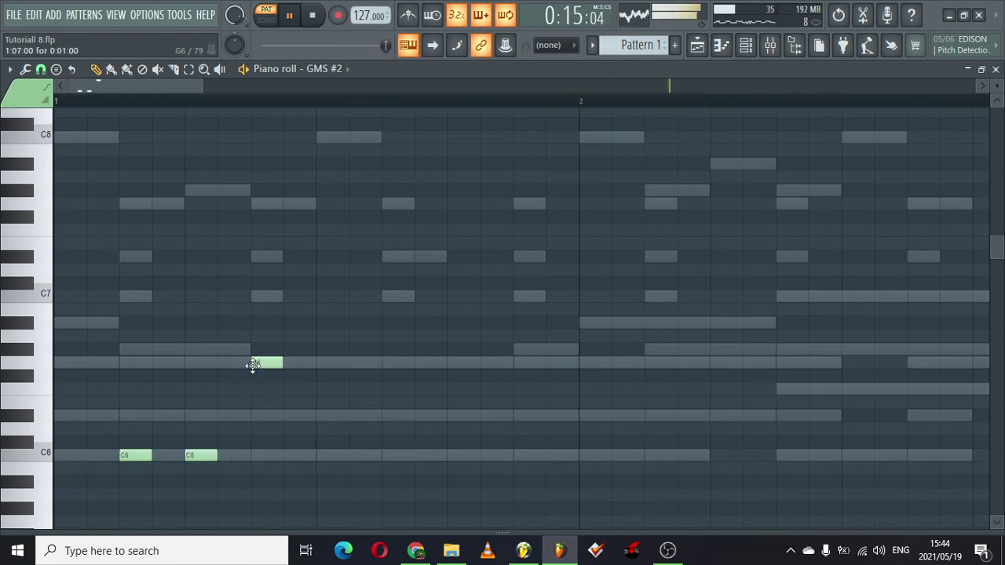
{"action": "left_click", "coordinate": [319, 363]}
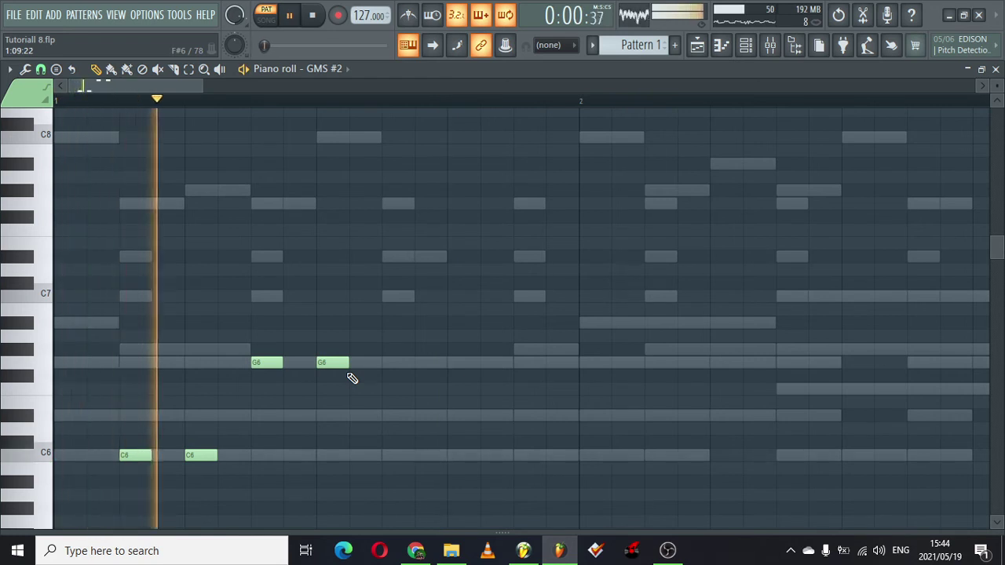
Lengthen both G6 notes to two steps and move the second one to G#6 at step 11 of bar 1.
{"action": "left_click_drag", "start_coordinate": [329, 361], "coordinate": [353, 362]}
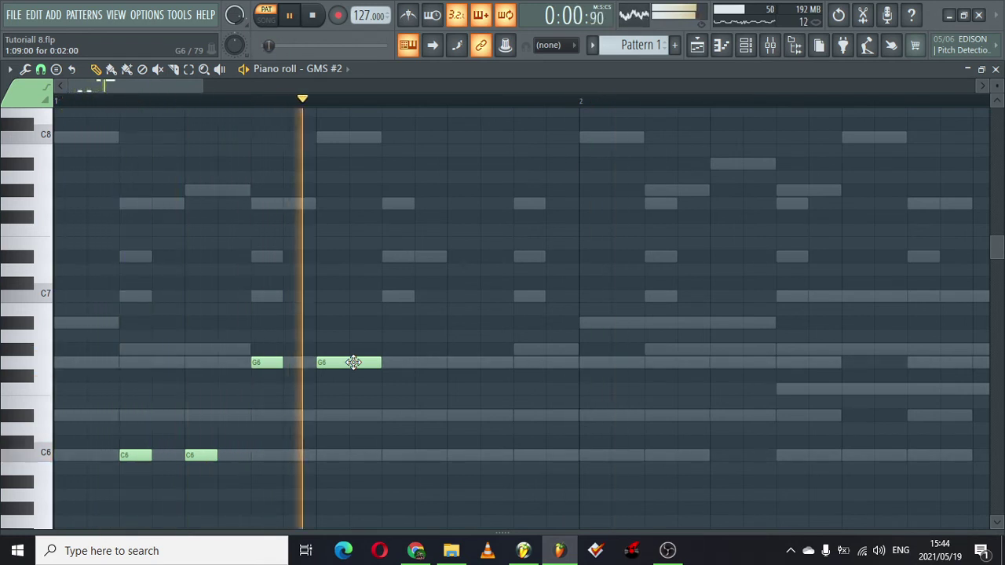
{"action": "left_click_drag", "start_coordinate": [280, 360], "coordinate": [397, 361]}
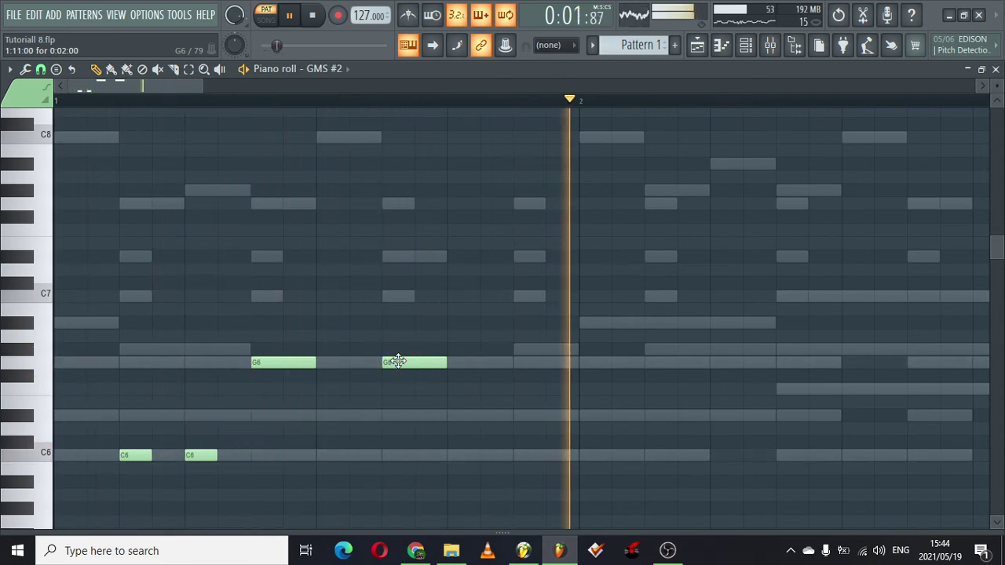
{"action": "left_click_drag", "start_coordinate": [398, 361], "coordinate": [398, 341]}
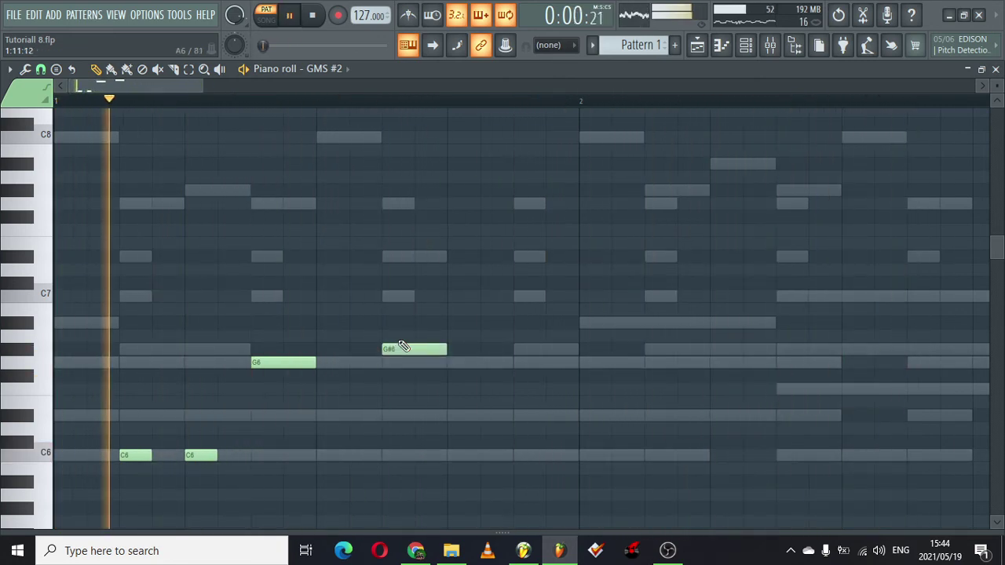
Route the Nexus #3 channel to mixer track 11 and show that track in the mixer.
{"action": "left_click", "coordinate": [745, 45]}
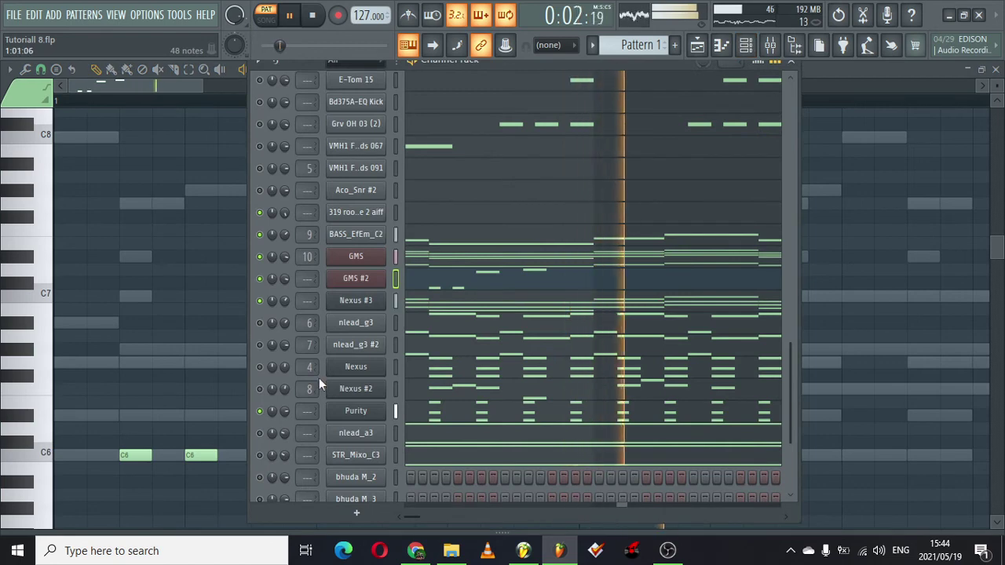
{"action": "mouse_move", "coordinate": [284, 300]}
{"action": "left_mouse_down"}
{"action": "mouse_move", "coordinate": [284, 322]}
{"action": "mouse_move", "coordinate": [284, 304]}
{"action": "left_mouse_up"}
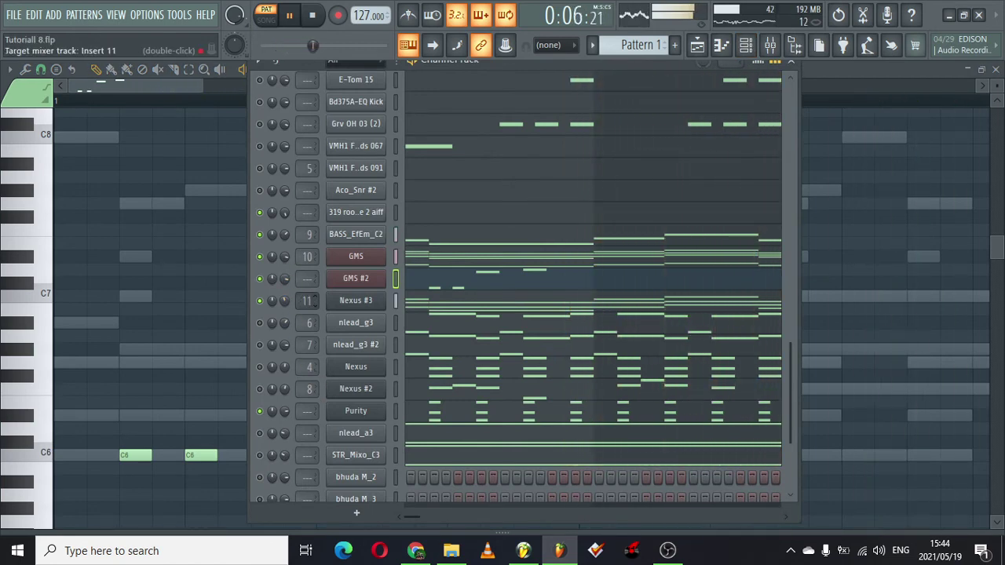
{"action": "left_click", "coordinate": [791, 61]}
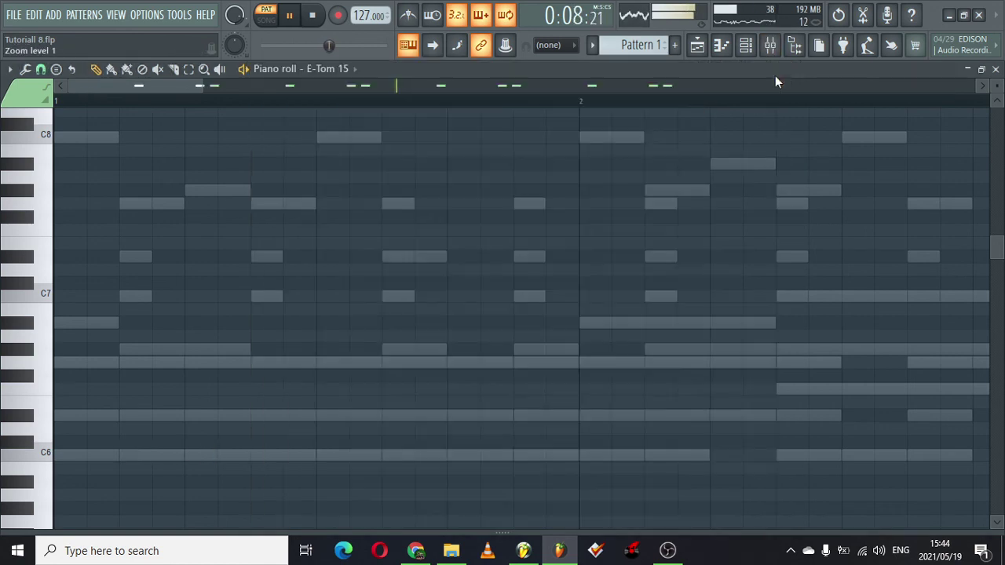
{"action": "left_click", "coordinate": [770, 45]}
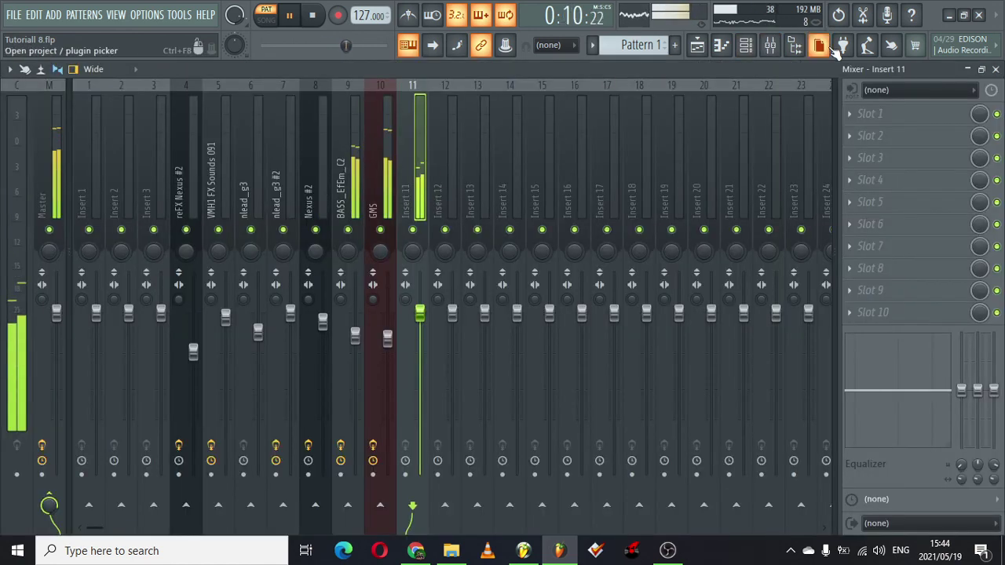
Link the Nexus #3 channel to mixer track 11 so the track takes its name, and slightly lower the track's fader.
{"action": "left_click", "coordinate": [758, 47]}
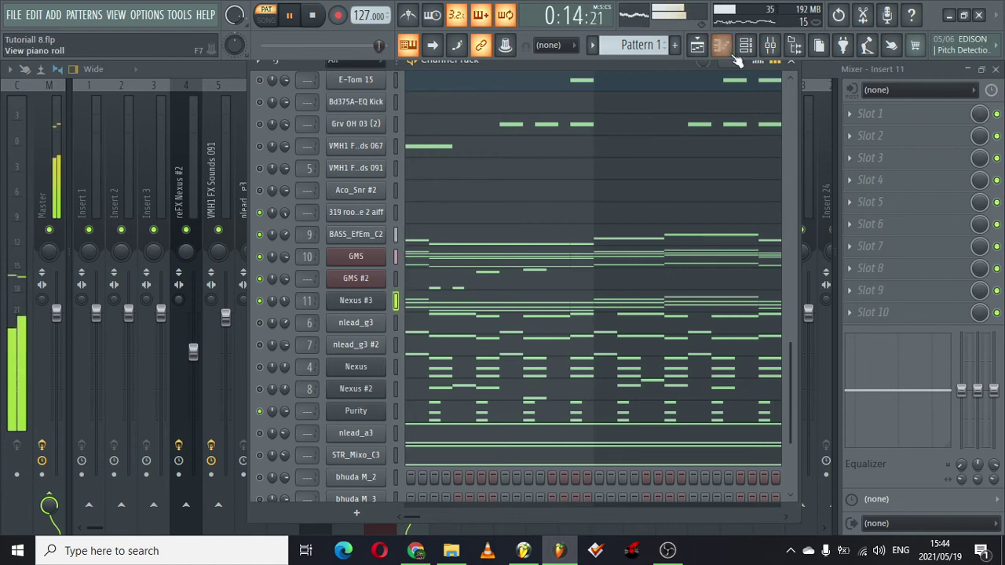
{"action": "left_click", "coordinate": [770, 46]}
{"action": "right_click", "coordinate": [419, 179]}
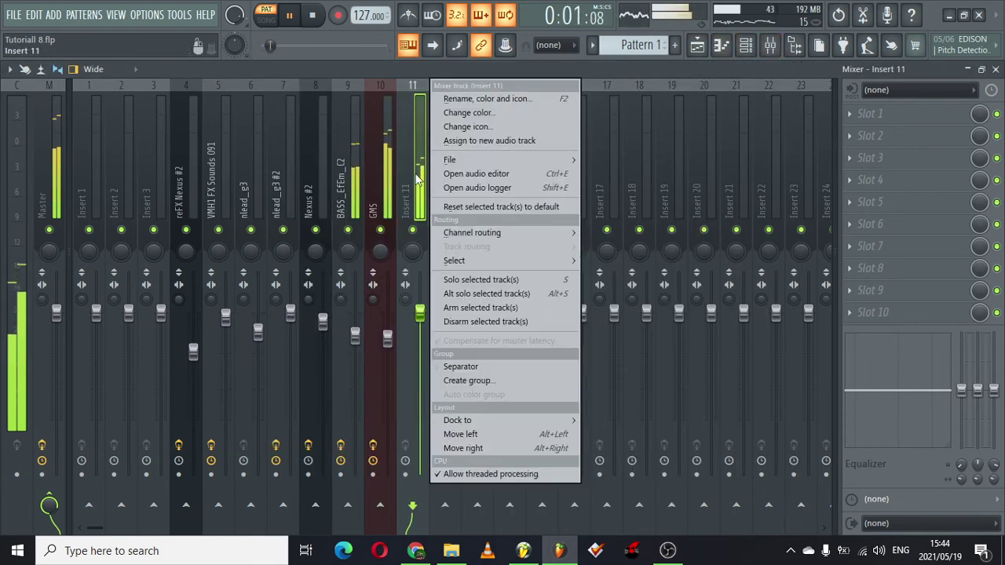
{"action": "left_click", "coordinate": [601, 232]}
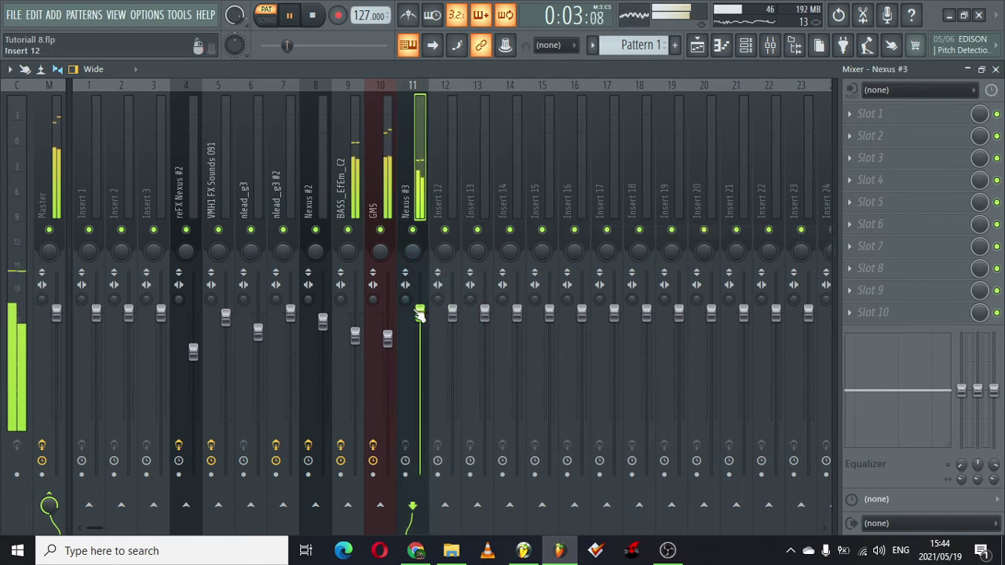
{"action": "right_click", "coordinate": [419, 188]}
{"action": "mouse_move", "coordinate": [559, 162]}
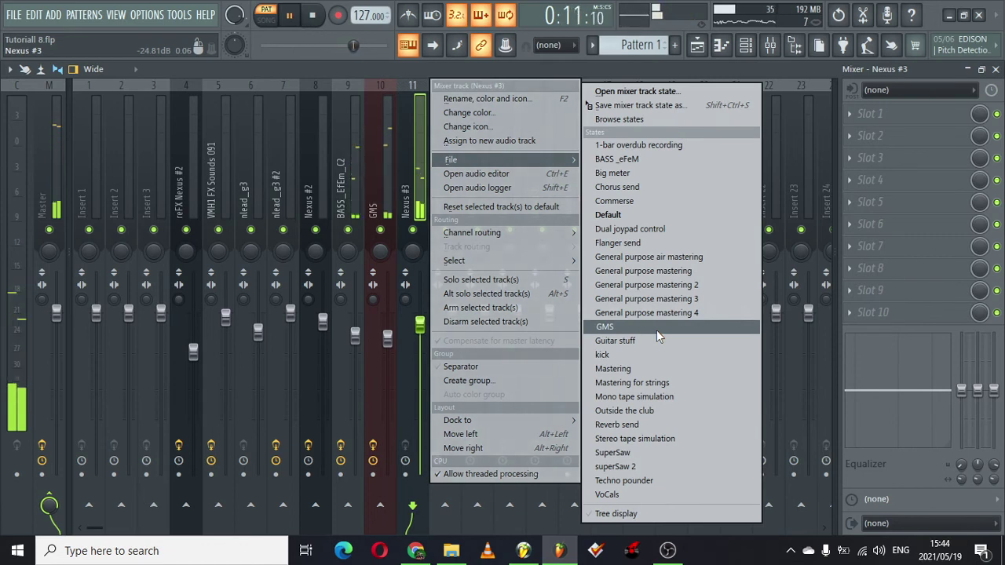
{"action": "left_click", "coordinate": [699, 46]}
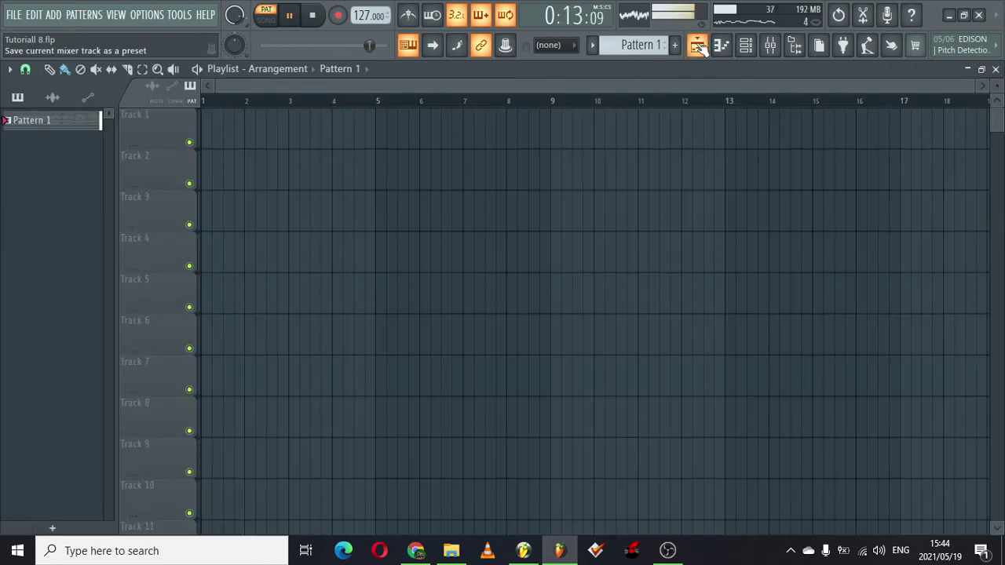
Open the GMS #2 piano roll and add a two-step F6 note at step 15 of bar 1.
{"action": "left_click", "coordinate": [745, 45]}
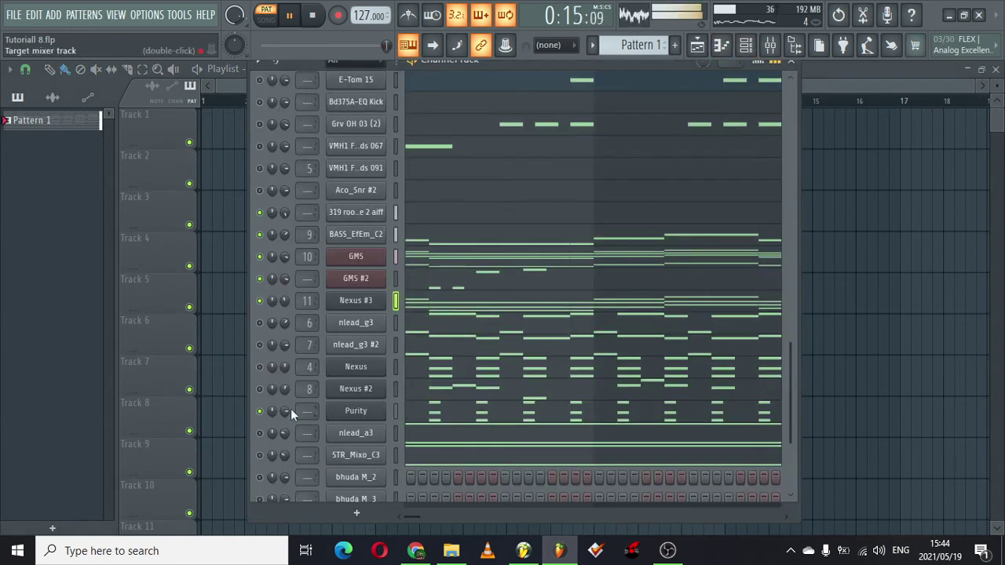
{"action": "left_click", "coordinate": [499, 286]}
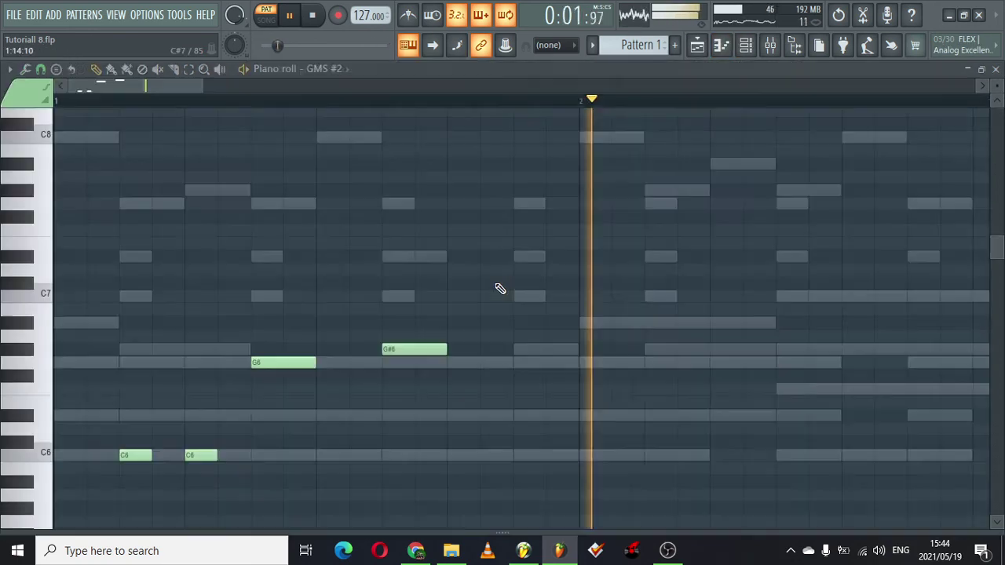
{"action": "left_click", "coordinate": [50, 321]}
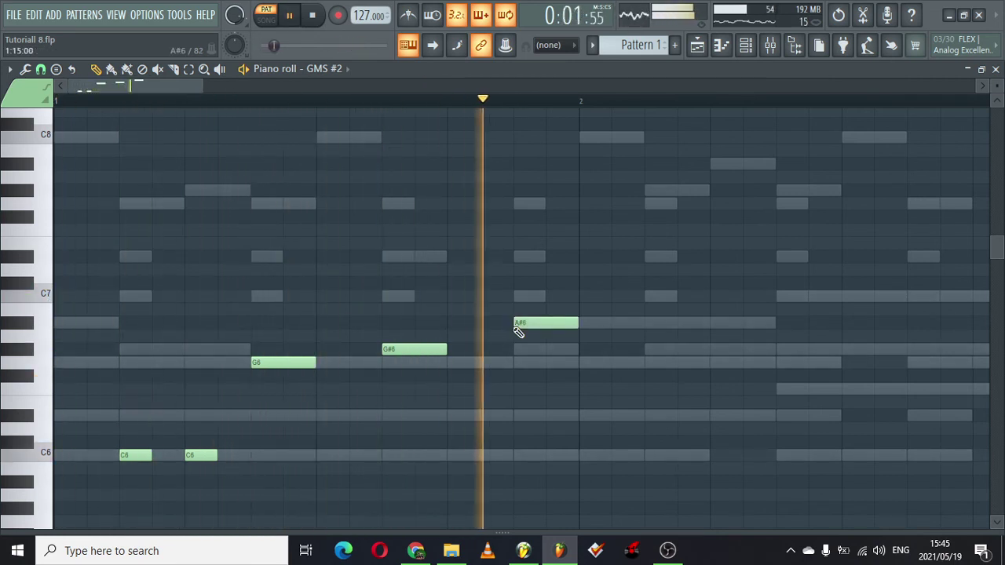
{"action": "left_click_drag", "start_coordinate": [523, 329], "coordinate": [522, 383]}
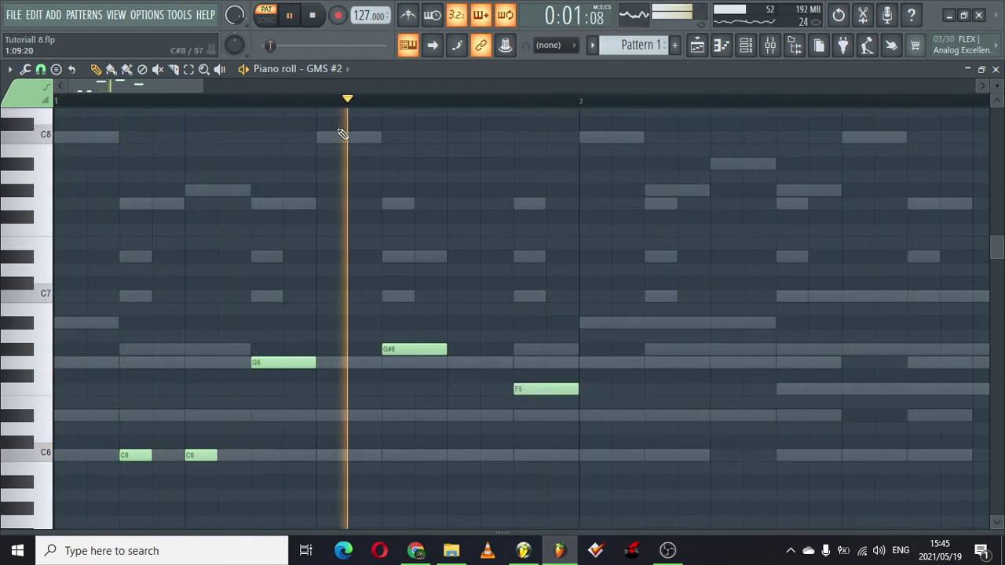
Duplicate the bar 1 melody into bar 2 and shift the copy to start at step 3 of that bar.
{"action": "scroll", "coordinate": [282, 157], "scroll_direction": "down", "scroll_amount": 4, "text": "ctrl"}
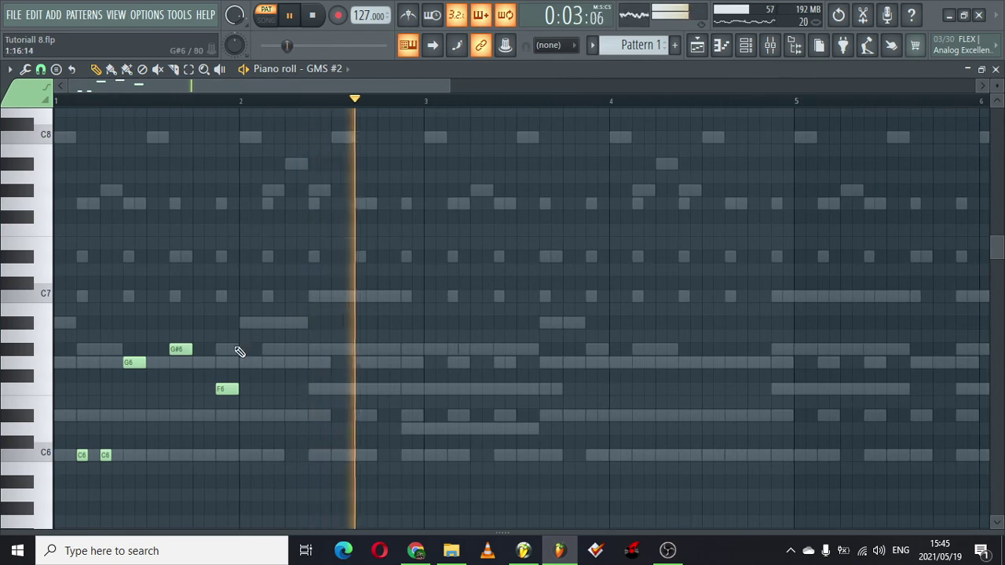
{"action": "key", "text": "ctrl+b"}
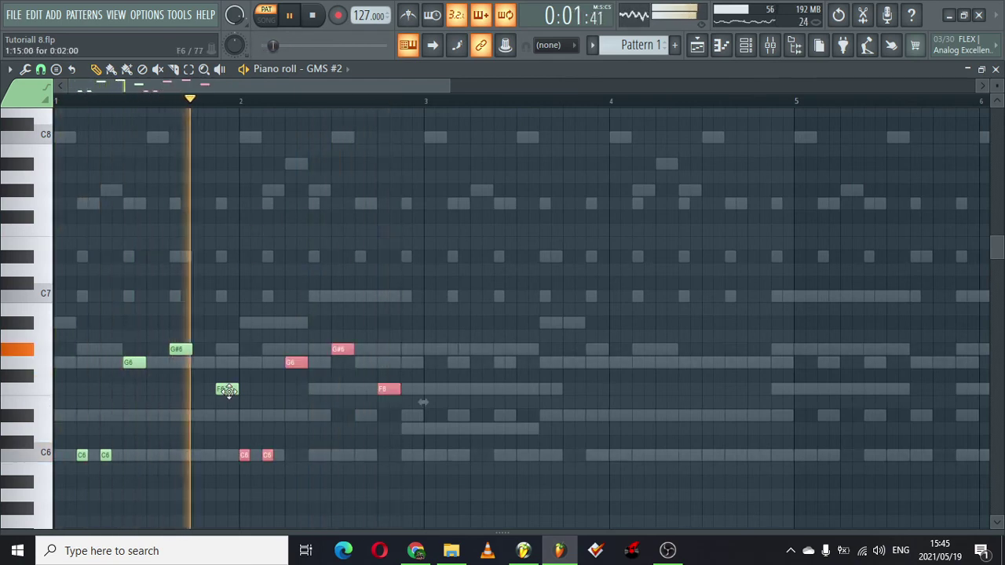
{"action": "left_click_drag", "start_coordinate": [242, 454], "coordinate": [263, 454]}
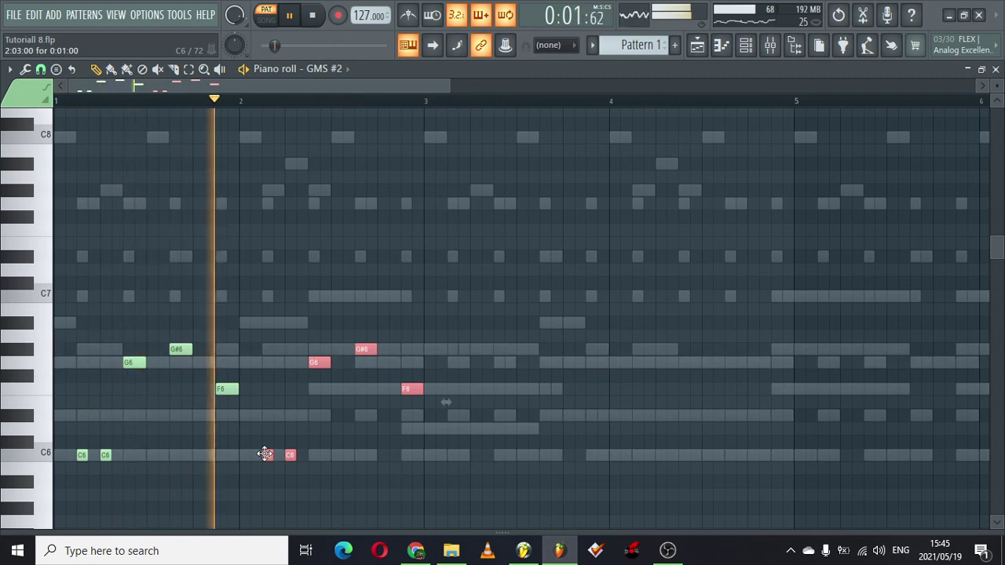
Try transposing the whole two-bar GMS #2 melody up one octave.
{"action": "key", "text": "ctrl+a"}
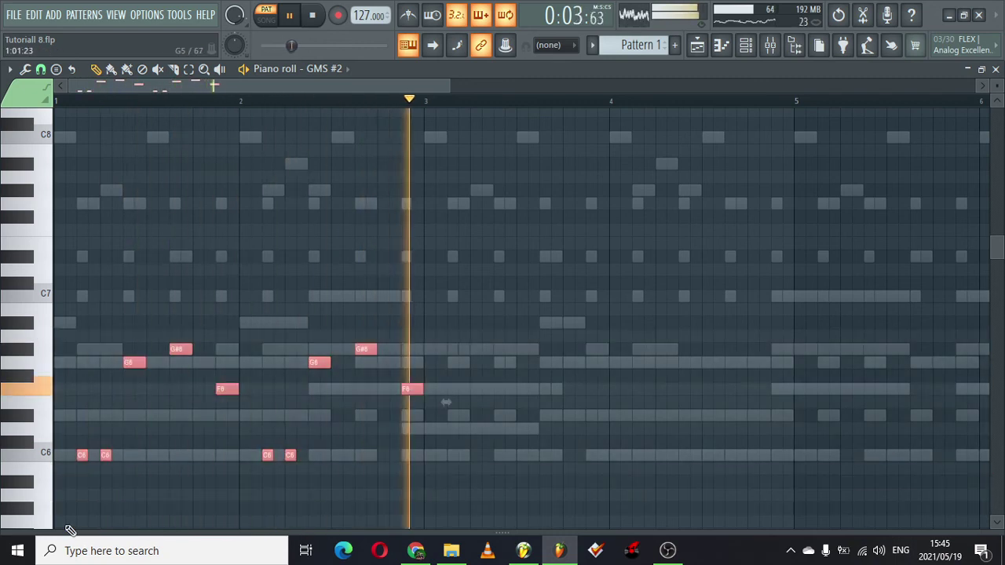
{"action": "key", "text": "ctrl+Up"}
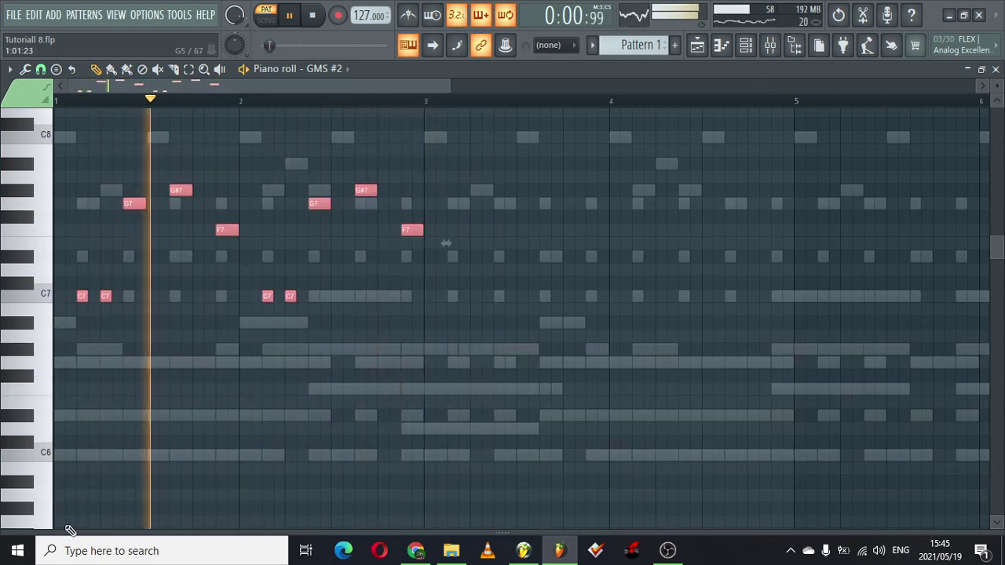
{"action": "key", "text": "ctrl+Down"}
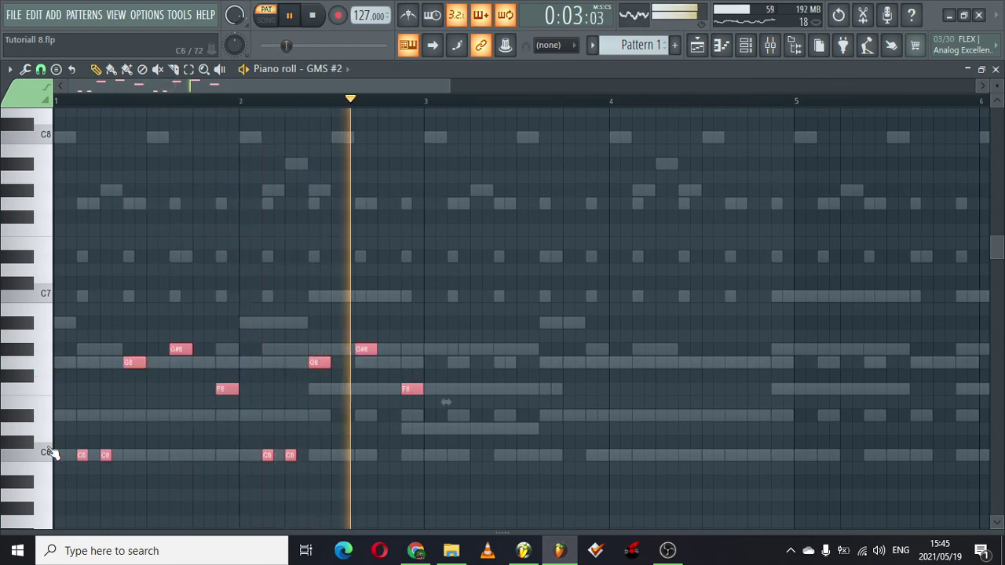
{"action": "key", "text": "ctrl+d"}
Duplicate the two-bar melody into bars 3 and 4, shifting the copy to start at step 3 of bar 3.
{"action": "key", "text": "ctrl+a"}
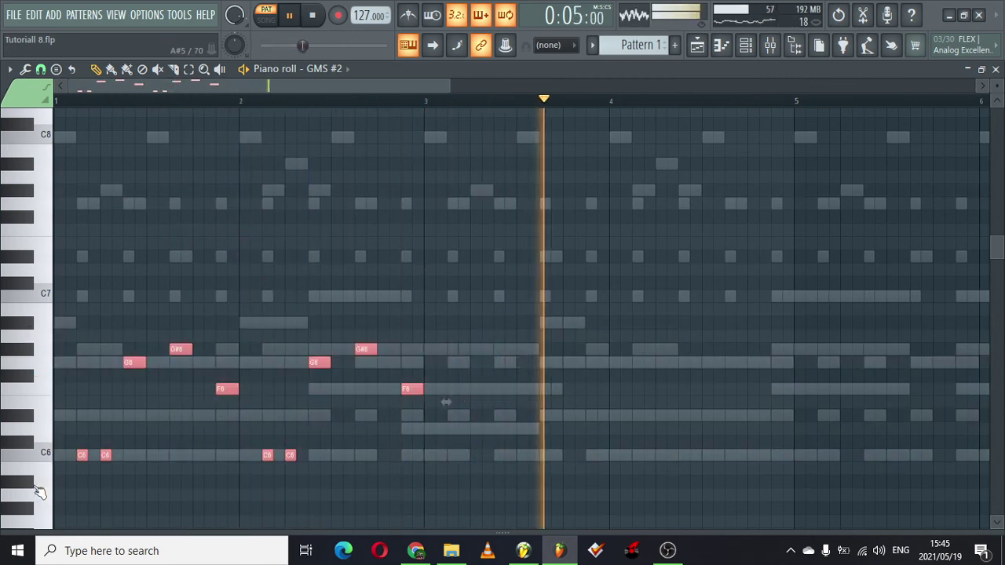
{"action": "key", "text": "ctrl+b"}
{"action": "left_click_drag", "start_coordinate": [426, 456], "coordinate": [448, 456]}
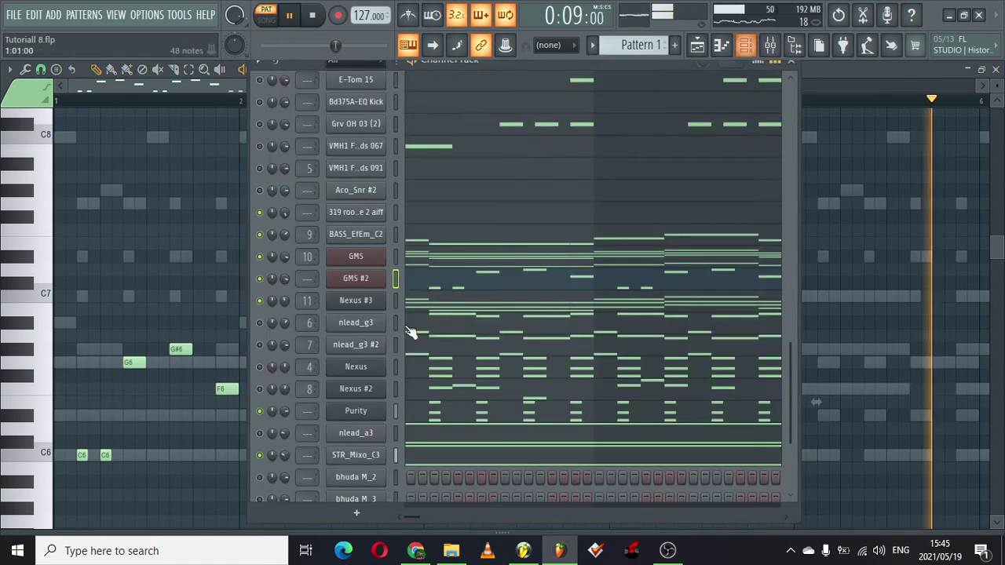
Unmute the STR_Mixo_C3 and Nexus #2 channels in the channel rack and restart the pattern's playback.
{"action": "key", "text": "F6"}
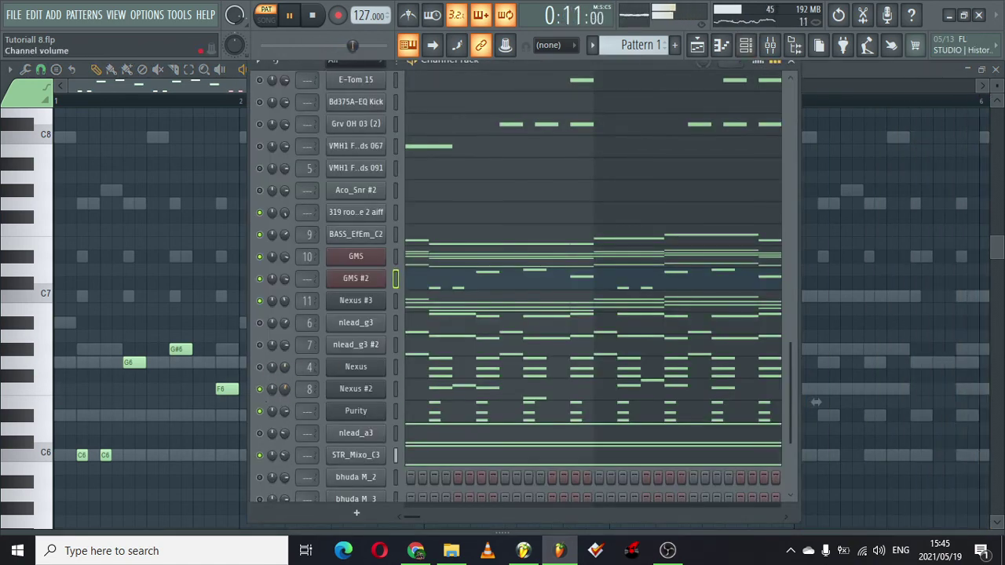
{"action": "key", "text": "space"}
{"action": "key", "text": "space"}
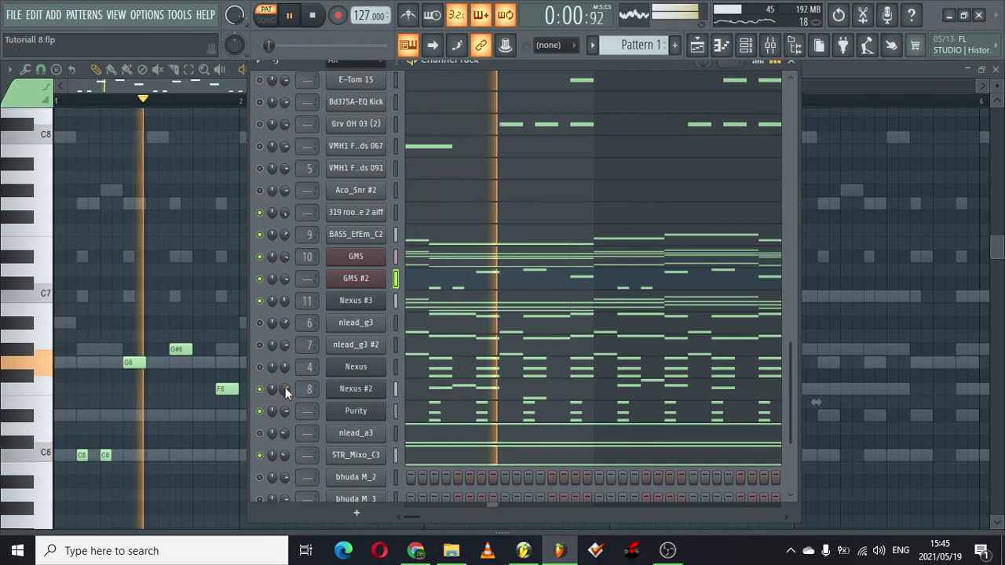
Duplicate the whole four-bar GMS #2 melody after bar 4, shift the copy two steps later, and close the piano roll.
{"action": "key", "text": "F6"}
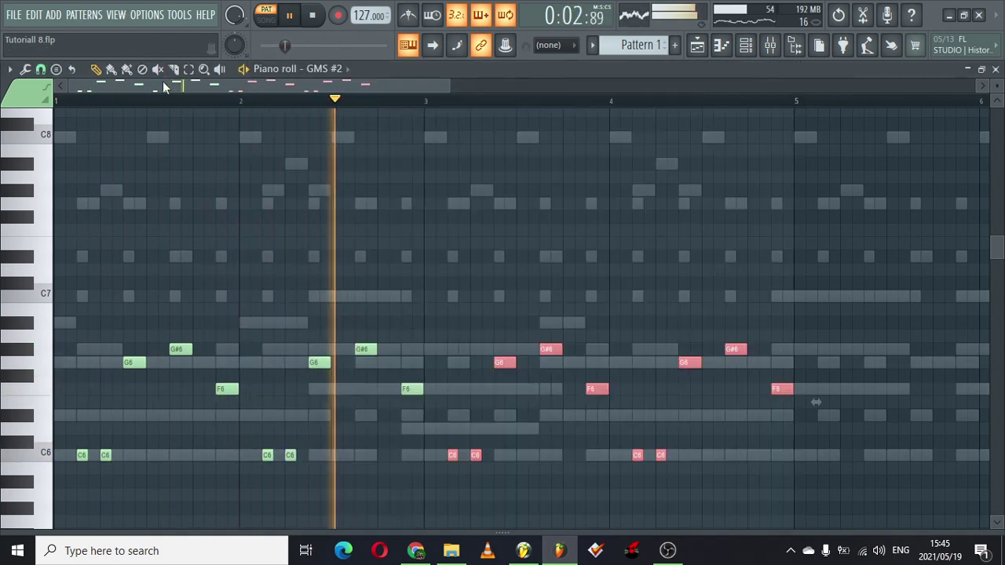
{"action": "scroll", "coordinate": [212, 408], "scroll_direction": "down", "scroll_amount": 1}
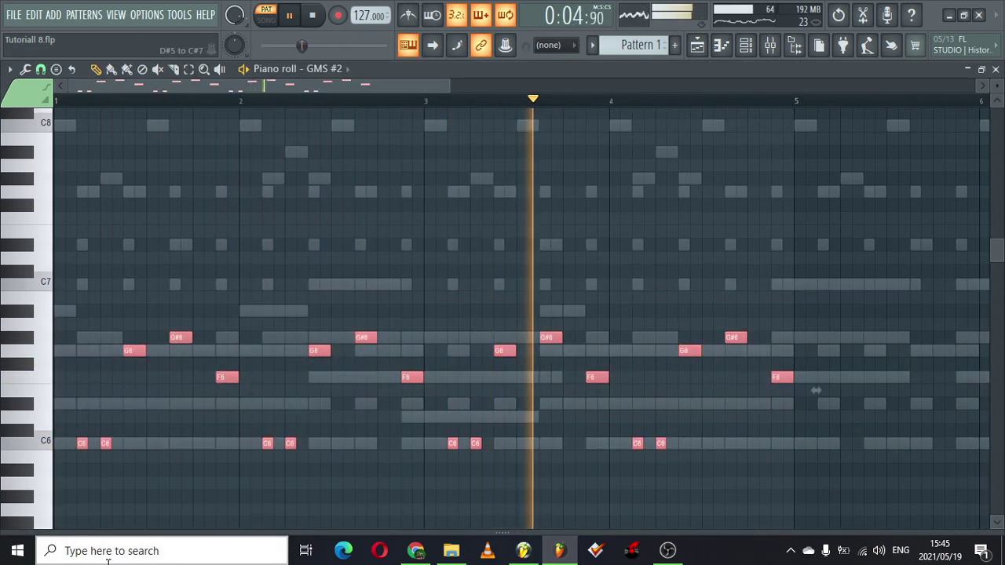
{"action": "scroll", "coordinate": [191, 520], "scroll_direction": "right", "scroll_amount": 3}
{"action": "left_click_drag", "start_coordinate": [189, 443], "coordinate": [211, 442]}
{"action": "left_click", "coordinate": [995, 70]}
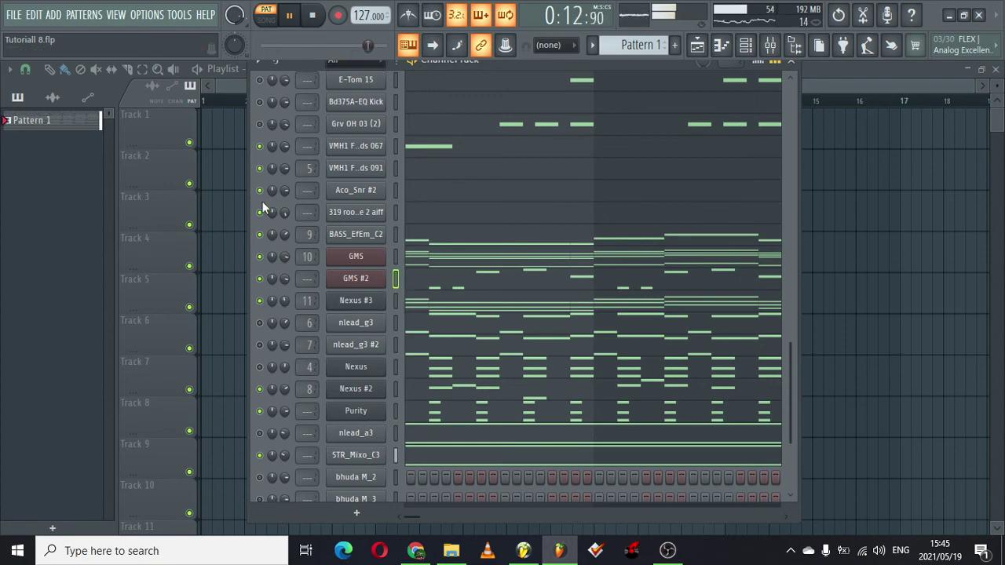
Route the distructiction kick channel to mixer track 1 and link it so the track takes the channel's name.
{"action": "scroll", "coordinate": [786, 380], "scroll_direction": "up", "scroll_amount": 5}
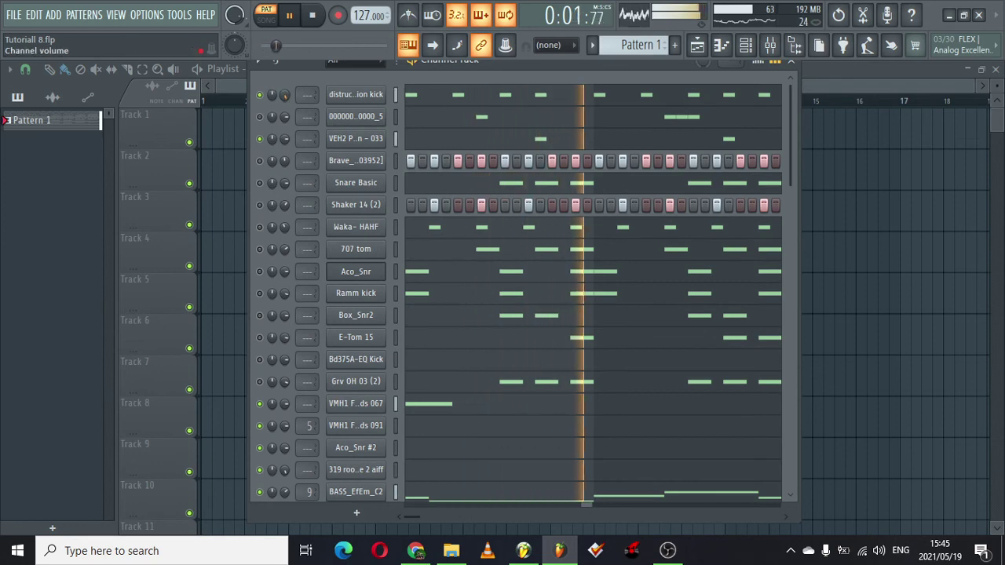
{"action": "scroll", "coordinate": [308, 95], "scroll_direction": "up", "scroll_amount": 2}
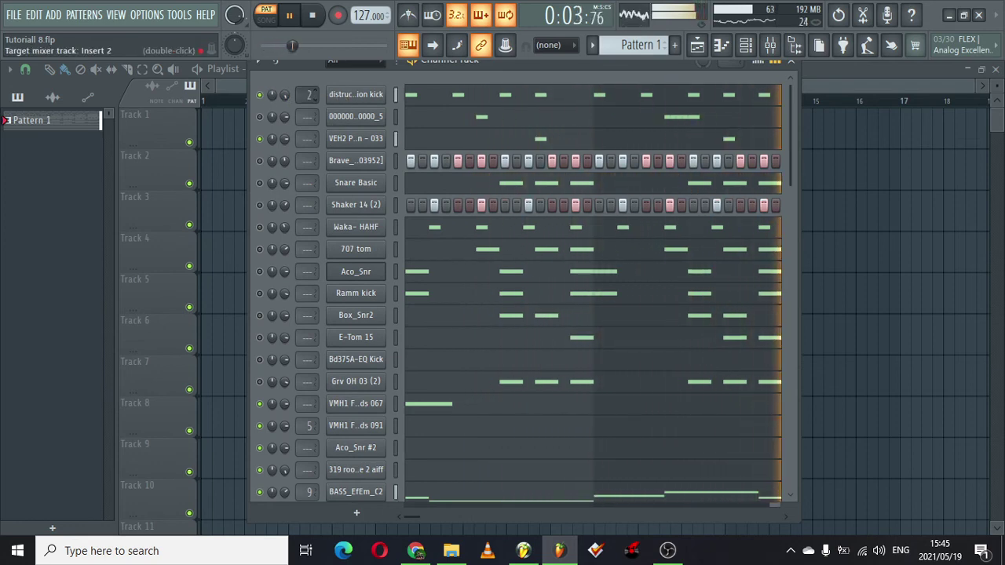
{"action": "left_click", "coordinate": [768, 46]}
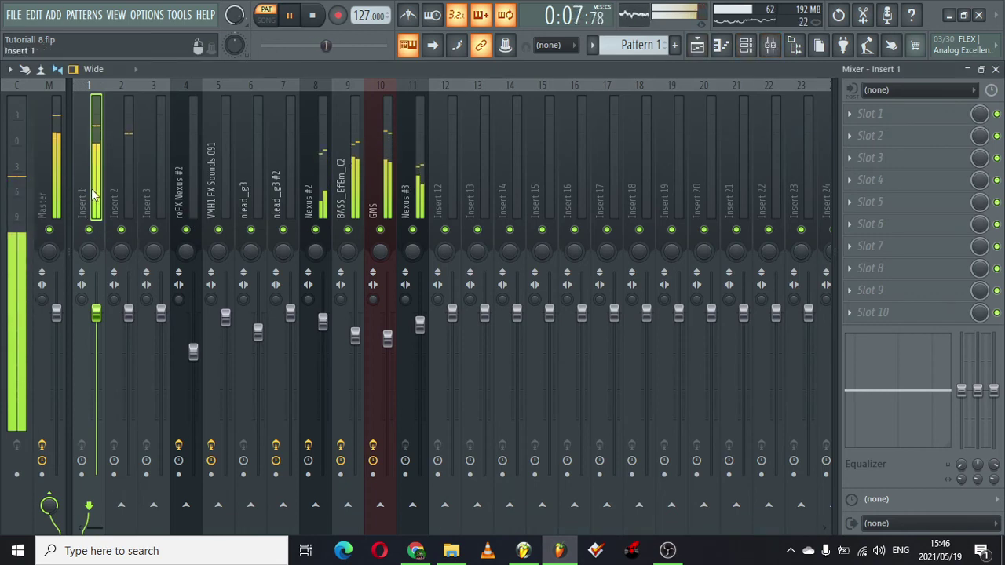
{"action": "left_click", "coordinate": [746, 47]}
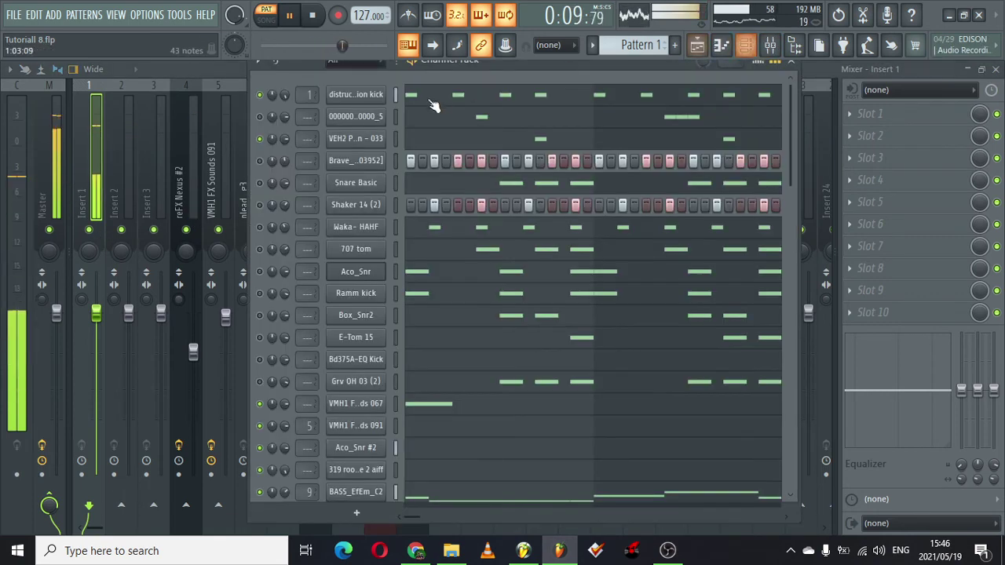
{"action": "right_click", "coordinate": [89, 206]}
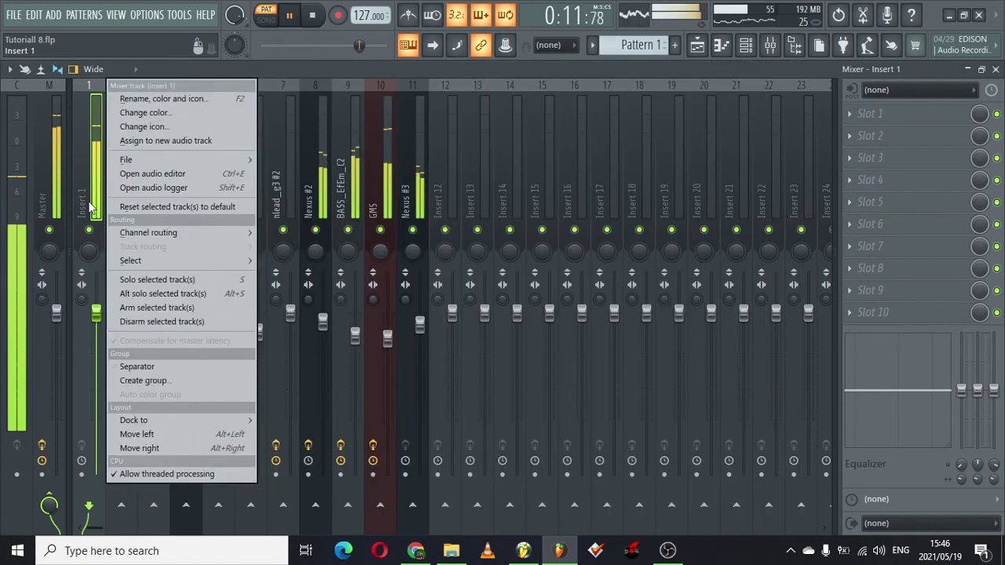
{"action": "mouse_move", "coordinate": [209, 231]}
{"action": "left_click", "coordinate": [288, 231]}
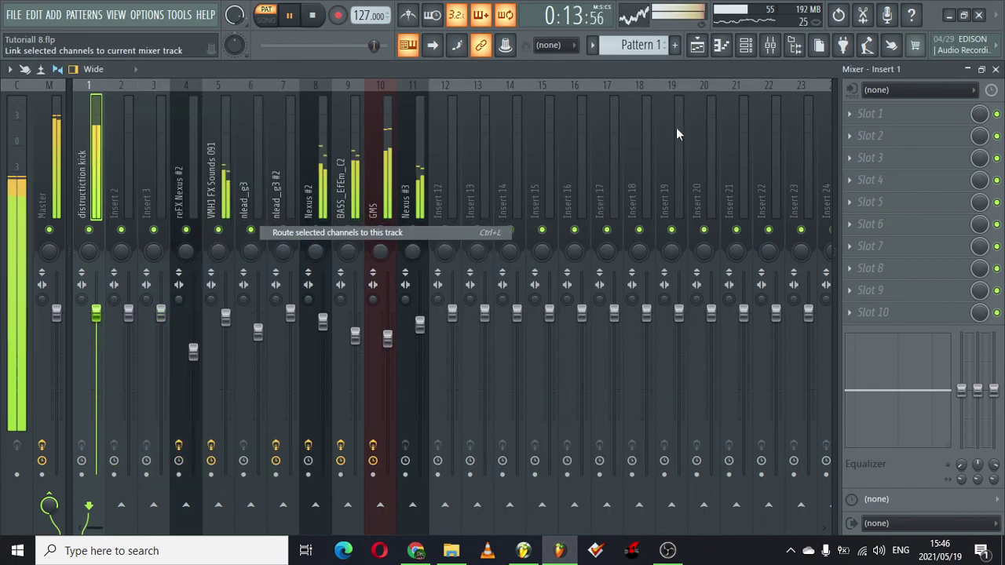
Add Soundgoodizer in mode B to the first effect slot of the kick's mixer track and slightly lower the track's fader.
{"action": "left_click", "coordinate": [860, 114]}
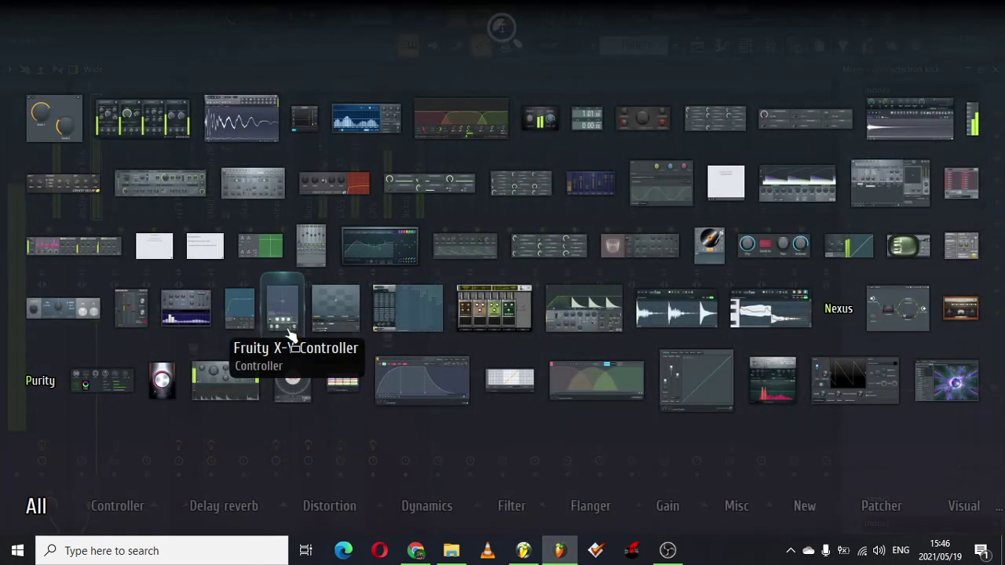
{"action": "left_click", "coordinate": [176, 387]}
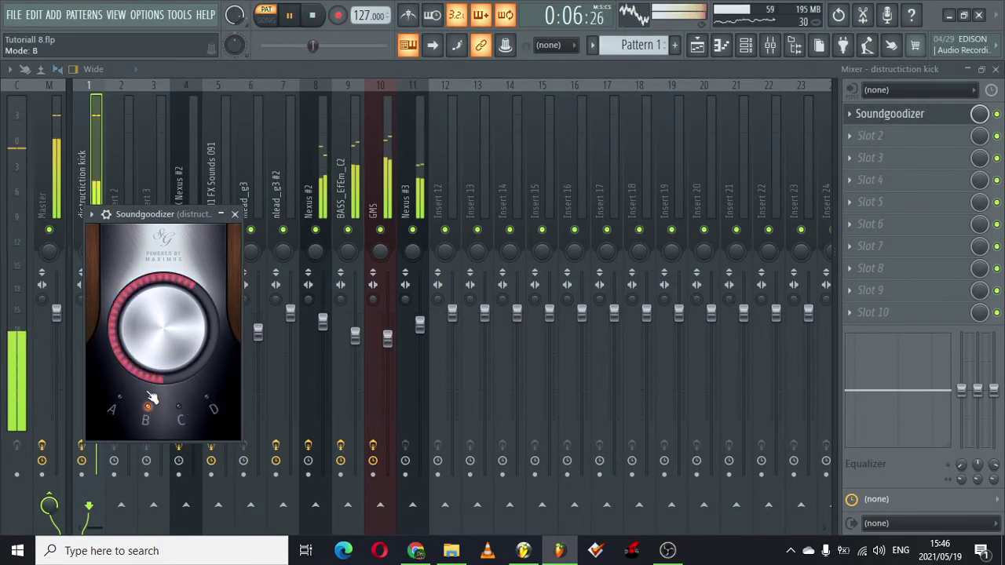
{"action": "left_click", "coordinate": [149, 402]}
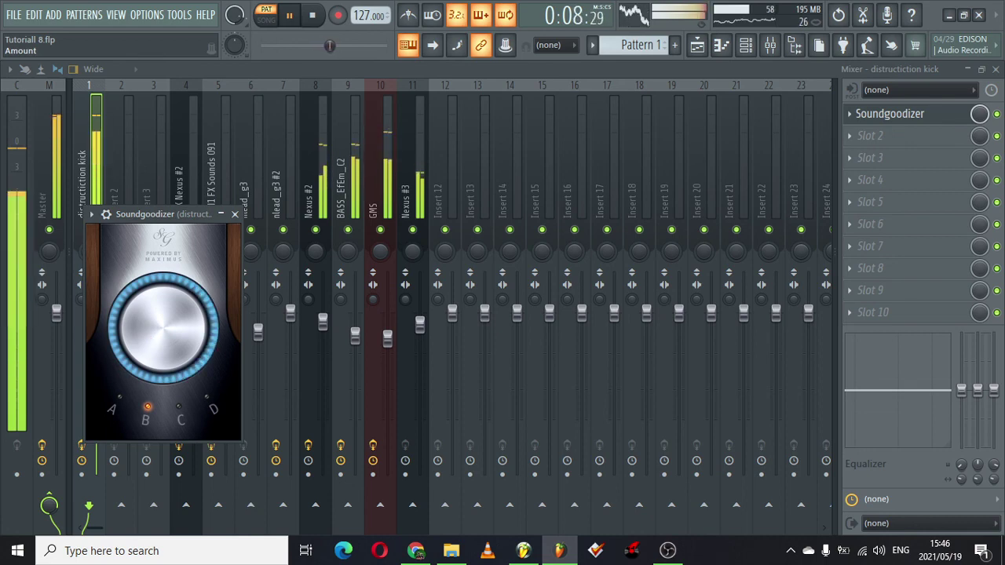
{"action": "left_click_drag", "start_coordinate": [164, 328], "coordinate": [163, 298]}
{"action": "left_click", "coordinate": [236, 215]}
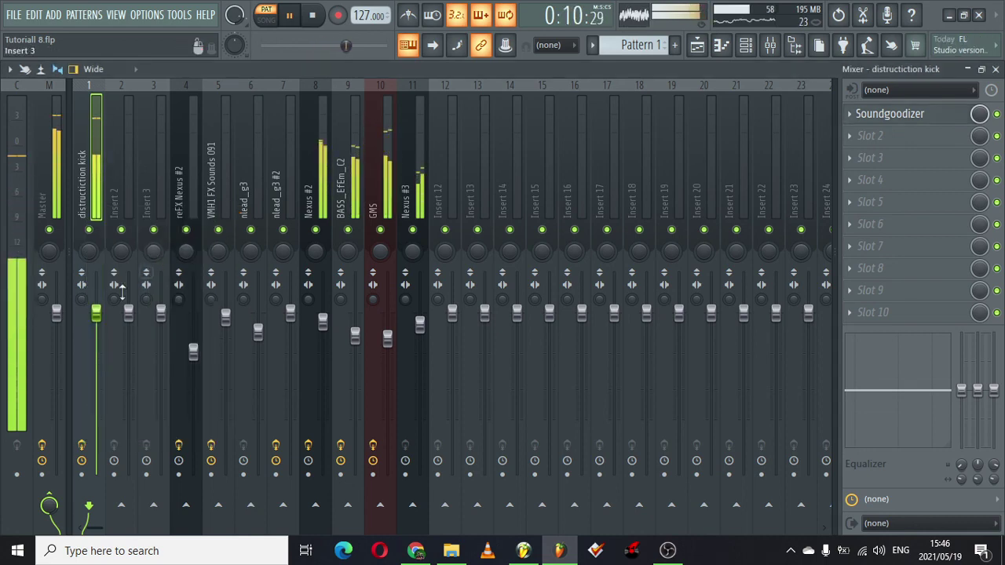
{"action": "left_click_drag", "start_coordinate": [96, 312], "coordinate": [96, 325]}
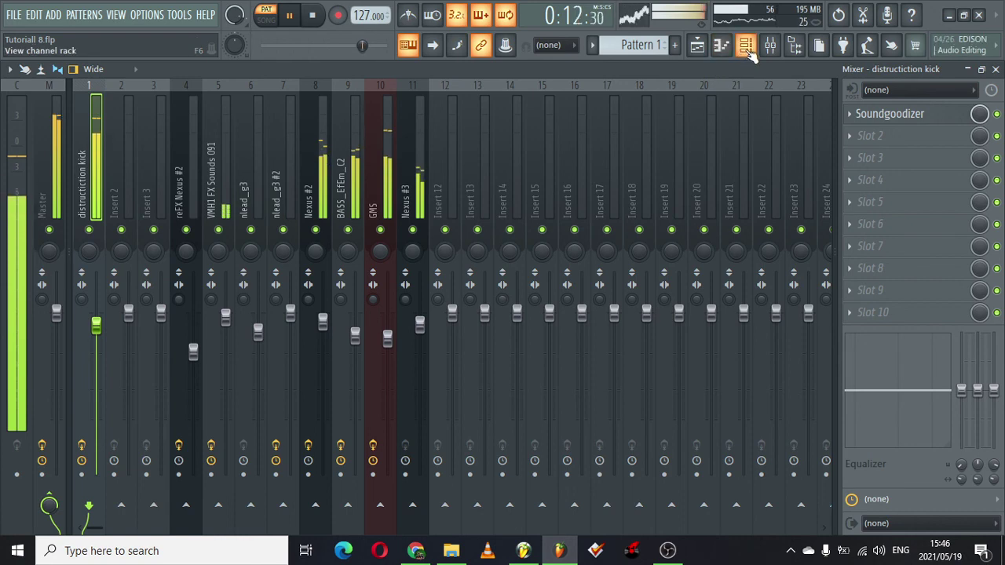
Unmute the Snare Basic, Shaker 14 (2), Waka- HAHF, 707 tom, Aco_Snr, Ramm kick and Box_Snr2 channels in the channel rack.
{"action": "left_click", "coordinate": [745, 44]}
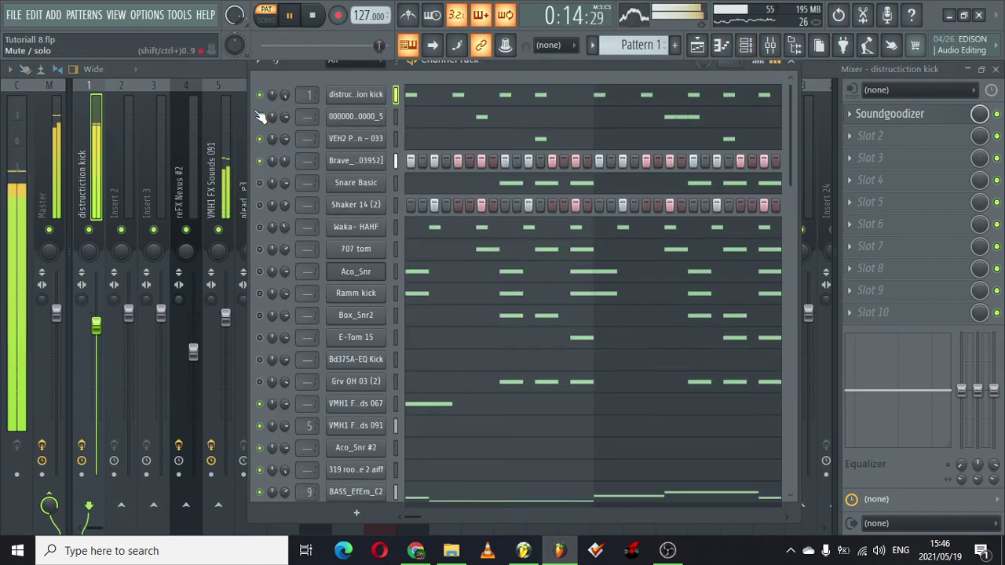
{"action": "left_click", "coordinate": [260, 204]}
{"action": "left_click", "coordinate": [259, 182]}
{"action": "left_click", "coordinate": [259, 226]}
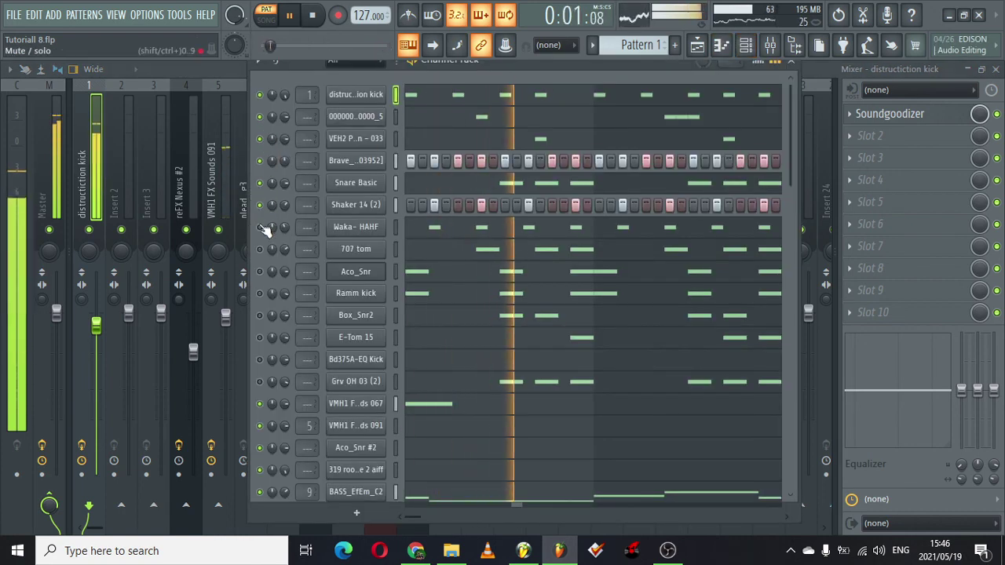
{"action": "left_click", "coordinate": [260, 249]}
{"action": "left_click", "coordinate": [260, 271]}
{"action": "left_click", "coordinate": [260, 315]}
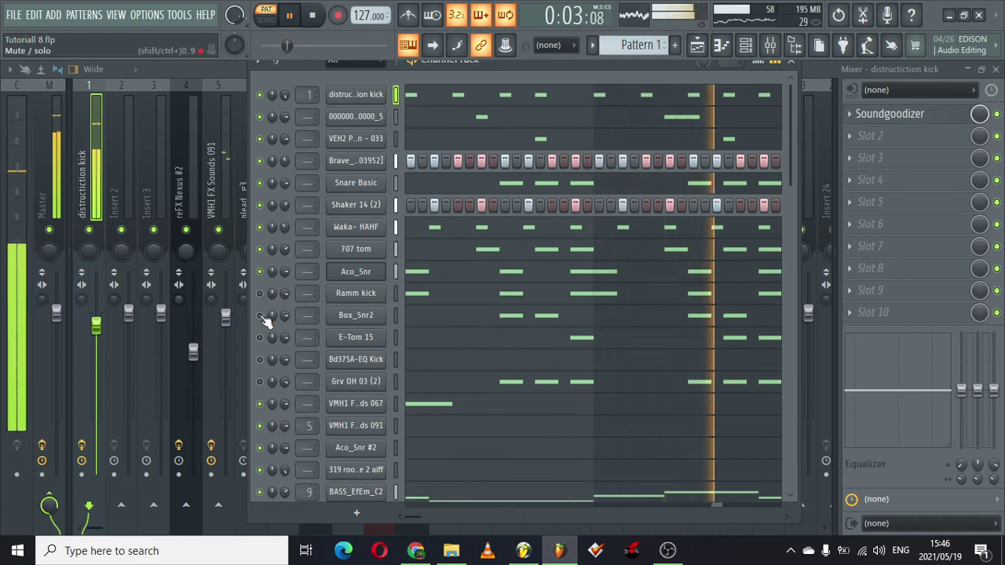
{"action": "left_click", "coordinate": [260, 292]}
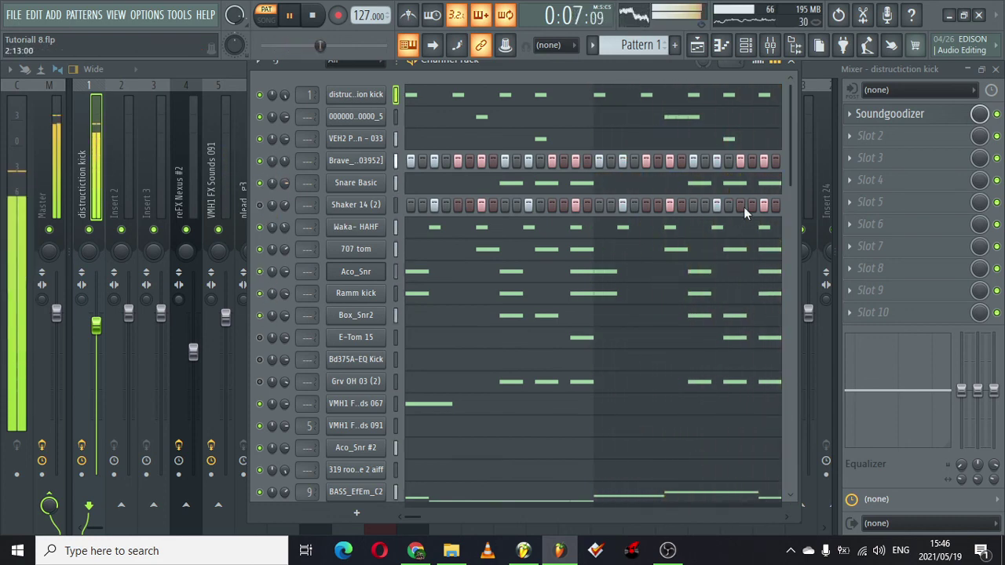
{"action": "scroll", "coordinate": [793, 108], "scroll_direction": "down", "scroll_amount": 5}
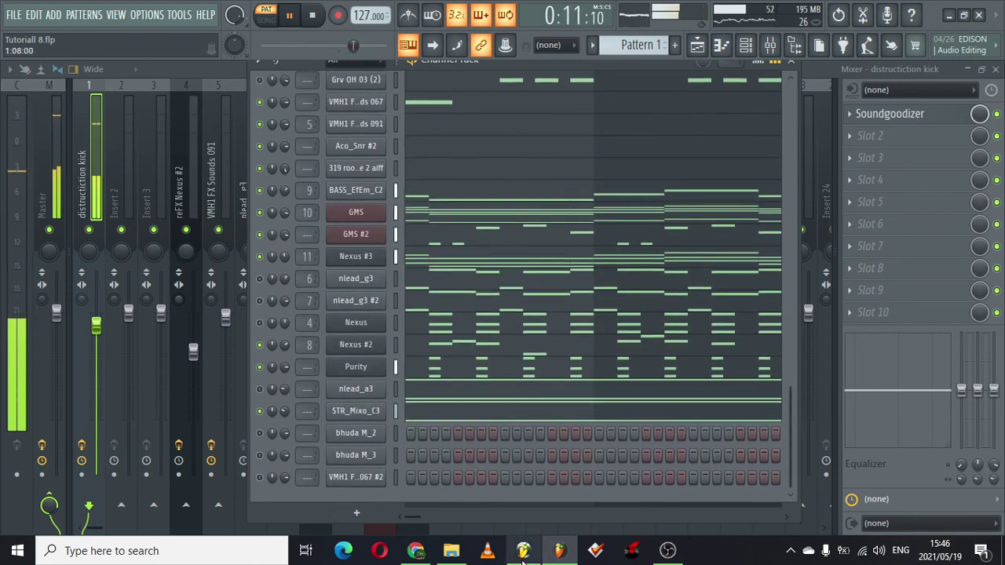
{"action": "left_click", "coordinate": [668, 550]}
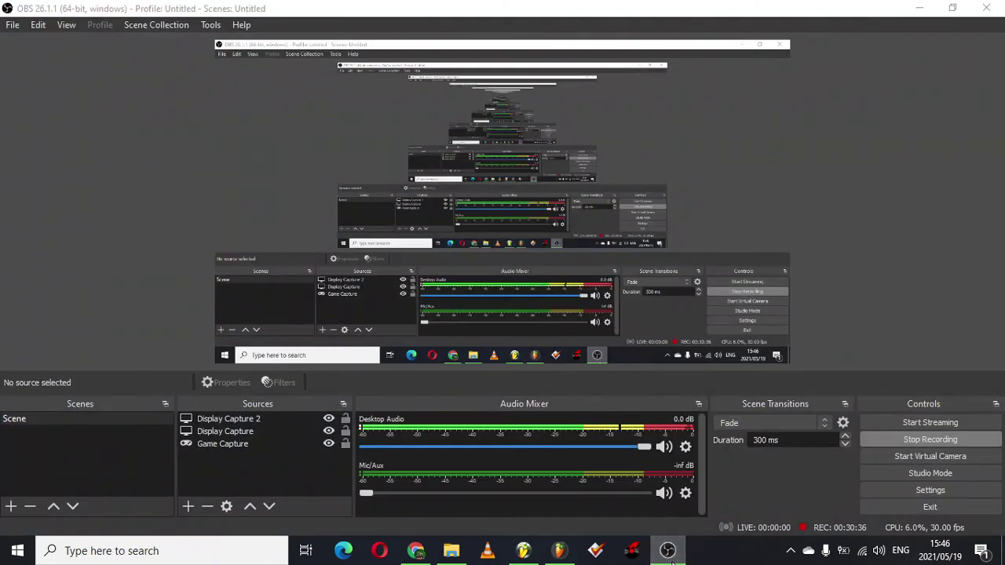
{"action": "left_click", "coordinate": [667, 550]}
Open the project info settings and write the comment "Thanks For Watching....Please Subscribe For More C".
{"action": "left_click", "coordinate": [179, 15]}
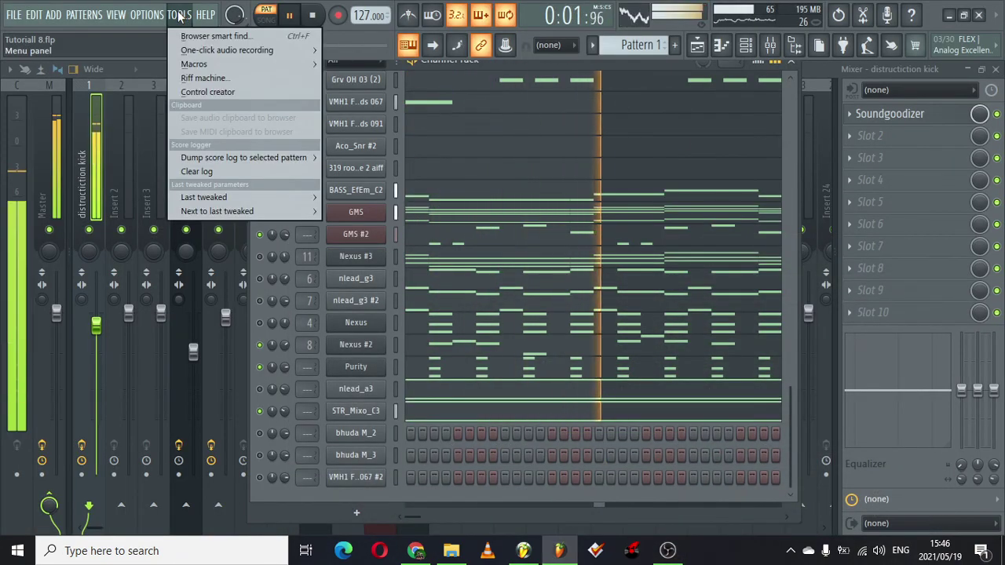
{"action": "mouse_move", "coordinate": [154, 18]}
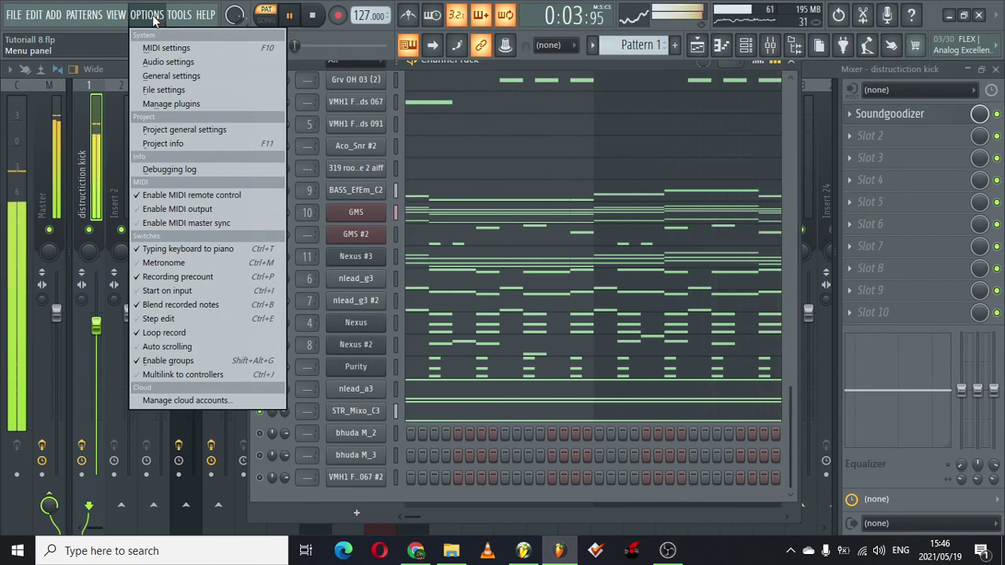
{"action": "left_click", "coordinate": [197, 148]}
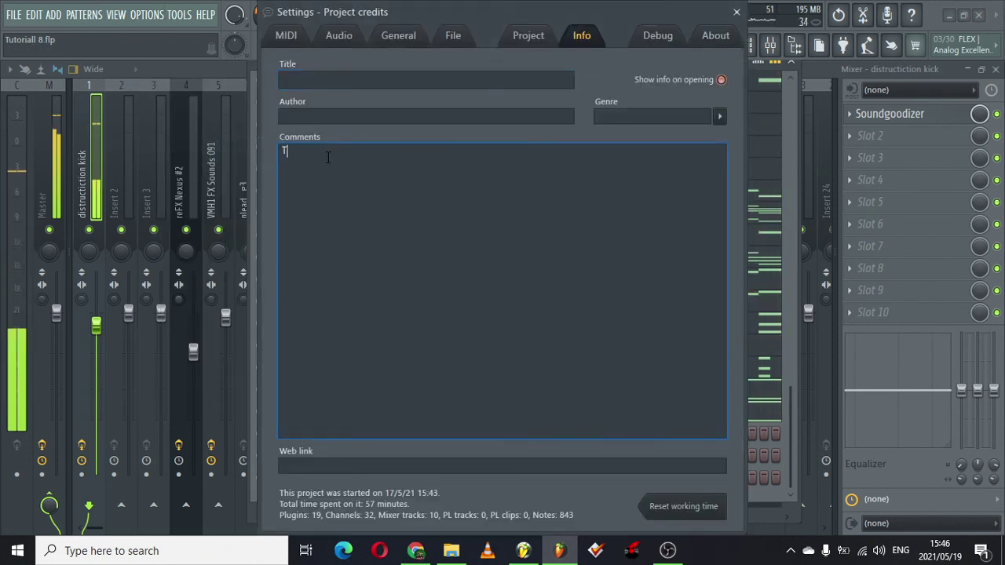
{"action": "type", "text": "Thanks For"}
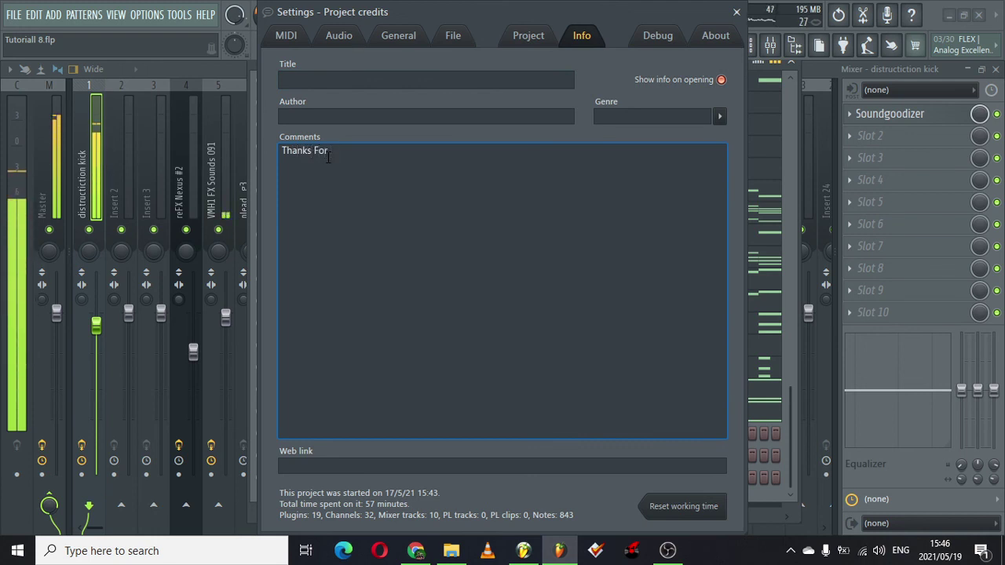
{"action": "type", "text": " Wat"}
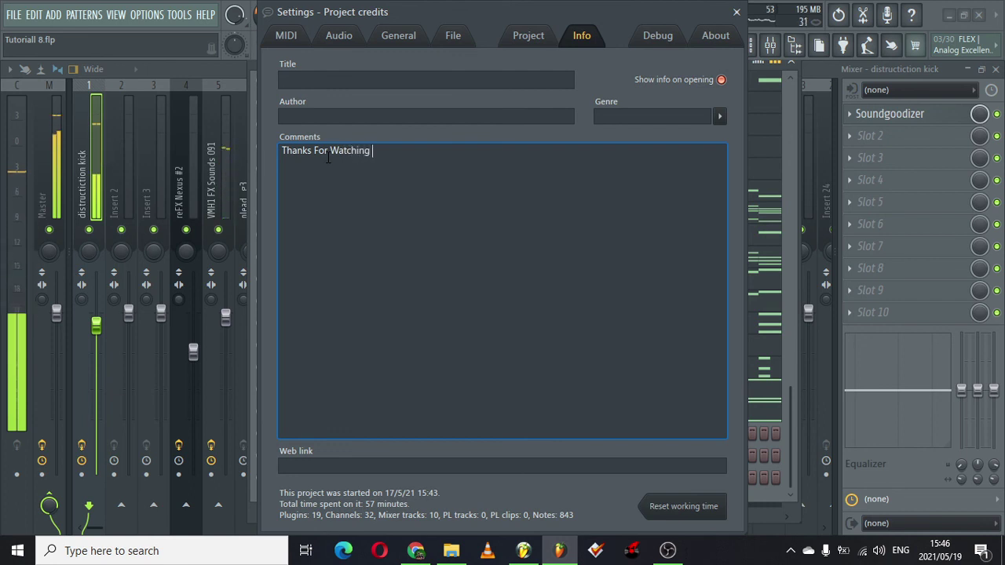
{"action": "type", "text": "ching...."}
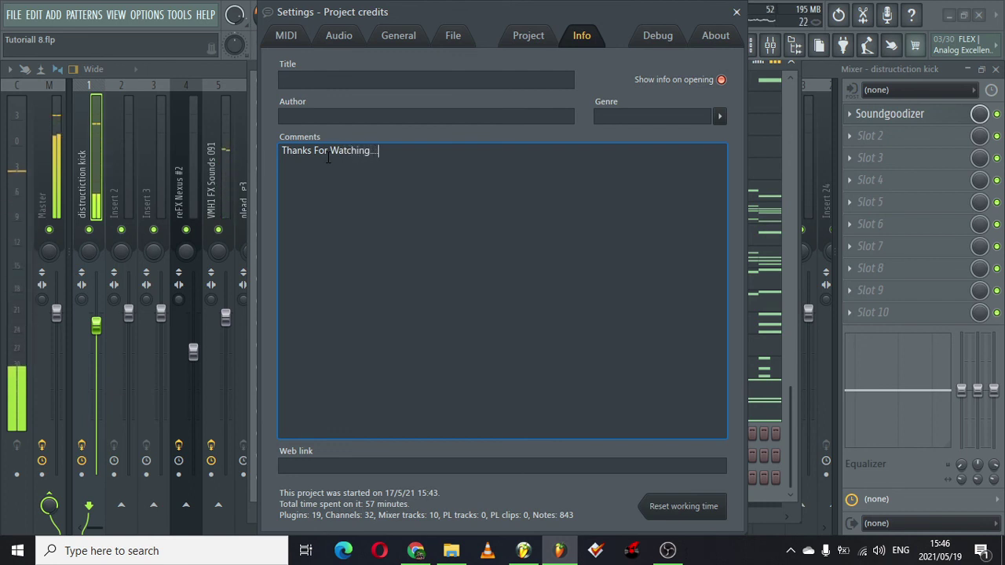
{"action": "type", "text": "Please Subscribe A"}
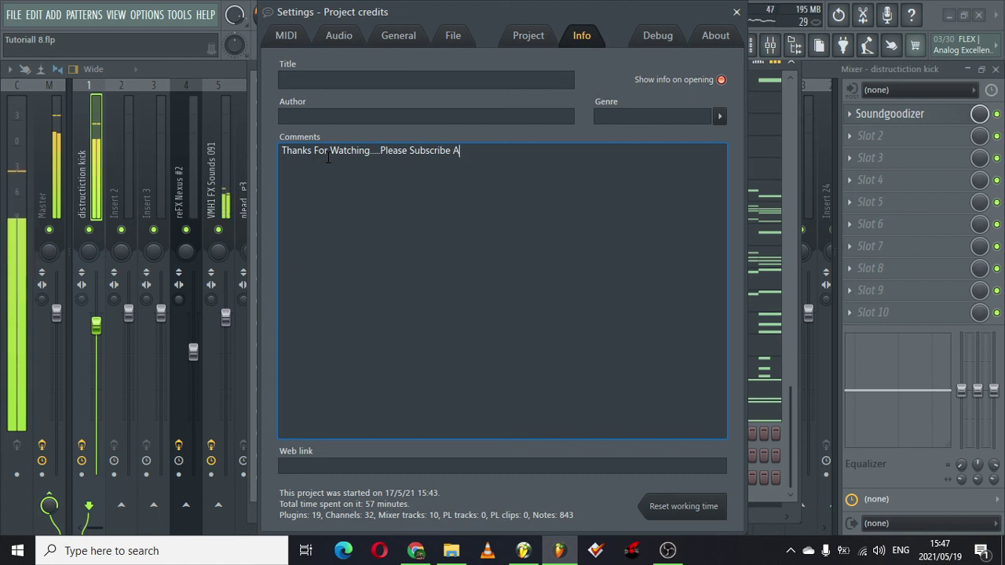
{"action": "key", "text": "BackSpace"}
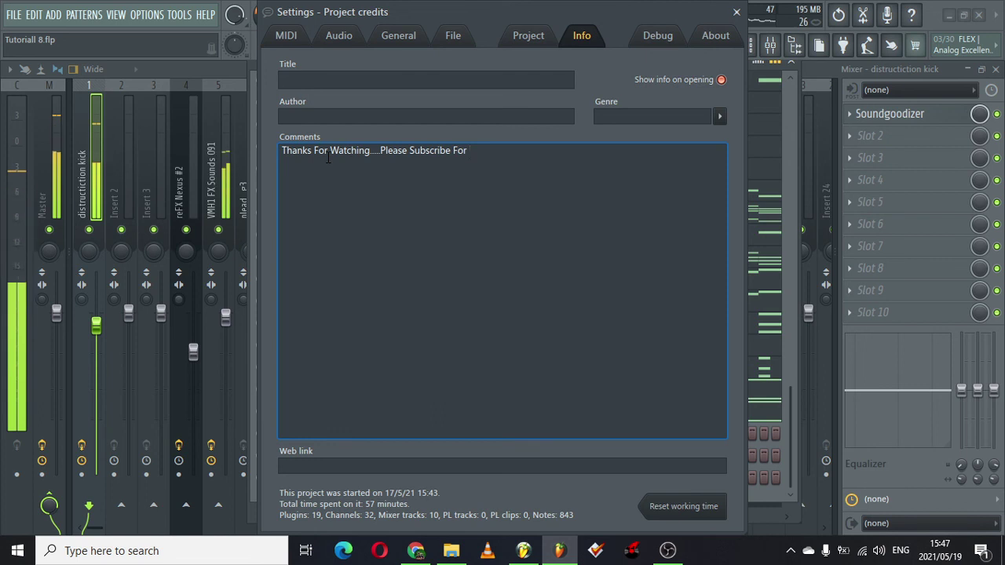
{"action": "type", "text": "For More C"}
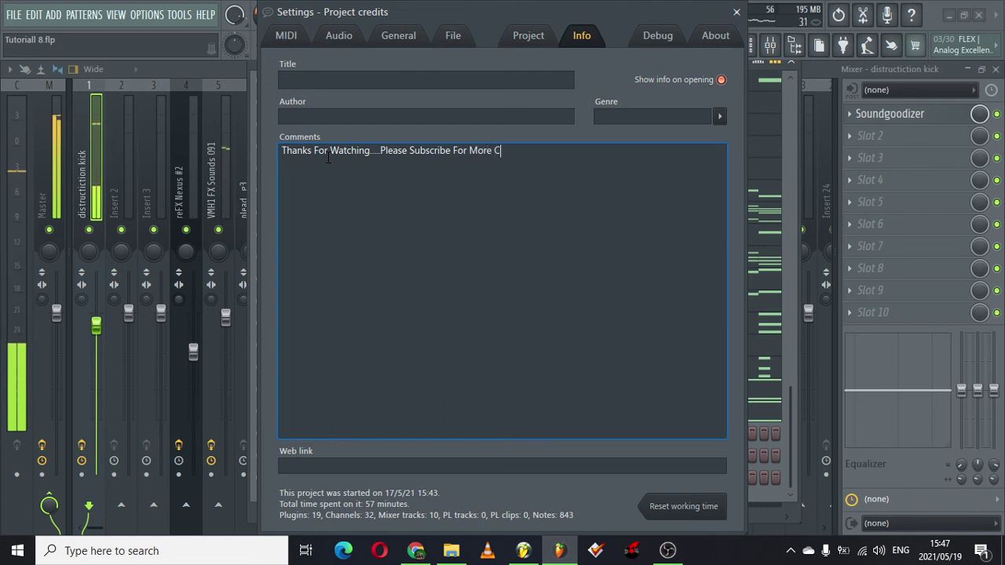